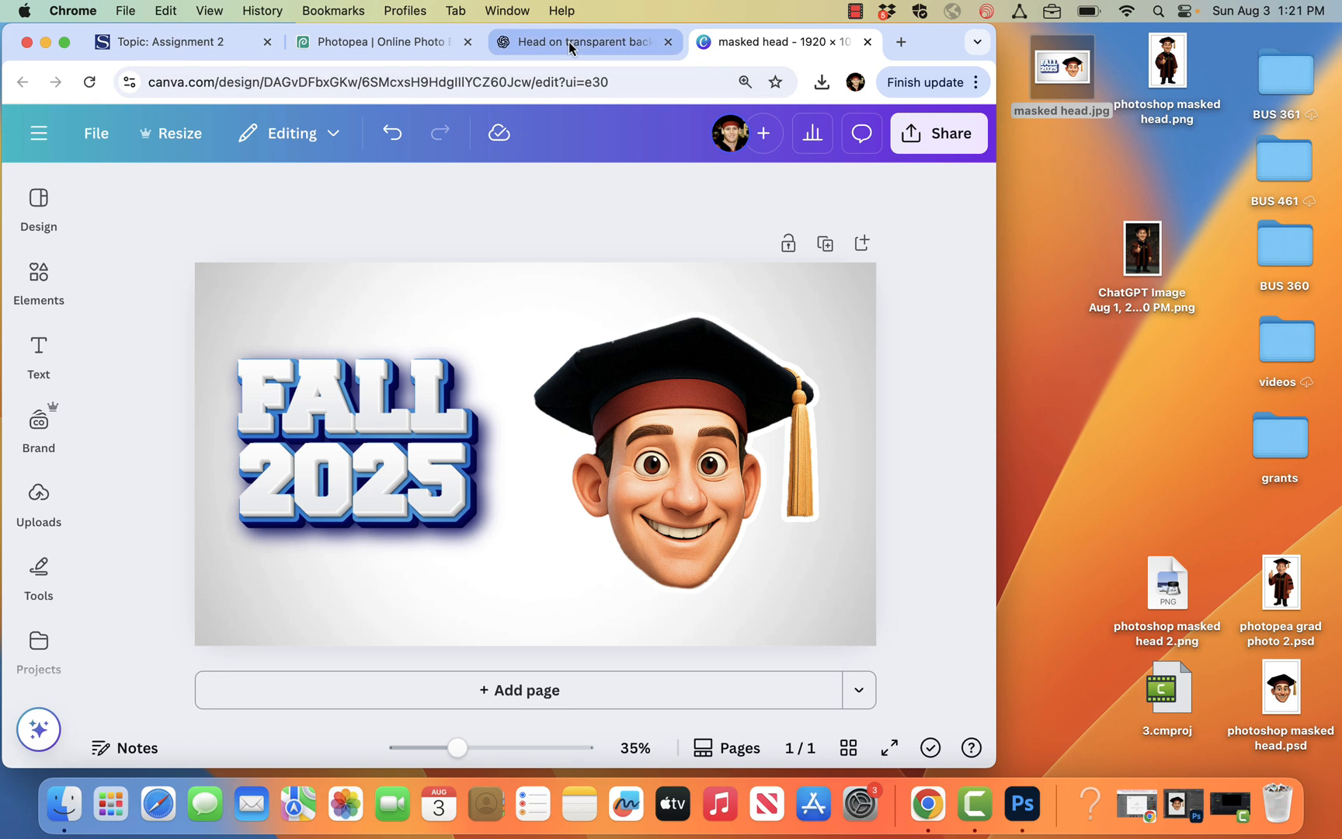
# Switch to the ChatGPT conversation and review the uploaded graduate picture, the "head only on transparent background" prompt and the generated image.
pyautogui.click(570, 44)
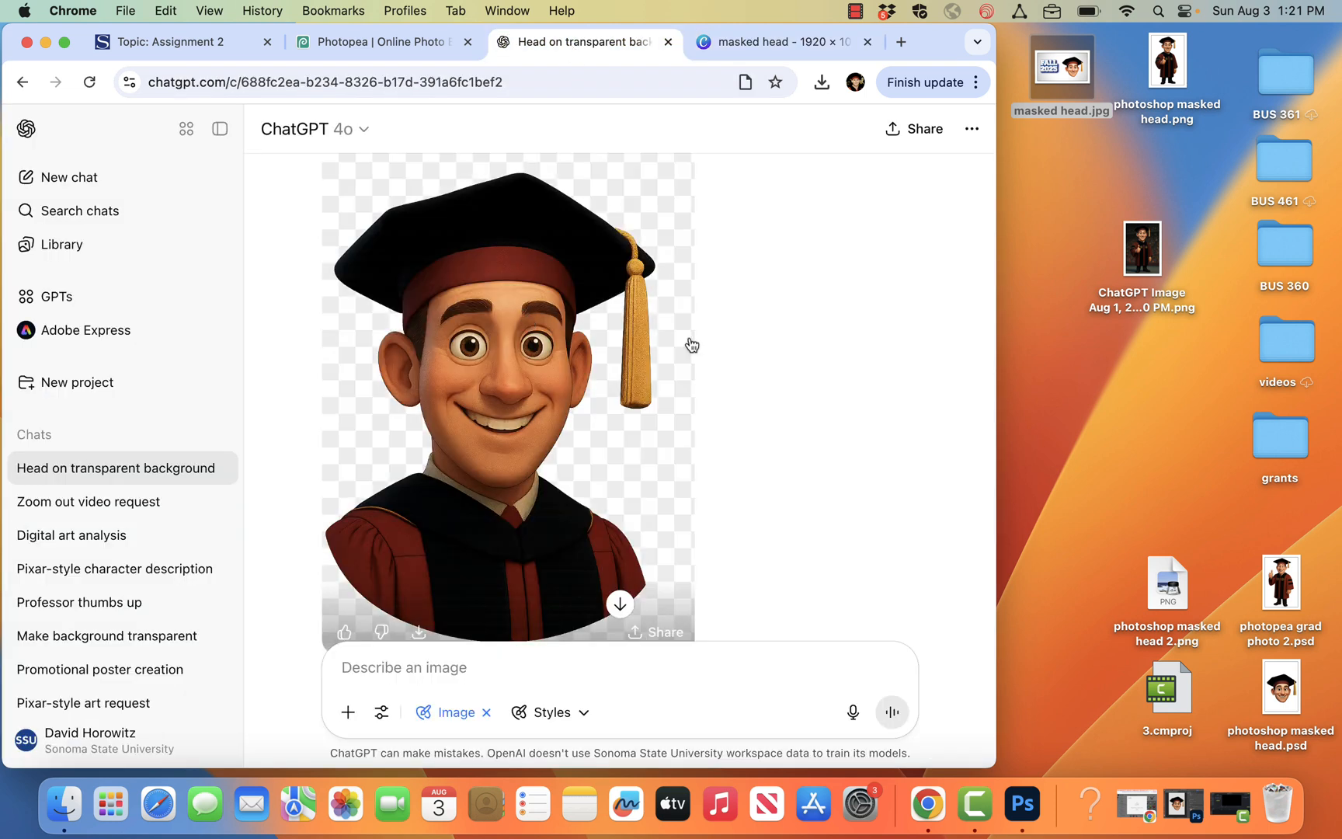
pyautogui.scroll(5, 689, 344)
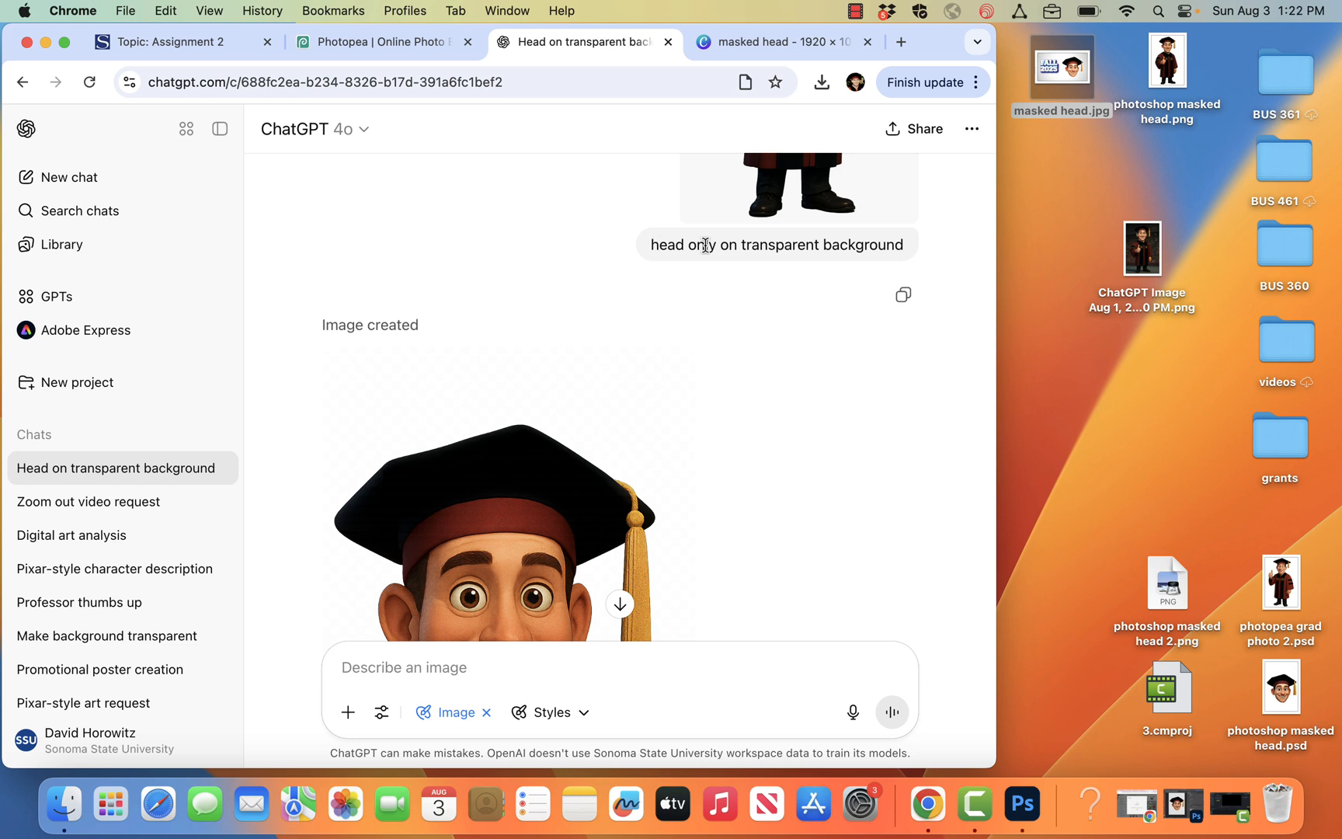
pyautogui.scroll(5, 808, 243)
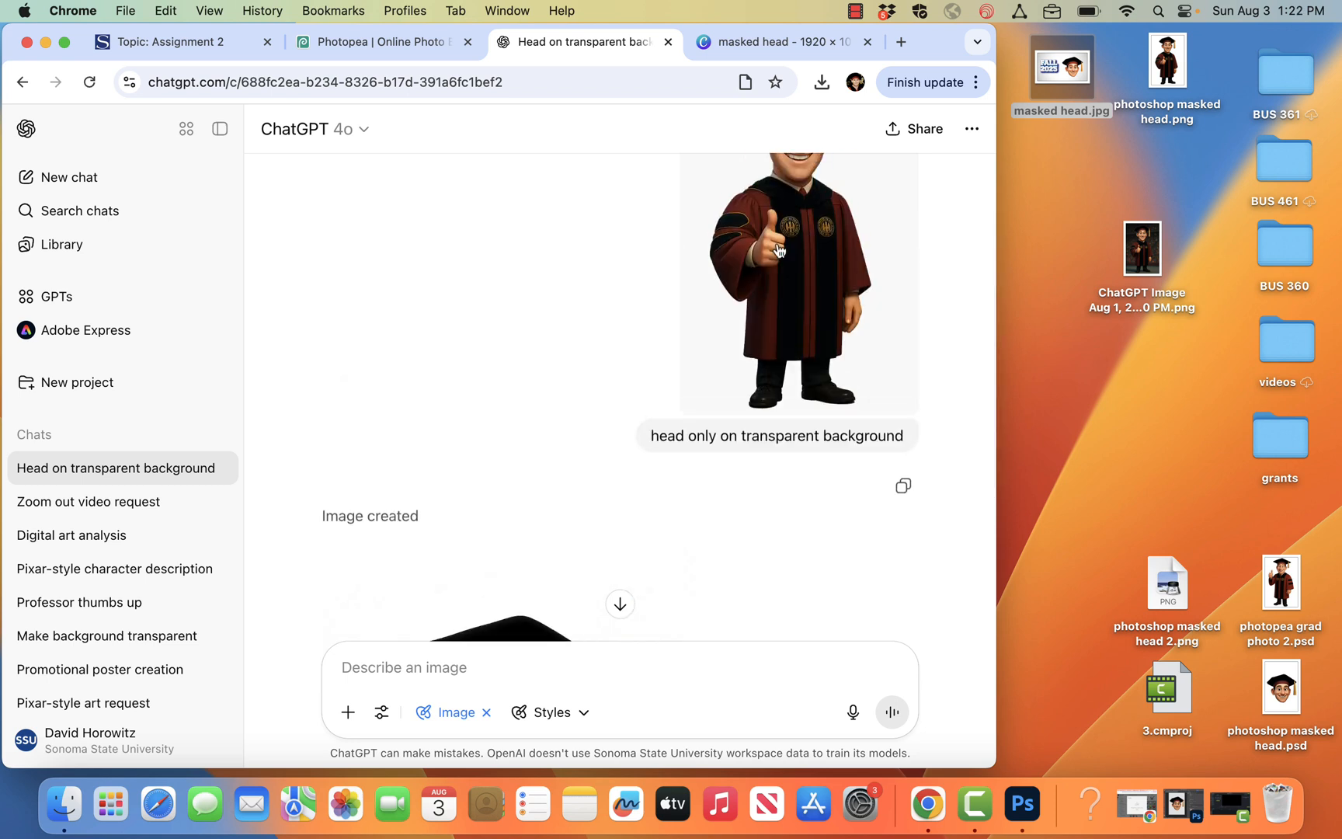
pyautogui.scroll(3, 623, 437)
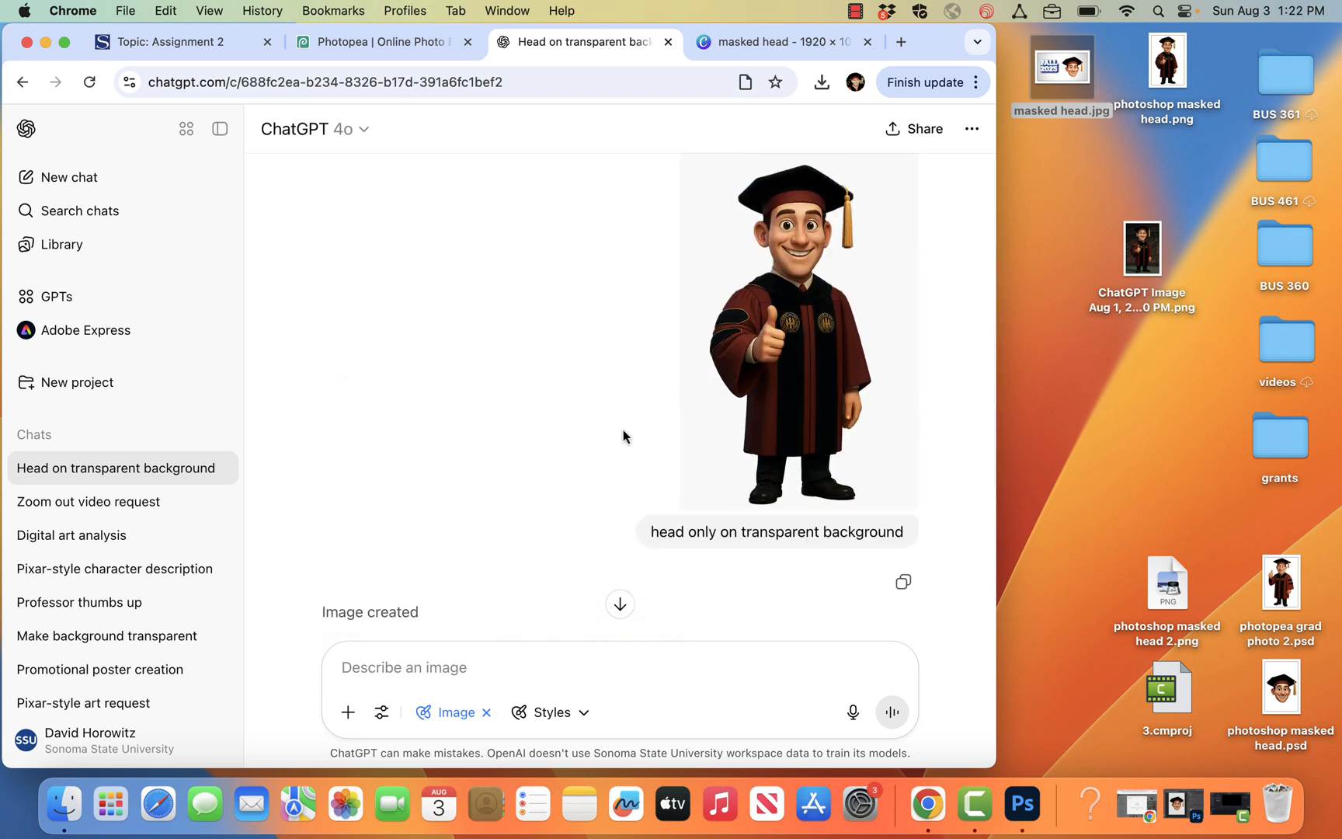
pyautogui.scroll(-5, 623, 436)
pyautogui.scroll(-10, 623, 436)
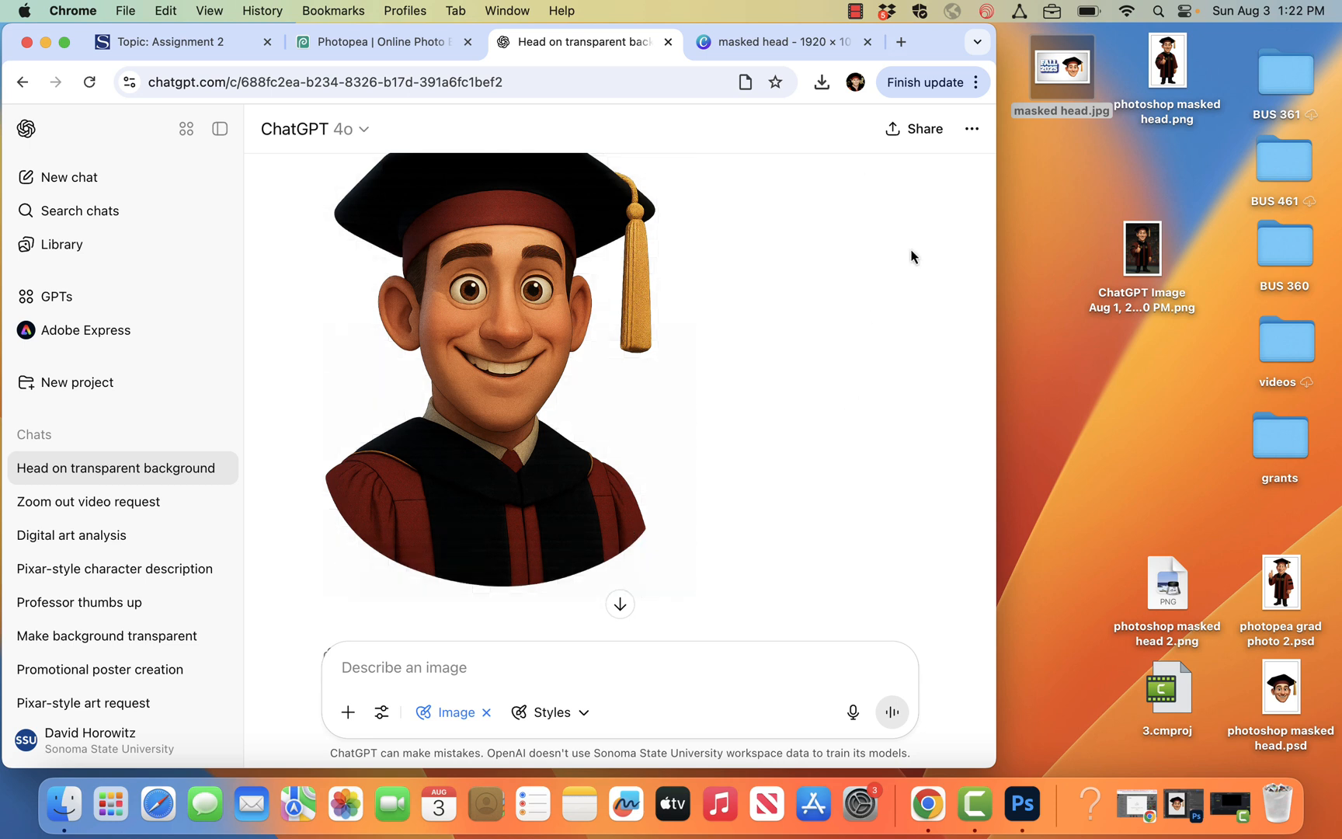
# Compare the masked graduate head in the Photopea document with the layers and masks of the Photoshop version.
pyautogui.click(345, 45)
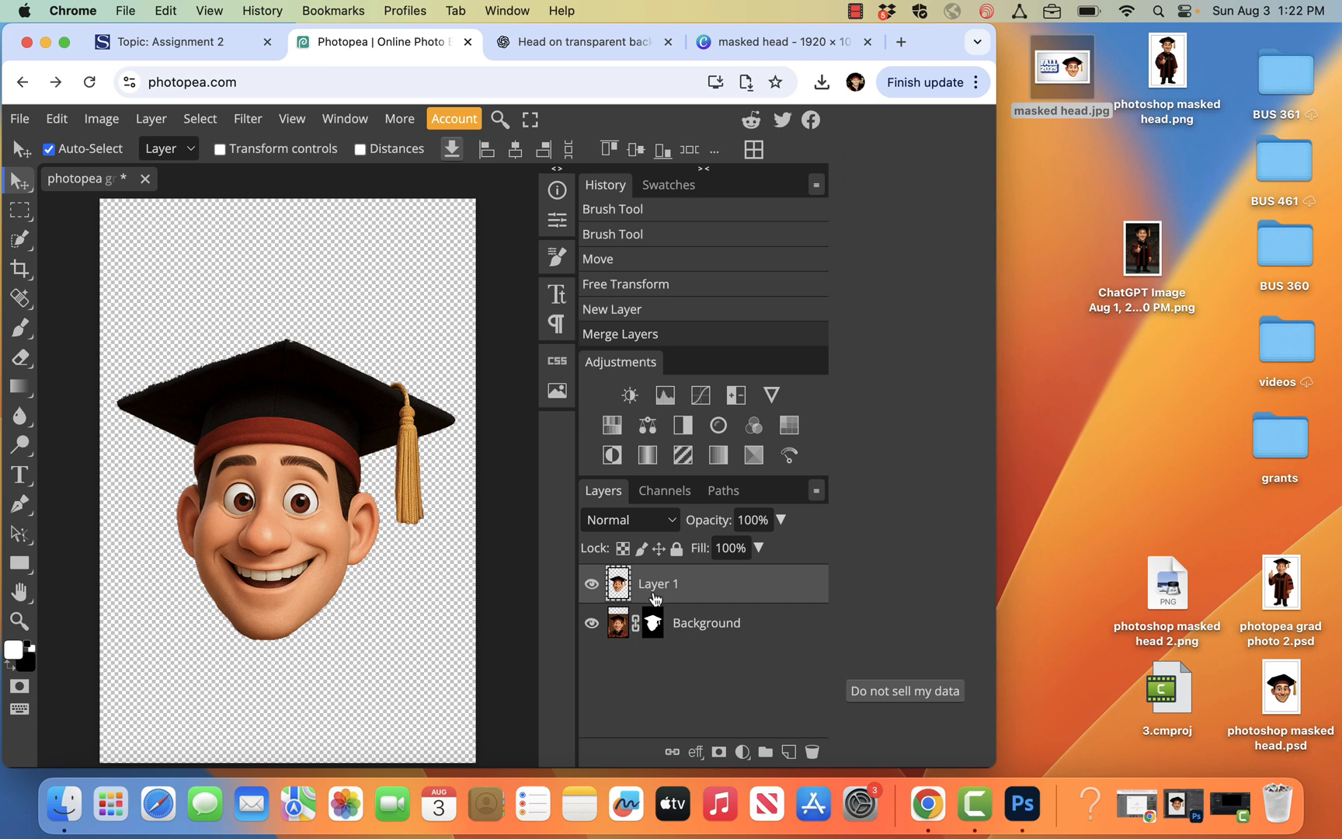
pyautogui.click(1022, 805)
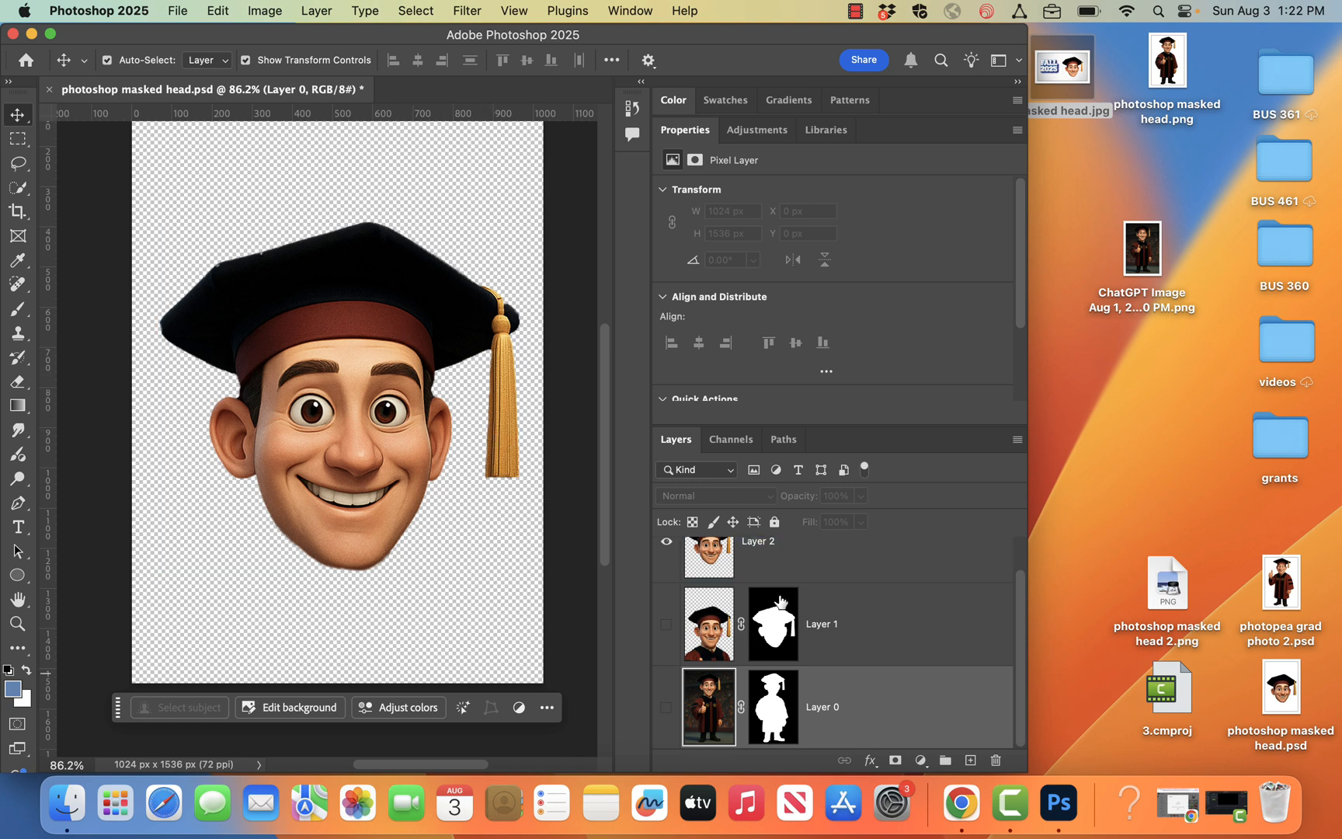
pyautogui.click(709, 557)
# Switch to the masked head design in Canva and show the image editing options for the graduate head.
pyautogui.click(964, 808)
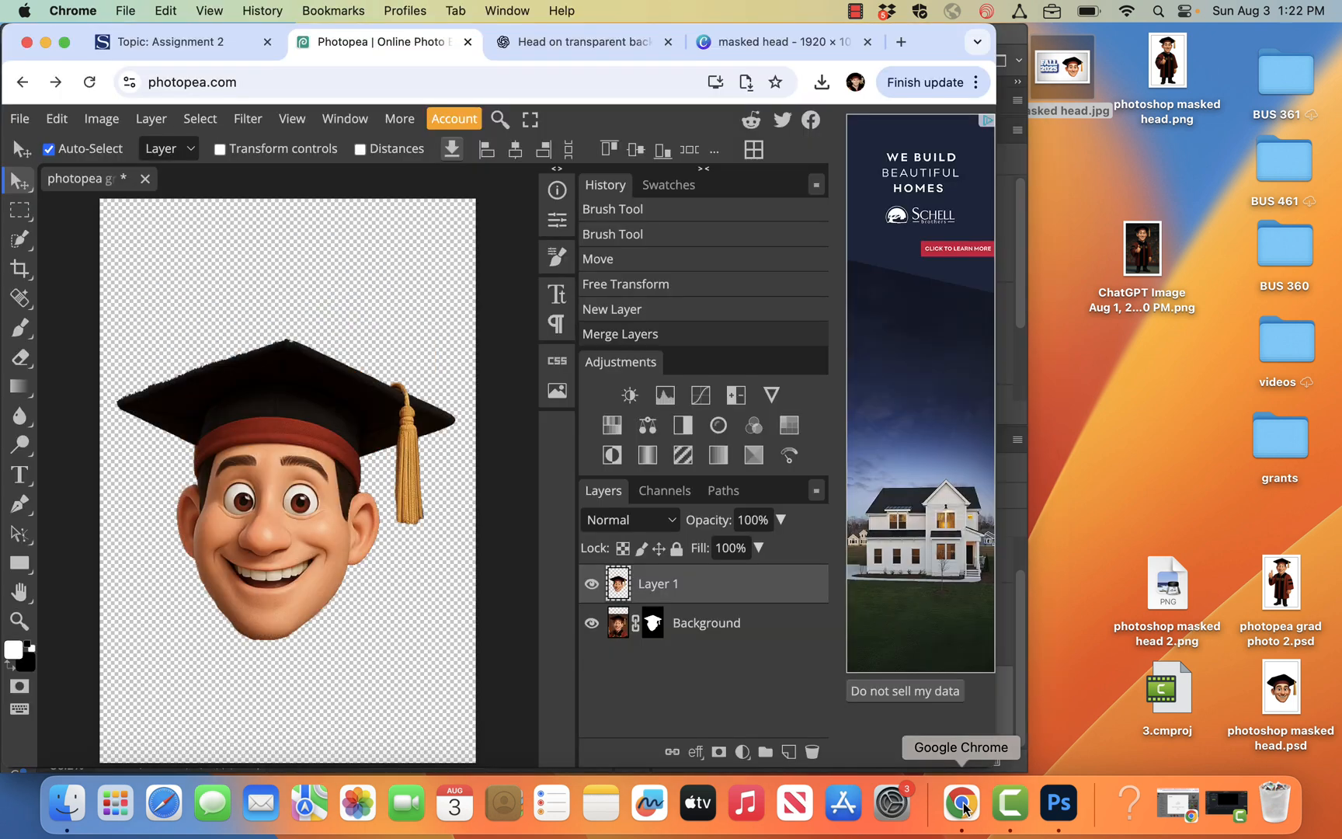
pyautogui.click(779, 44)
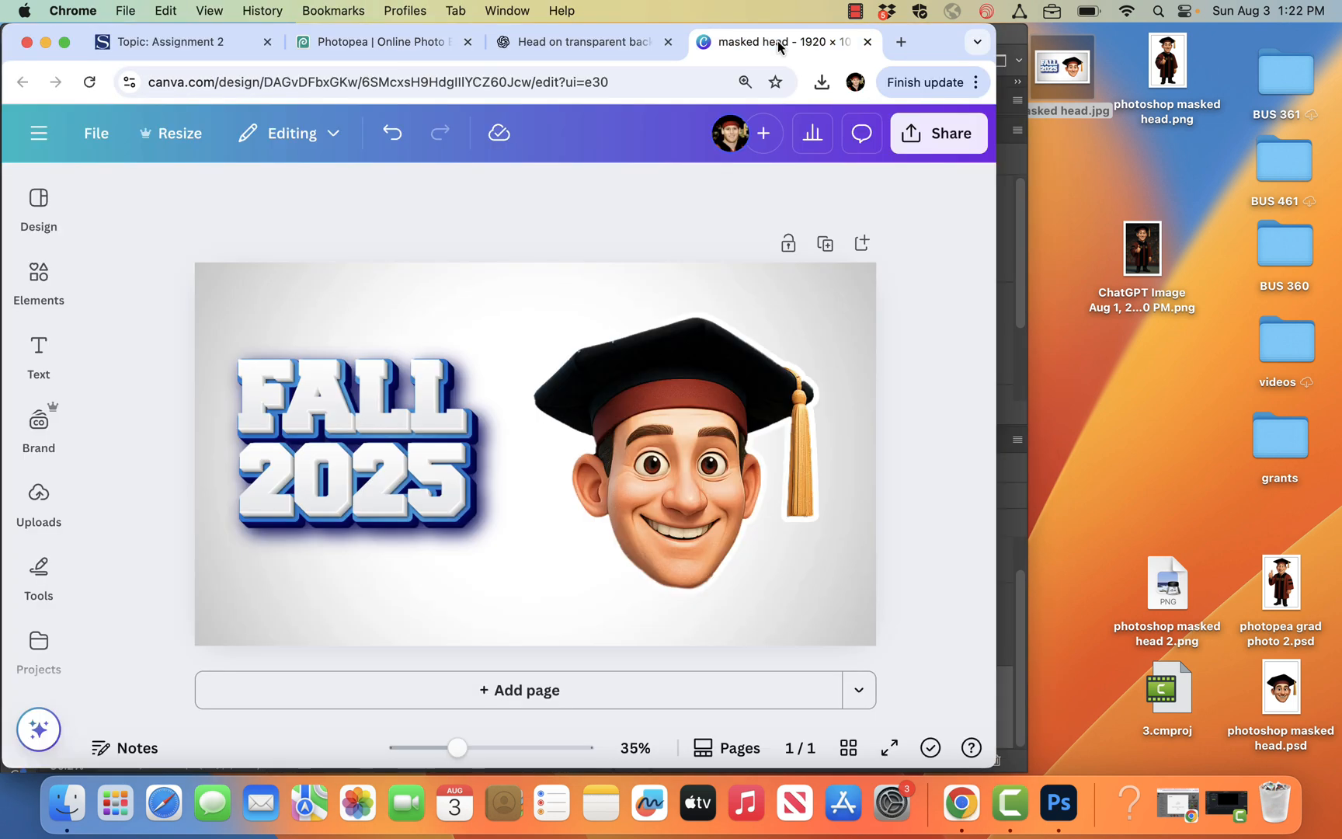
pyautogui.click(696, 386)
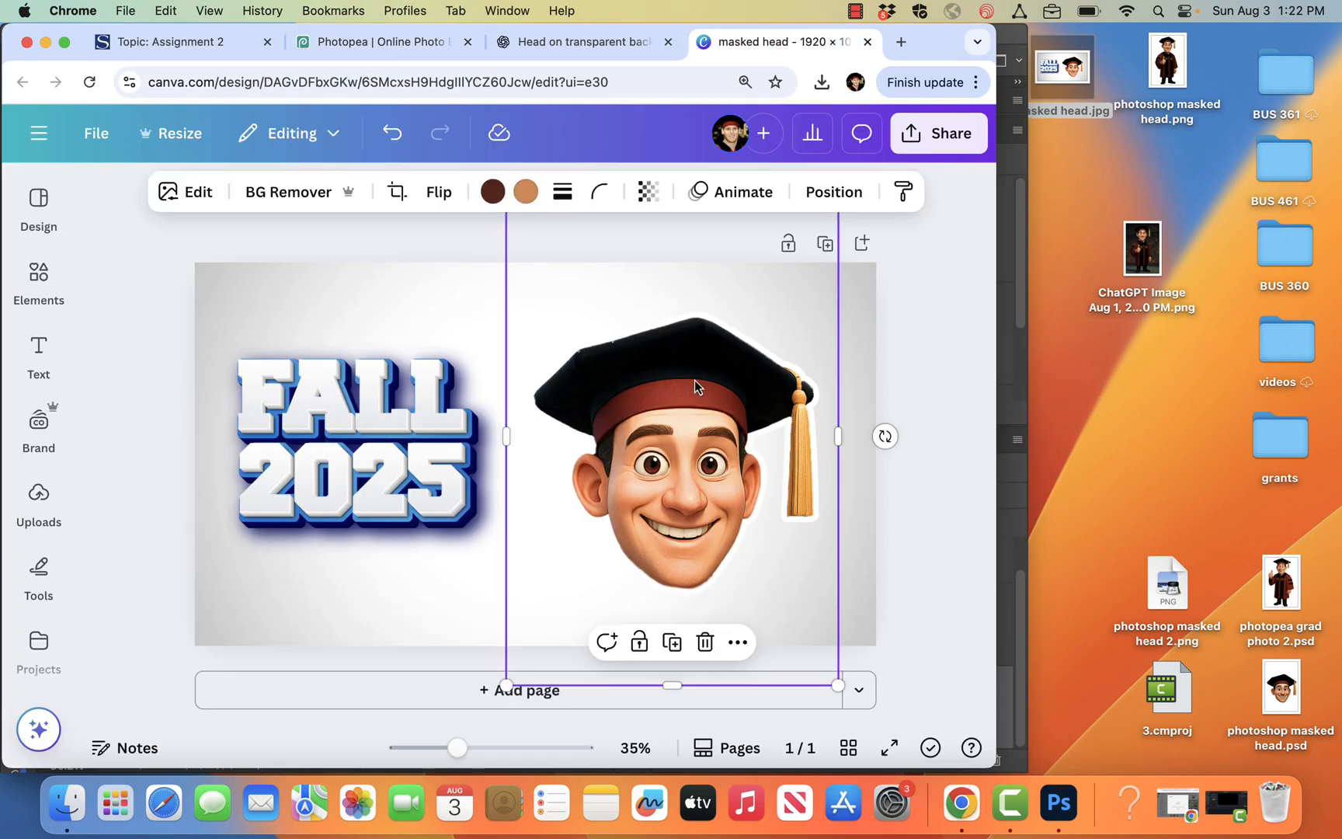
pyautogui.click(184, 194)
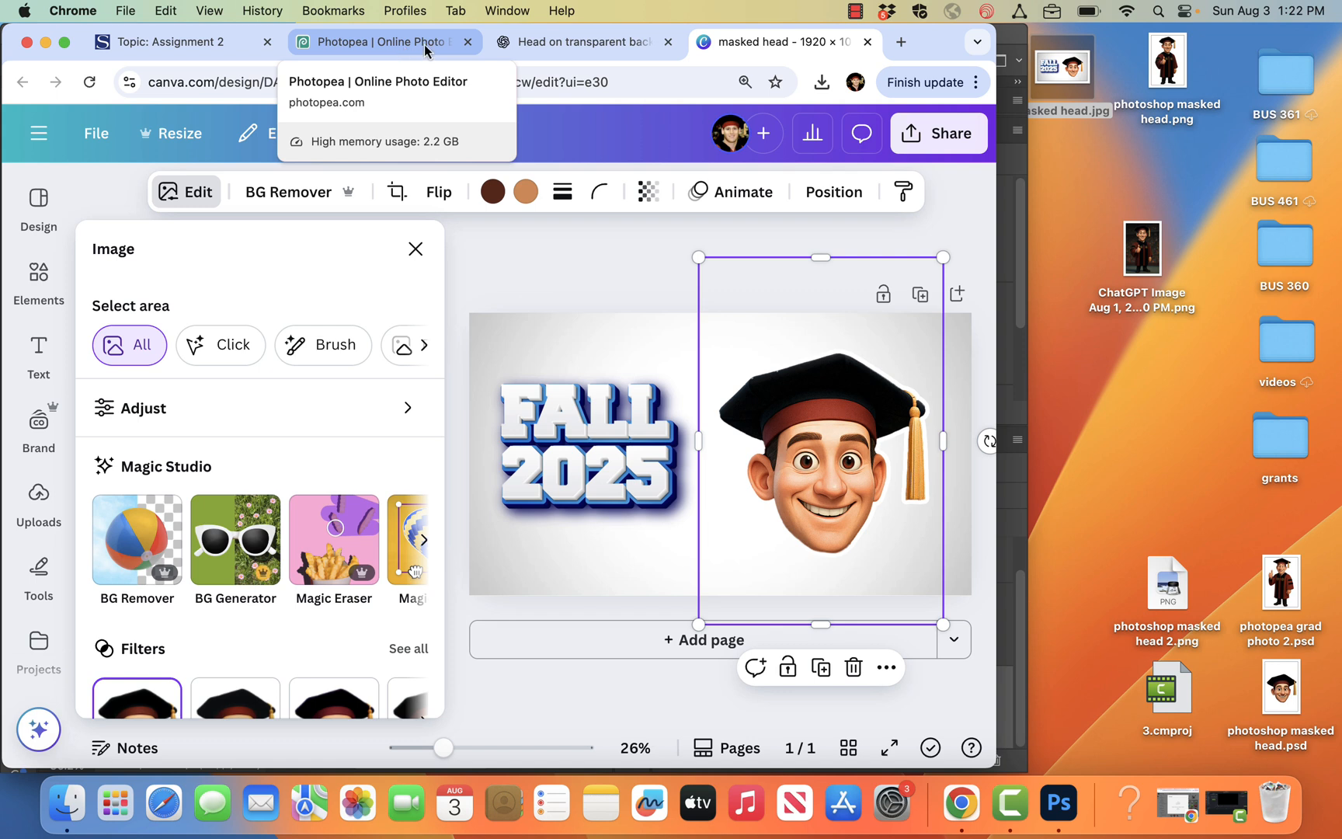
# Open the ChatGPT Image PNG from the desktop to view the original graduate picture, and close it again.
pyautogui.doubleClick(1142, 250)
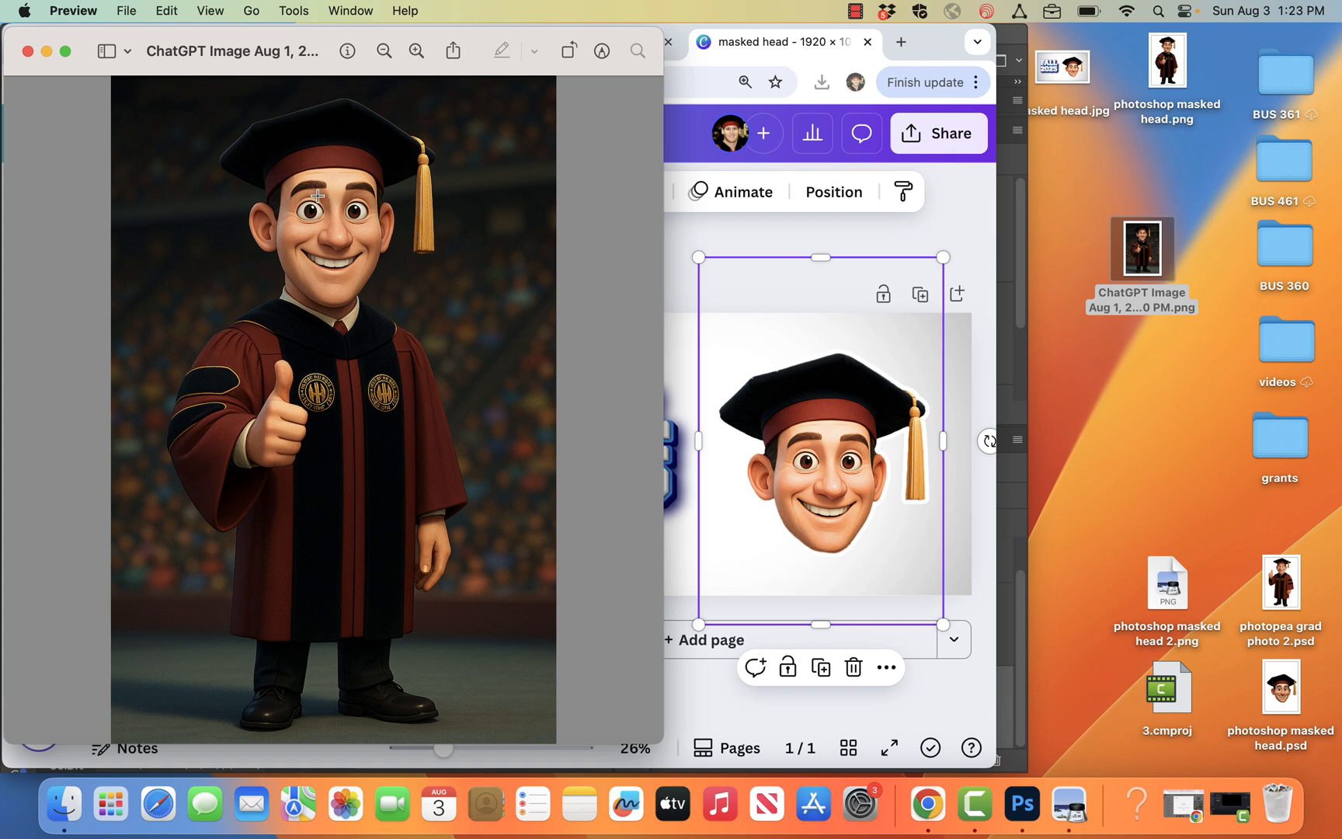
pyautogui.click(28, 52)
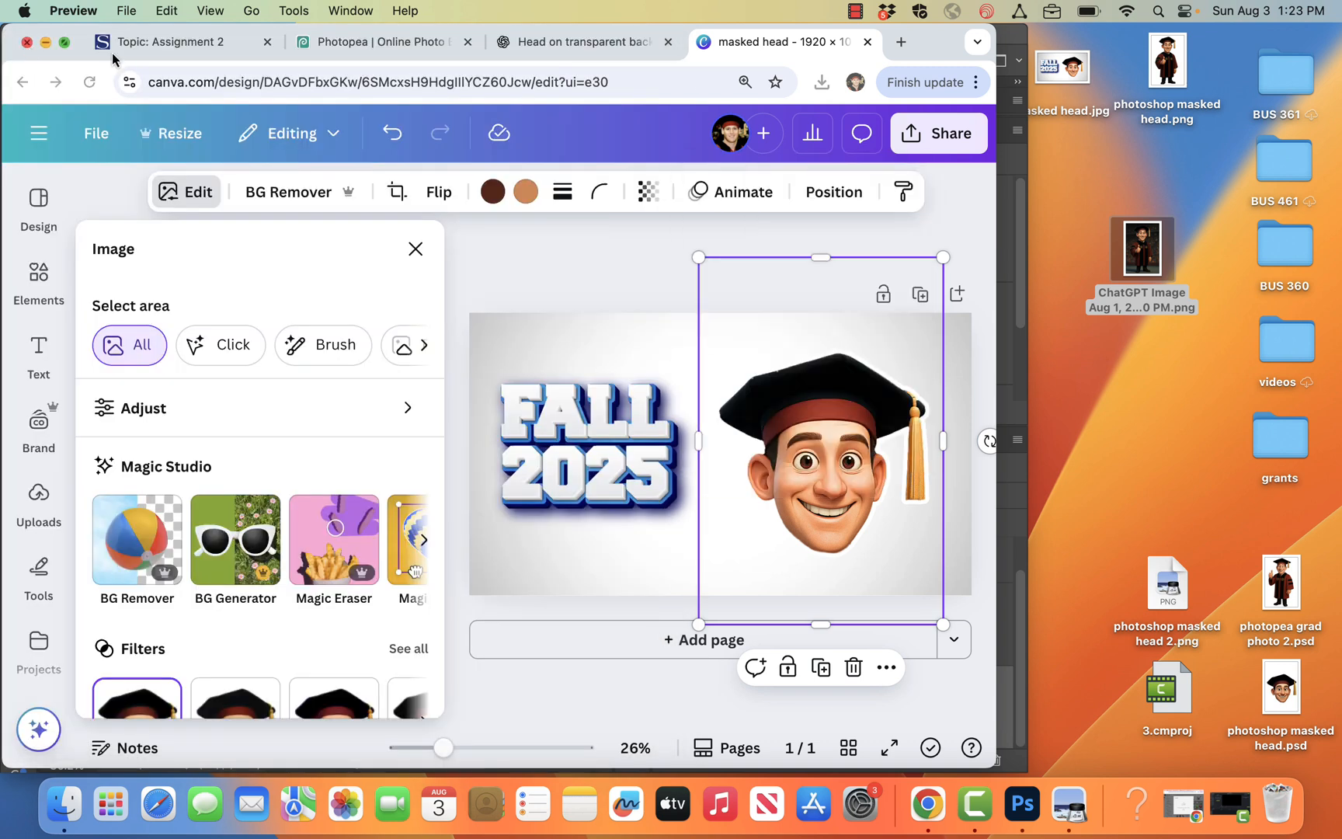
# Switch to Photopea and reload it from the plain photopea.com address, discarding the open document.
pyautogui.click(382, 51)
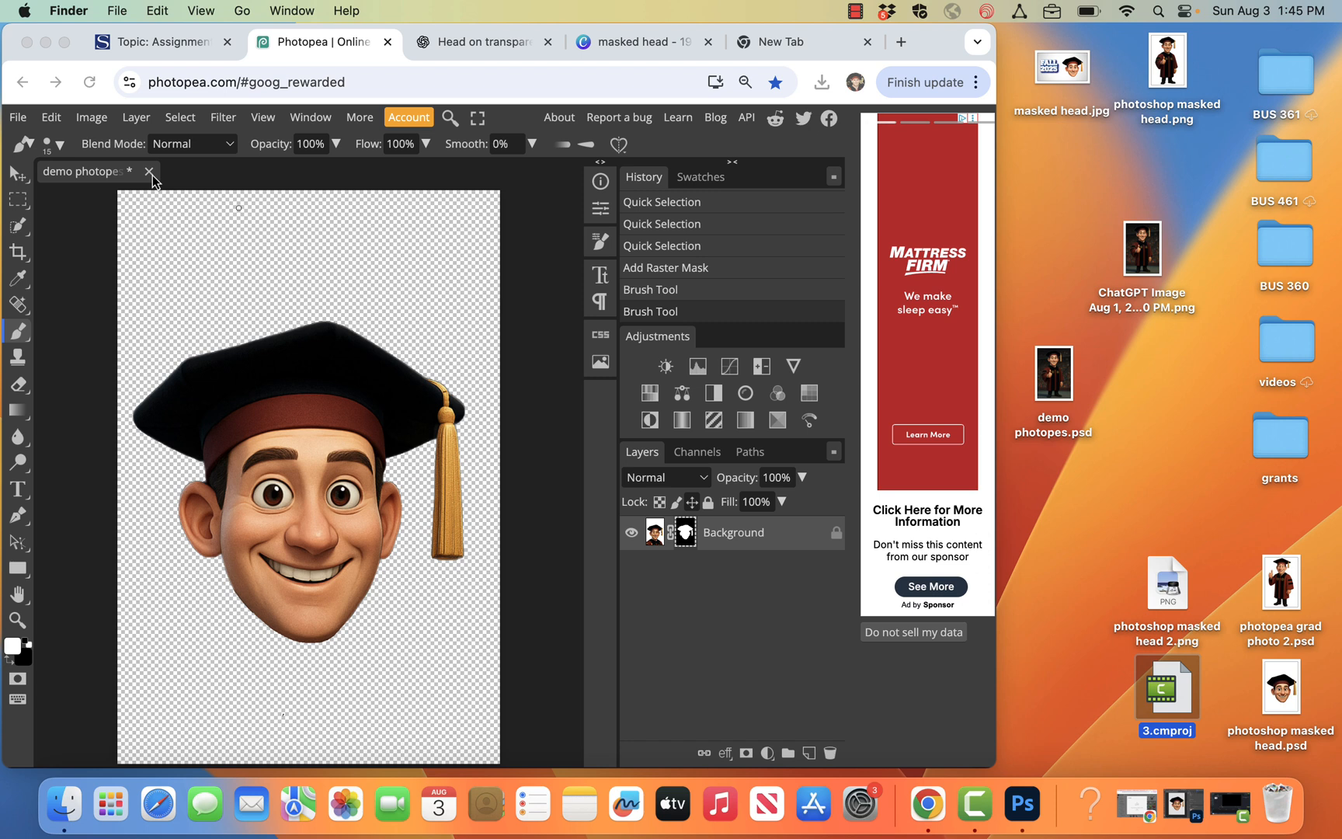
pyautogui.click(244, 83)
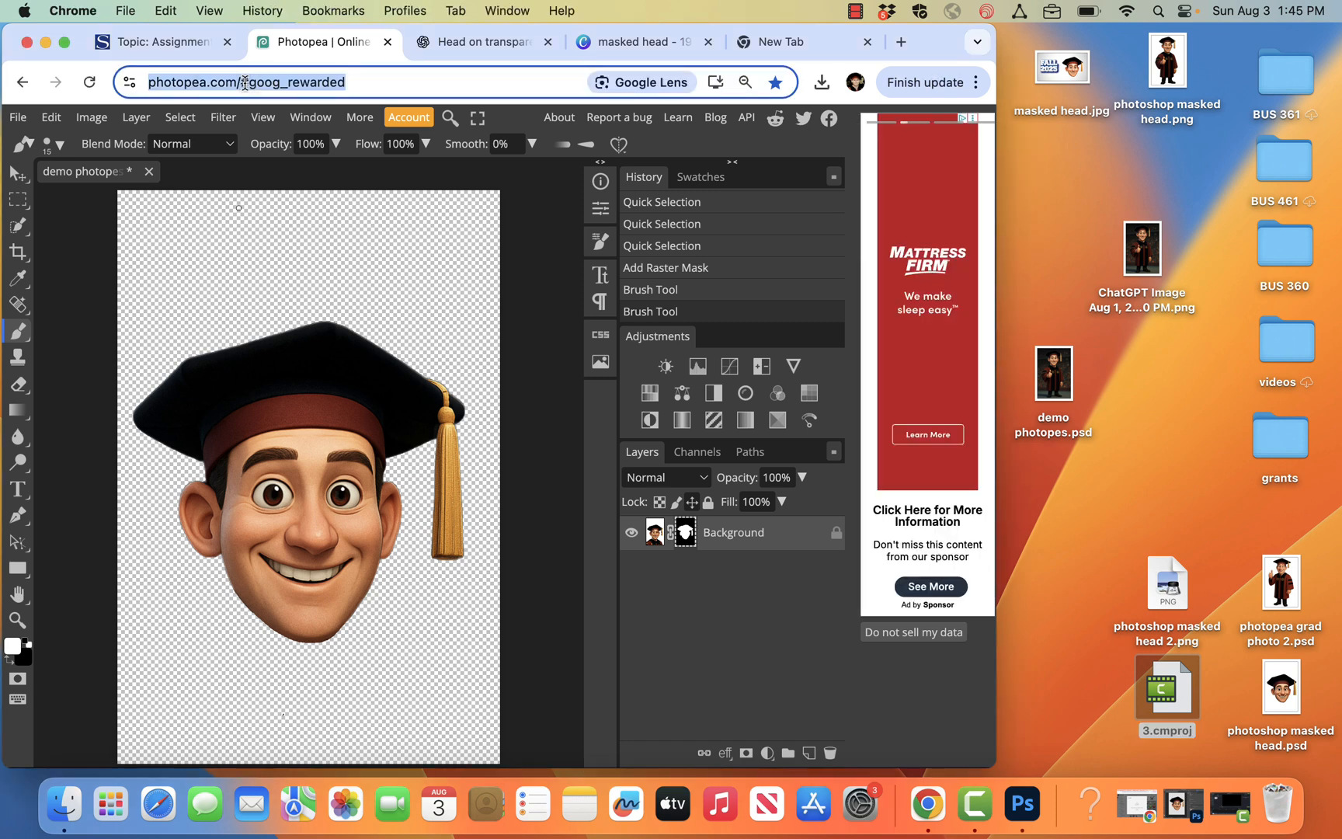
pyautogui.click(364, 82)
pyautogui.press('BackSpace')
pyautogui.press('BackSpace')
pyautogui.press('BackSpace')
pyautogui.press('BackSpace')
pyautogui.press('BackSpace')
pyautogui.press('BackSpace')
pyautogui.press('BackSpace')
pyautogui.press('BackSpace')
pyautogui.press('BackSpace')
pyautogui.press('BackSpace')
pyautogui.press('BackSpace')
pyautogui.press('BackSpace')
pyautogui.press('BackSpace')
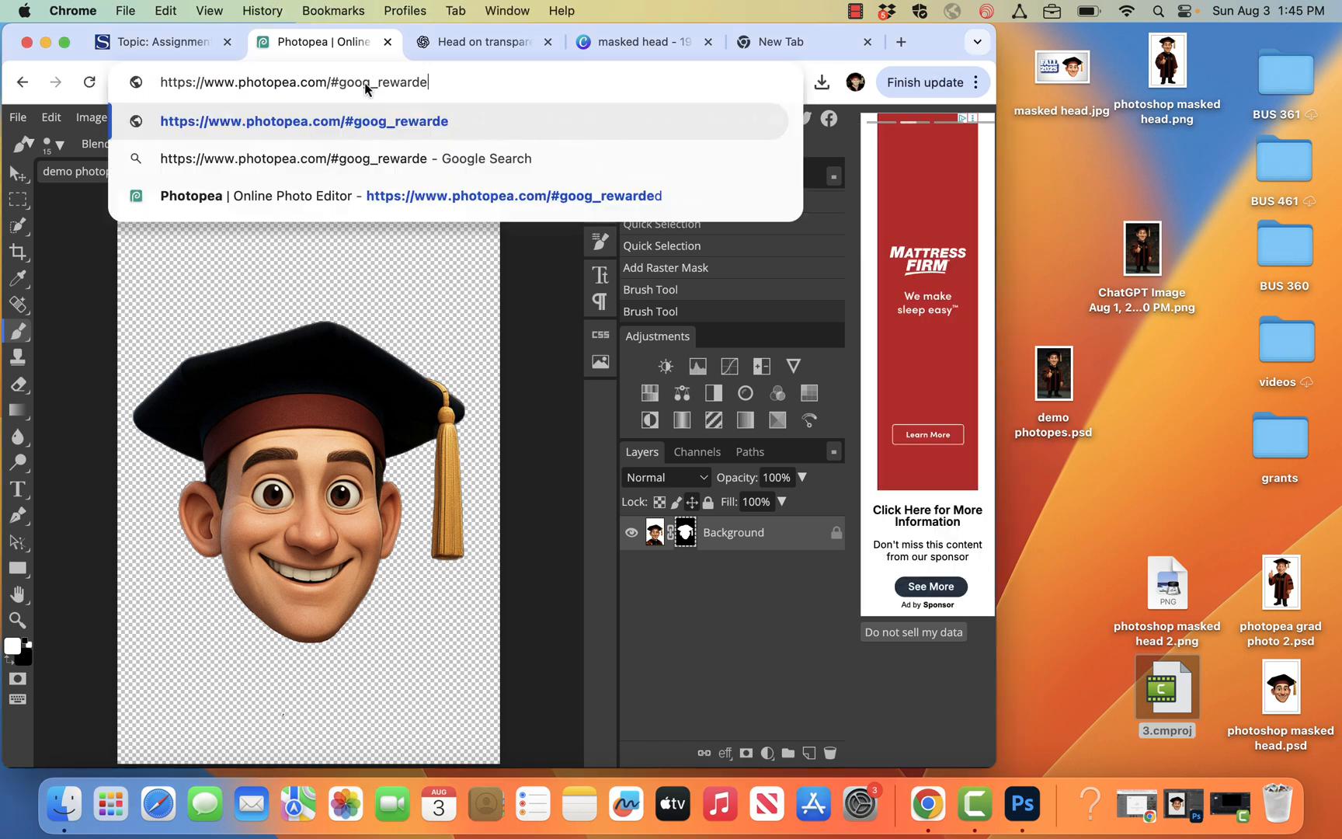
pyautogui.press('BackSpace')
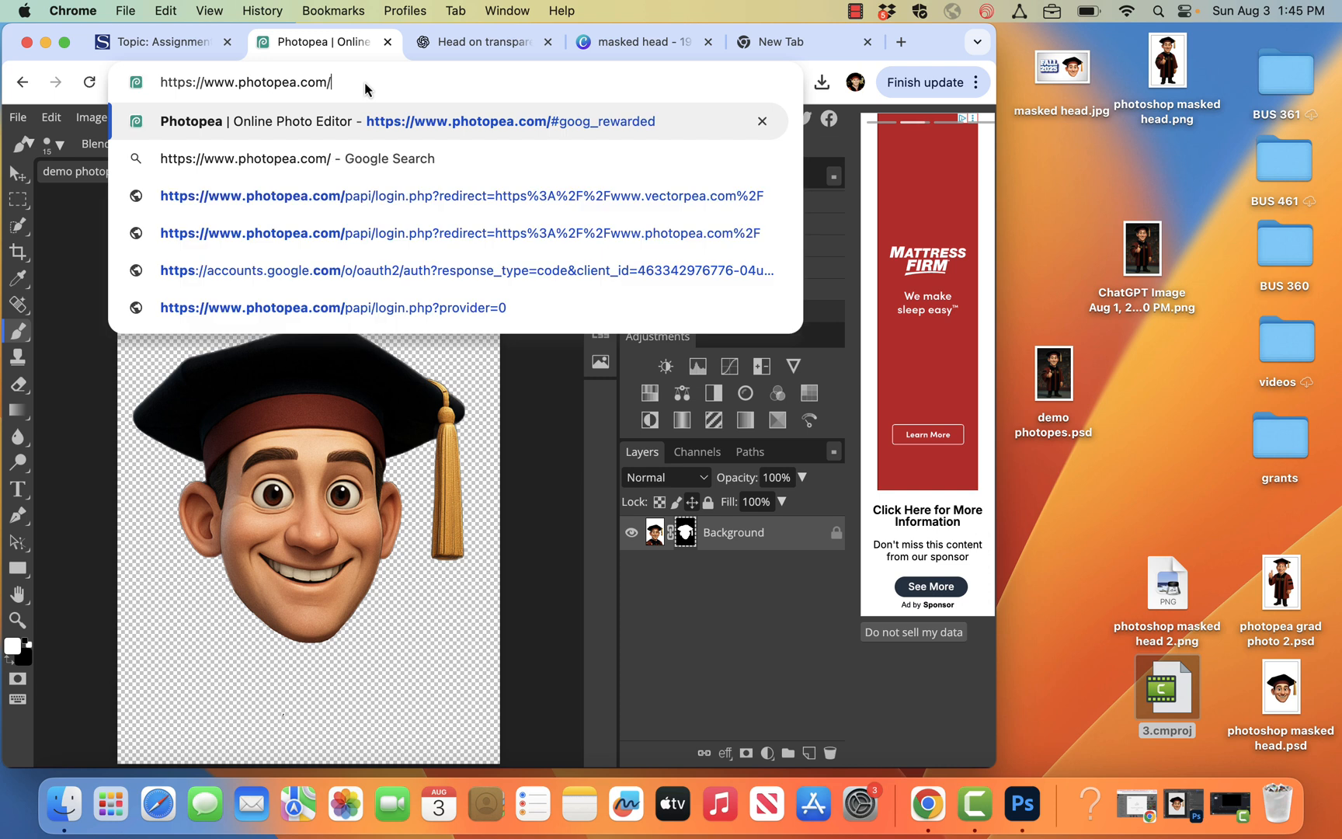
pyautogui.press('Return')
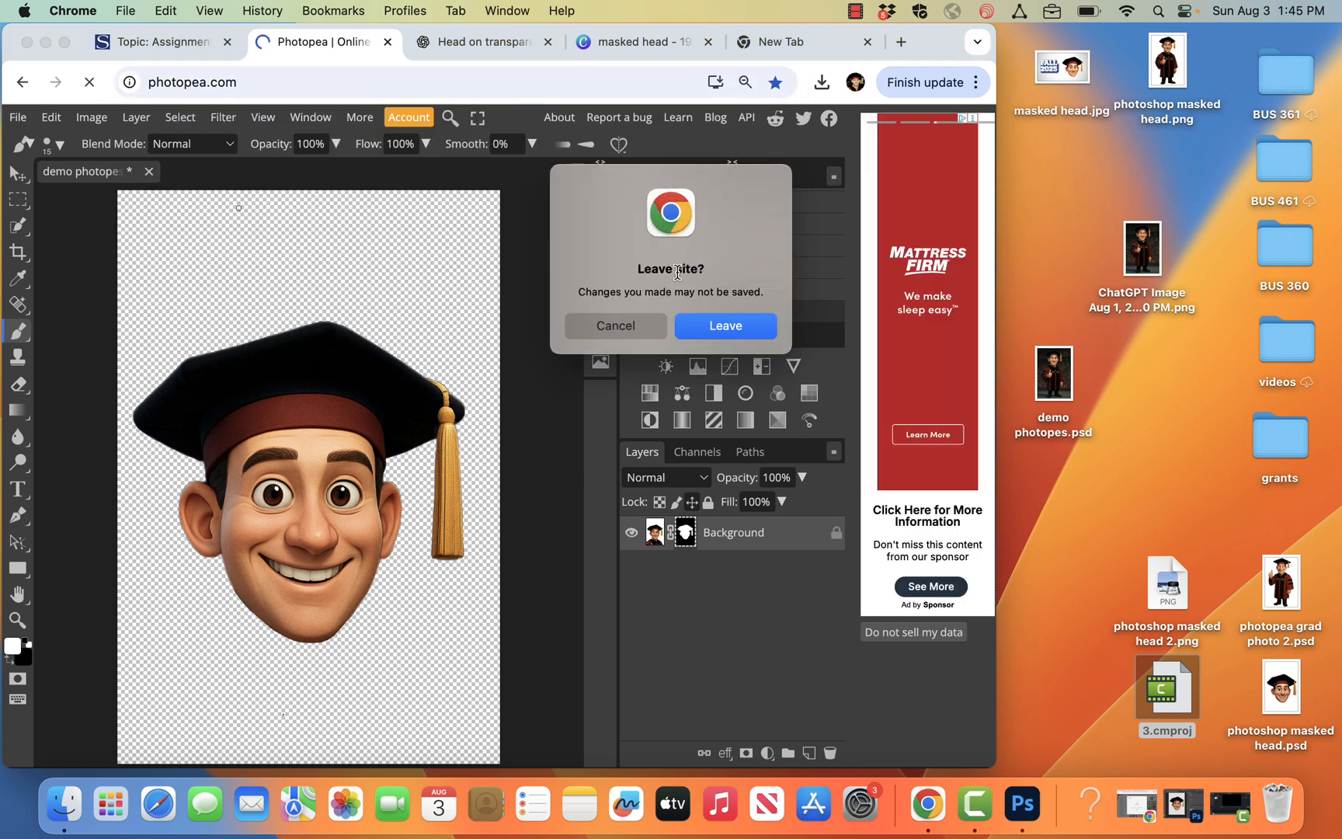
pyautogui.click(727, 328)
# Open the ChatGPT Image PNG from the desktop in Photopea and save it as photopea demo 3.psd on the desktop.
pyautogui.moveTo(1142, 253); pyautogui.dragTo(405, 291)
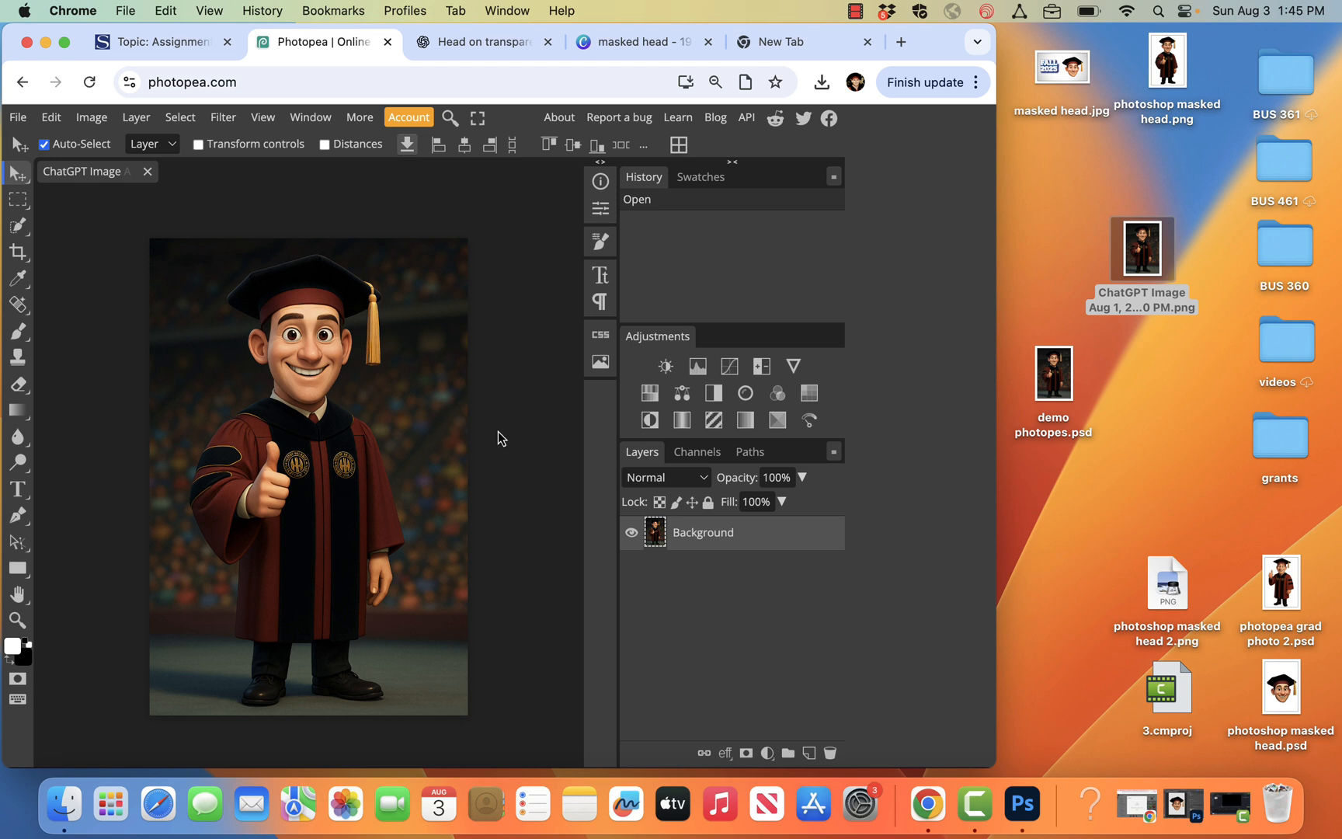
pyautogui.click(17, 118)
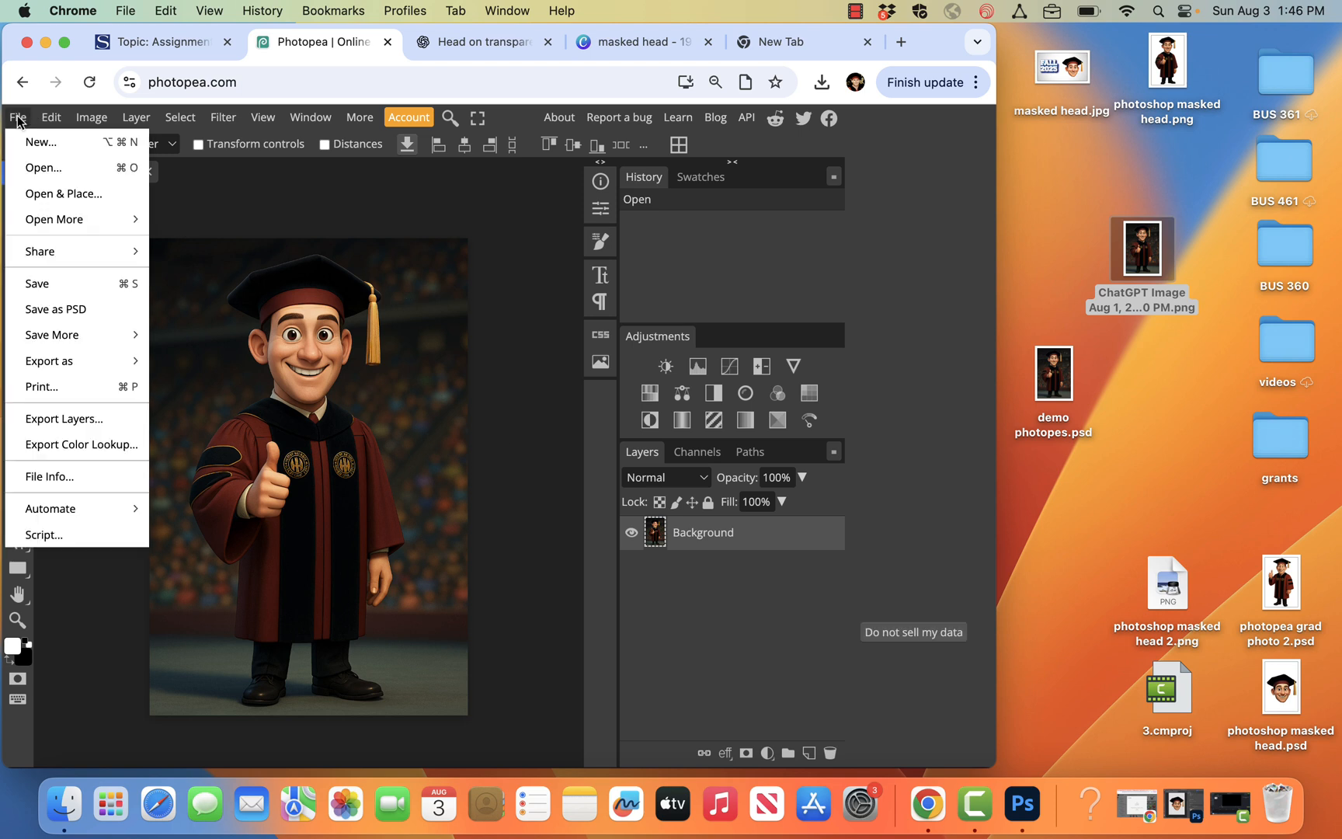
pyautogui.click(58, 310)
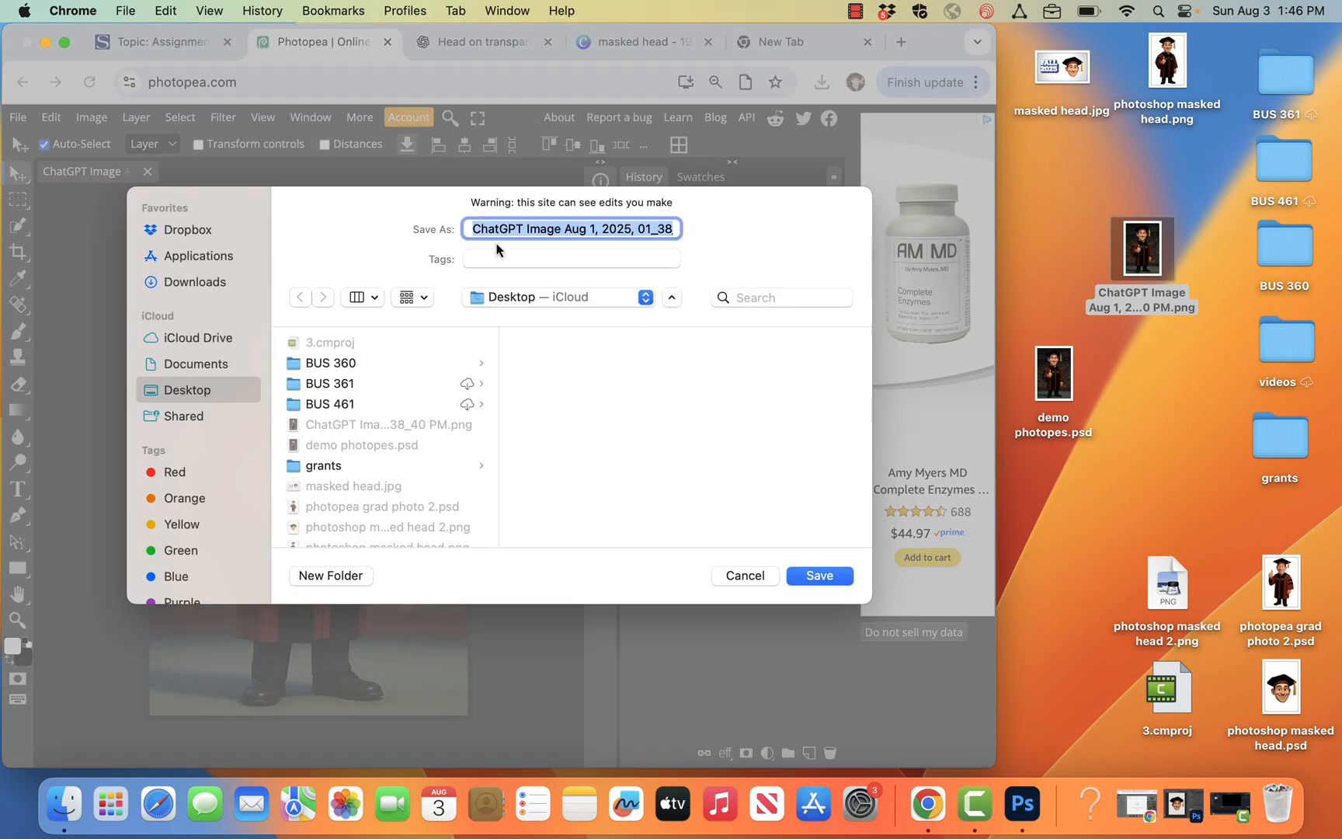
pyautogui.write('photopea d')
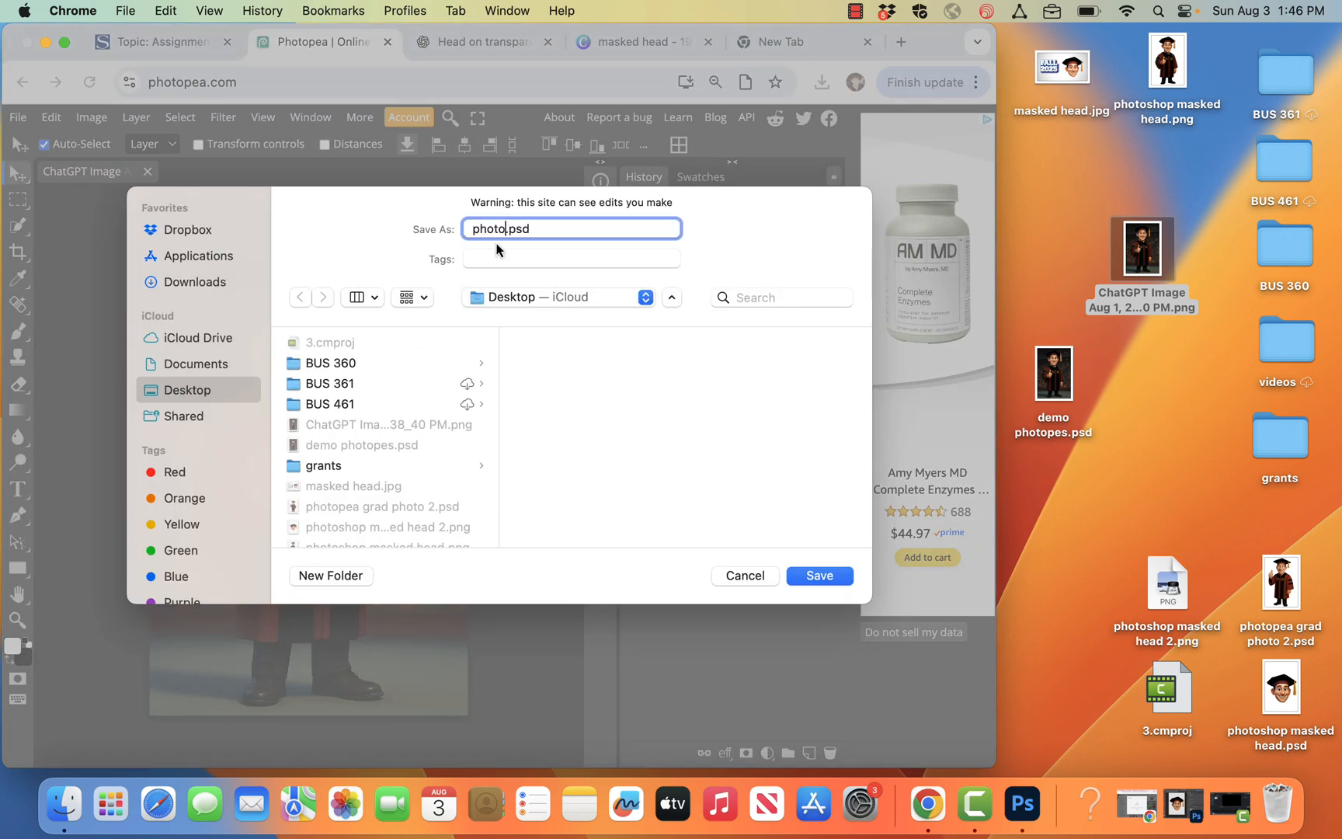
pyautogui.write('emo 3')
pyautogui.press('Return')
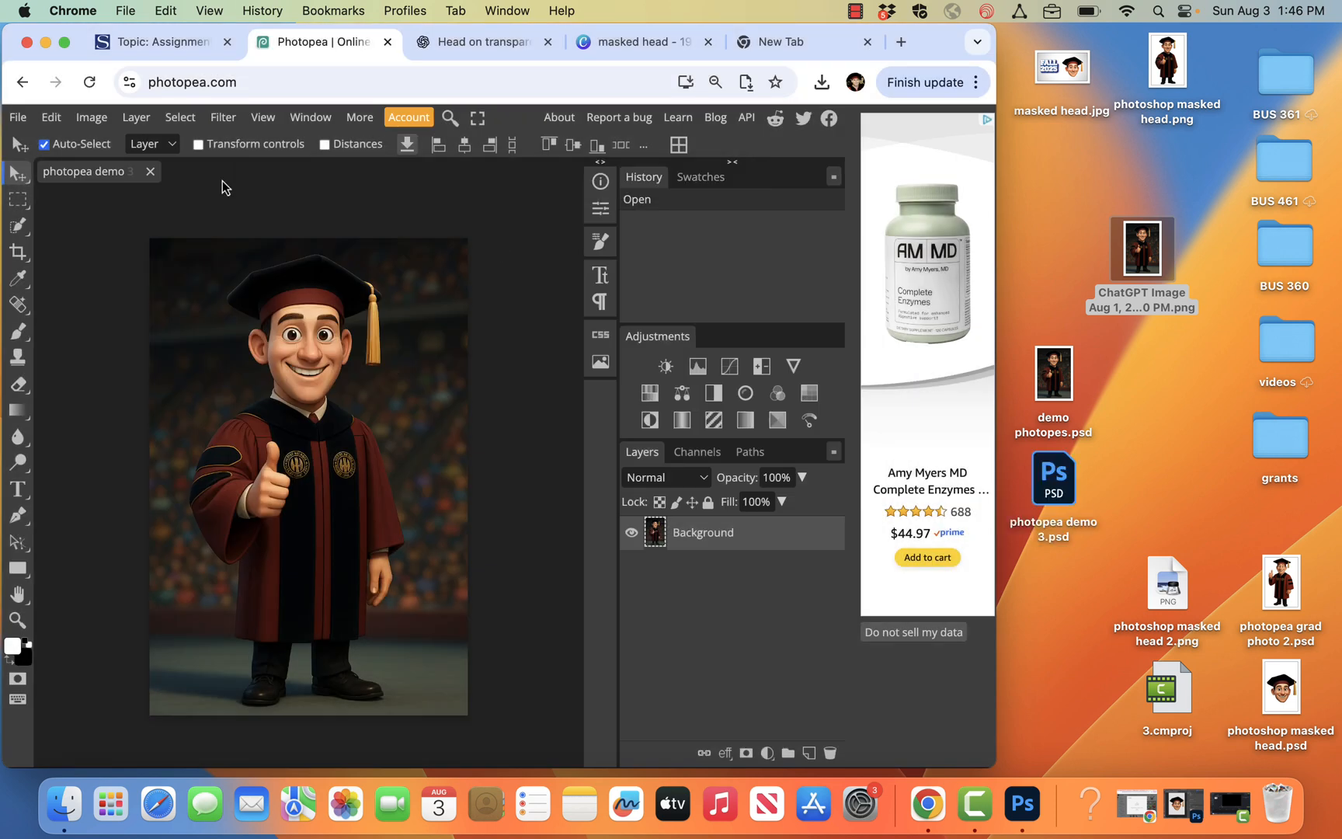
# Save photopea demo 3.psd to the 2025 Fall 361 folder in PeaDrive as well.
pyautogui.click(17, 117)
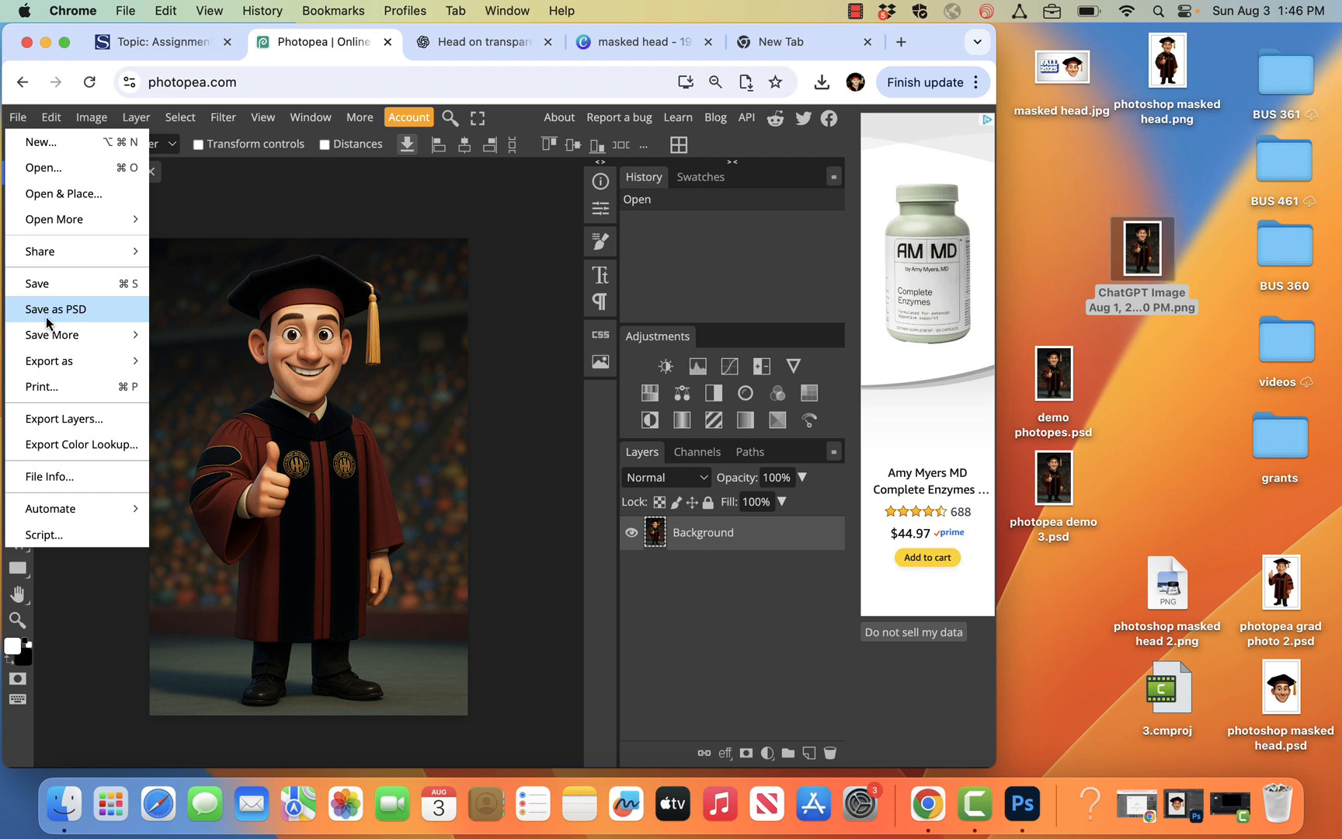
pyautogui.moveTo(53, 338)
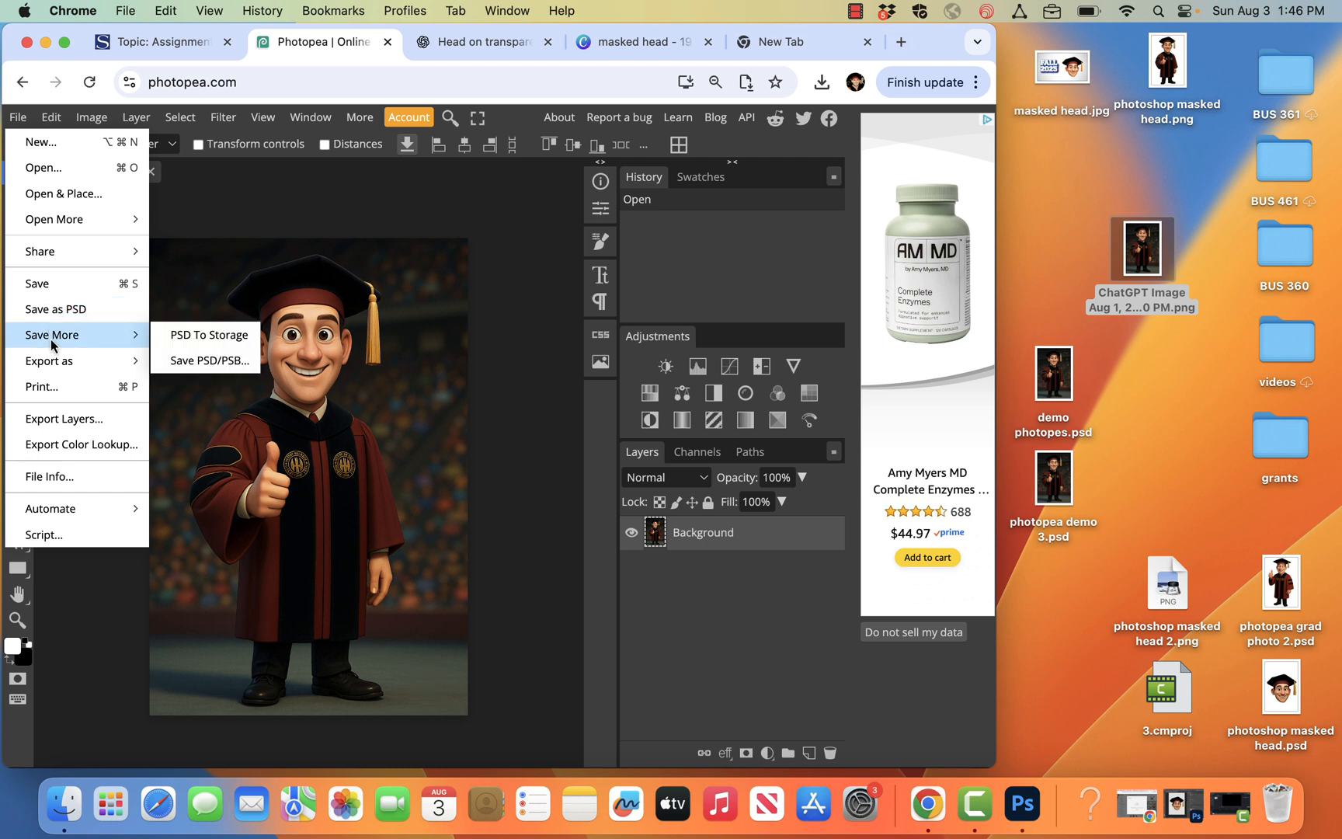
pyautogui.click(192, 337)
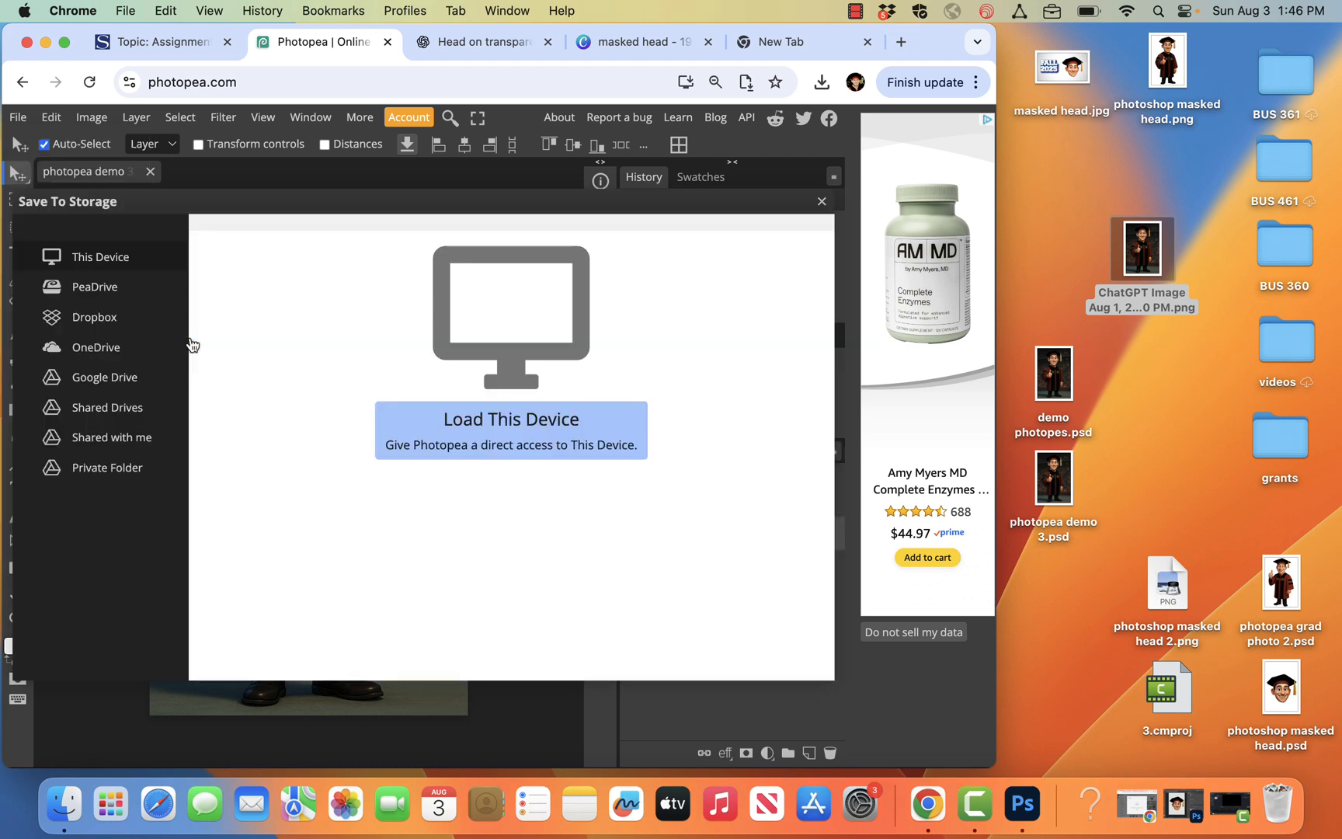
pyautogui.click(95, 288)
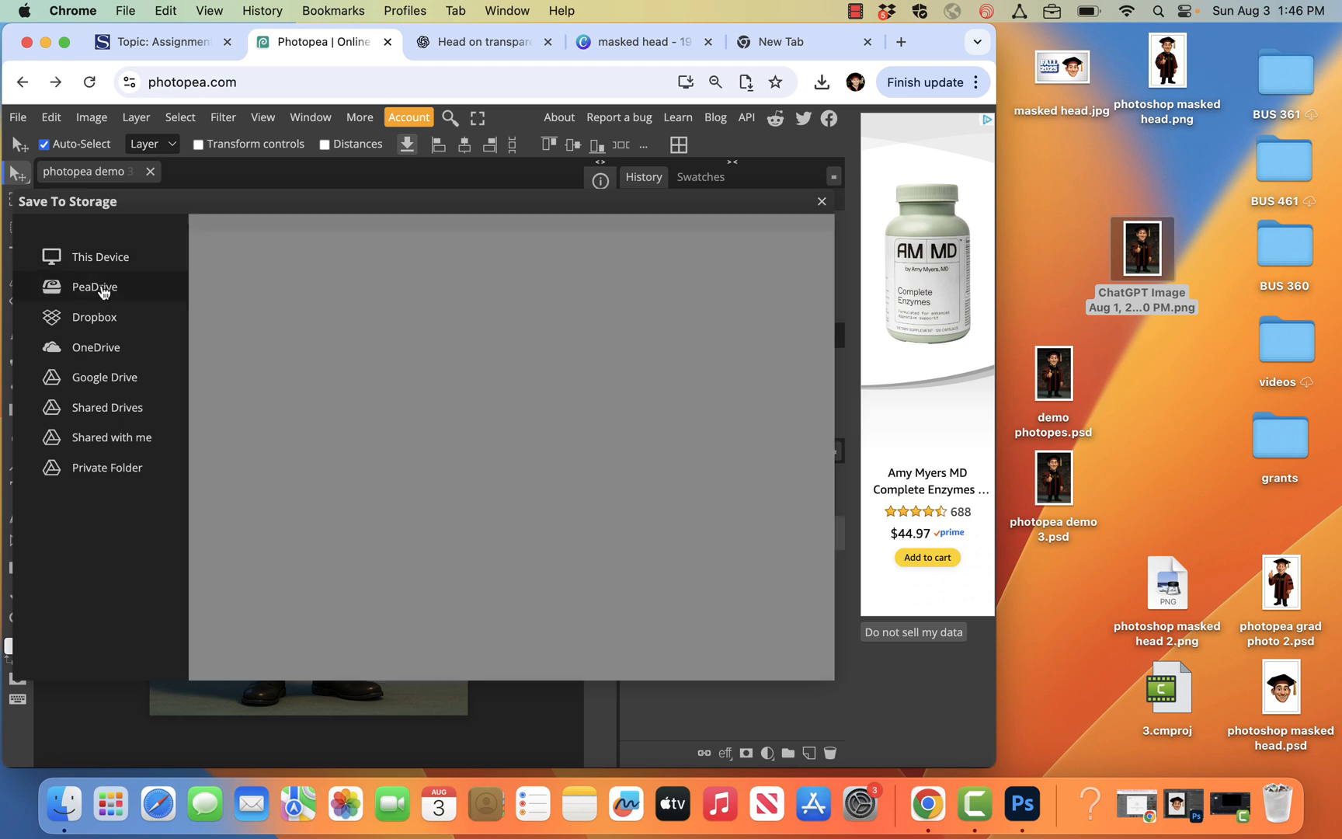
pyautogui.doubleClick(258, 286)
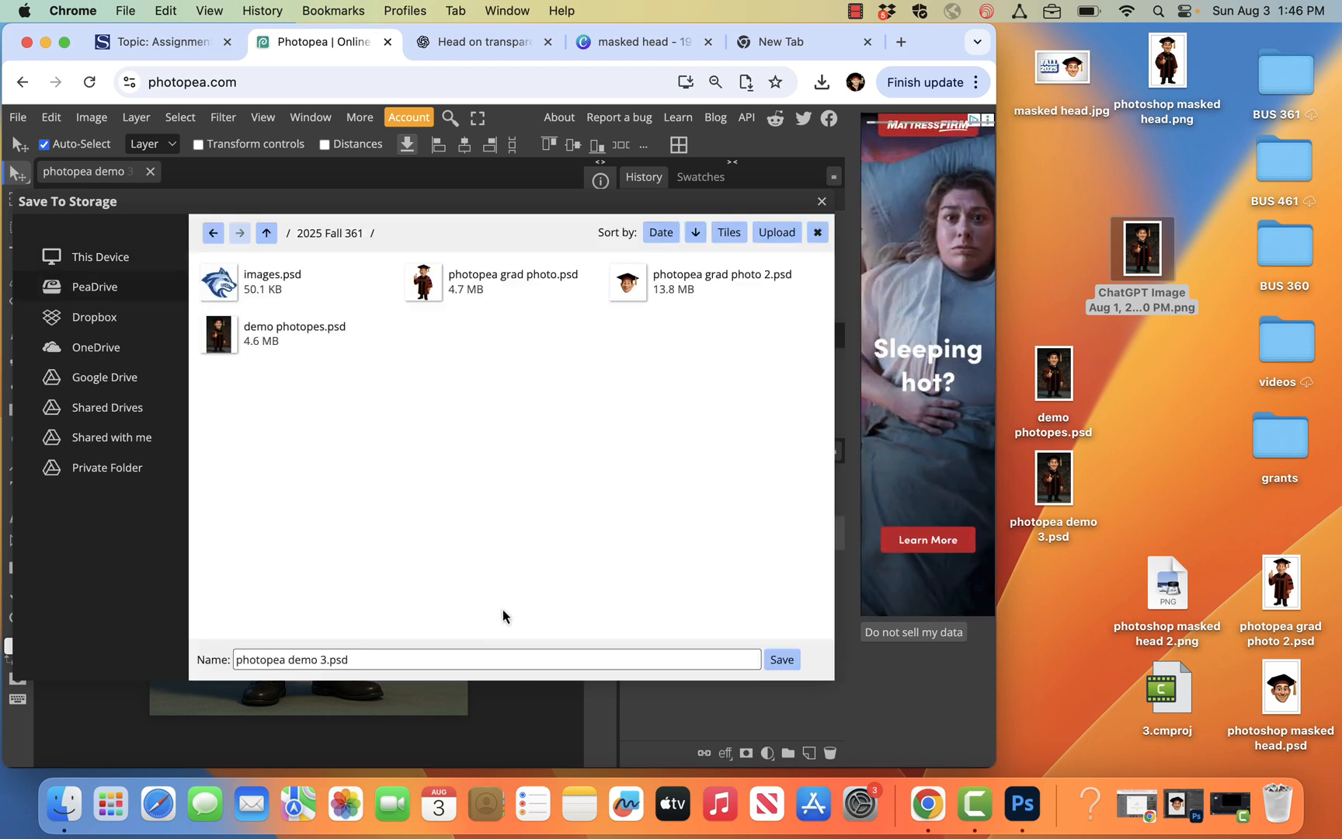
pyautogui.click(783, 660)
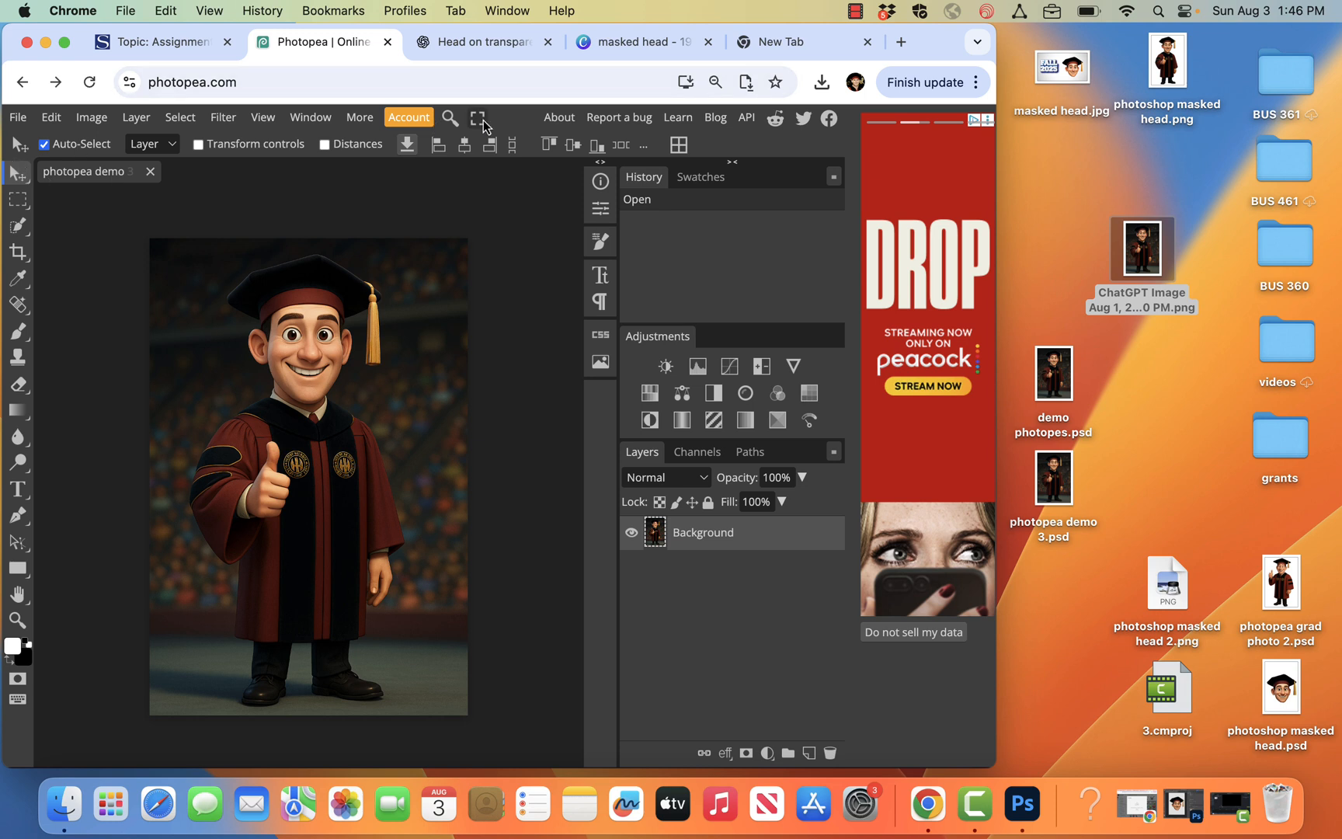
# Find the Remove BG command and apply it to the graduate picture, agreeing to watch a short ad and closing it.
pyautogui.click(451, 124)
pyautogui.write('remo')
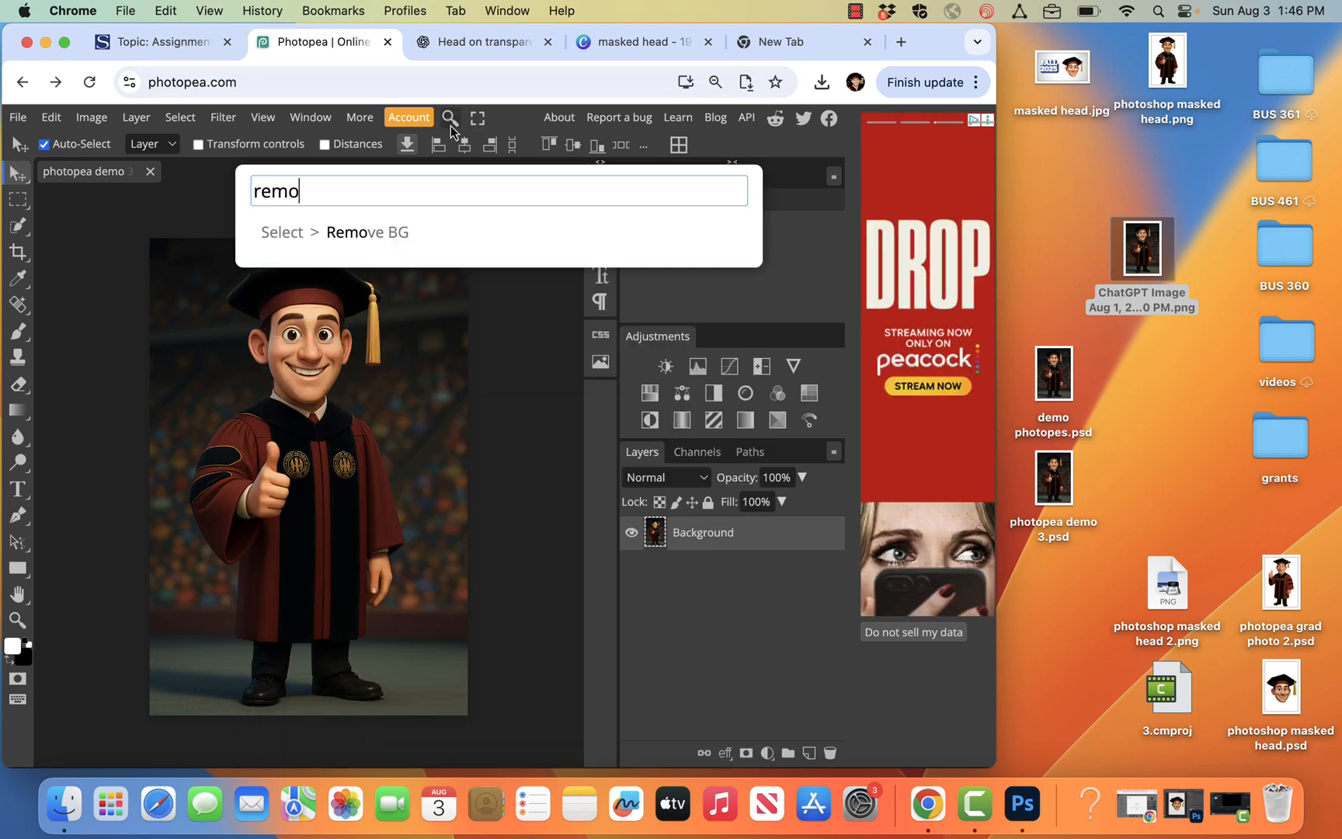
pyautogui.click(389, 232)
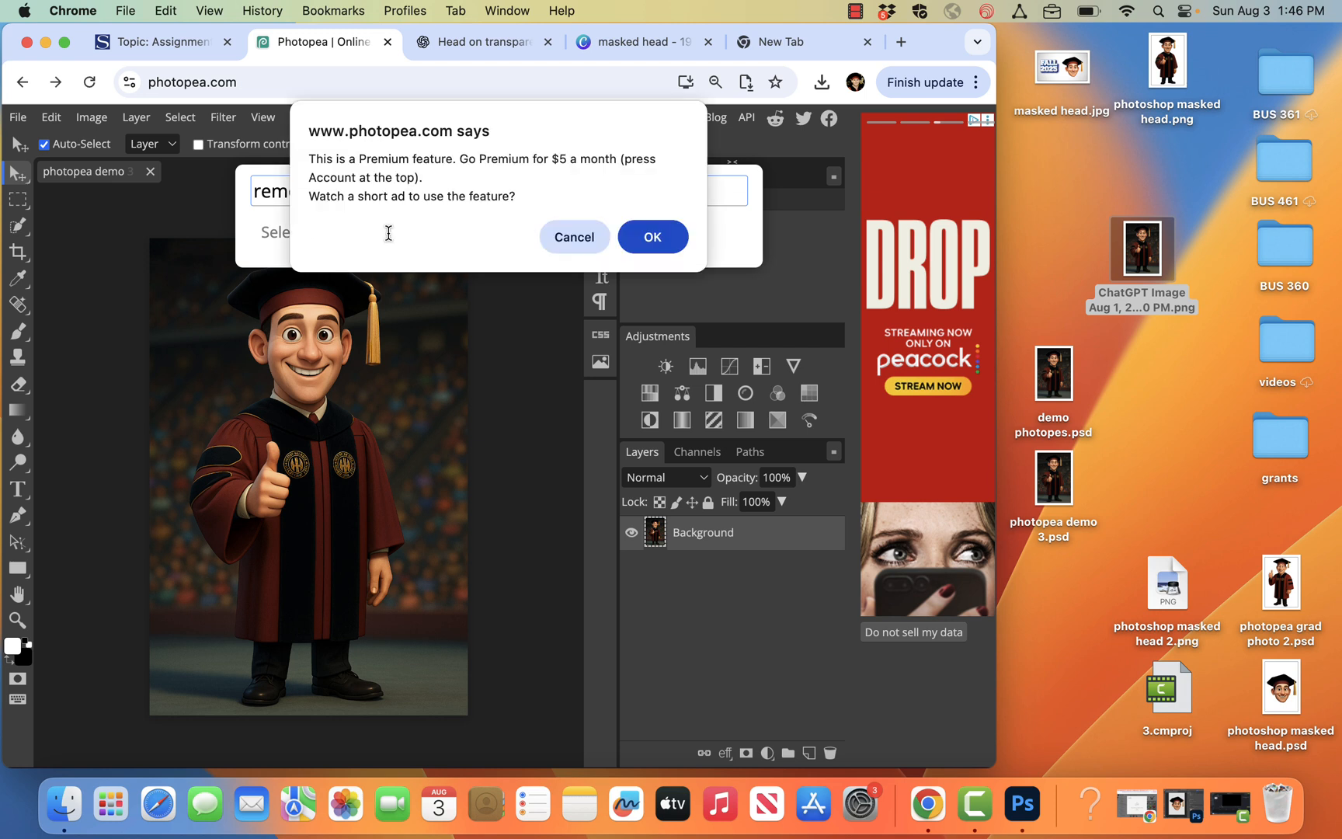
pyautogui.click(645, 241)
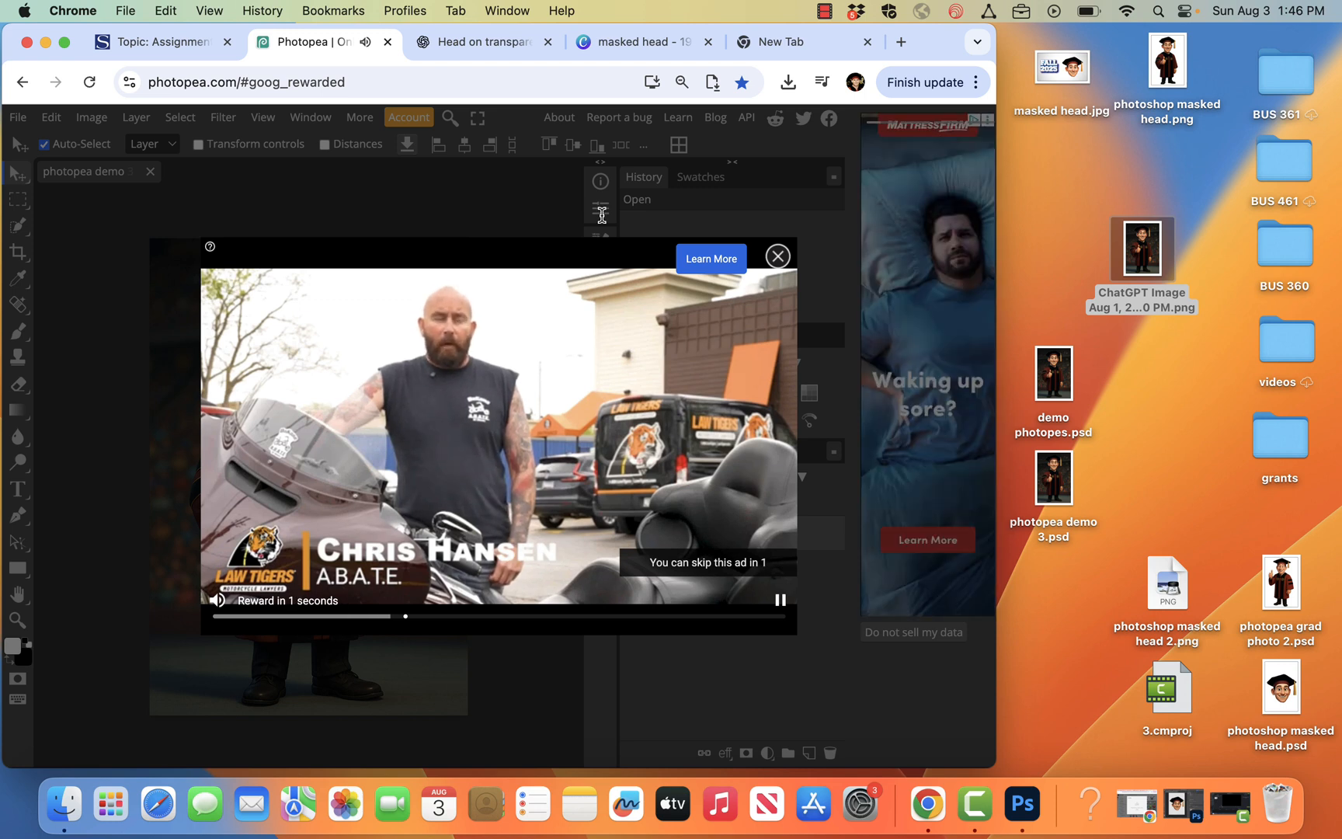
pyautogui.click(784, 255)
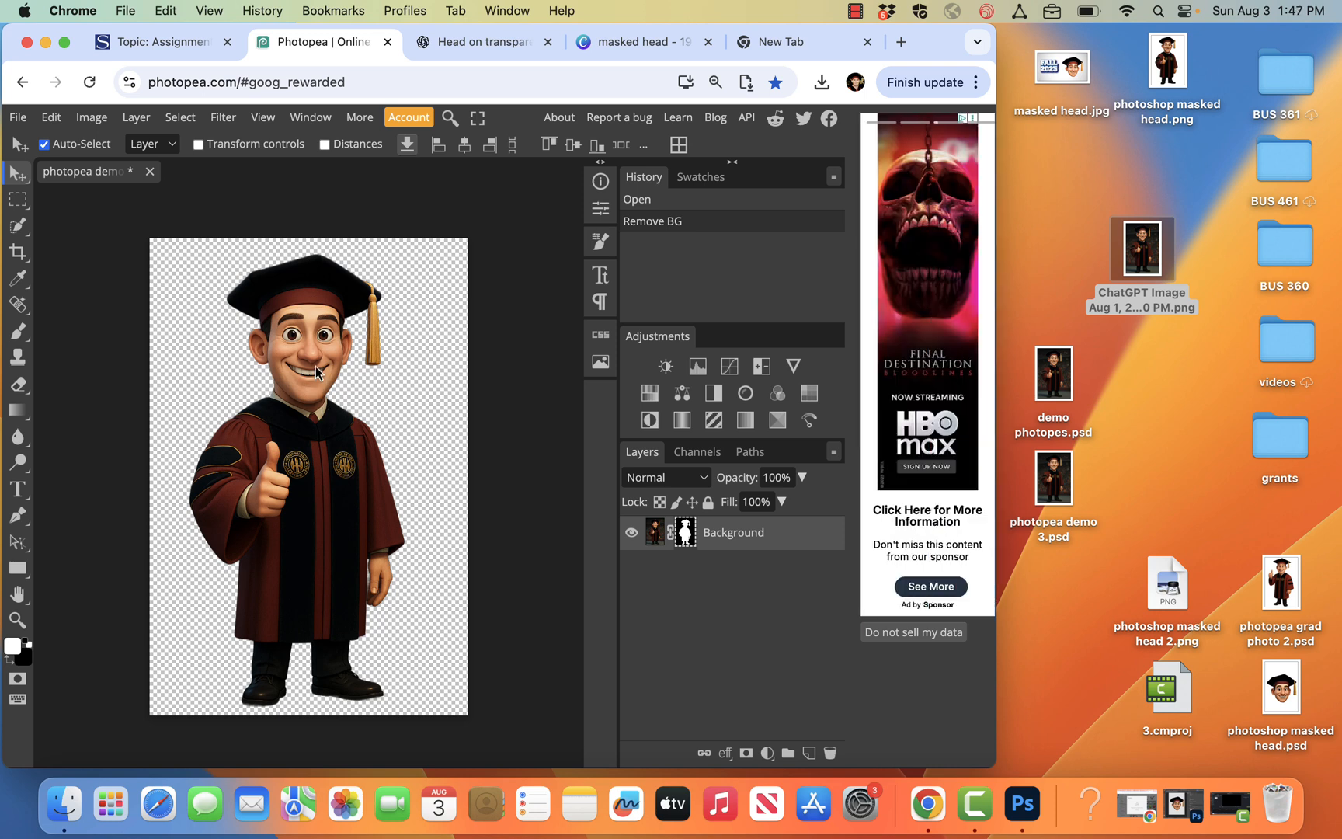
# Move the graduate figure straight down on the canvas so the head sits near the middle.
pyautogui.moveTo(316, 371); pyautogui.dragTo(316, 480)
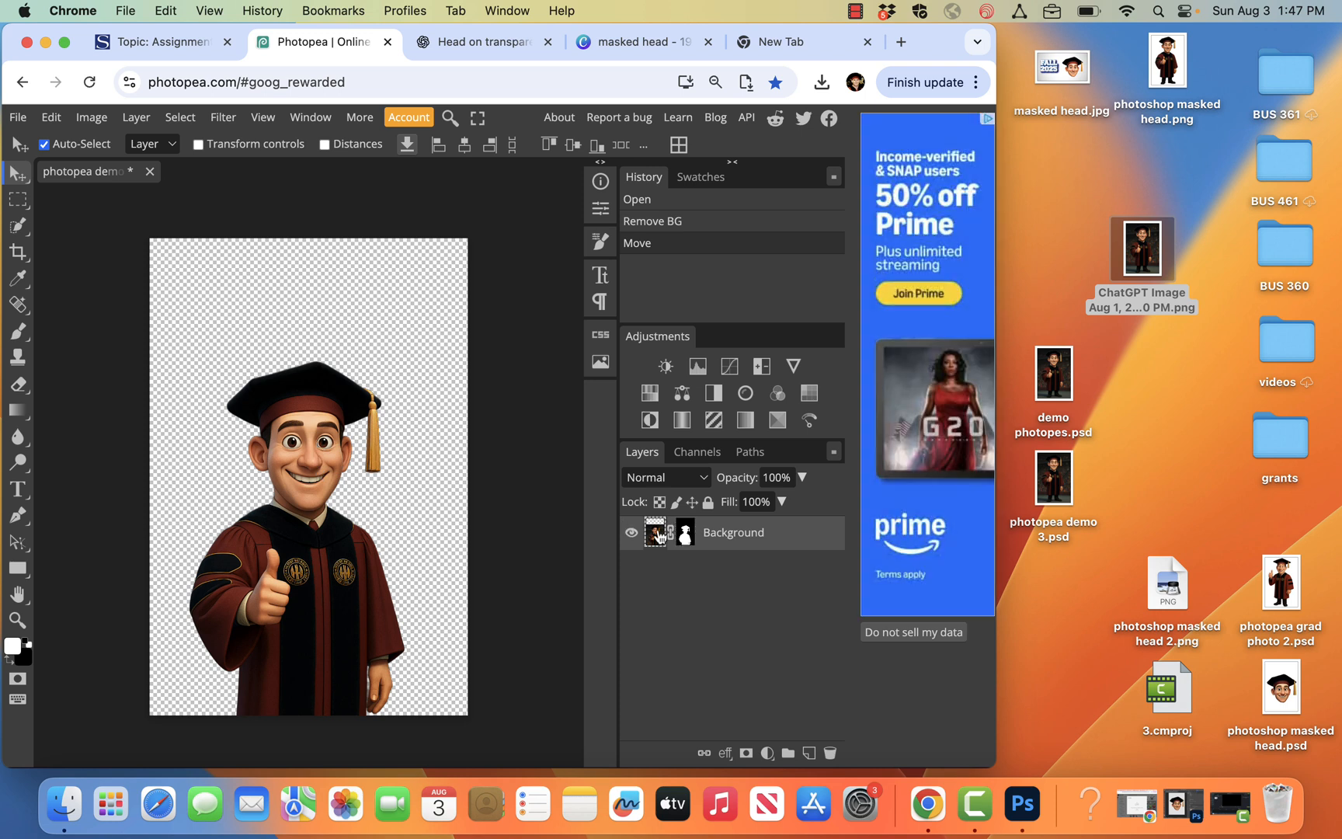
pyautogui.moveTo(307, 441)
pyautogui.mouseDown()
pyautogui.moveTo(309, 491)
pyautogui.moveTo(310, 439)
pyautogui.mouseUp()
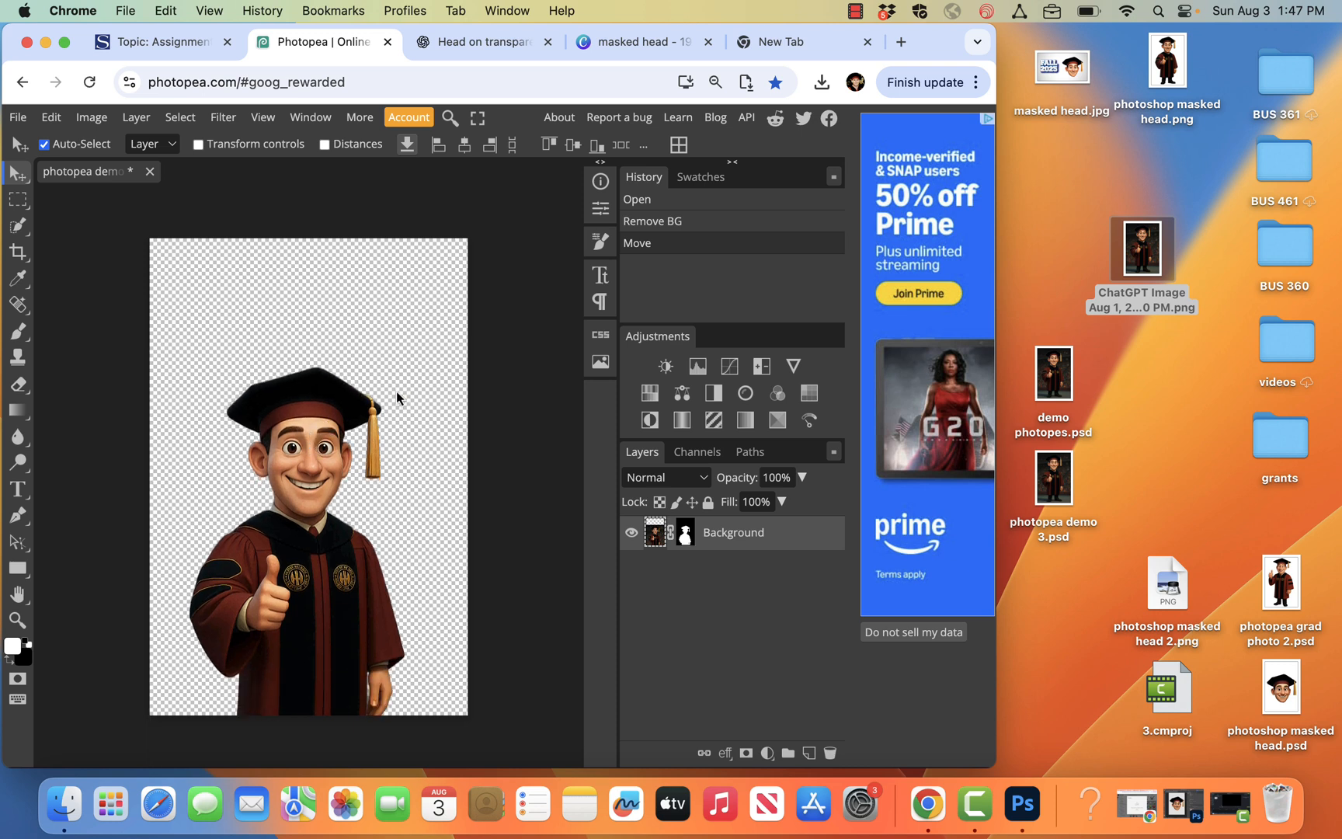
pyautogui.click(449, 117)
pyautogui.write('n')
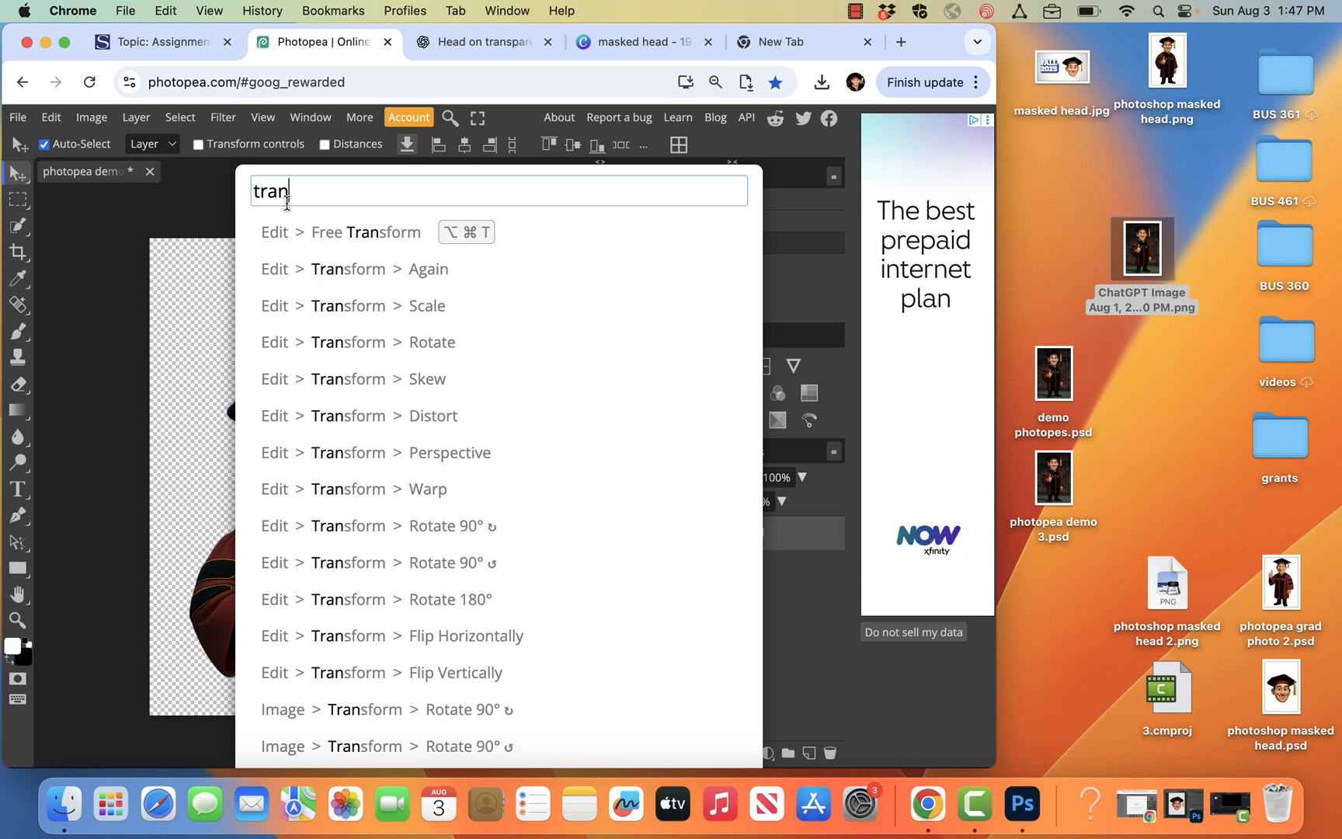
pyautogui.click(323, 232)
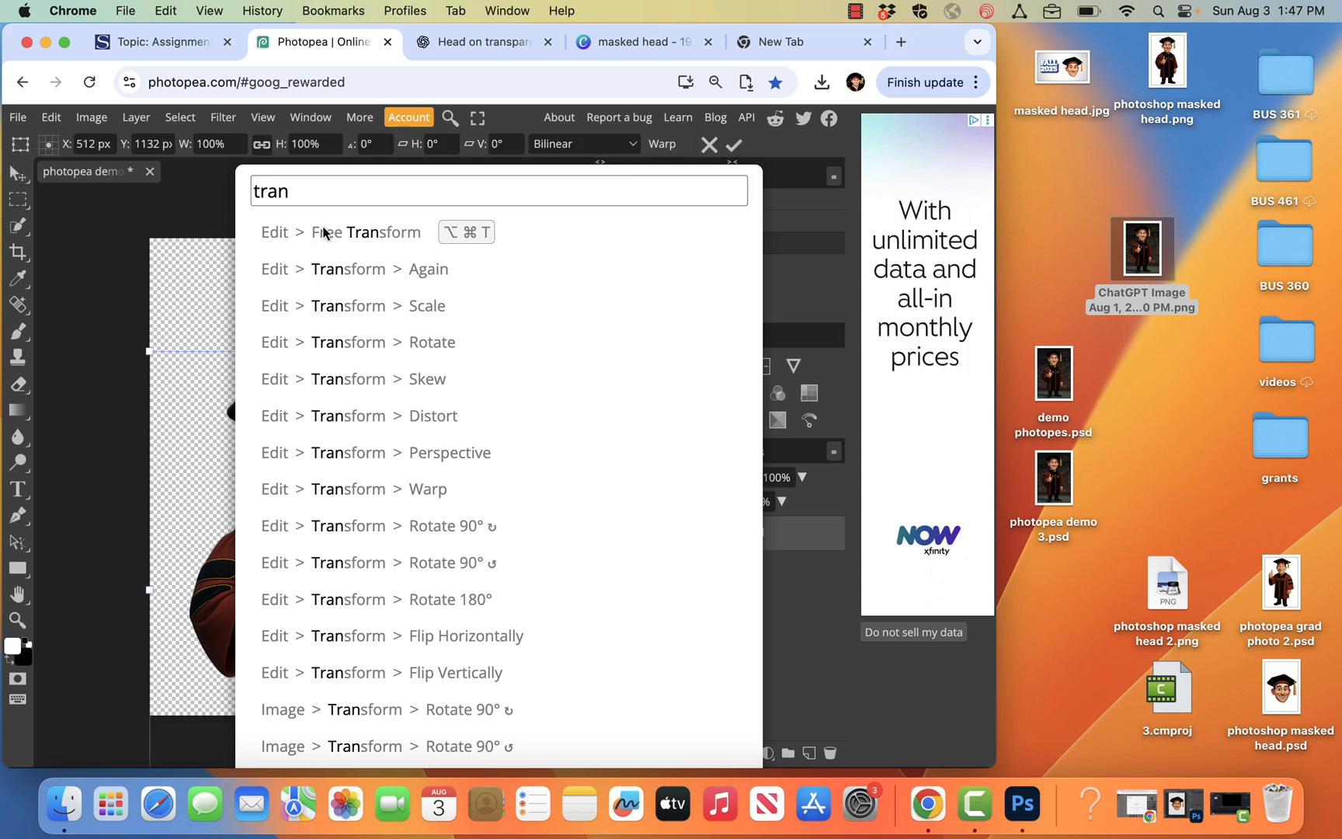
pyautogui.click(192, 271)
pyautogui.click(423, 186)
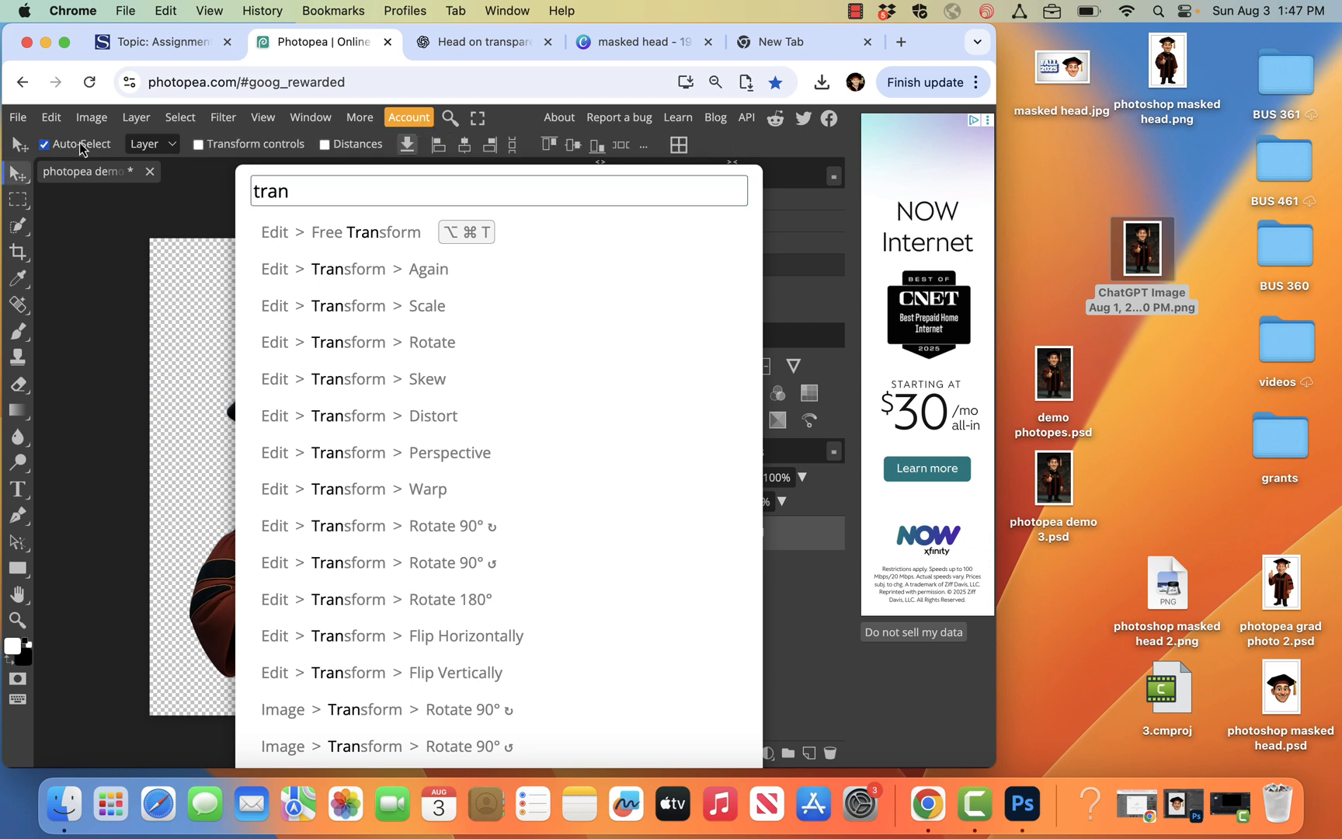
pyautogui.click(18, 118)
pyautogui.click(18, 118)
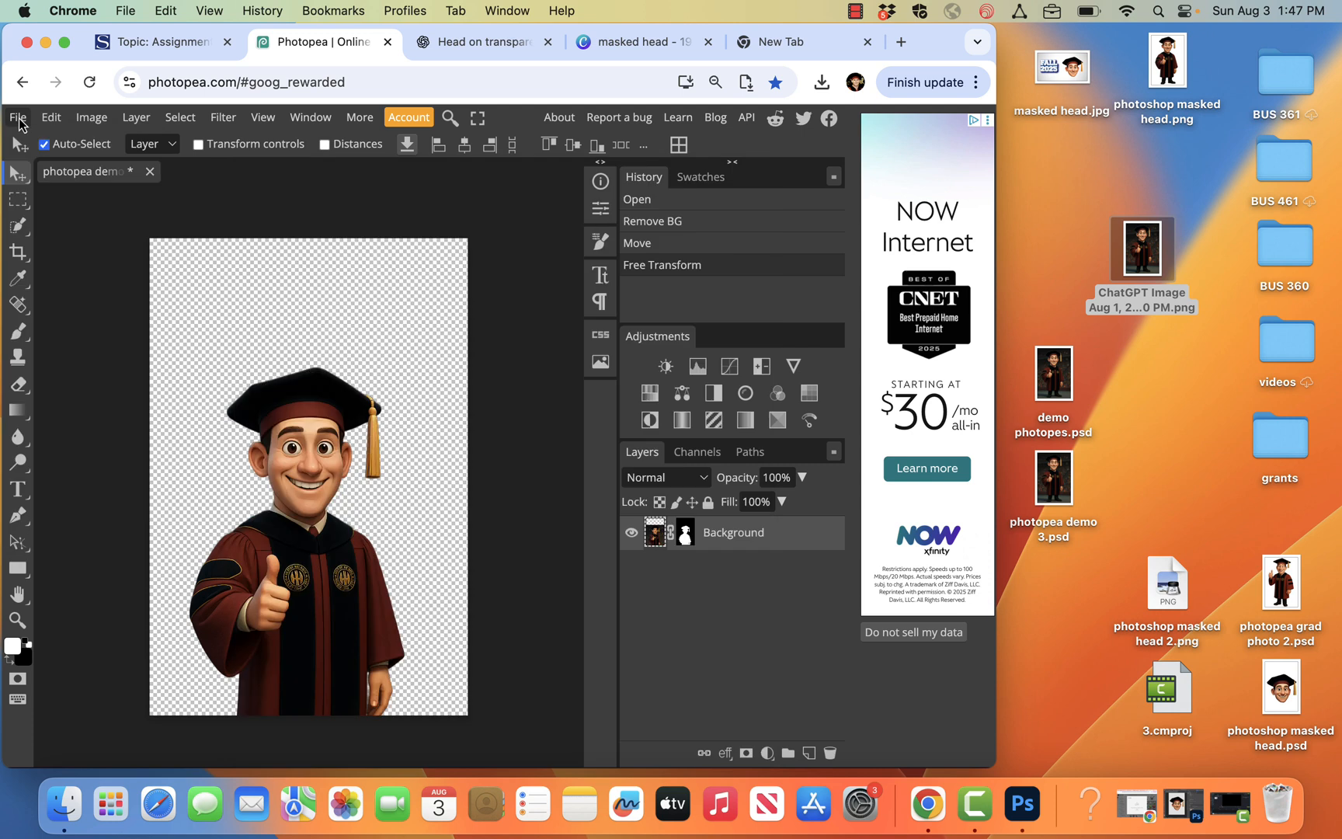
# Enlarge the graduate with Free Transform to 159.64% in width and height, positioning the head near the middle of the canvas.
pyautogui.press('super+alt+t')
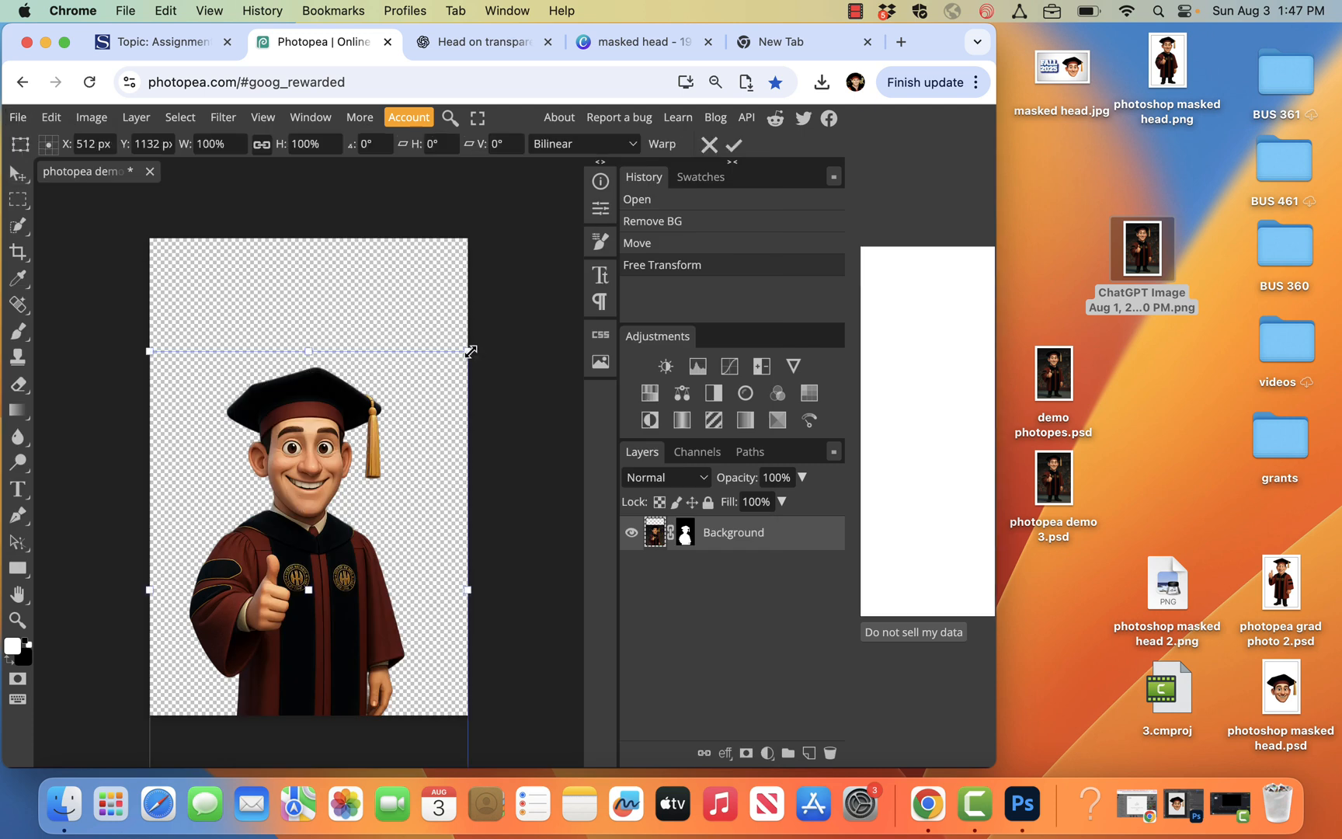
pyautogui.moveTo(471, 351); pyautogui.dragTo(563, 180)
pyautogui.moveTo(387, 325); pyautogui.dragTo(332, 491)
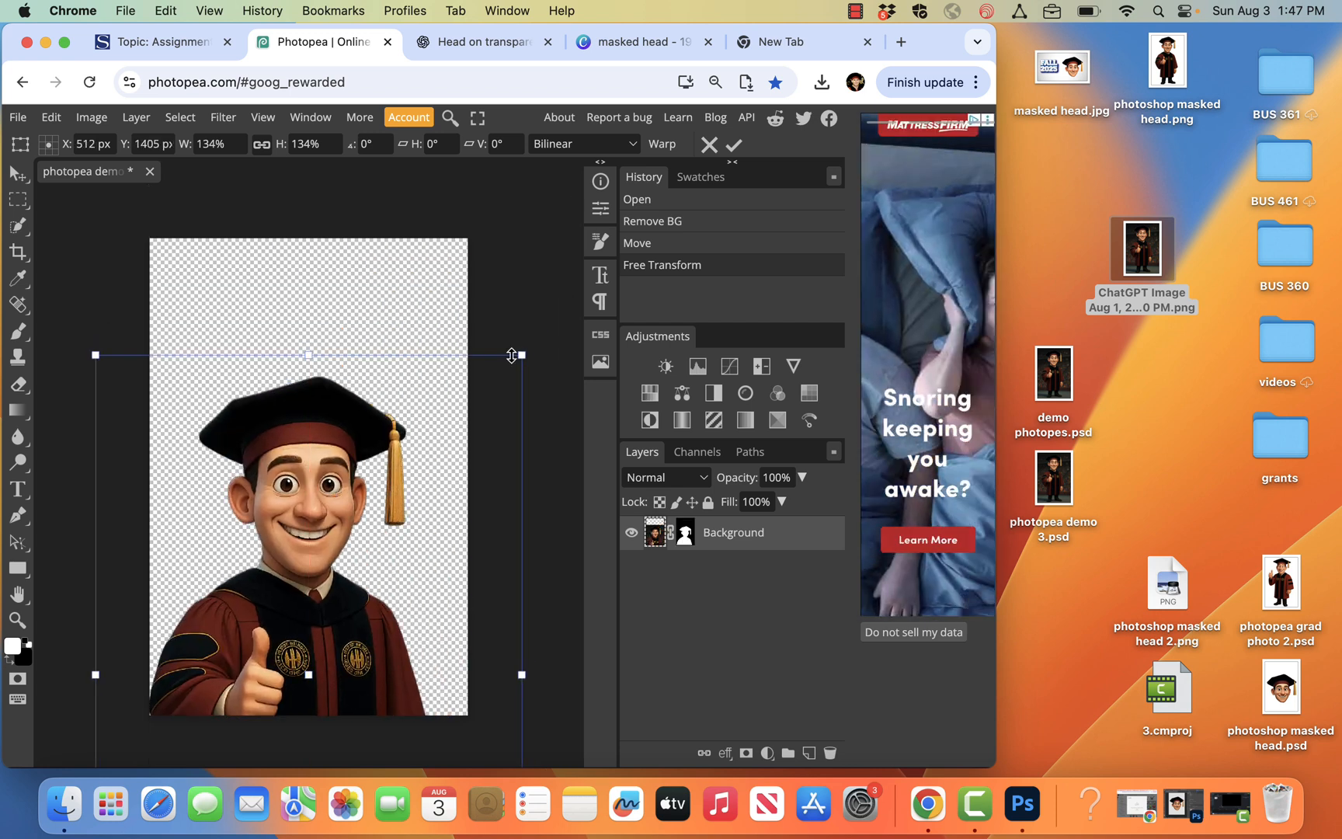
pyautogui.moveTo(522, 355); pyautogui.dragTo(586, 232)
pyautogui.moveTo(349, 351); pyautogui.dragTo(312, 462)
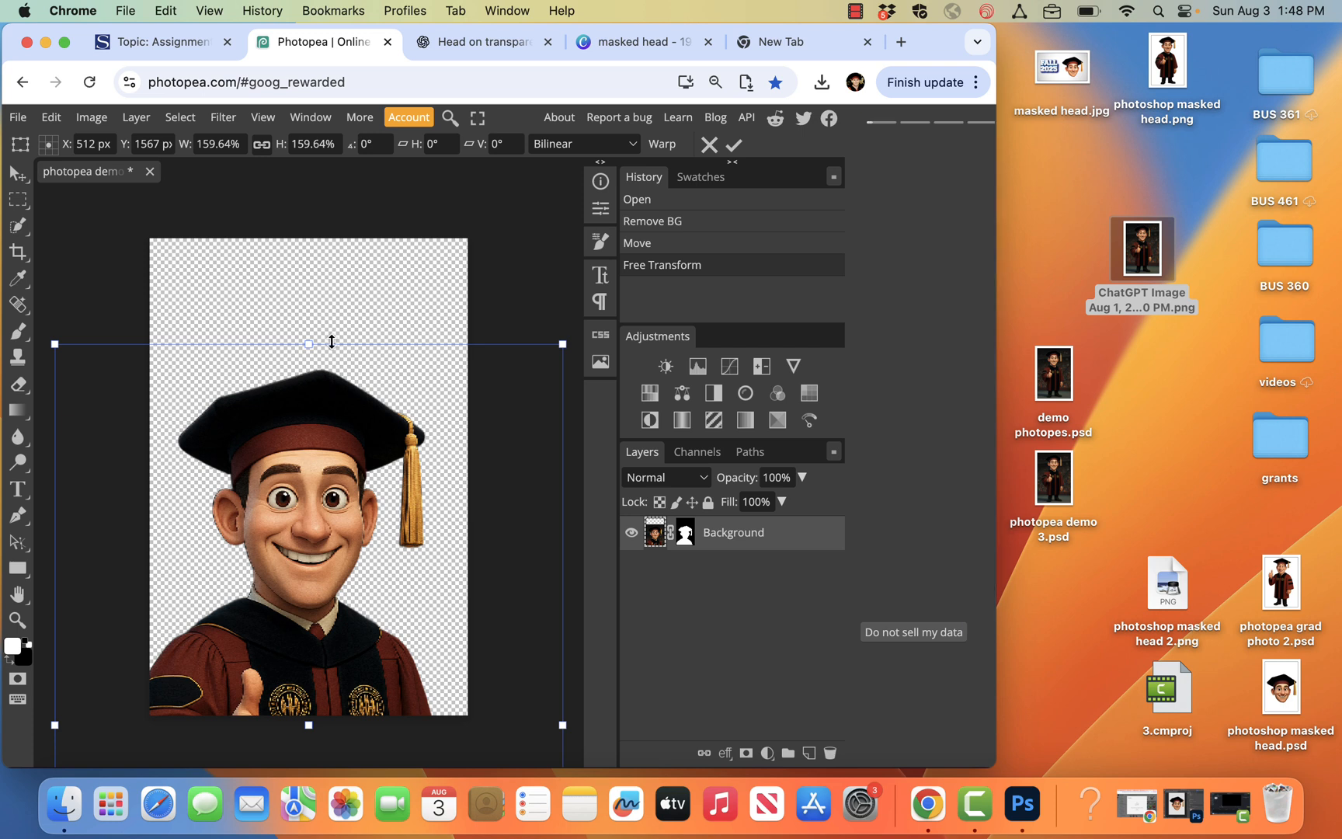
pyautogui.click(732, 148)
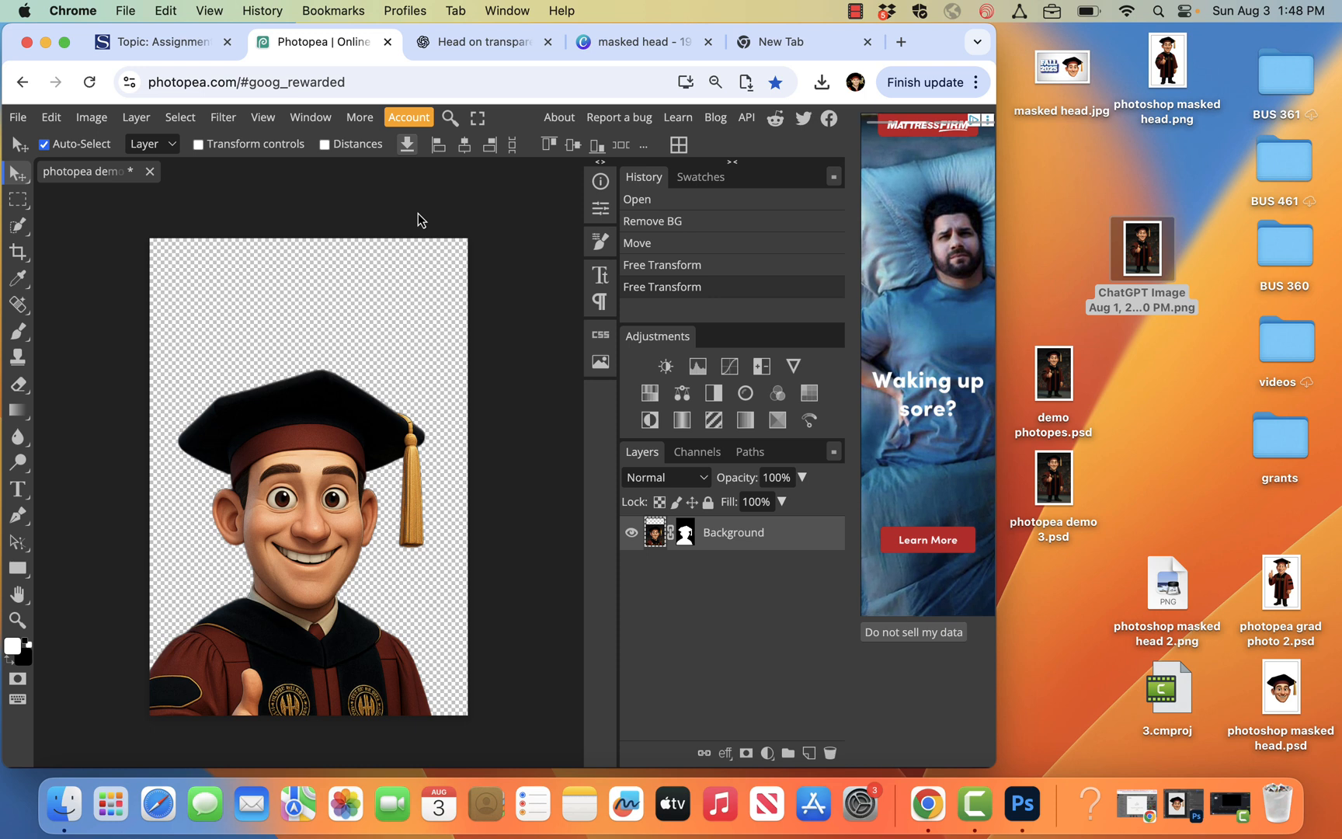
# Add a new layer, stamp the visible graduate onto it, and delete the original masked Background layer.
pyautogui.click(809, 752)
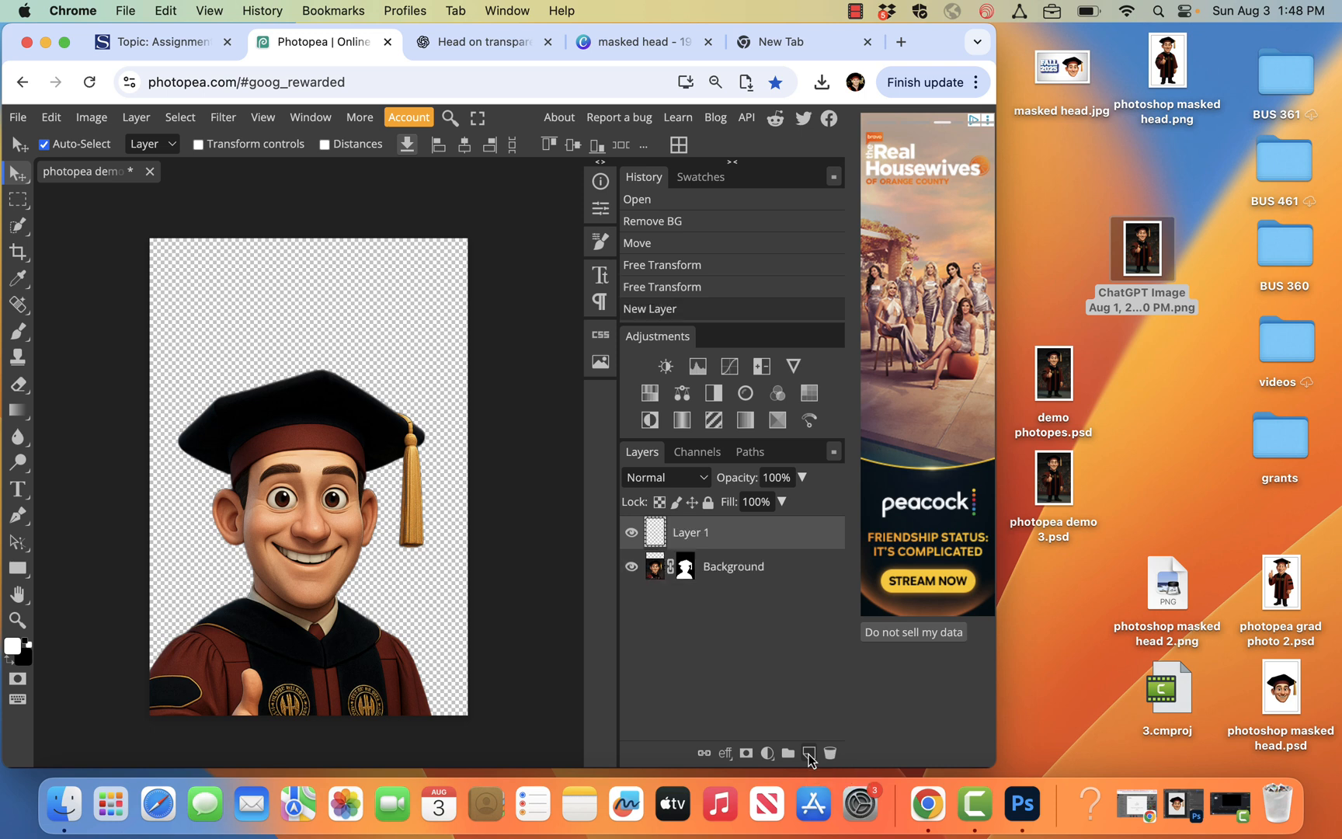
pyautogui.click(659, 570)
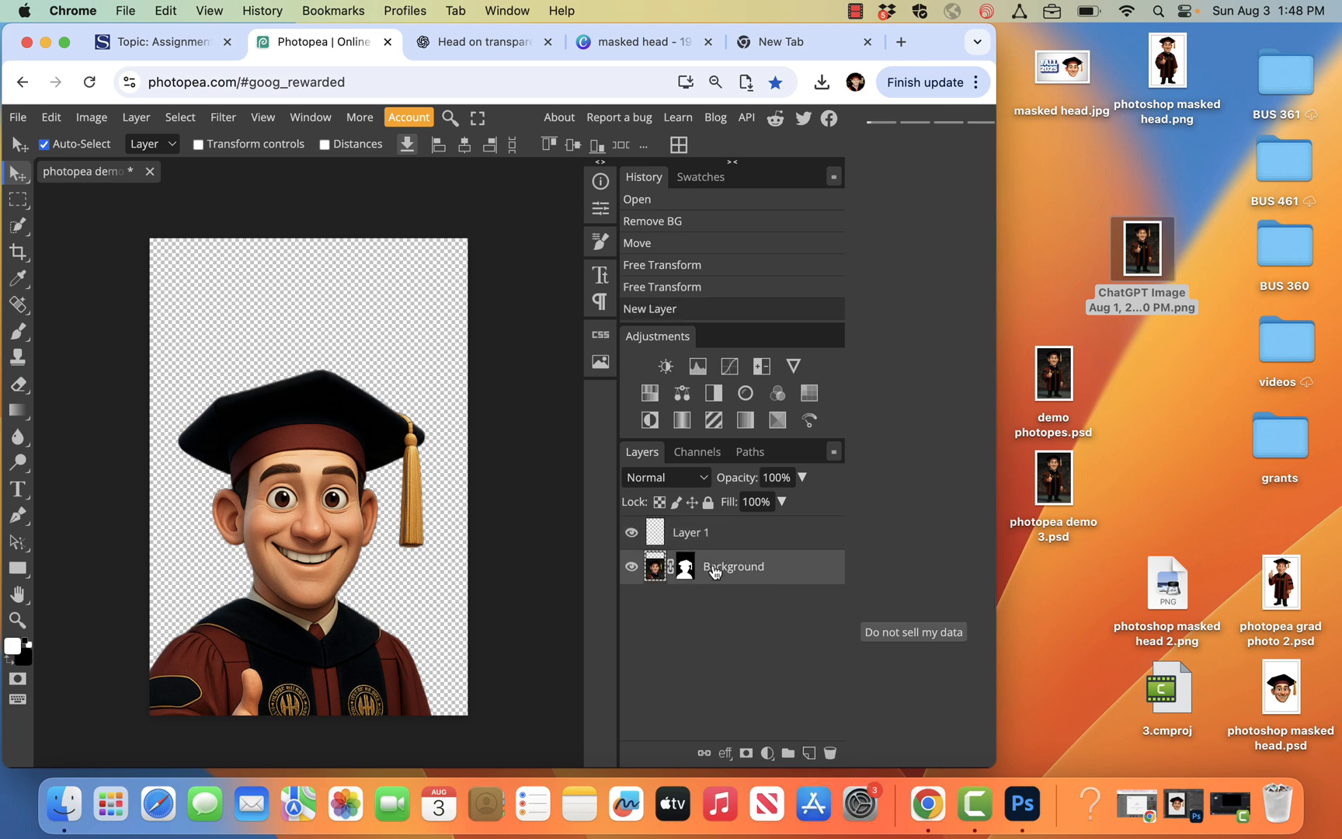
pyautogui.click(654, 536)
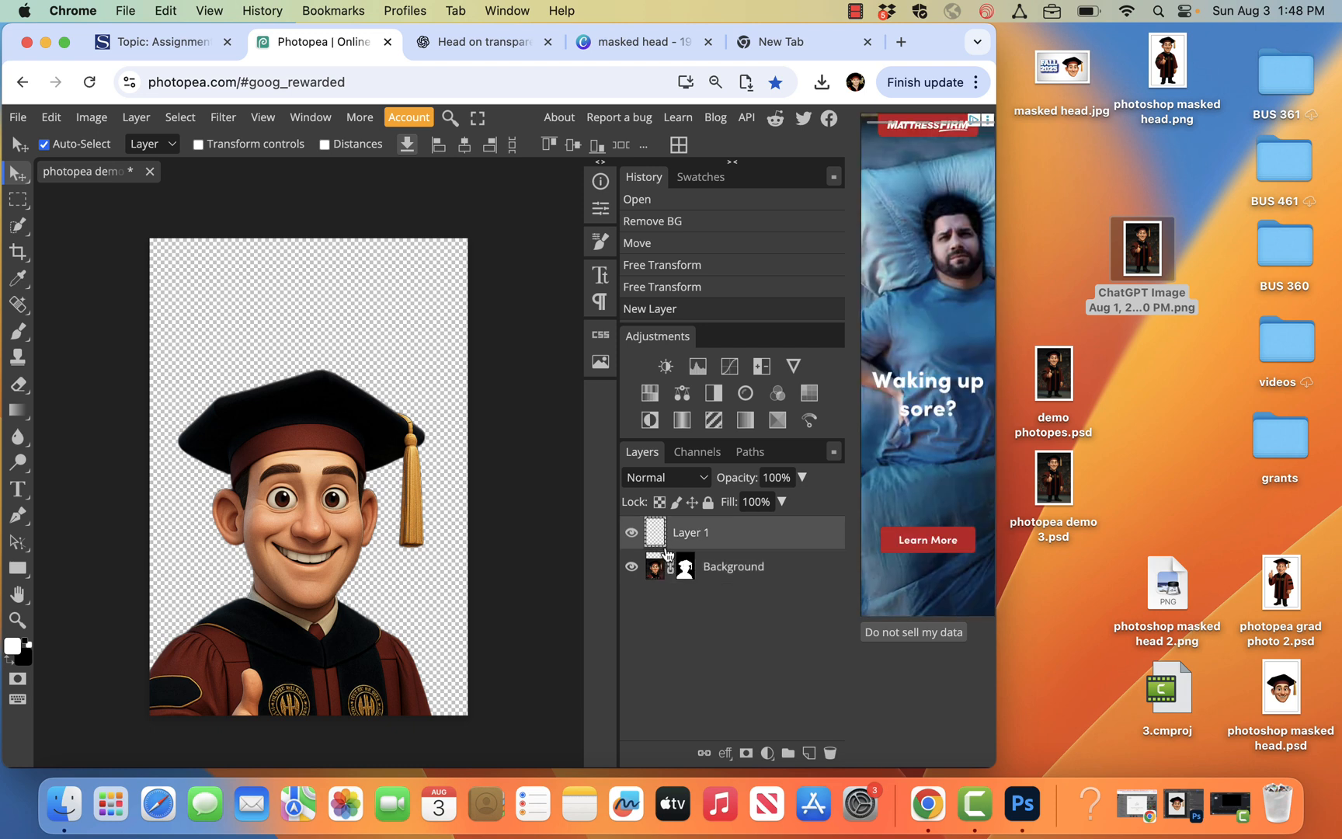
pyautogui.press('super+alt+shift+e')
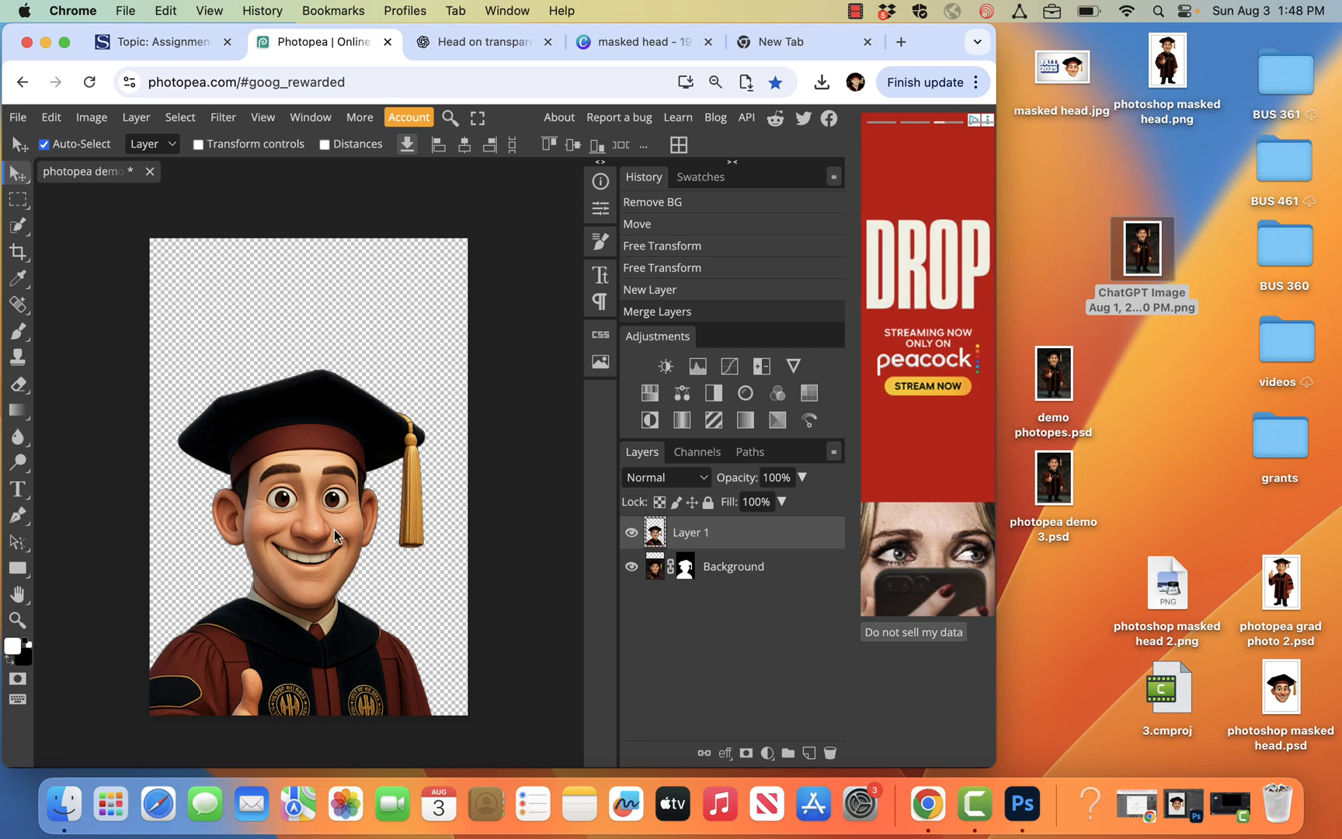
pyautogui.moveTo(734, 575); pyautogui.dragTo(829, 759)
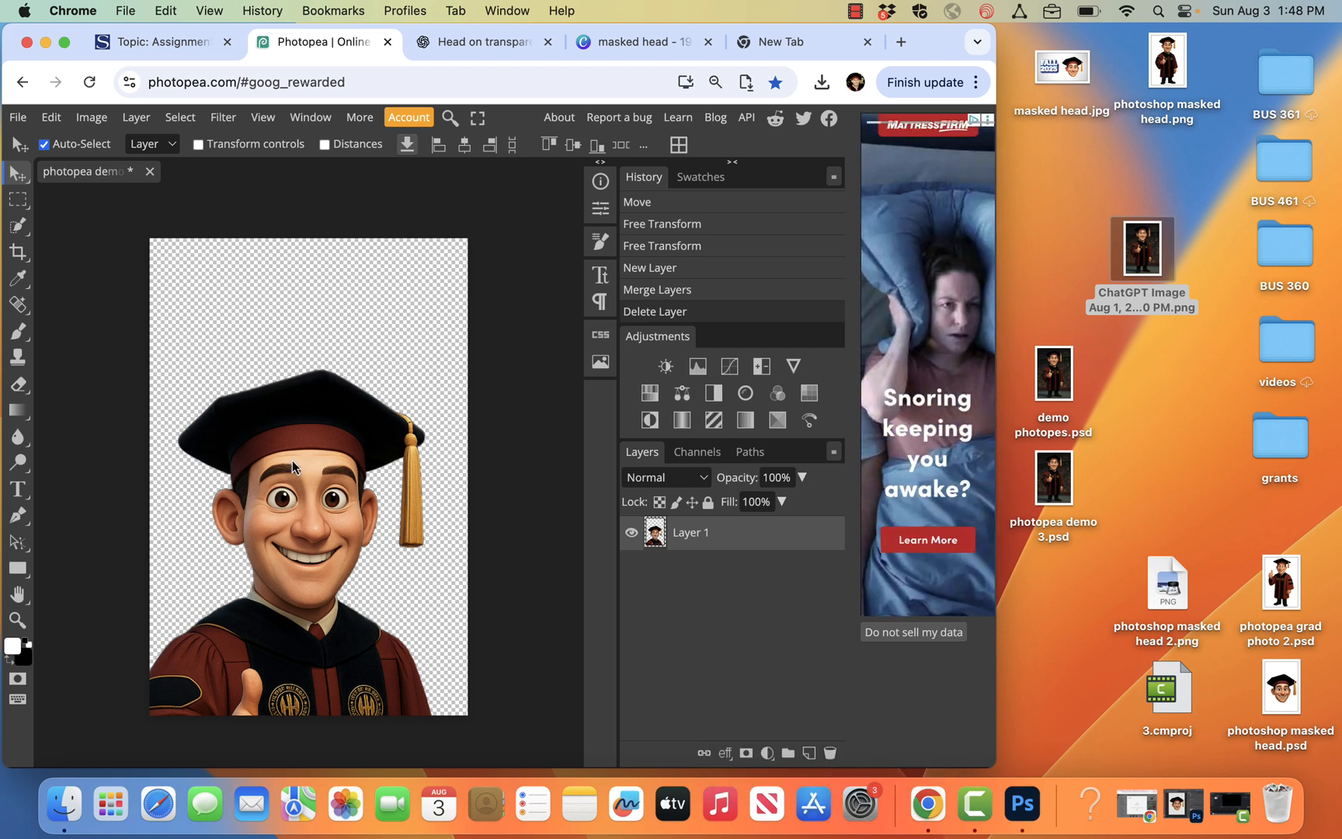
# Try to select the graduate's face and cap with the Quick Selection tool, and clear the selection.
pyautogui.click(19, 226)
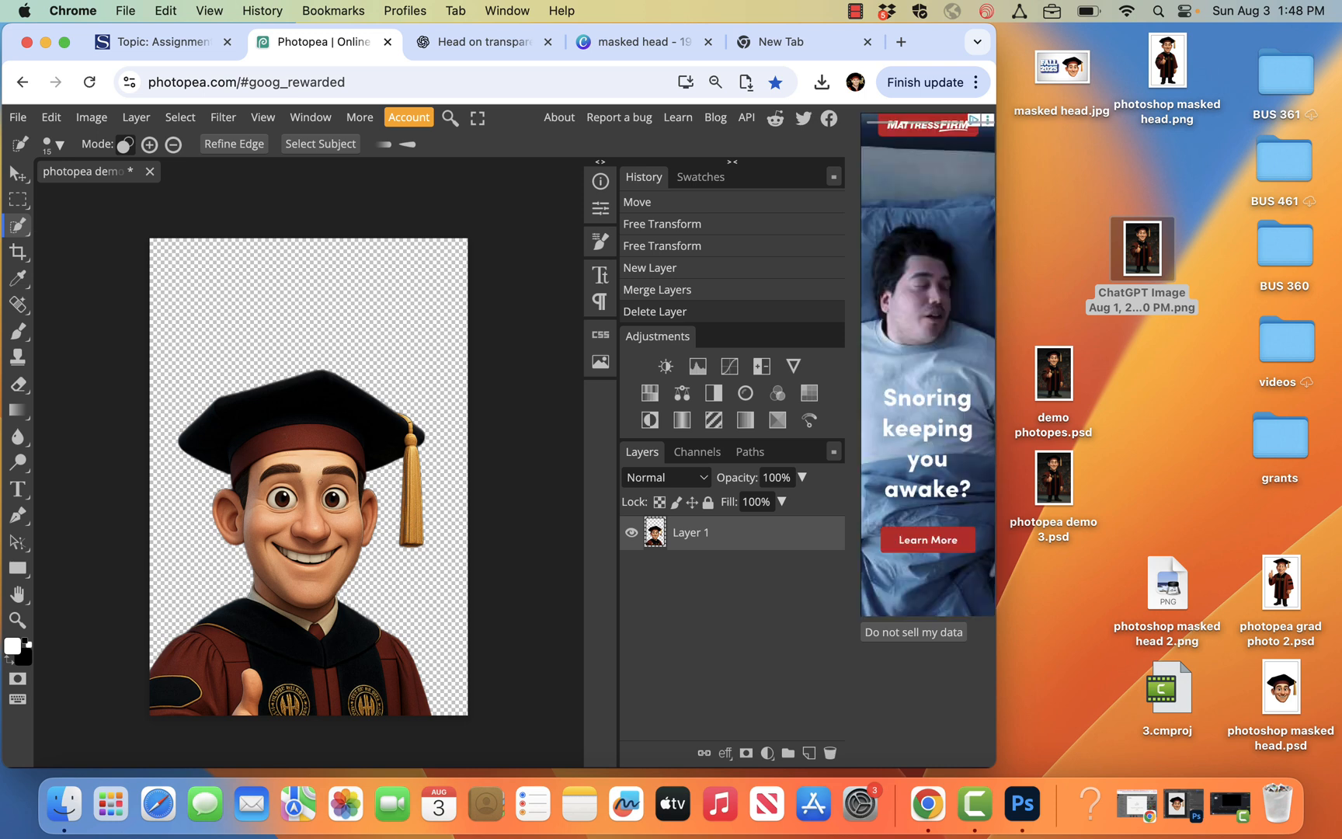
pyautogui.moveTo(314, 484); pyautogui.dragTo(307, 467)
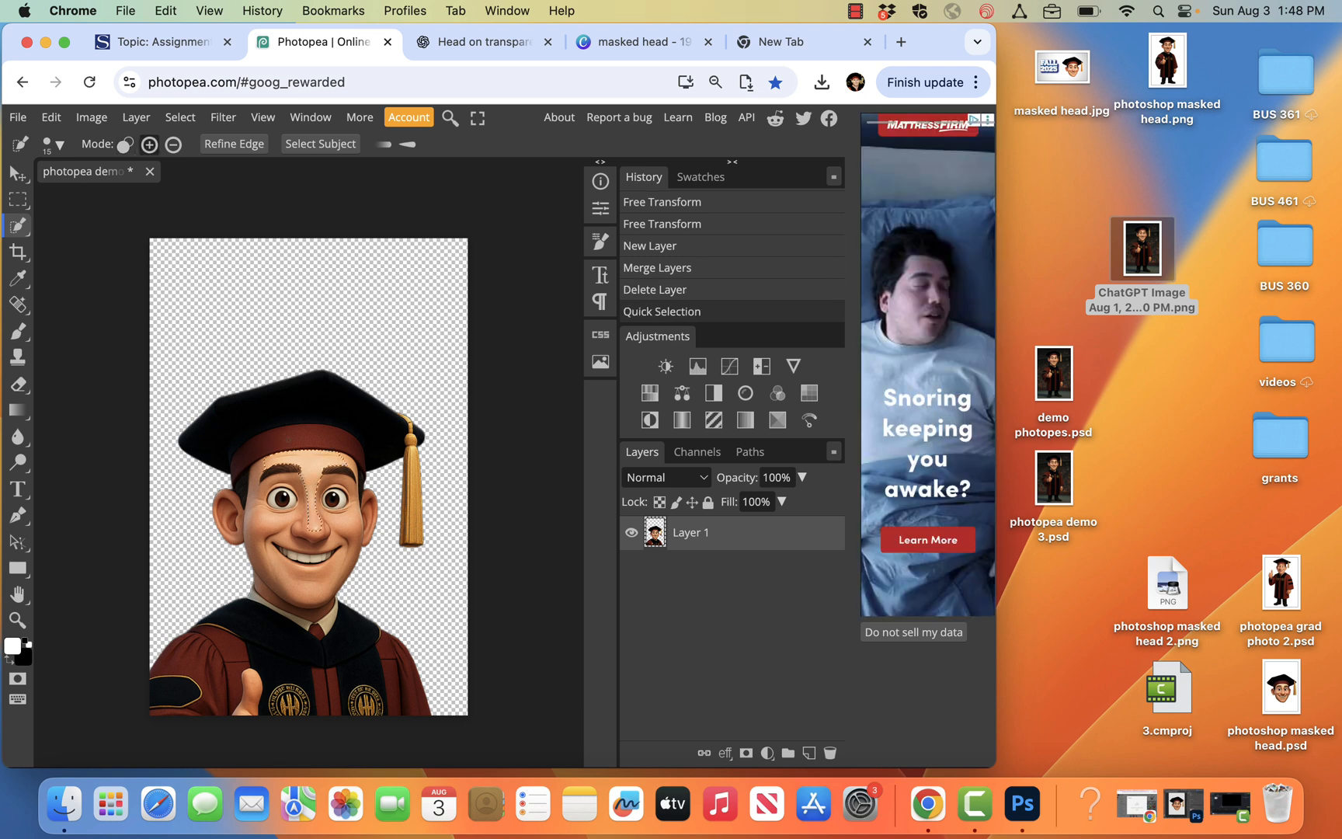
pyautogui.moveTo(306, 437); pyautogui.dragTo(308, 406)
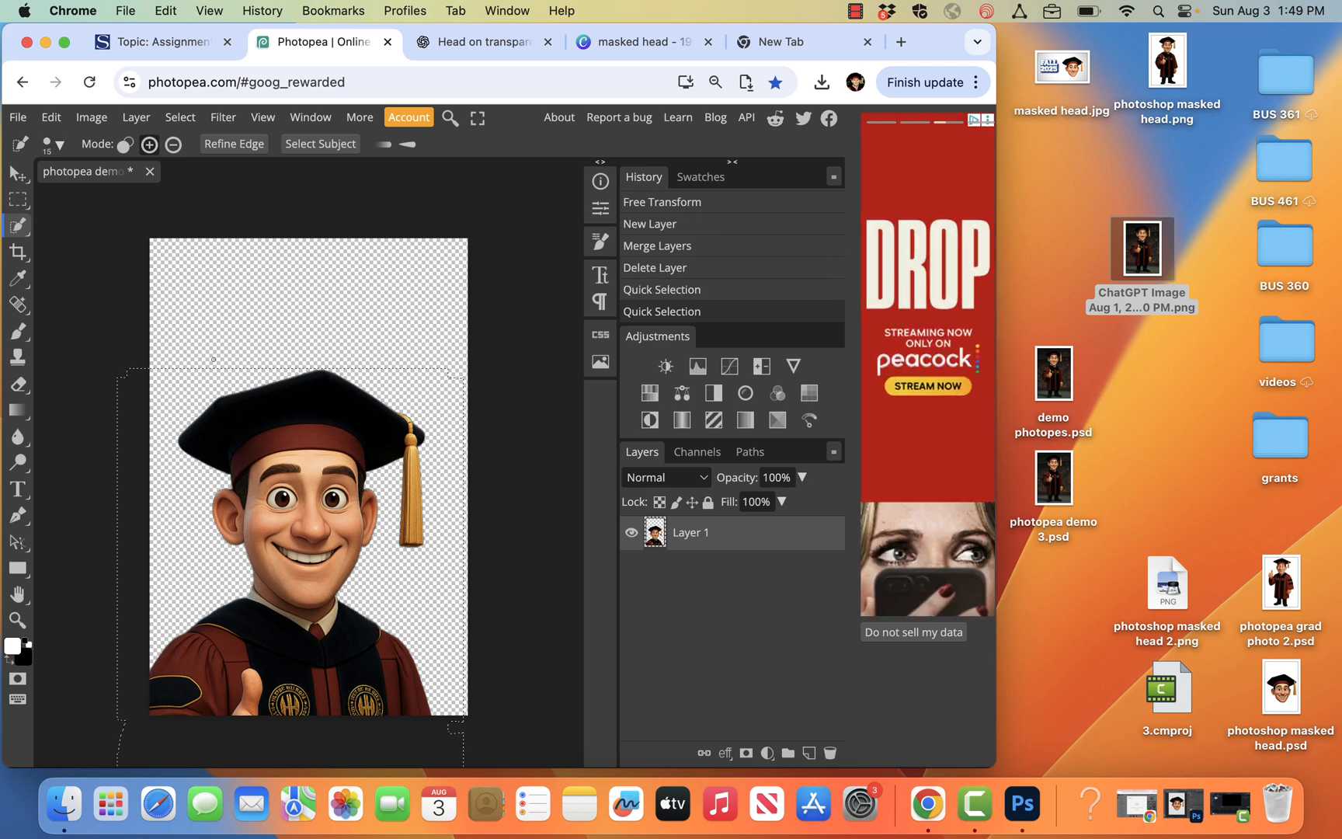
pyautogui.press('super+d')
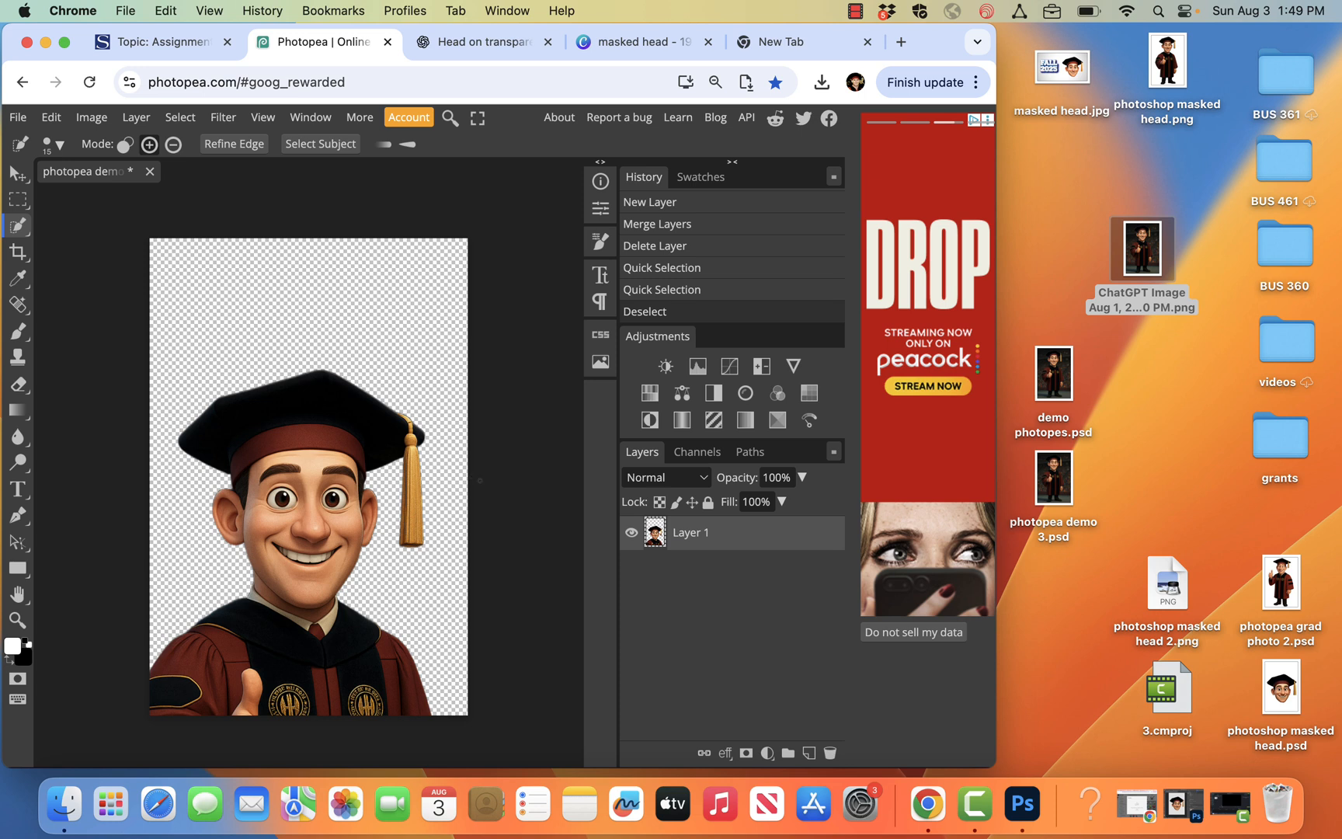
# Flatten the image so the graduate sits on a white background.
pyautogui.rightClick(761, 548)
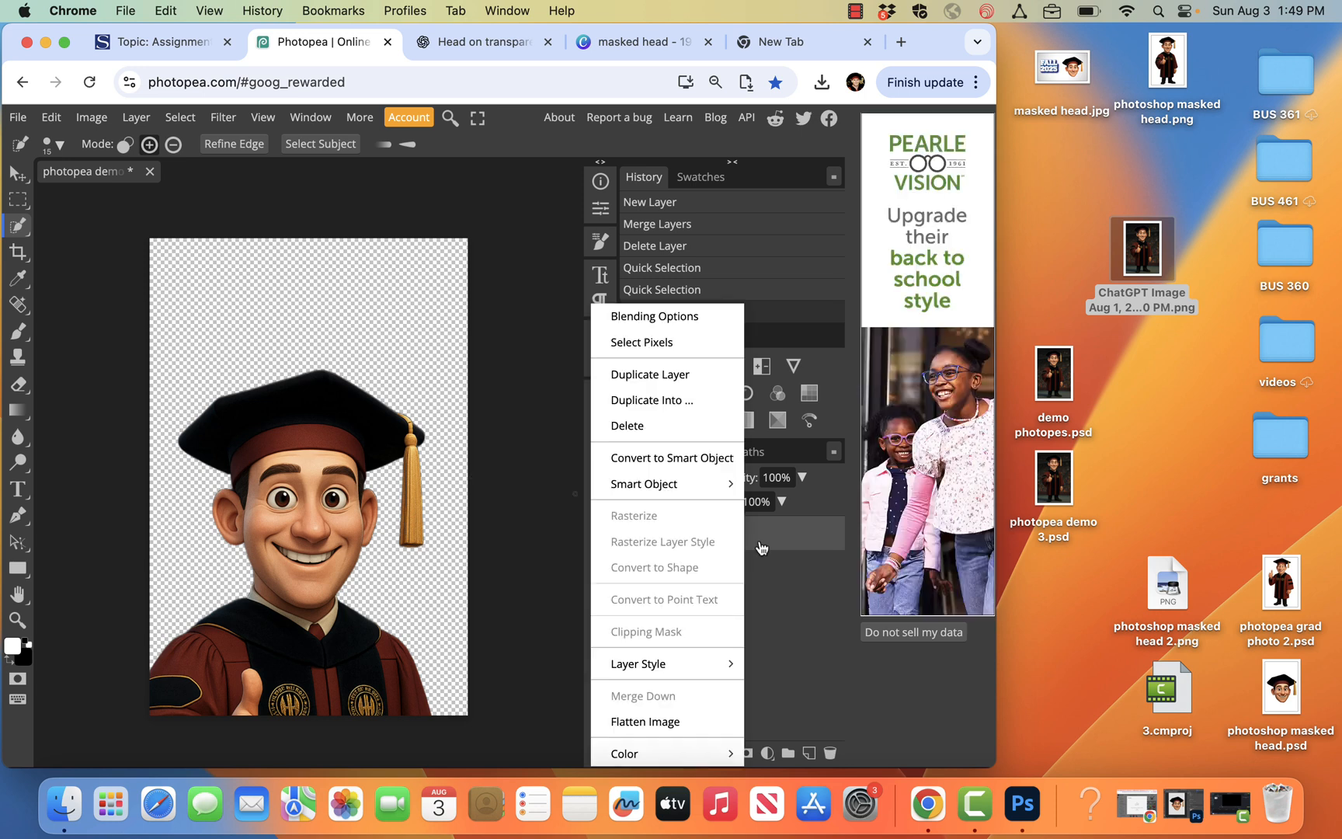
pyautogui.click(664, 722)
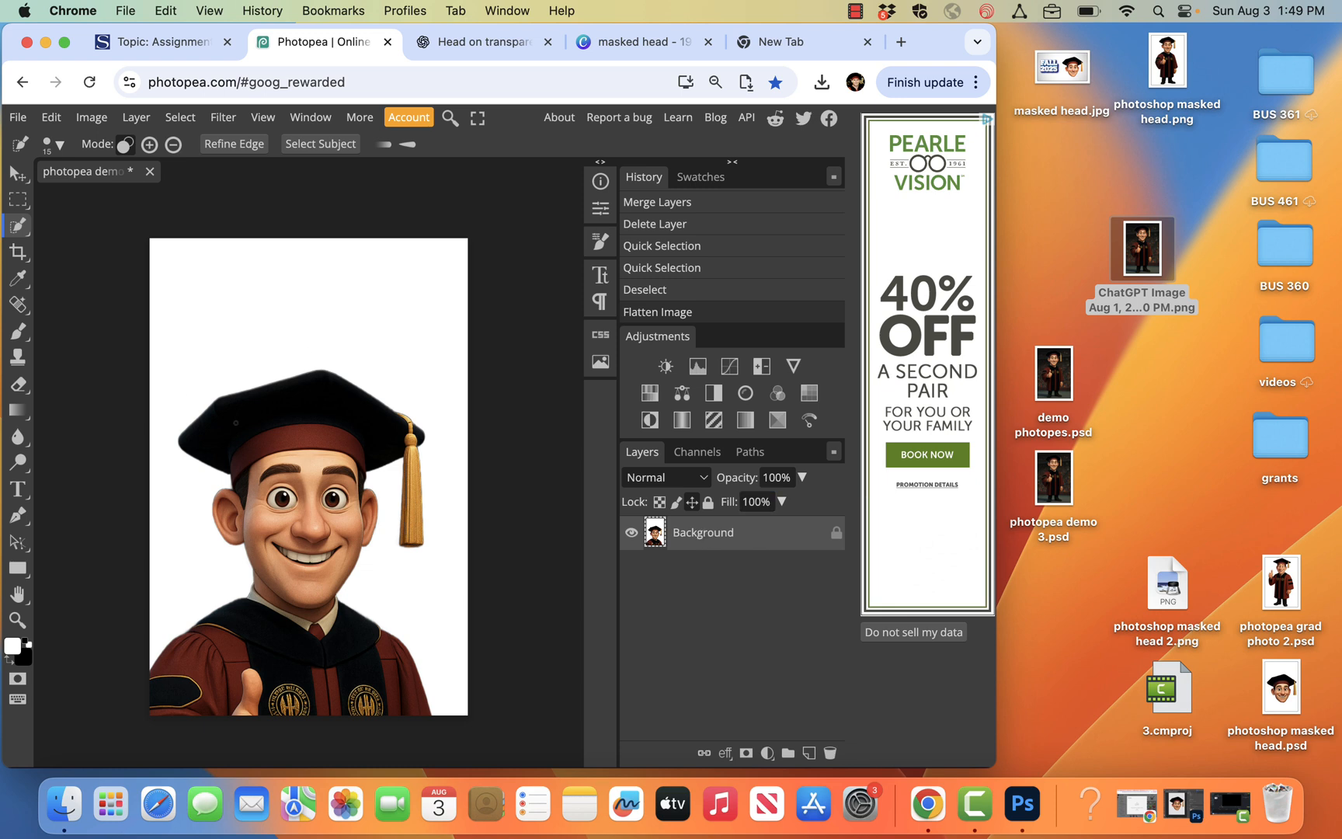
# Choose the Quick Selection tool and enlarge its brush to size 175.
pyautogui.click(17, 228)
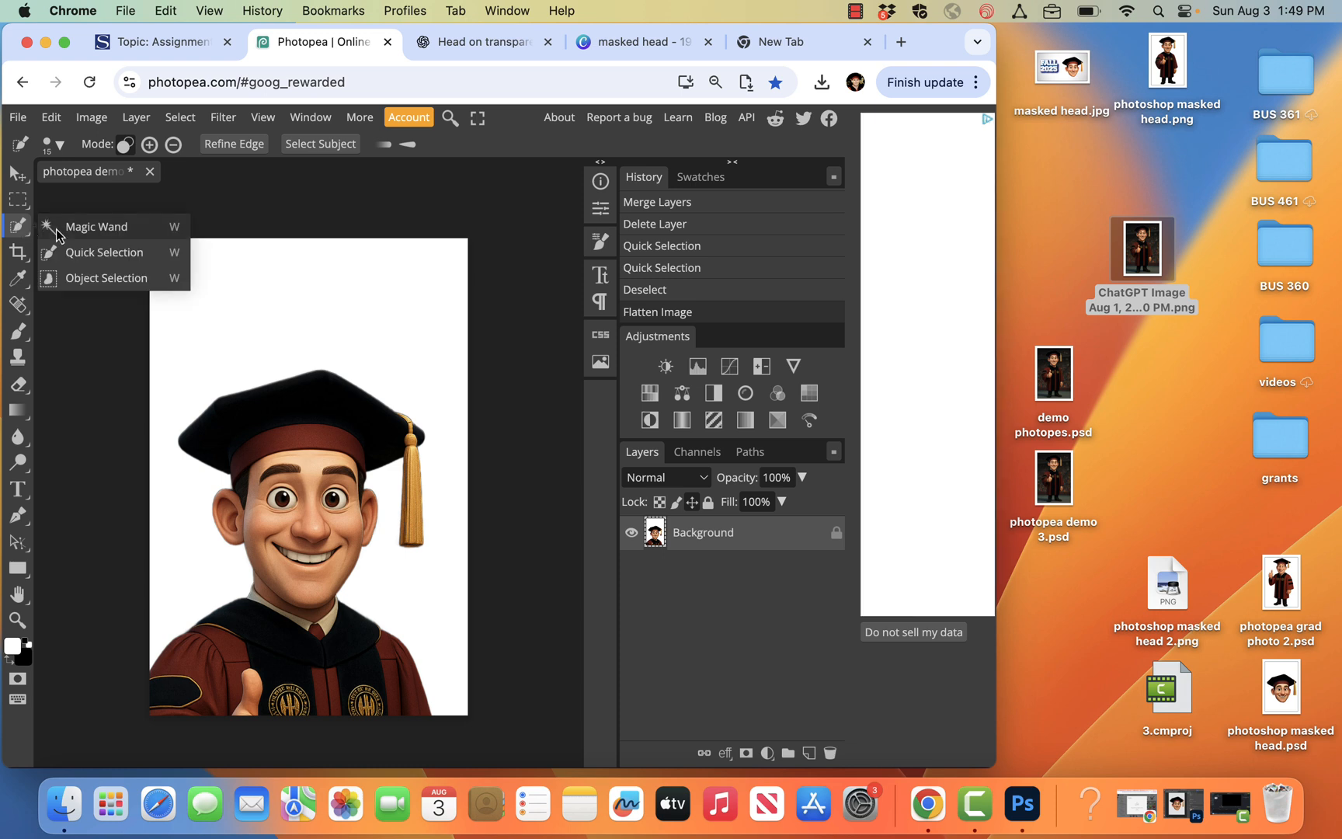
pyautogui.click(77, 252)
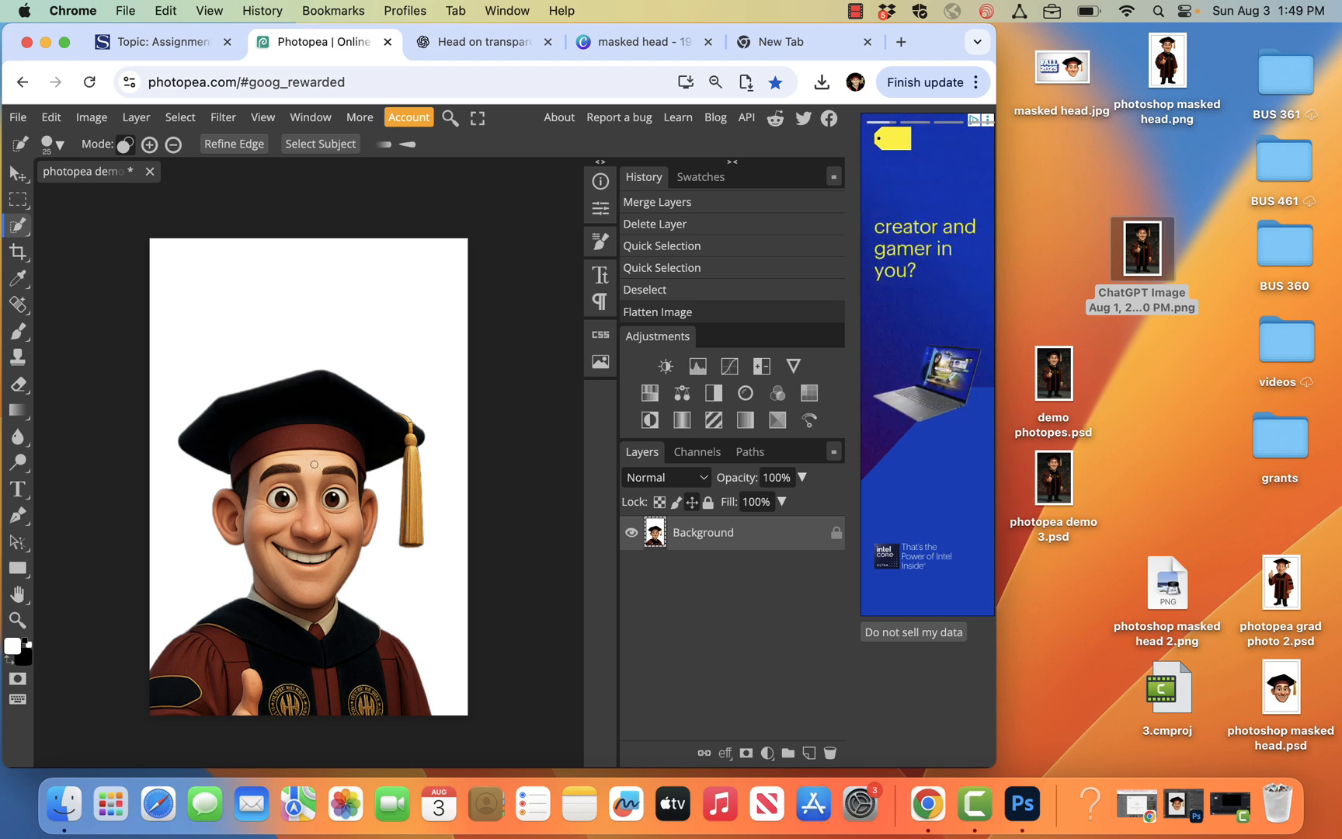
pyautogui.press(']')
pyautogui.press(']')
pyautogui.press(']')
pyautogui.press(']')
pyautogui.press(']')
pyautogui.press(']')
pyautogui.press(']')
pyautogui.press(']')
pyautogui.press(']')
pyautogui.press(']')
pyautogui.press(']')
pyautogui.press(']')
pyautogui.press(']')
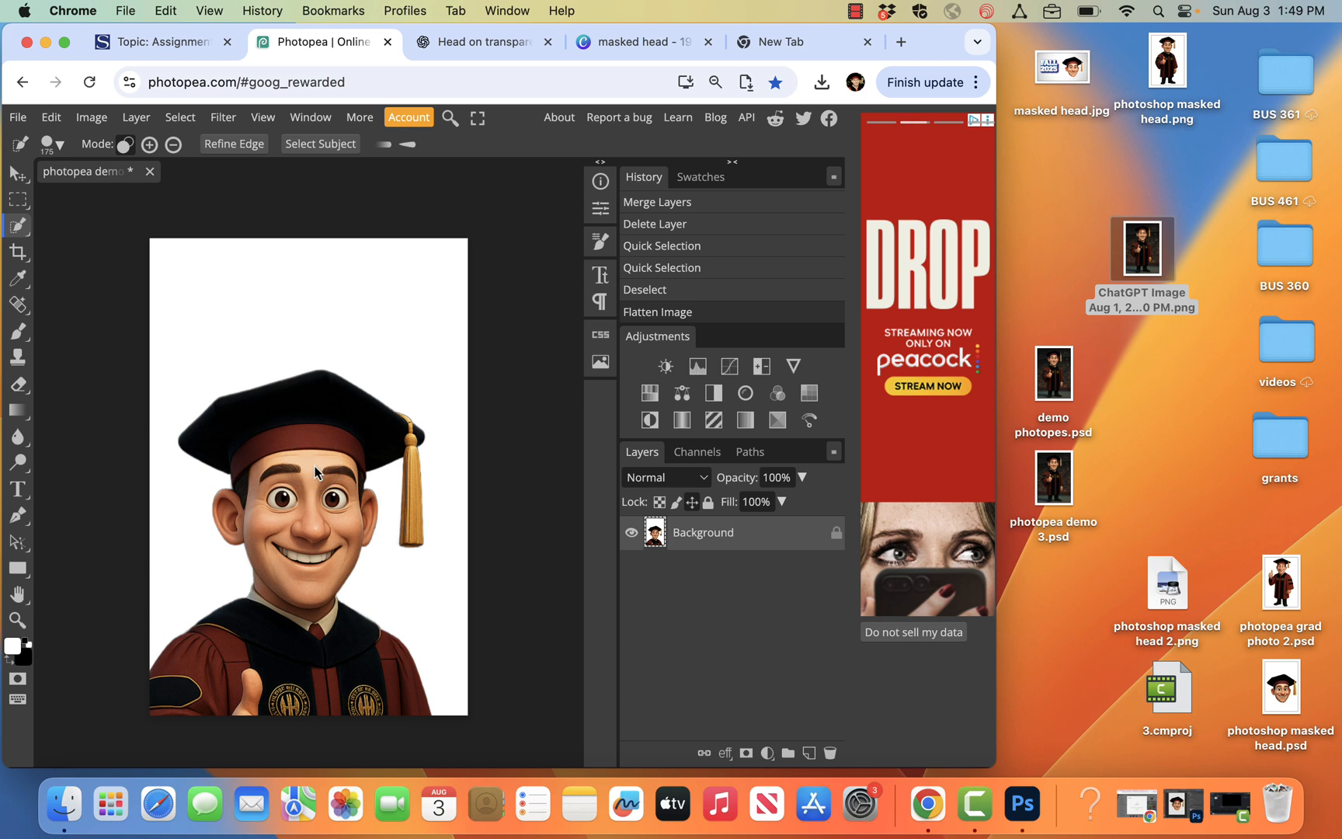
# Select the graduate's face, cap and tassel by painting over them with the Quick Selection tool.
pyautogui.click(16, 173)
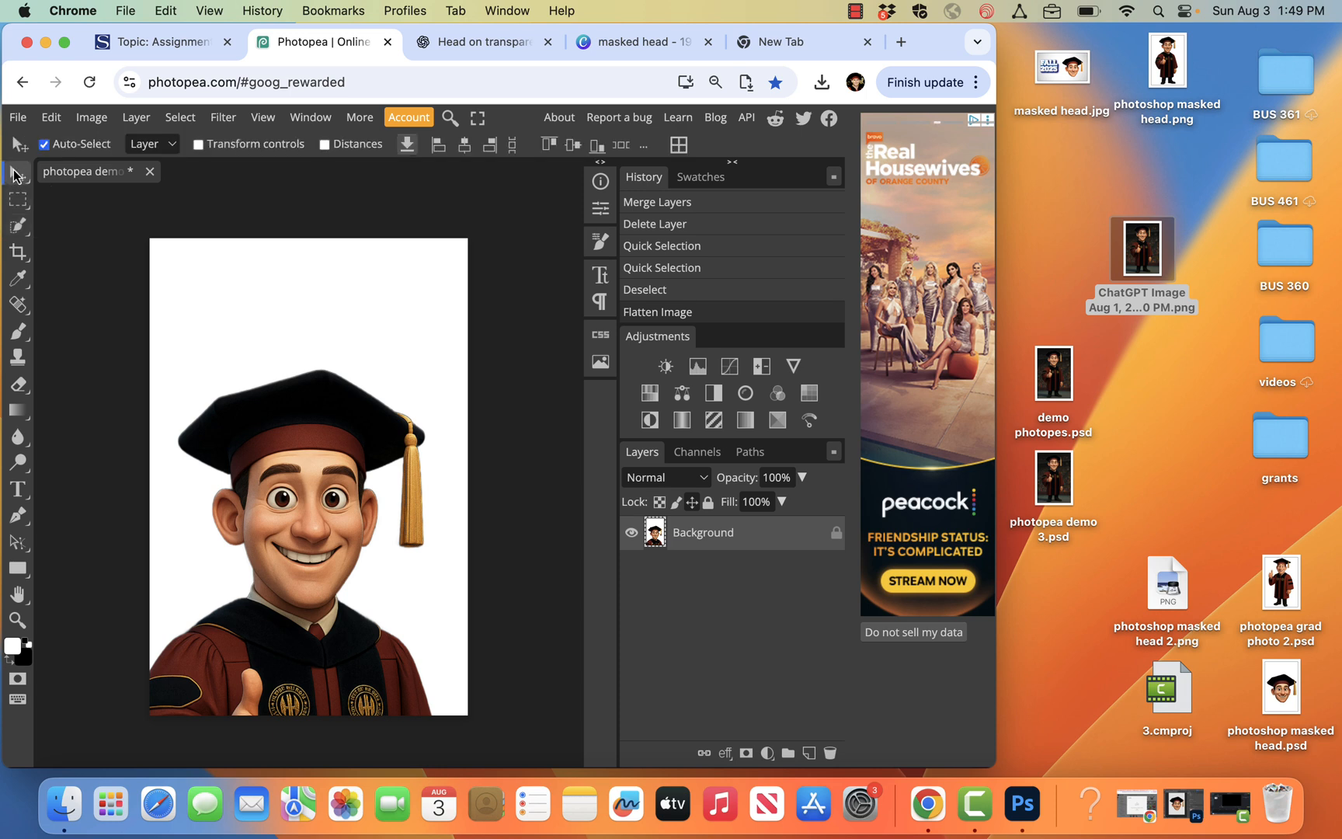
pyautogui.click(309, 498)
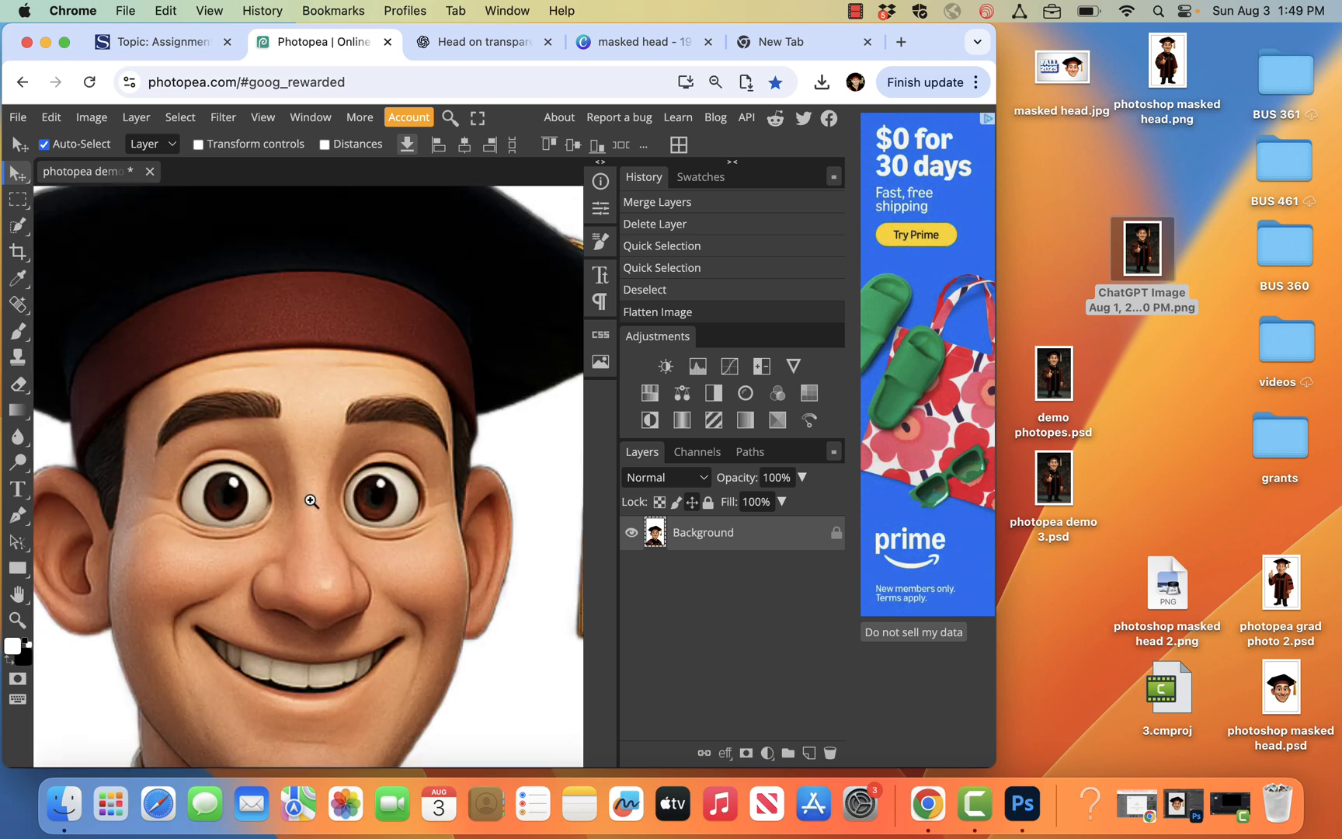
pyautogui.keyDown('alt'); pyautogui.click(310, 501); pyautogui.keyUp('alt')
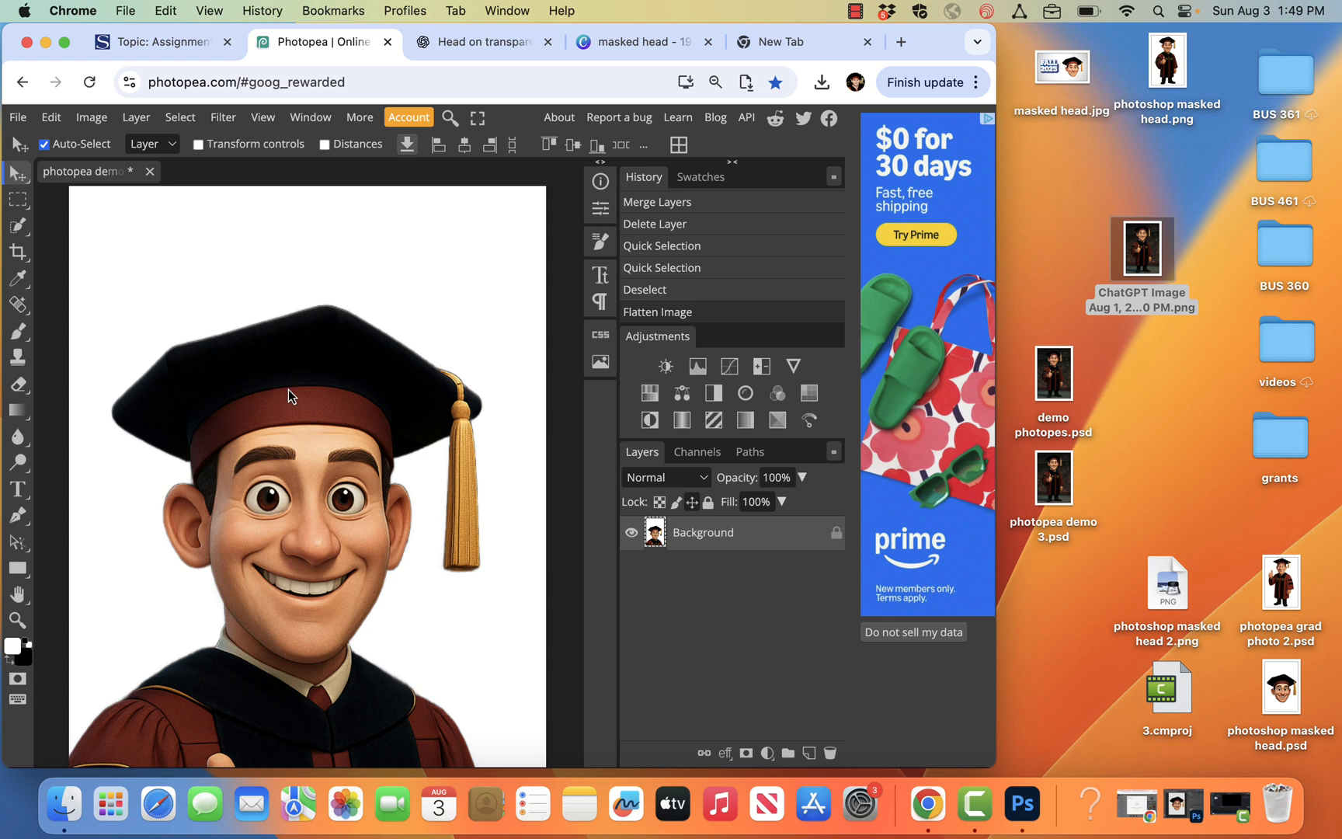
pyautogui.rightClick(17, 232)
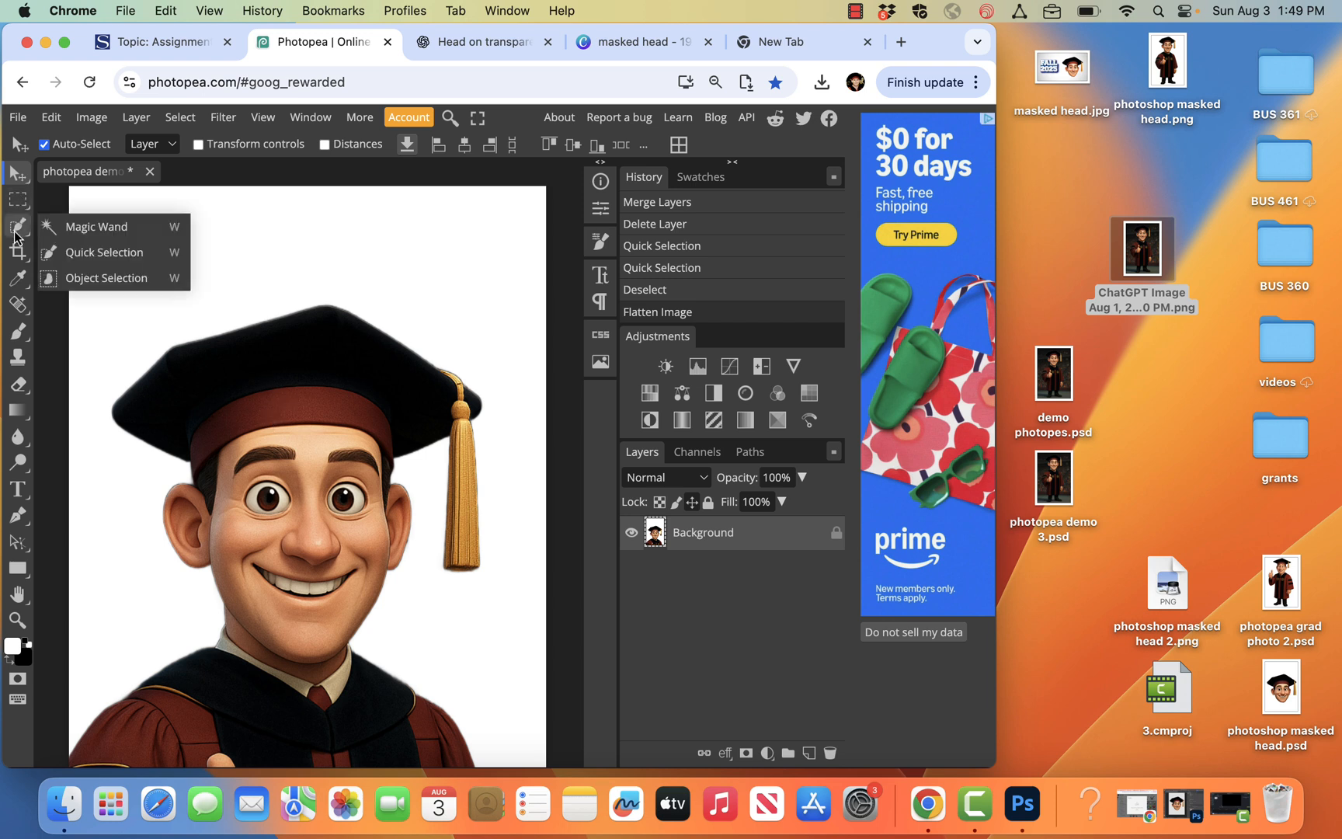
pyautogui.click(101, 252)
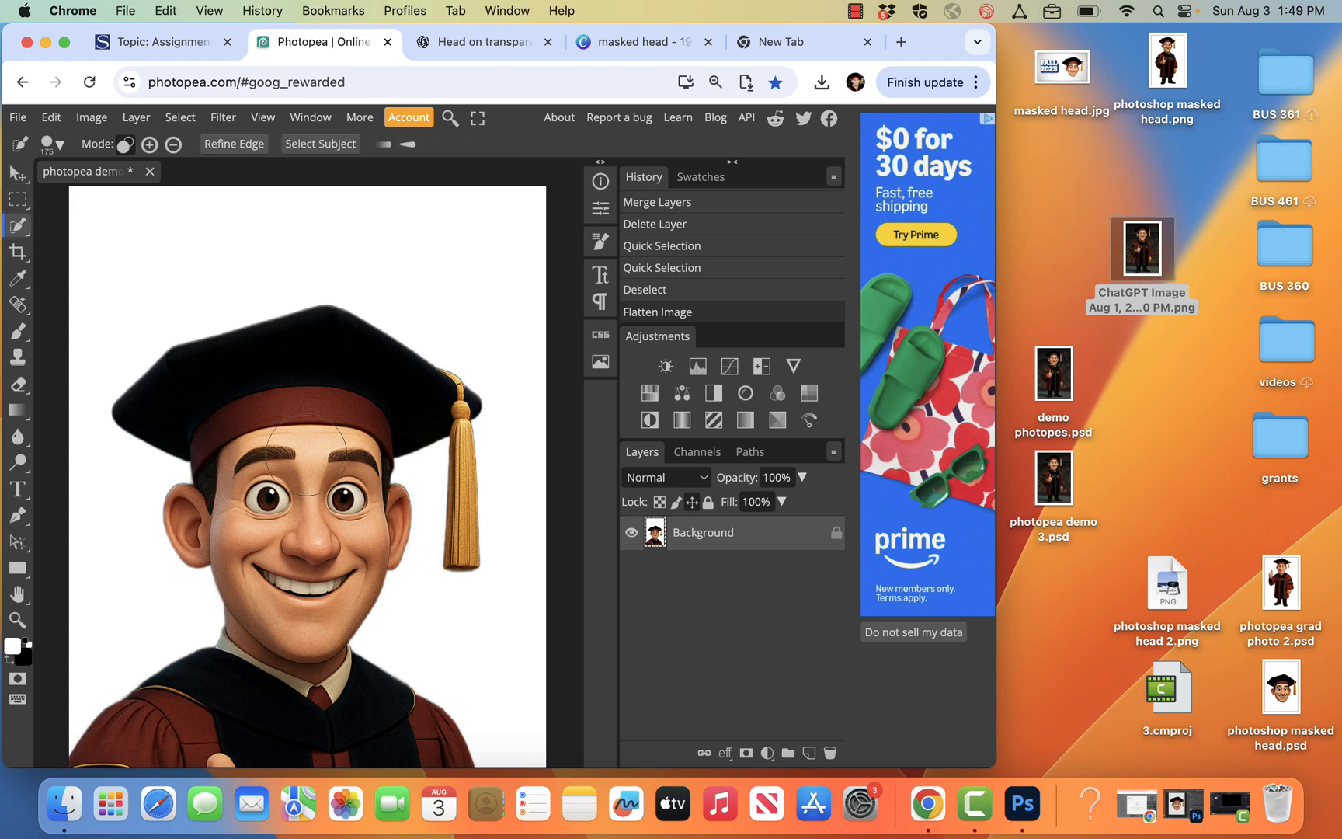
pyautogui.click(306, 497)
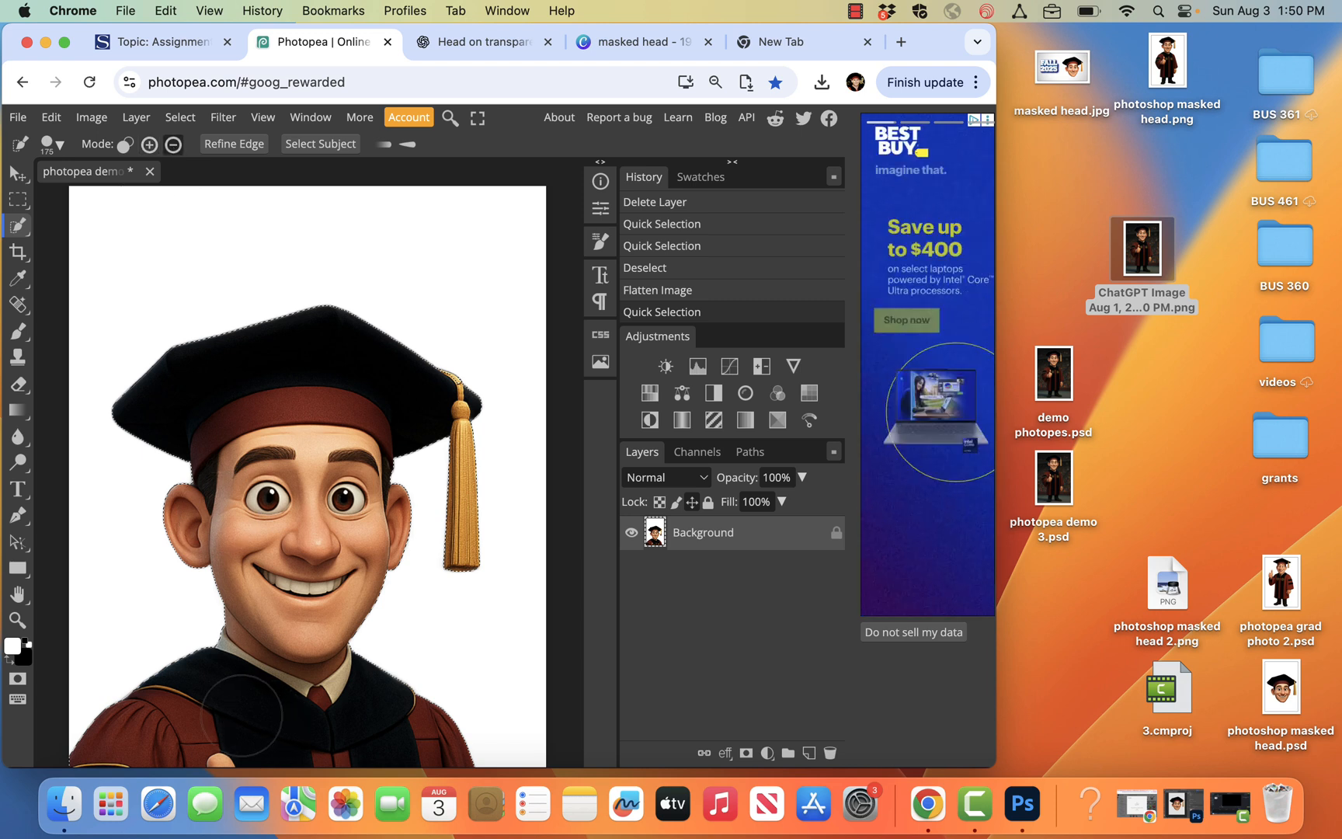
pyautogui.click(230, 711)
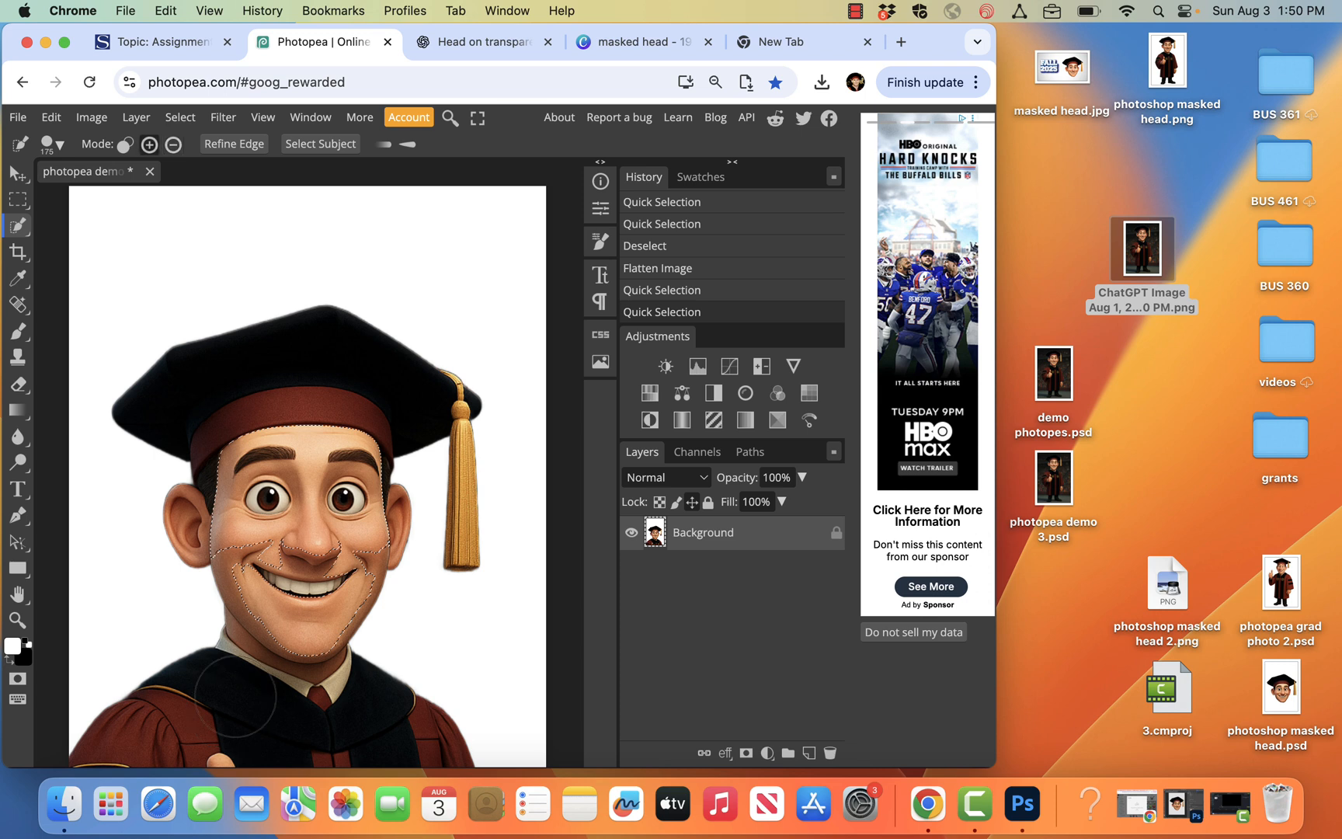
pyautogui.click(292, 536)
pyautogui.click(287, 436)
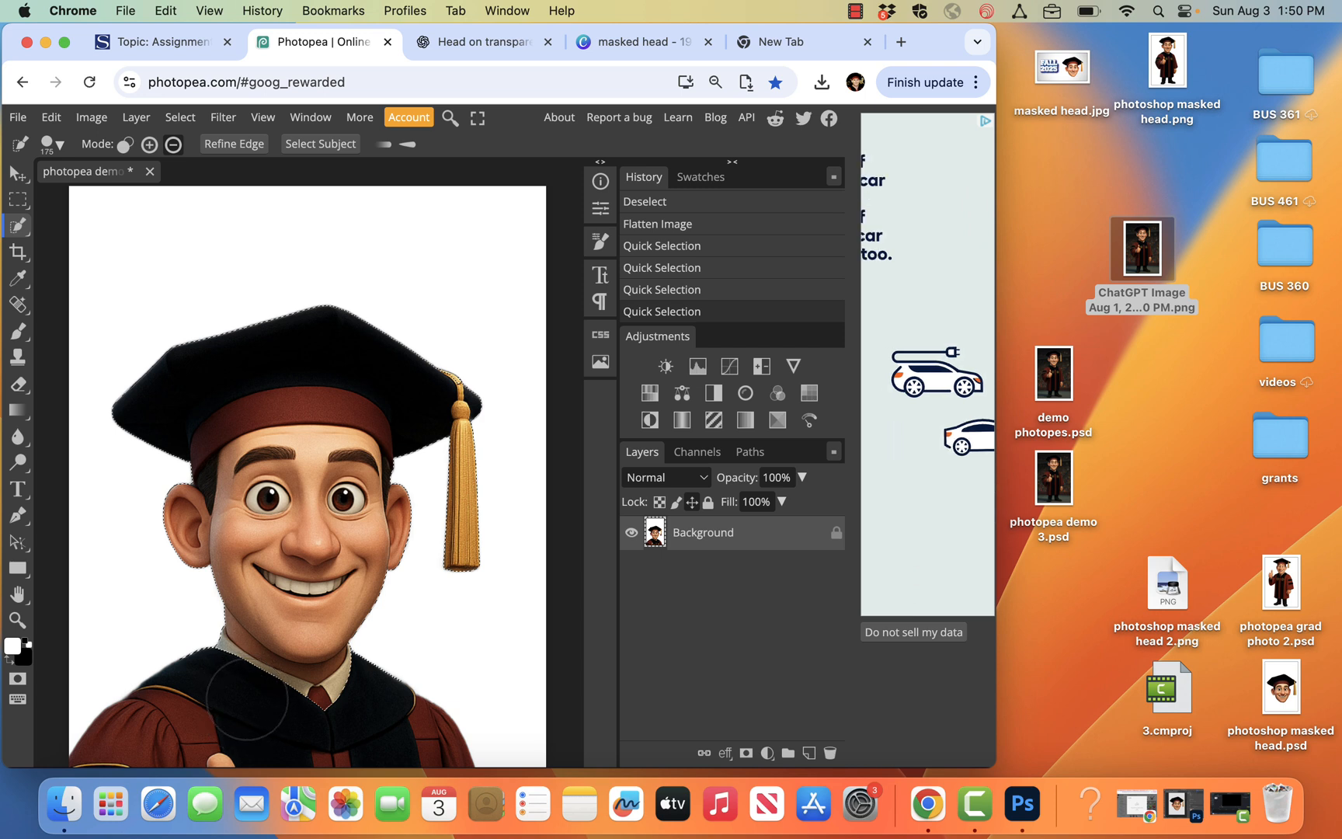
# Subtract the gown, collar and neck area from the selection so only the head with cap and tassel stays selected.
pyautogui.click(248, 707)
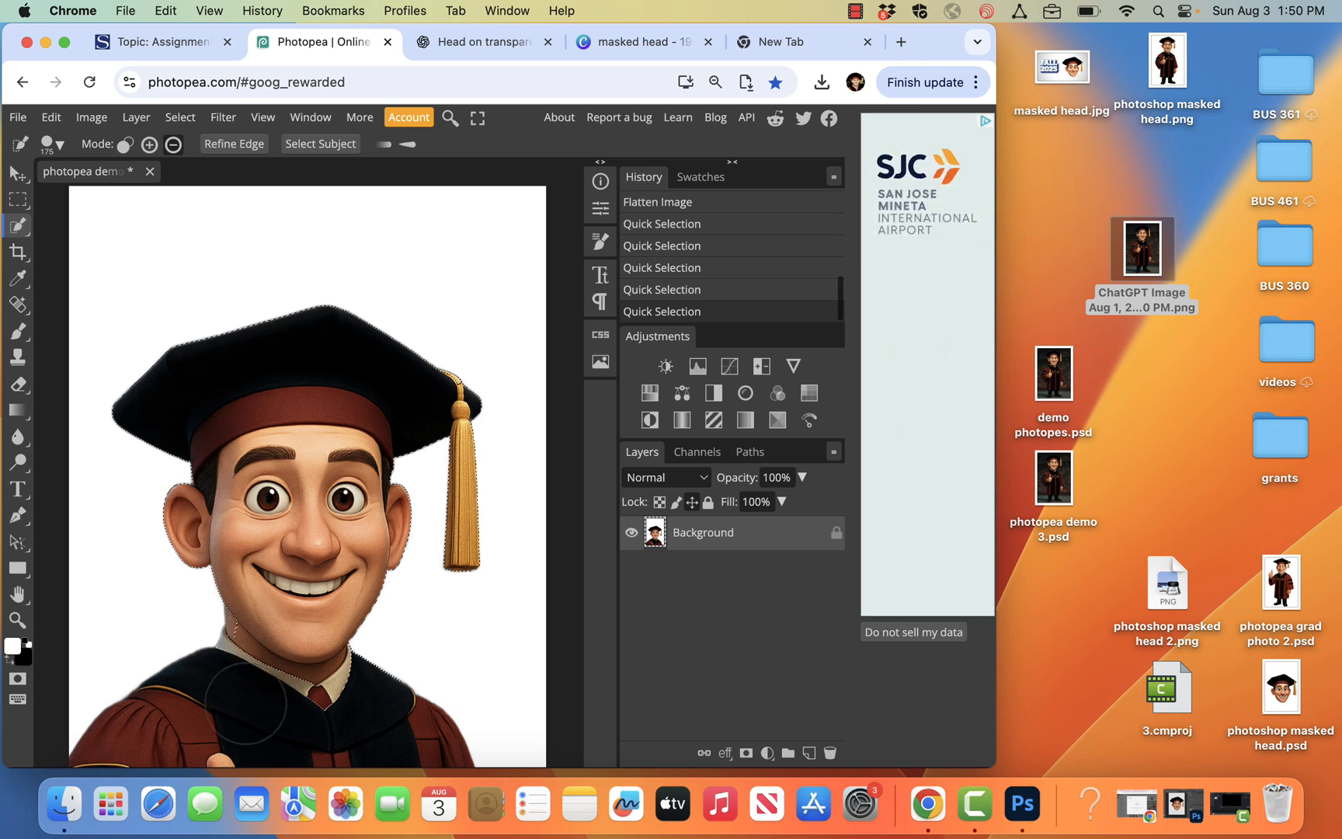
pyautogui.click(315, 718)
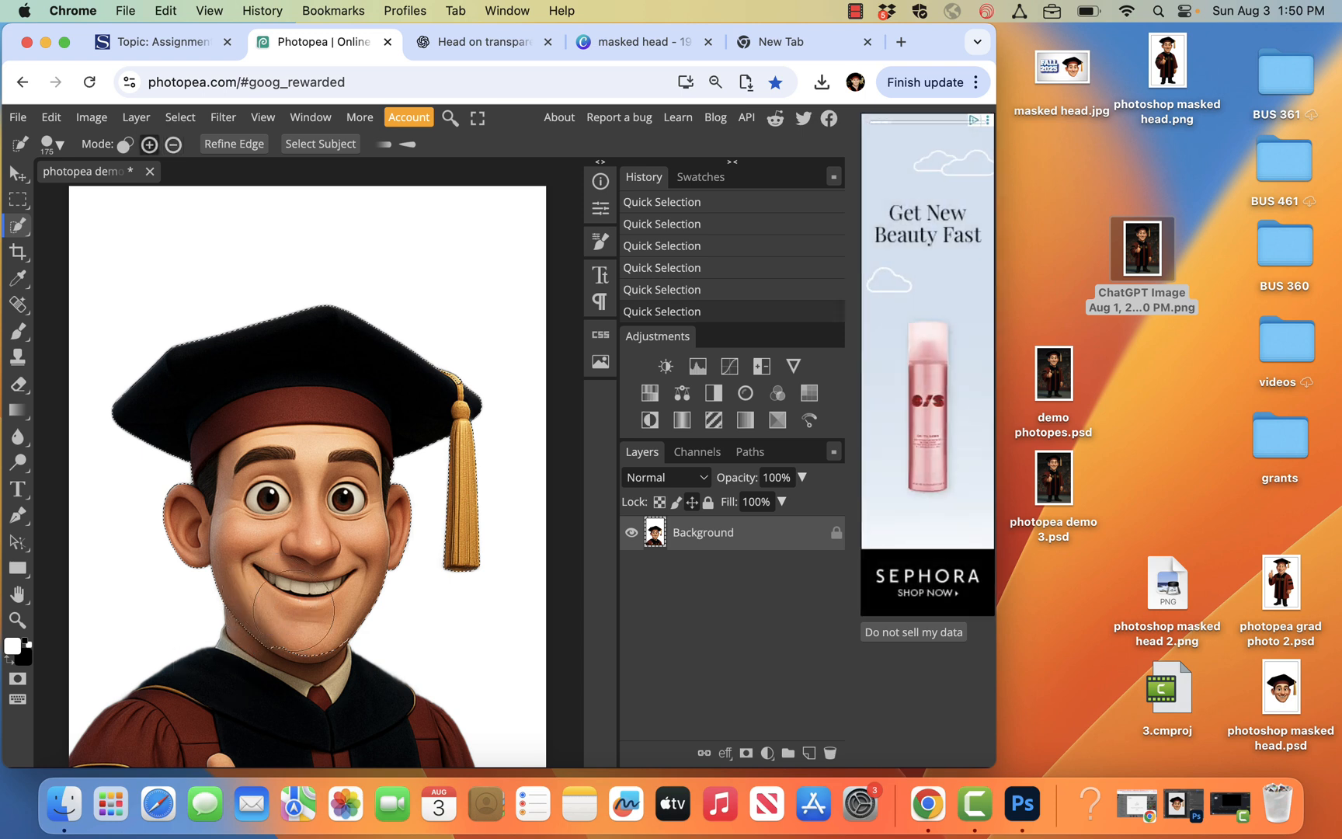
pyautogui.press('alt')
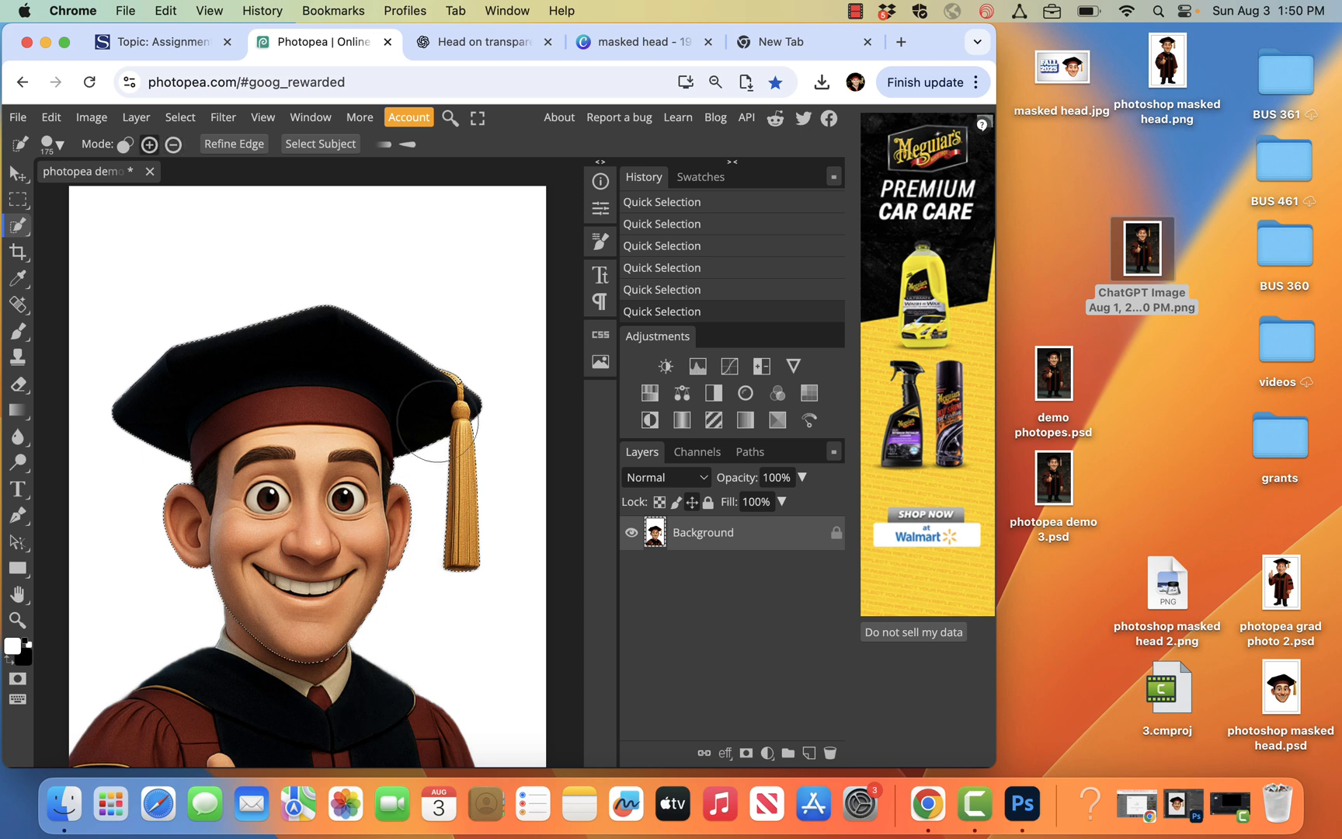
# Reduce the Quick Selection brush to size 70.
pyautogui.press('[')
pyautogui.press('[')
pyautogui.press('[')
pyautogui.press('[')
pyautogui.press('[')
pyautogui.press('[')
pyautogui.press('[')
pyautogui.press('[')
pyautogui.press('[')
# Add a raster mask to the Background layer from the head selection and display the mask on its own.
pyautogui.click(747, 753)
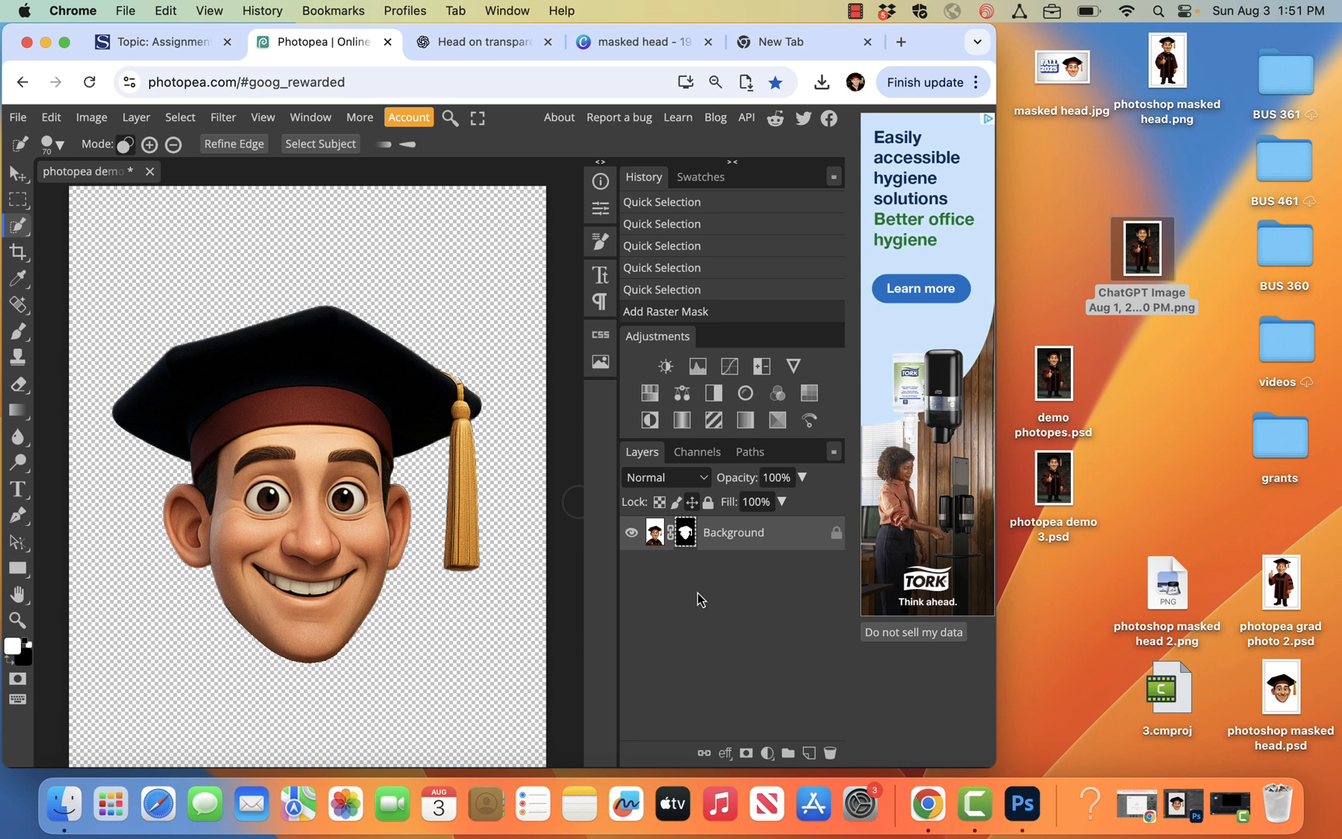
pyautogui.keyDown('alt'); pyautogui.click(688, 536); pyautogui.keyUp('alt')
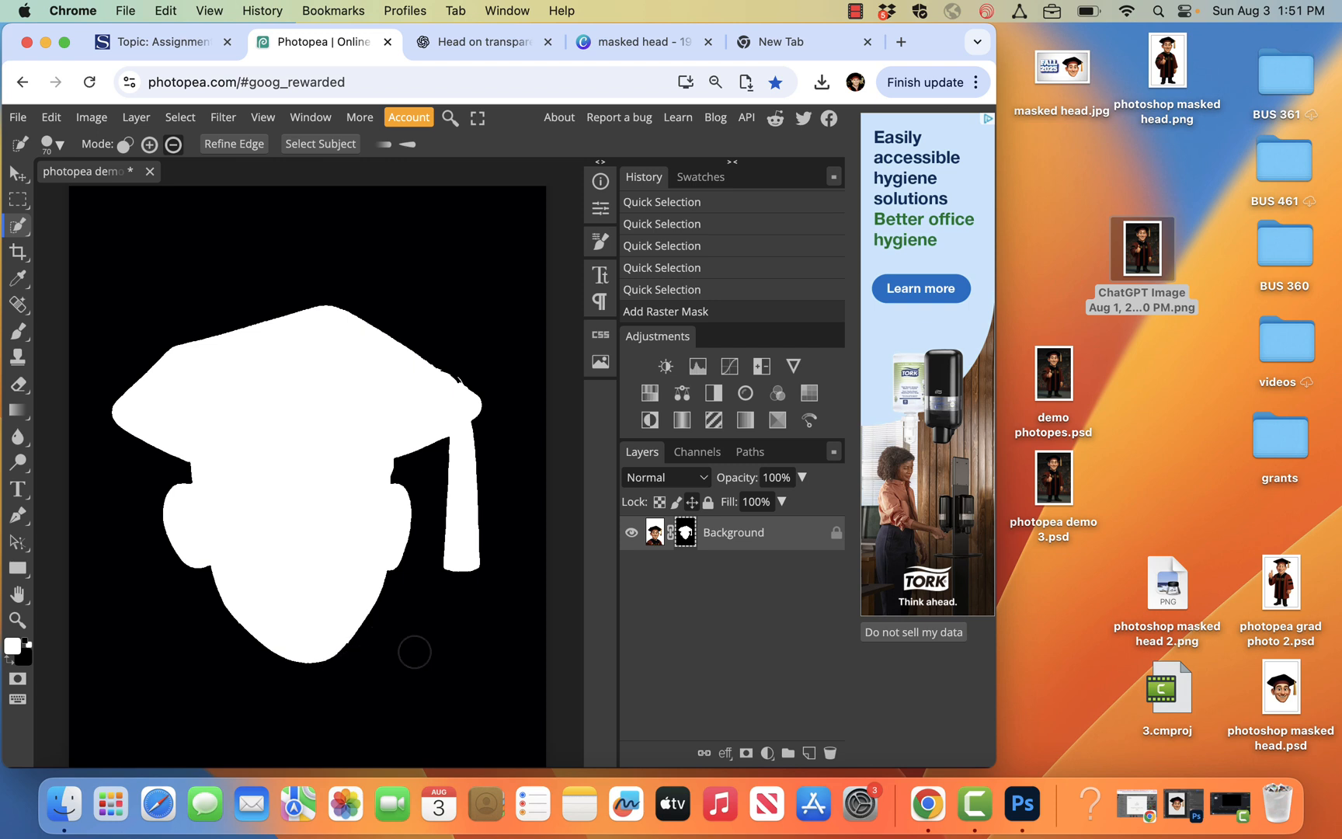
# Return from the mask-only display to the masked image and paint white on the mask along the lower chin edge with the Brush tool.
pyautogui.keyDown('alt'); pyautogui.click(686, 533); pyautogui.keyUp('alt')
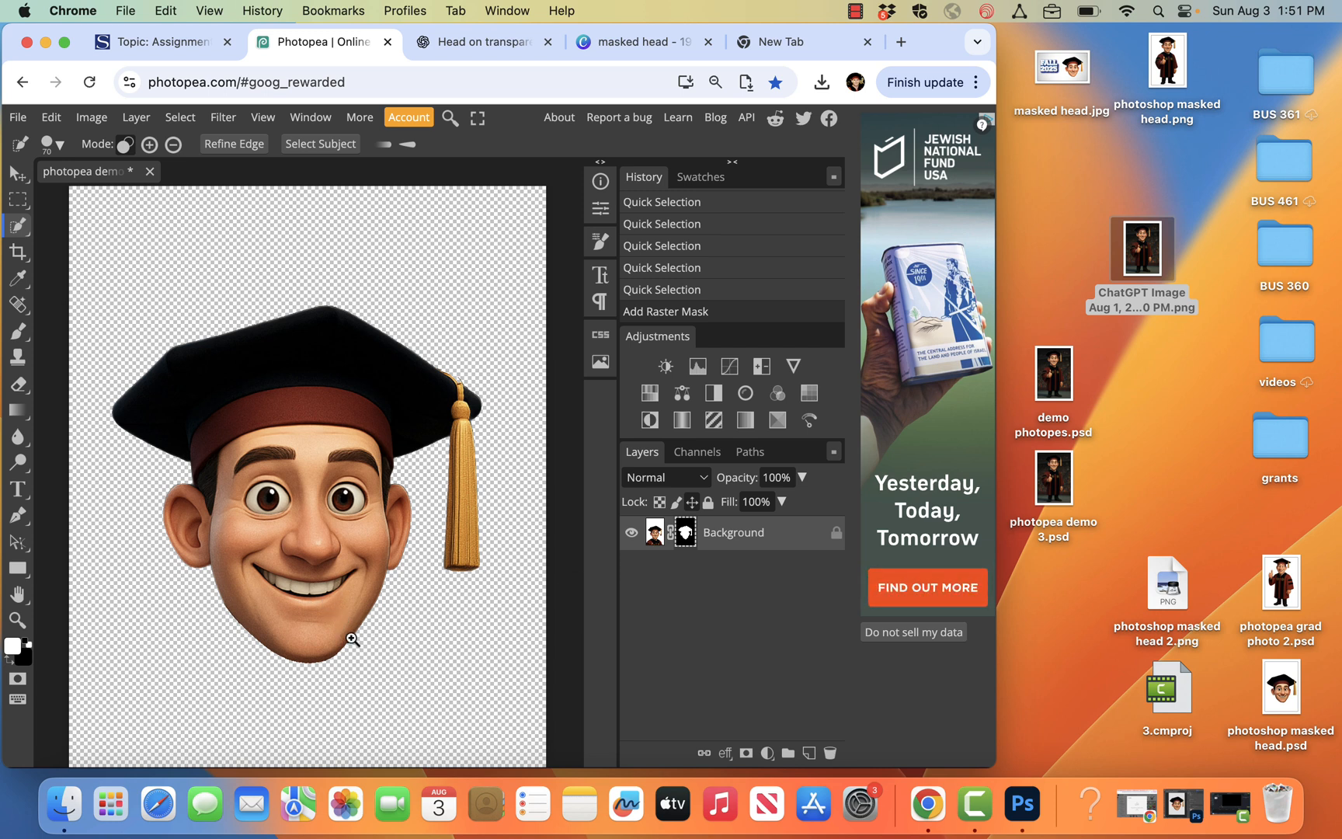
pyautogui.keyDown('super'); pyautogui.click(353, 639); pyautogui.keyUp('super')
pyautogui.keyDown('super'); pyautogui.click(353, 638); pyautogui.keyUp('super')
pyautogui.keyDown('super'); pyautogui.click(353, 639); pyautogui.keyUp('super')
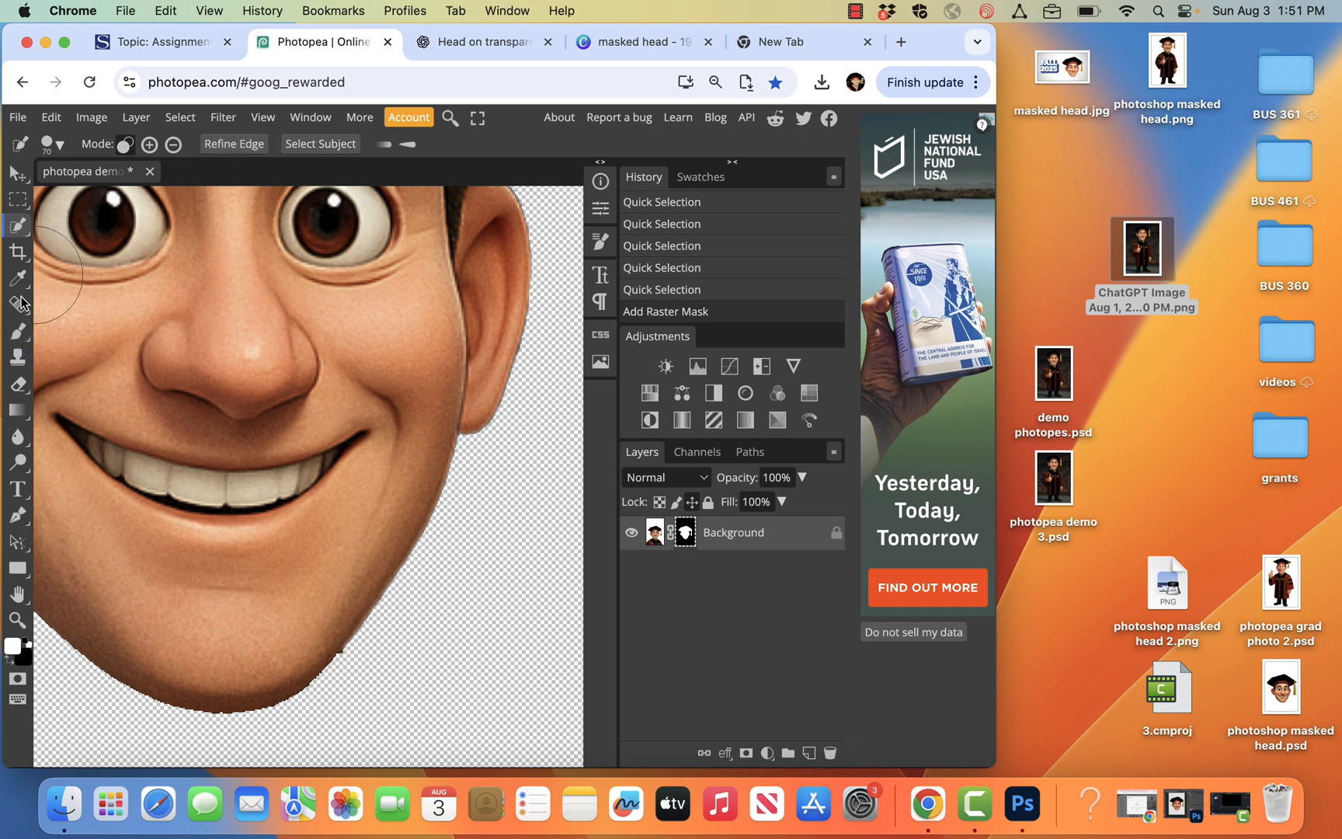
pyautogui.click(18, 331)
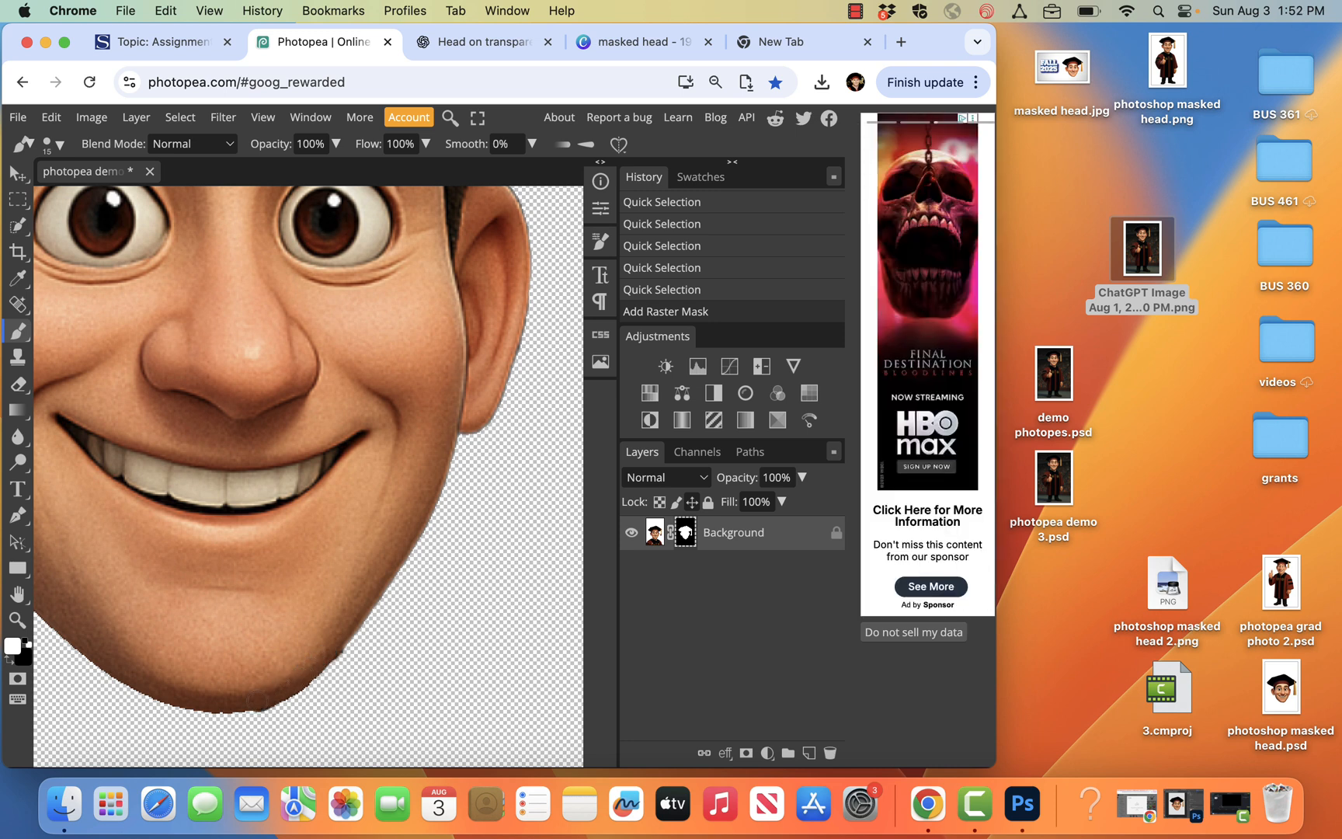
pyautogui.moveTo(255, 701)
pyautogui.mouseDown()
pyautogui.moveTo(187, 699)
pyautogui.moveTo(132, 674)
pyautogui.mouseUp()
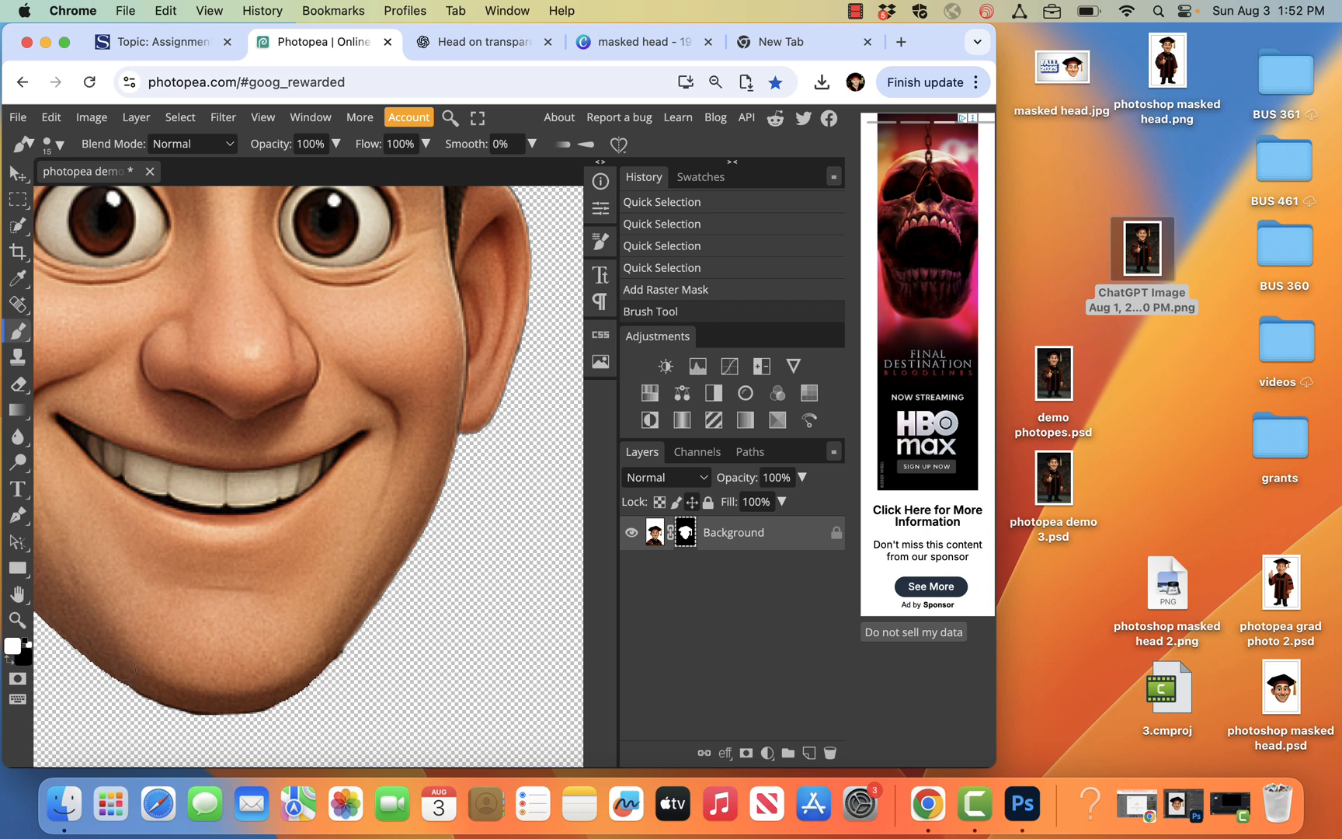
# Paint black on the layer mask along the jaw and chin edge, using a 15 px brush at 89% hardness.
pyautogui.click(11, 665)
pyautogui.moveTo(350, 653); pyautogui.dragTo(347, 665)
pyautogui.click(60, 144)
pyautogui.moveTo(133, 229)
pyautogui.mouseDown()
pyautogui.moveTo(265, 228)
pyautogui.moveTo(251, 237)
pyautogui.mouseUp()
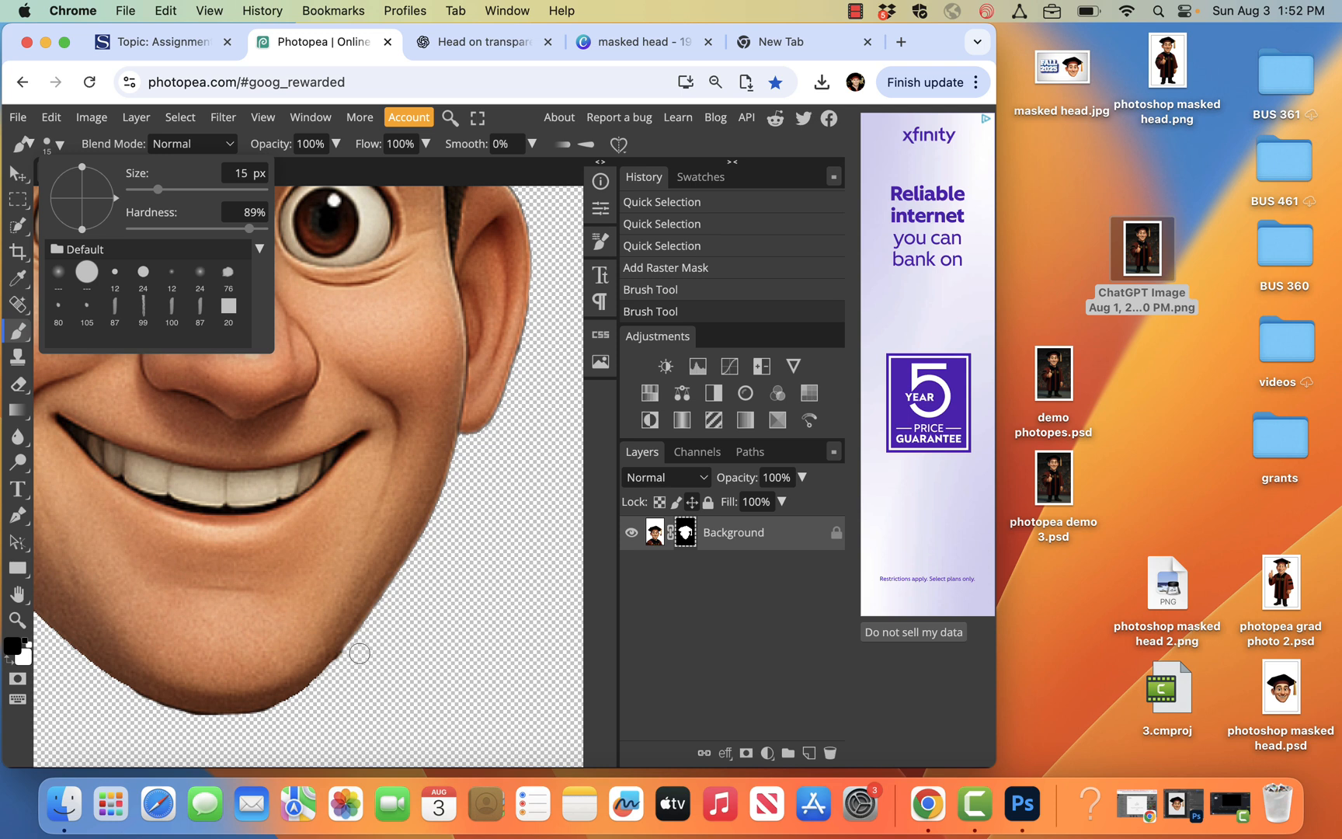
pyautogui.click(351, 655)
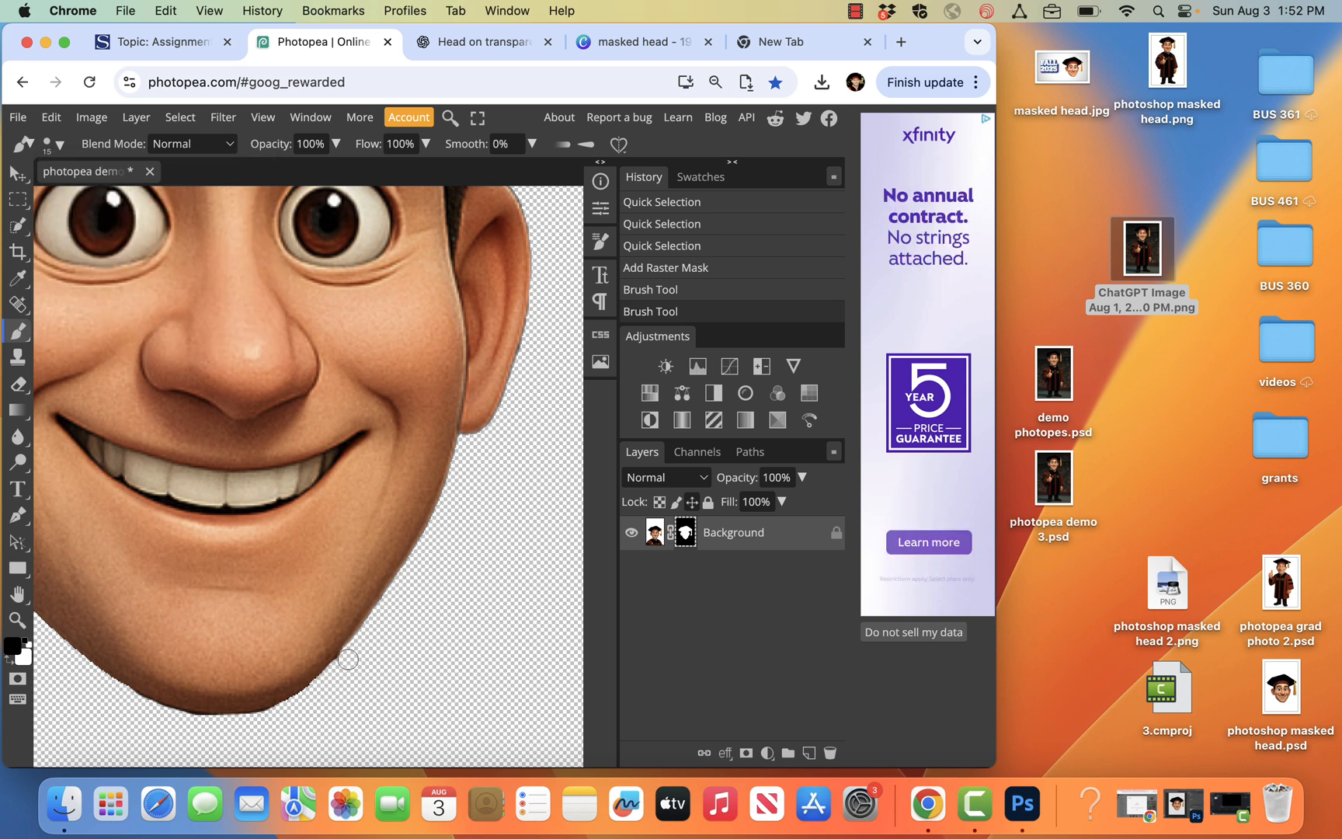
pyautogui.click(314, 692)
pyautogui.click(313, 692)
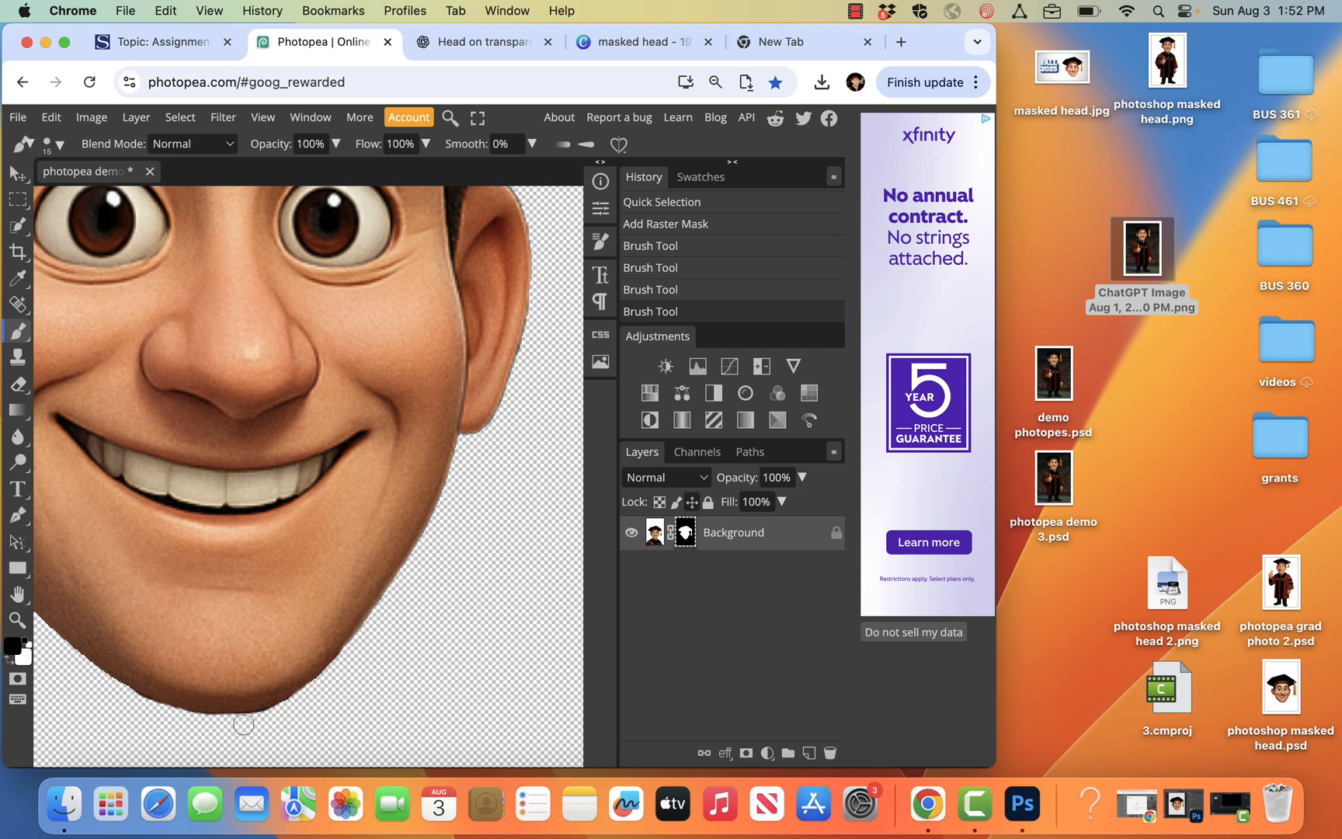
pyautogui.moveTo(269, 723); pyautogui.dragTo(310, 698)
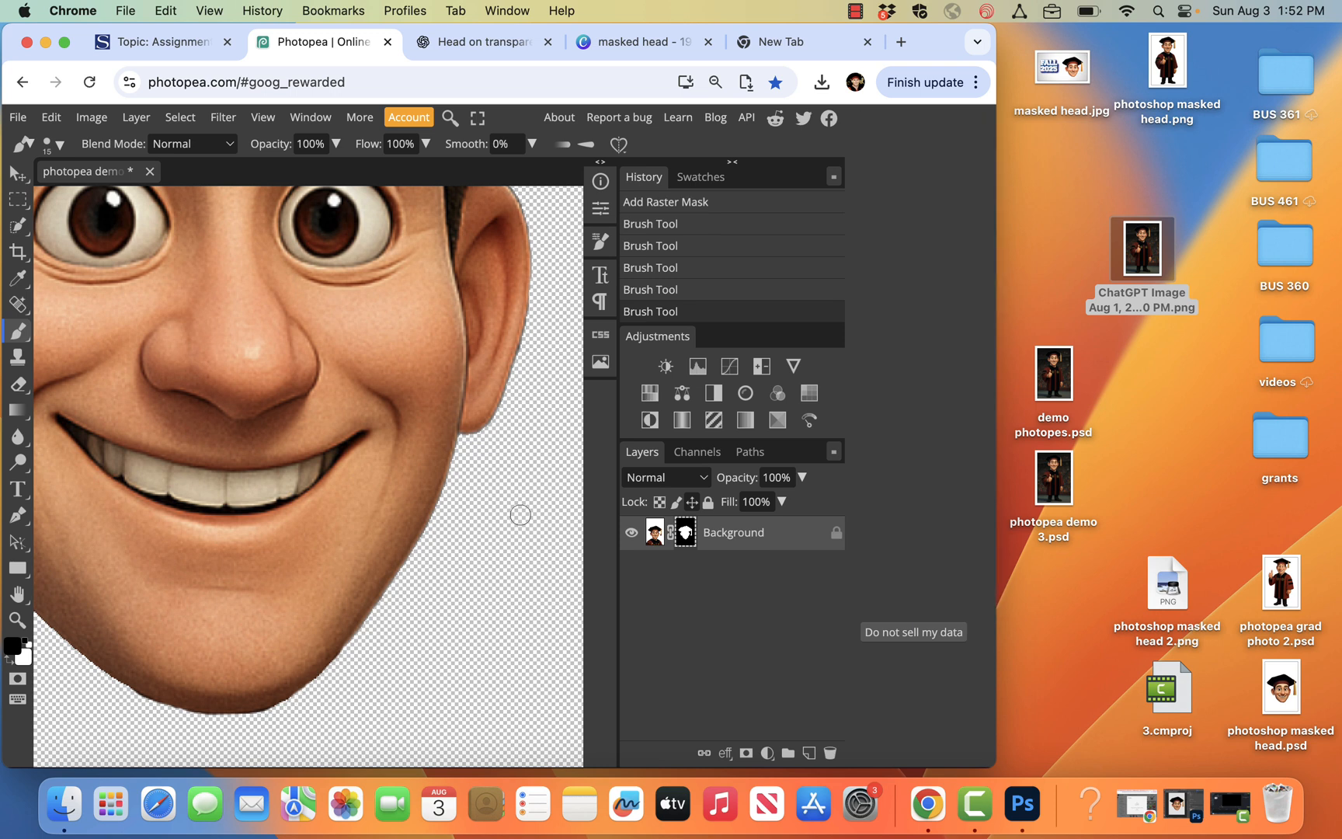
# Paint white on the mask over the tassel cord at the cap's corner, and restore black as the foreground colour.
pyautogui.scroll(10, 520, 515)
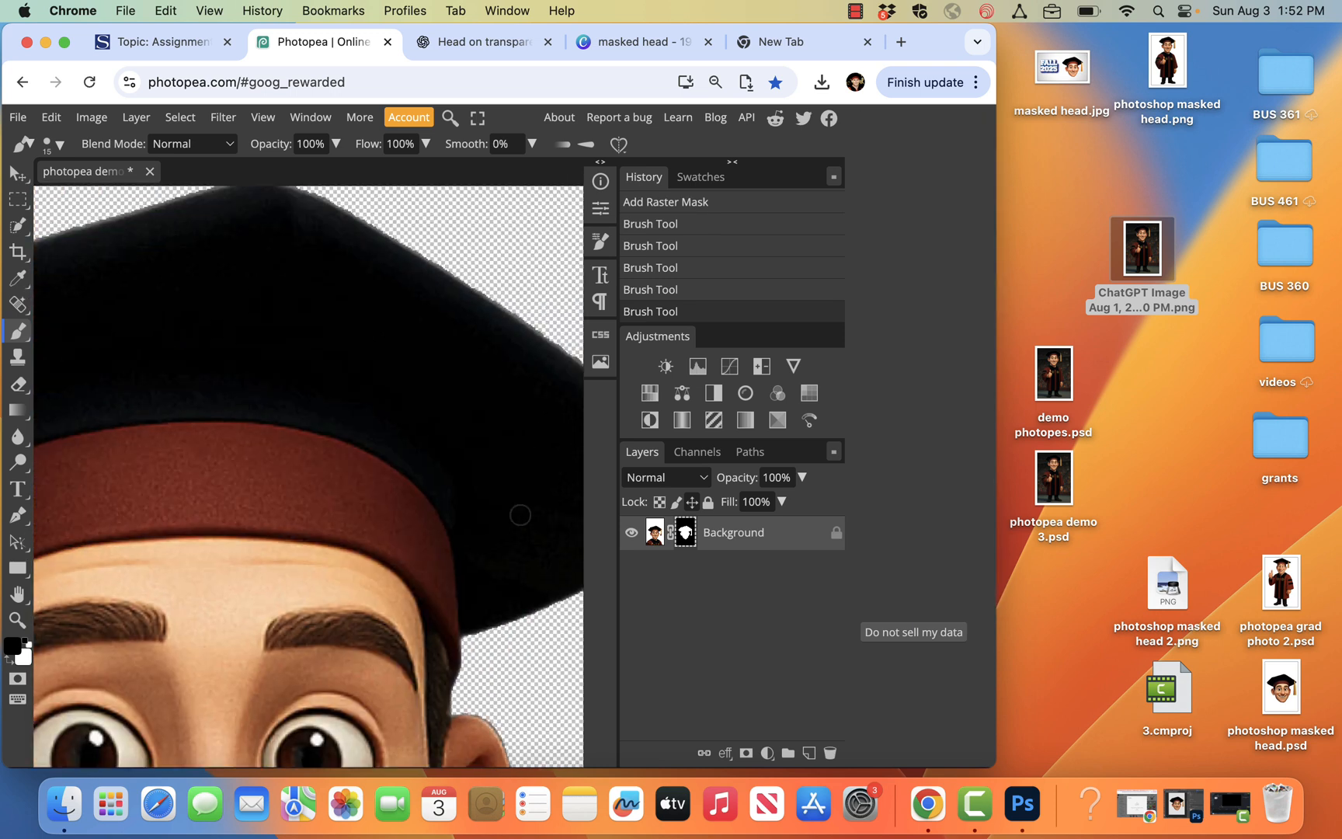
pyautogui.hscroll(5, 521, 515)
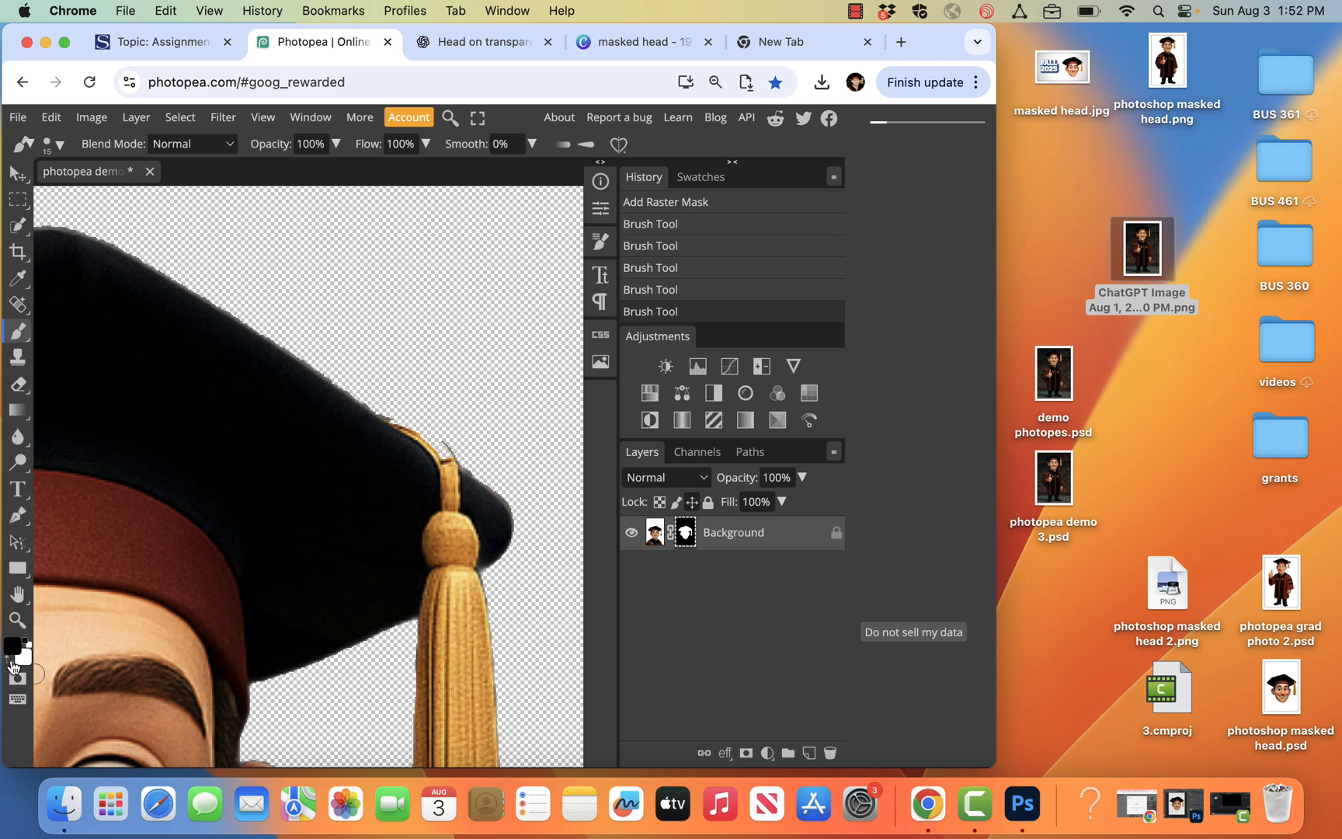
pyautogui.press('x')
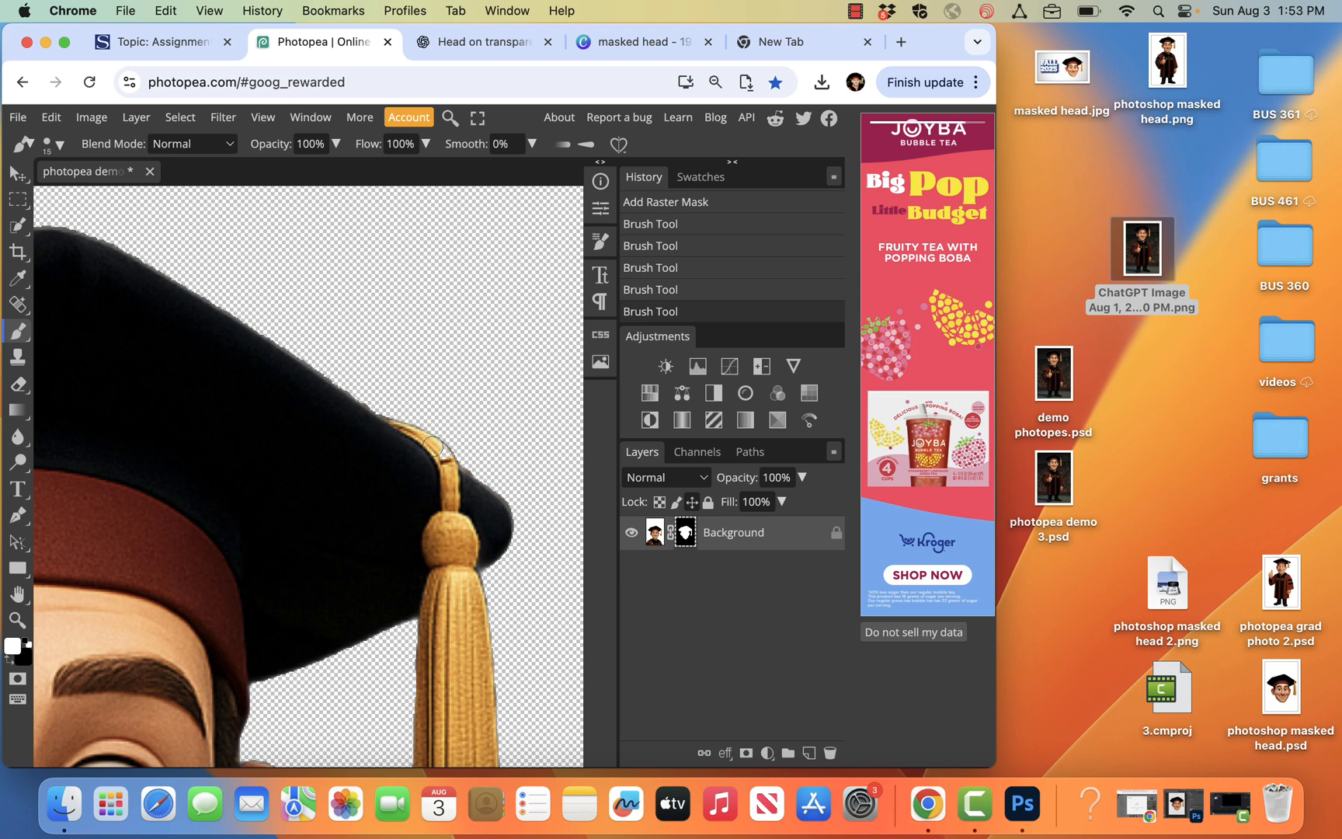
pyautogui.moveTo(446, 466); pyautogui.dragTo(447, 502)
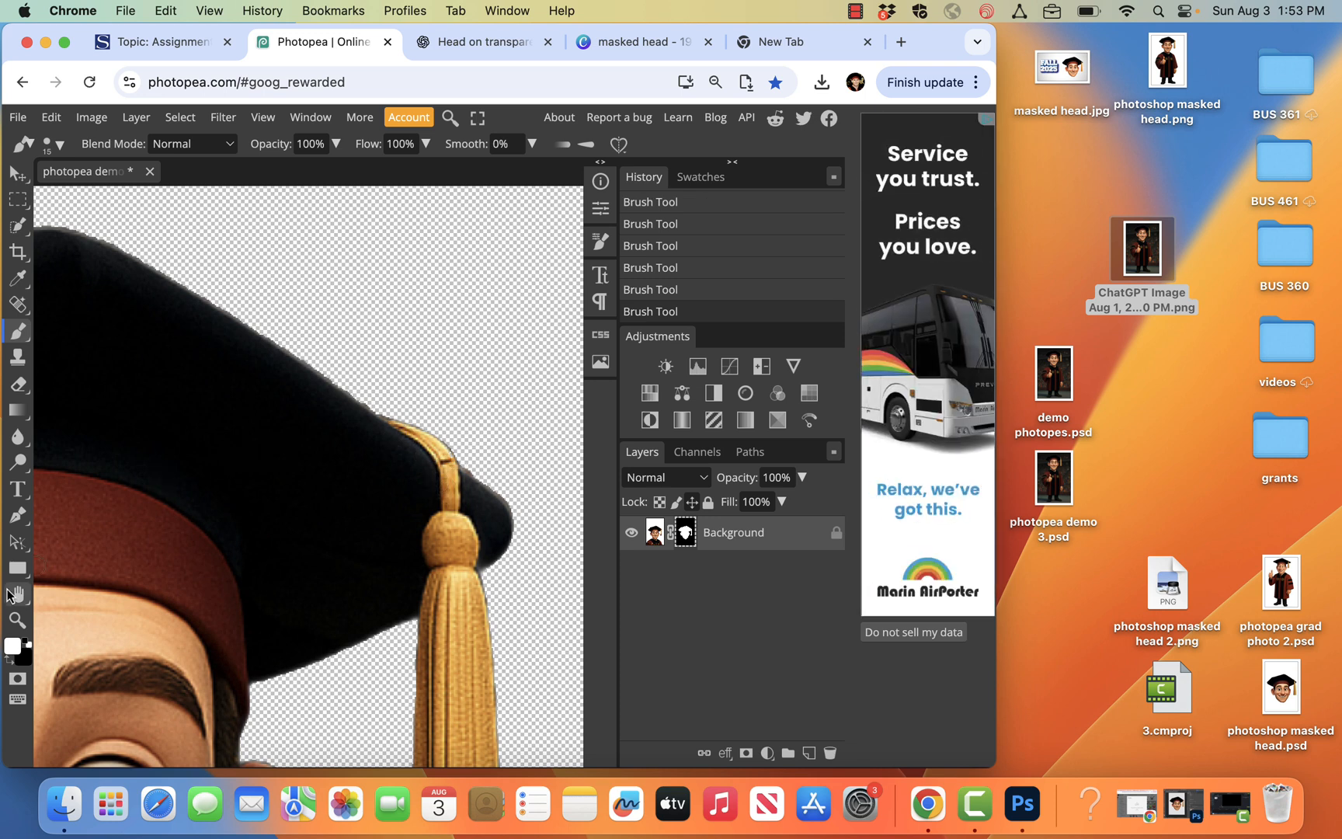
pyautogui.click(12, 664)
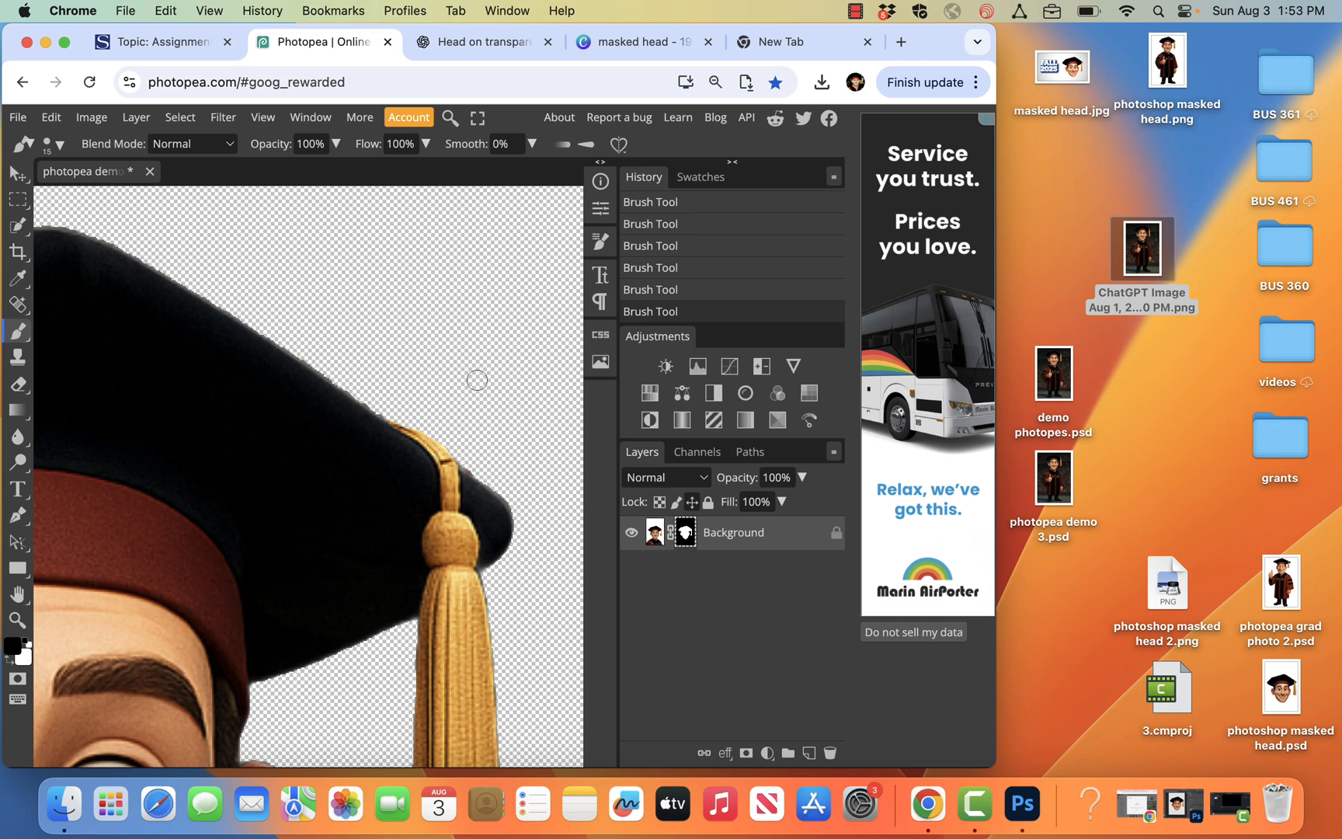
pyautogui.press('super+0')
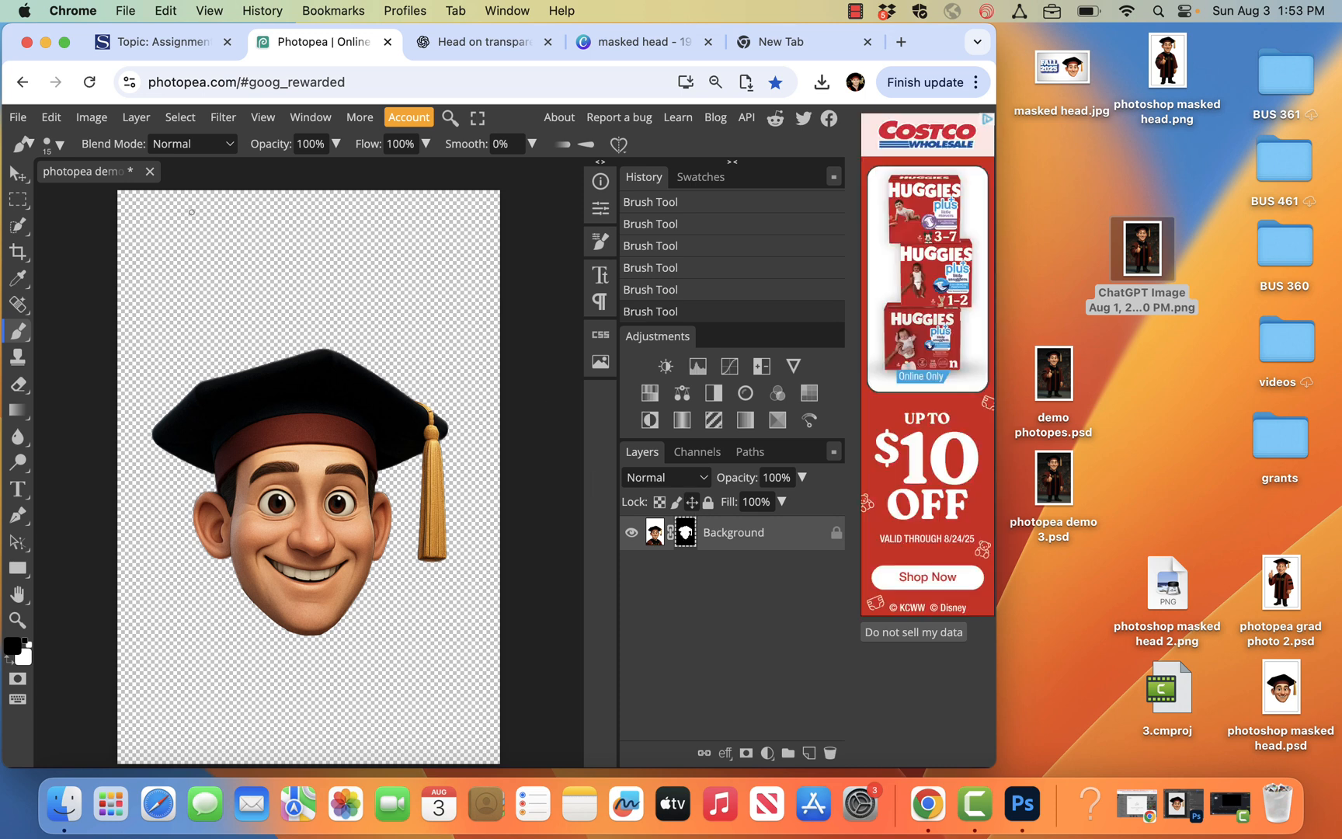
# Save the masked document to PeaDrive.
pyautogui.click(51, 117)
pyautogui.moveTo(17, 117)
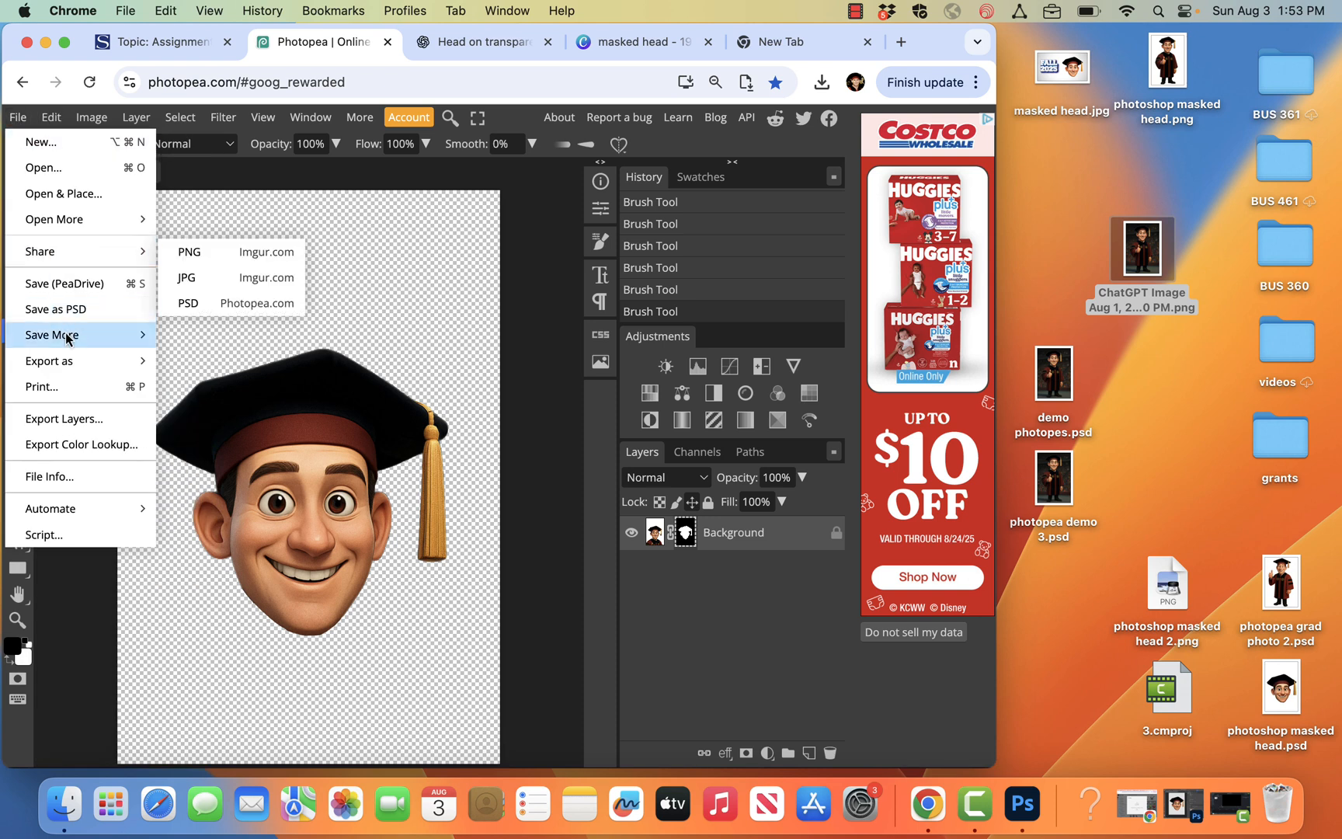
pyautogui.click(62, 293)
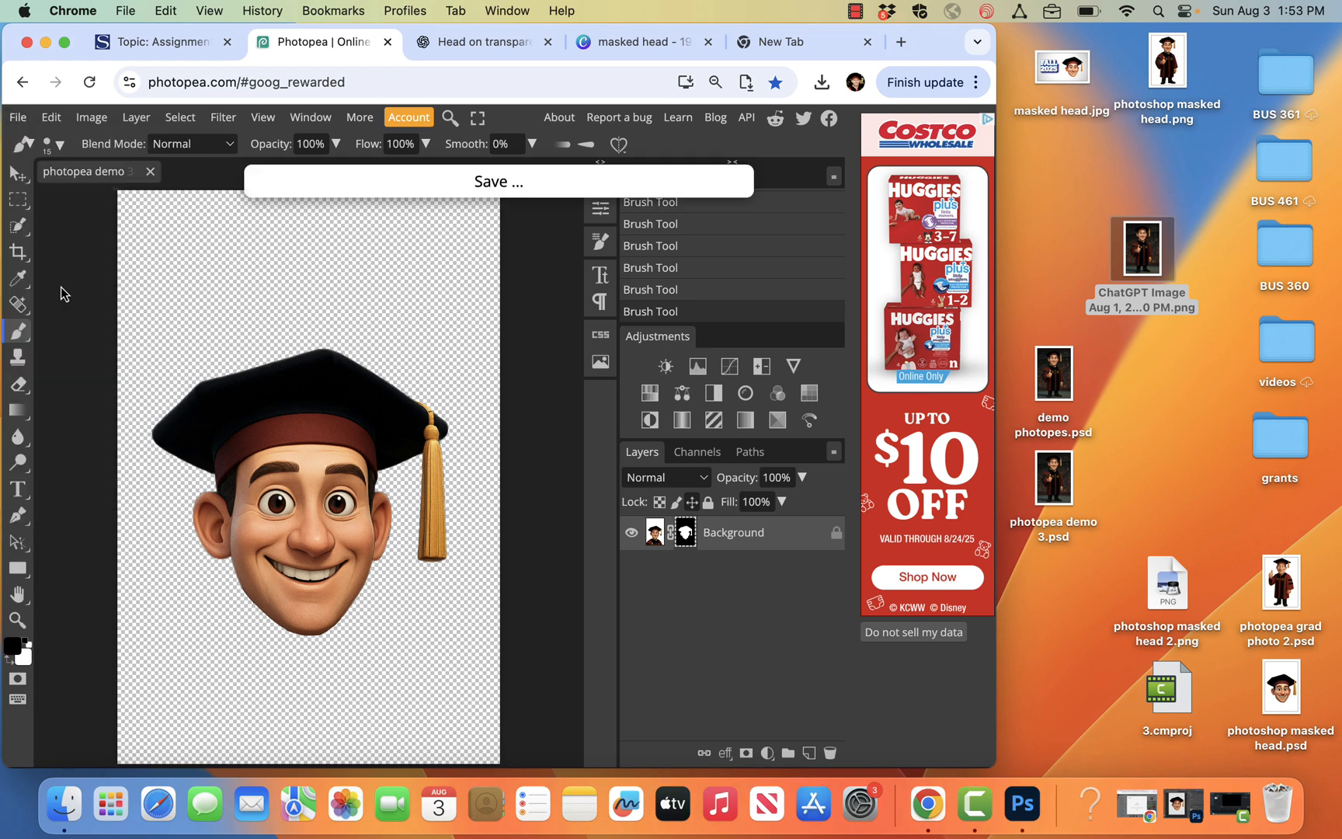
# Export the masked head as a PNG at 1024 by 1536 px and 100% quality.
pyautogui.click(11, 119)
pyautogui.moveTo(82, 359)
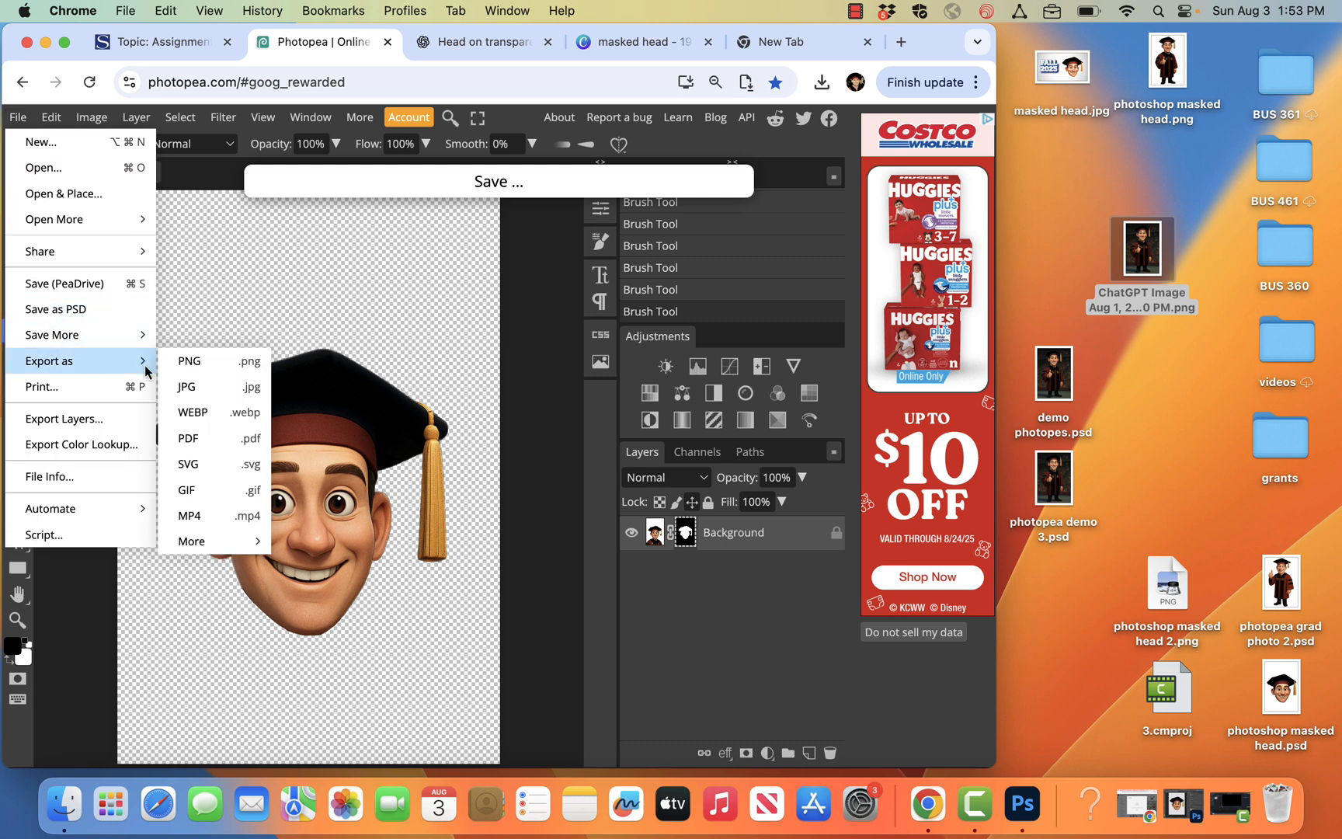
pyautogui.click(195, 376)
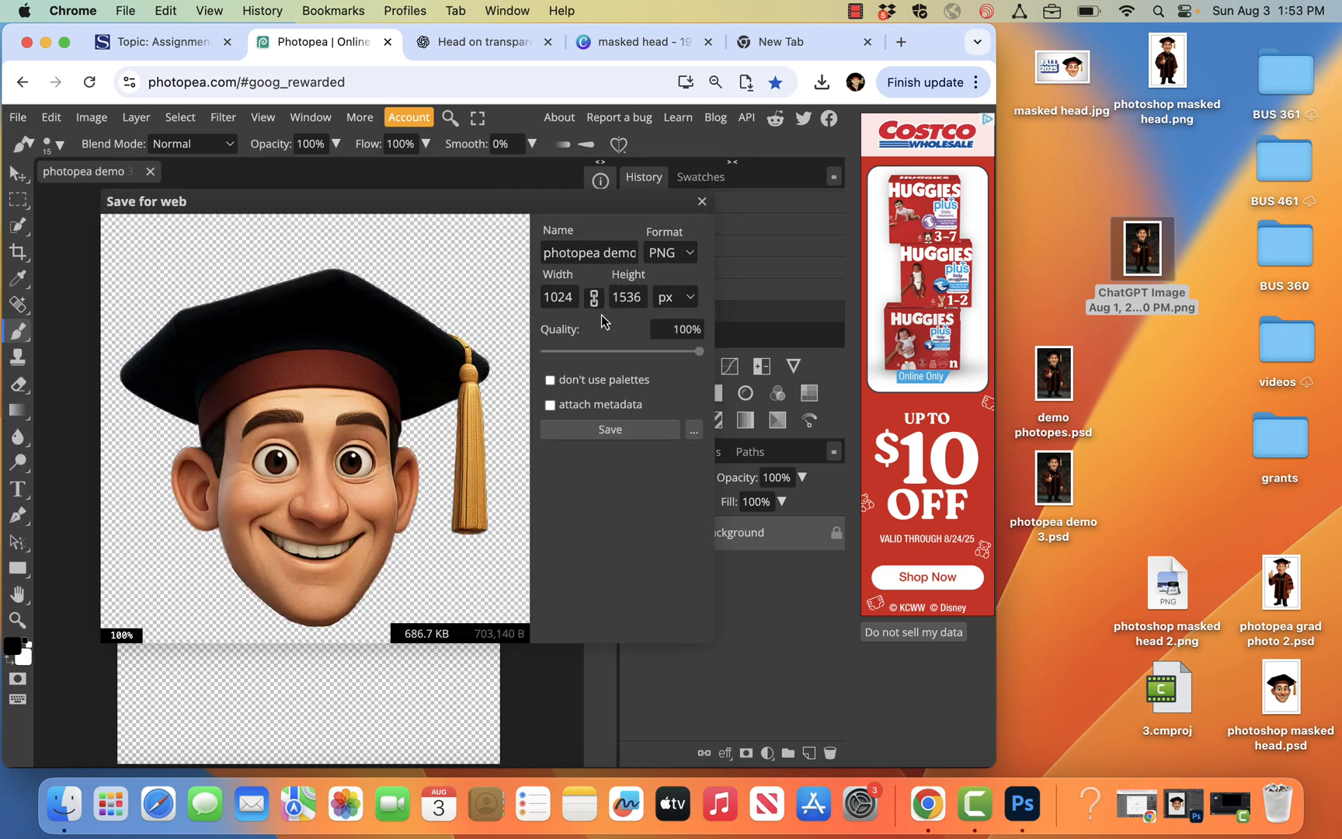
pyautogui.click(656, 430)
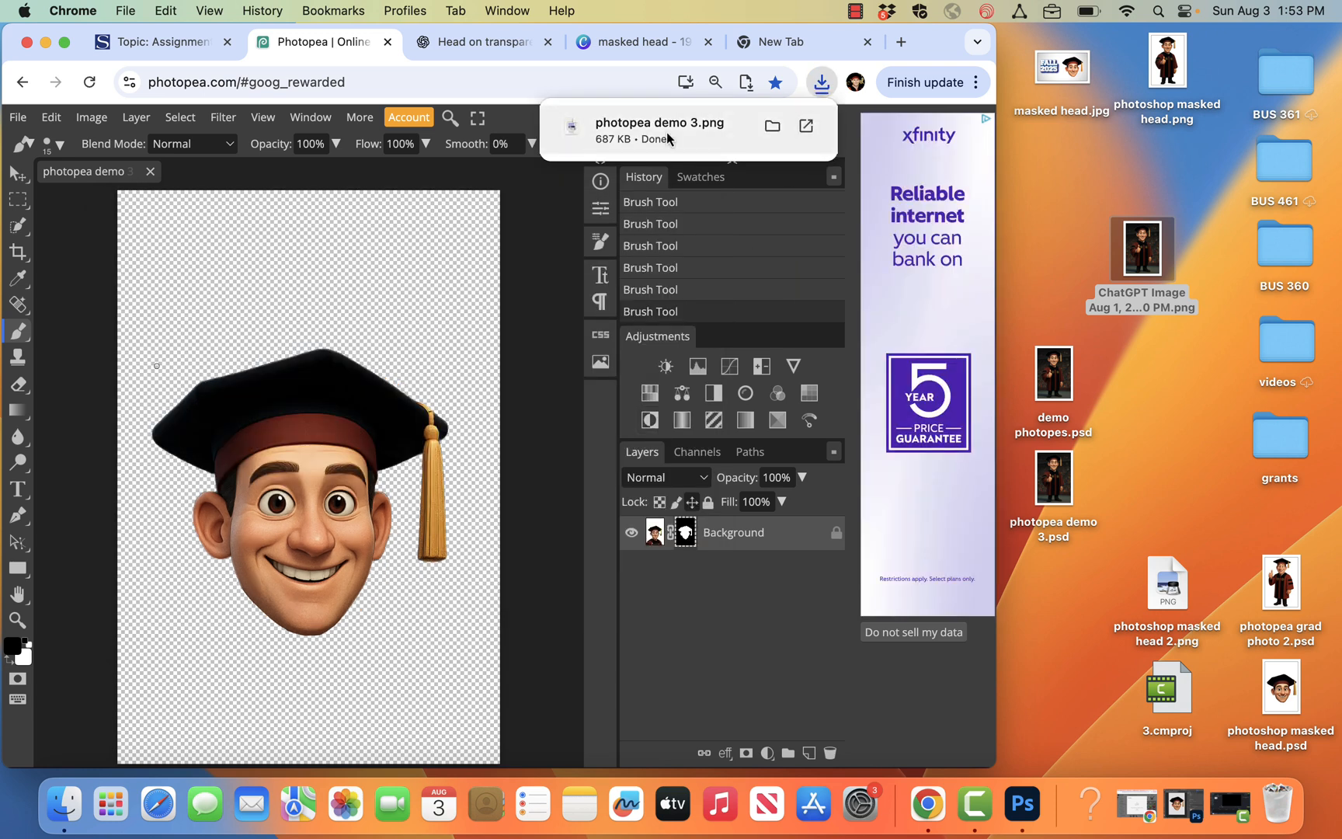
# Place the downloaded photopea demo 3.png on the desktop, open it to check the cut-out, and close it.
pyautogui.moveTo(645, 131); pyautogui.dragTo(1077, 161)
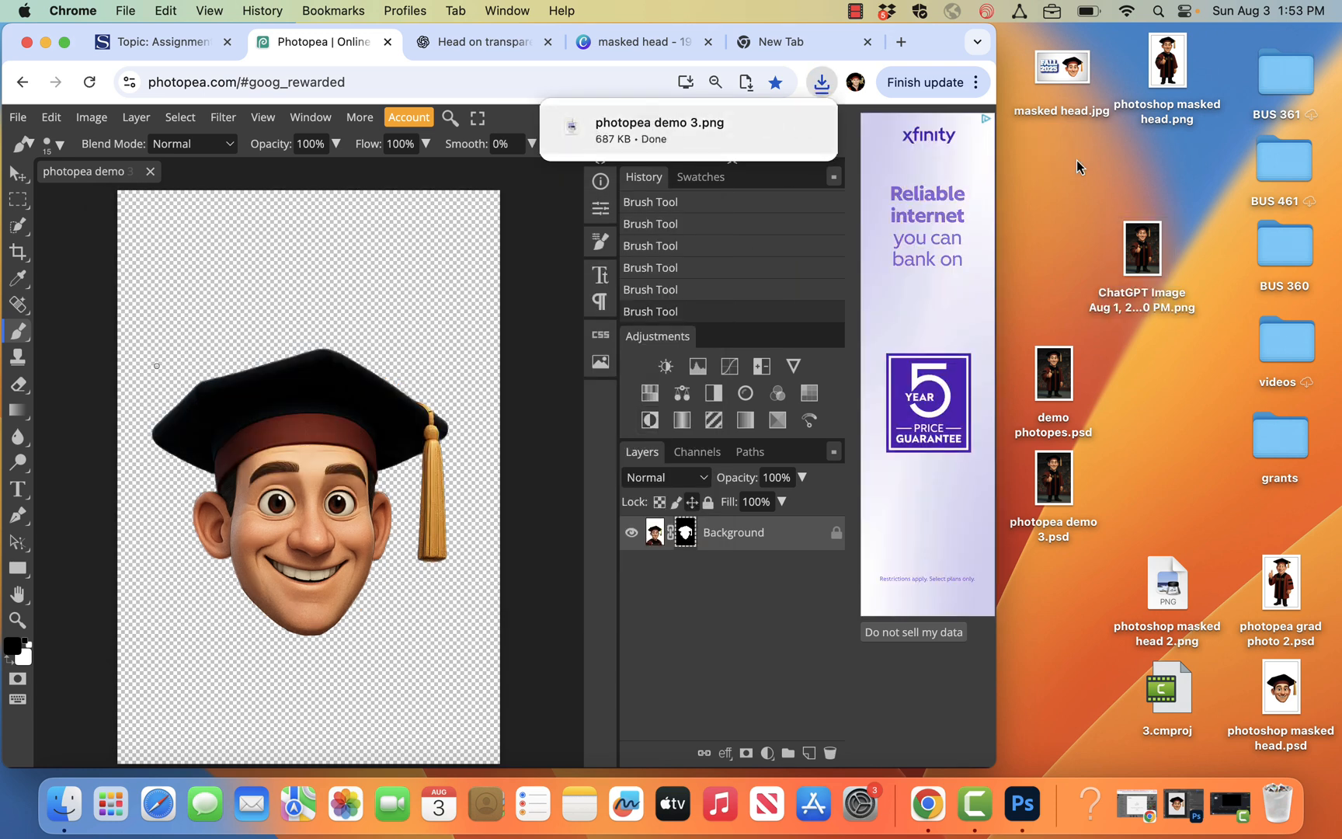
pyautogui.doubleClick(1077, 161)
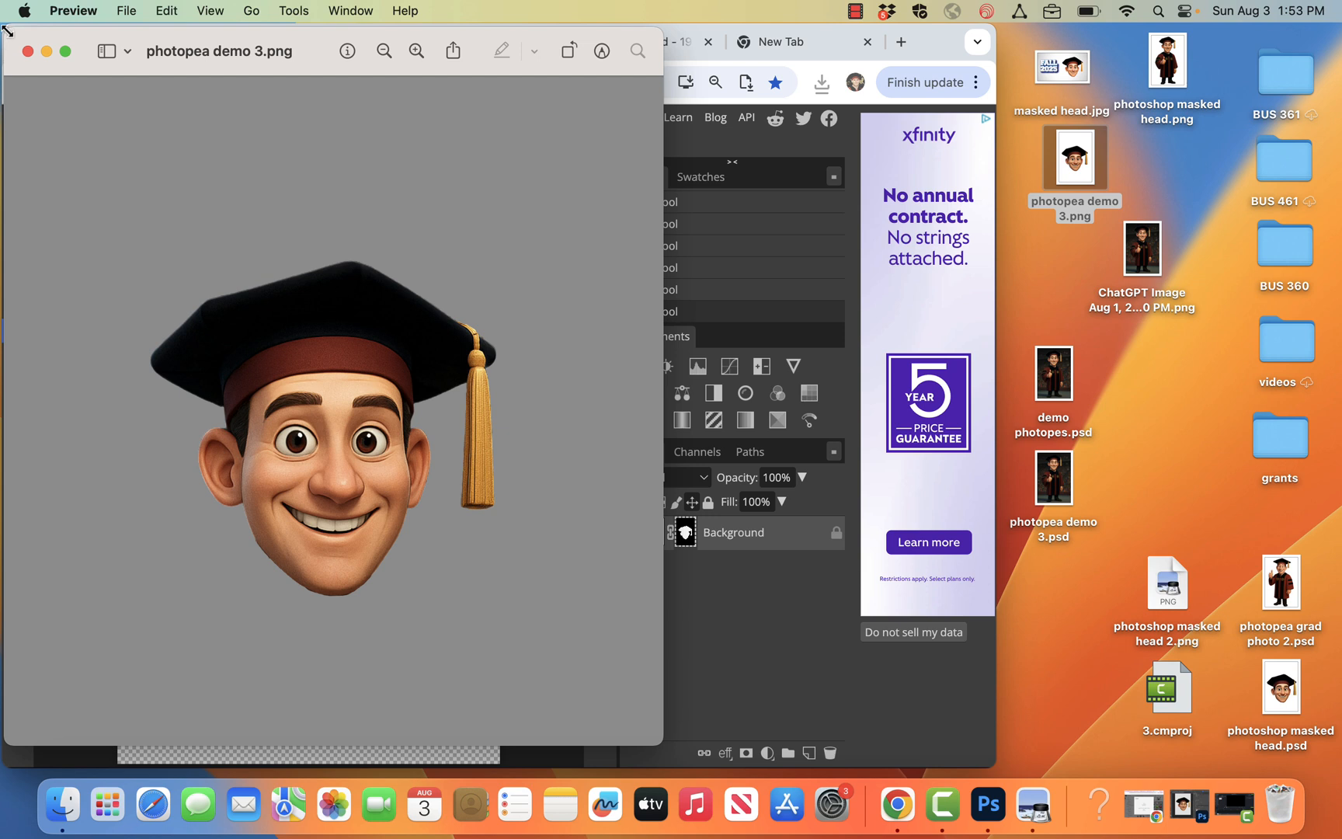
pyautogui.click(27, 52)
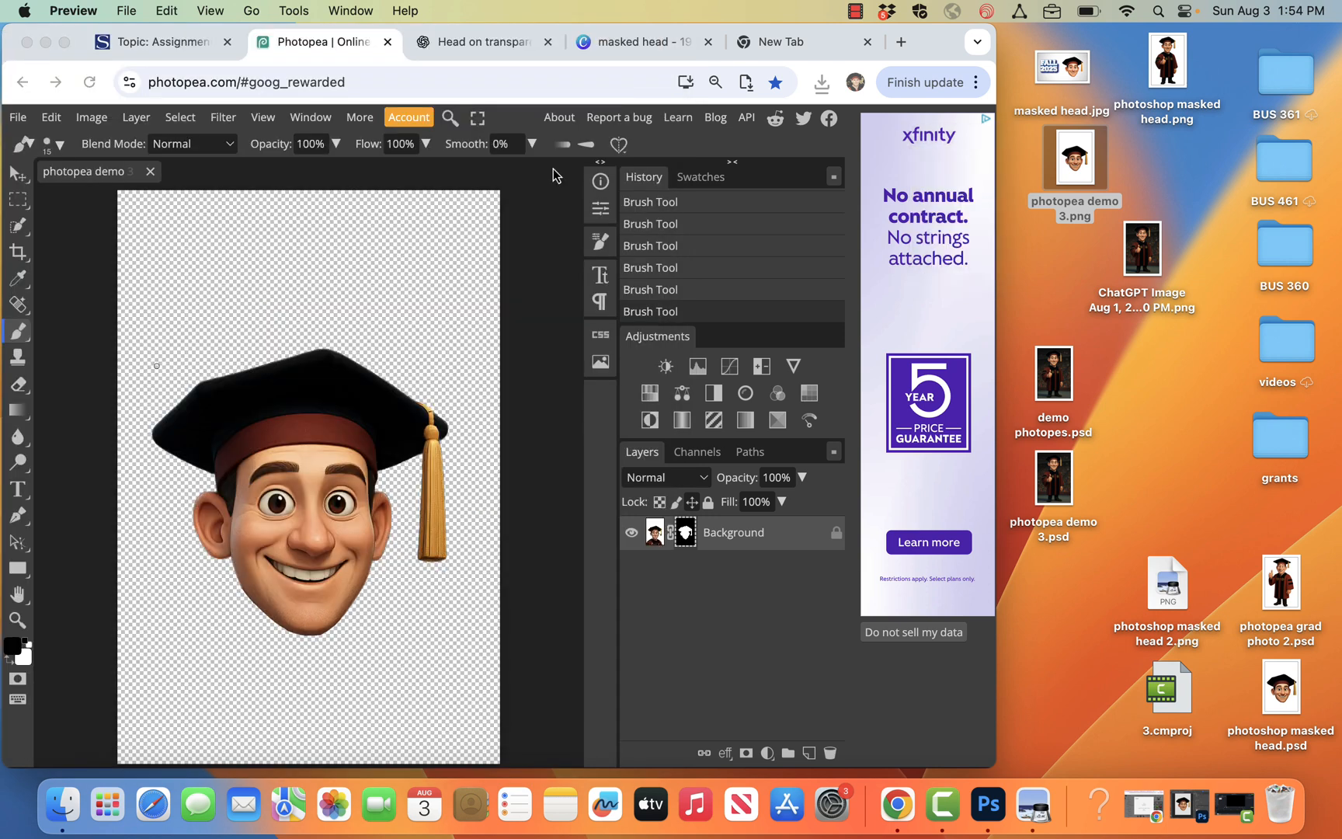
# Switch to Photoshop, open the ChatGPT Image PNG from the desktop as a document, and remove its background.
pyautogui.click(983, 808)
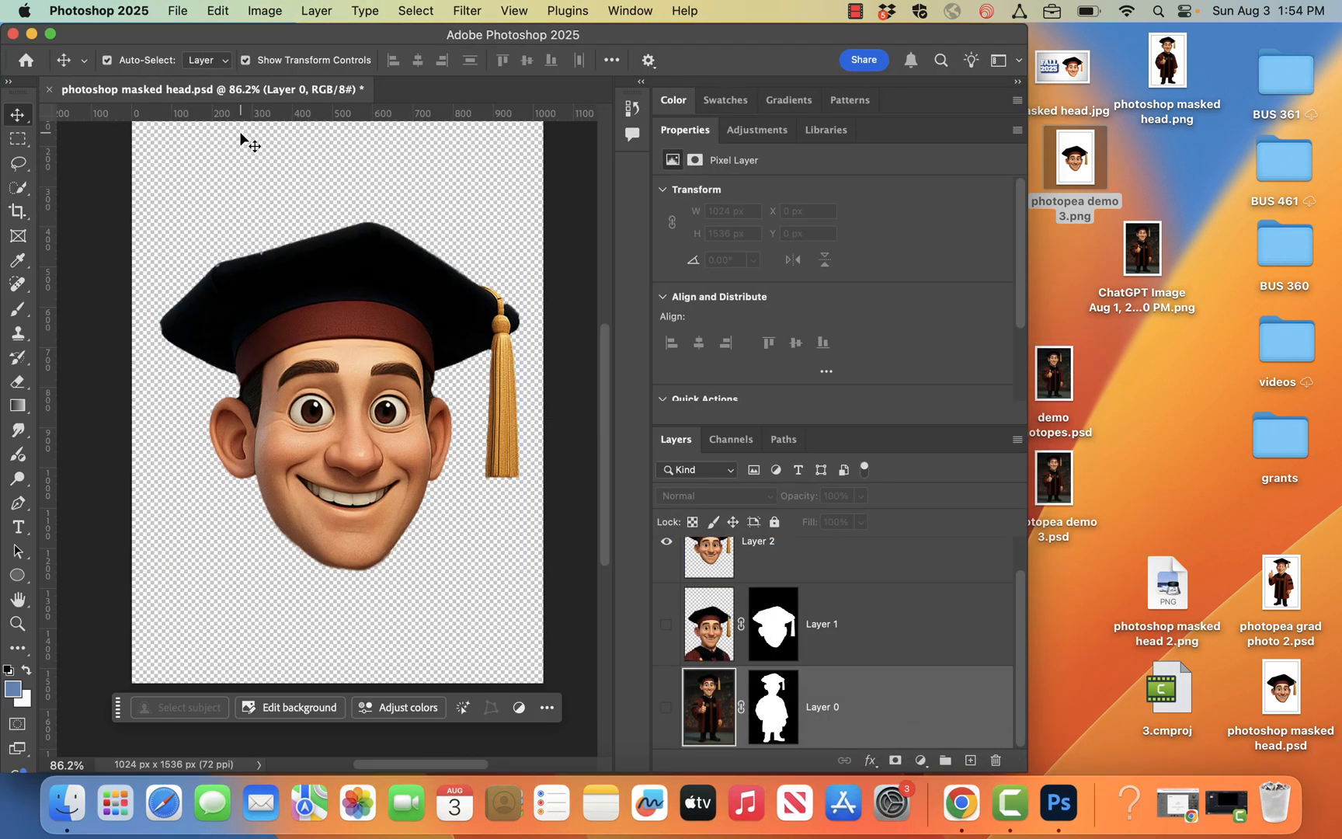
pyautogui.moveTo(1144, 250); pyautogui.dragTo(1059, 804)
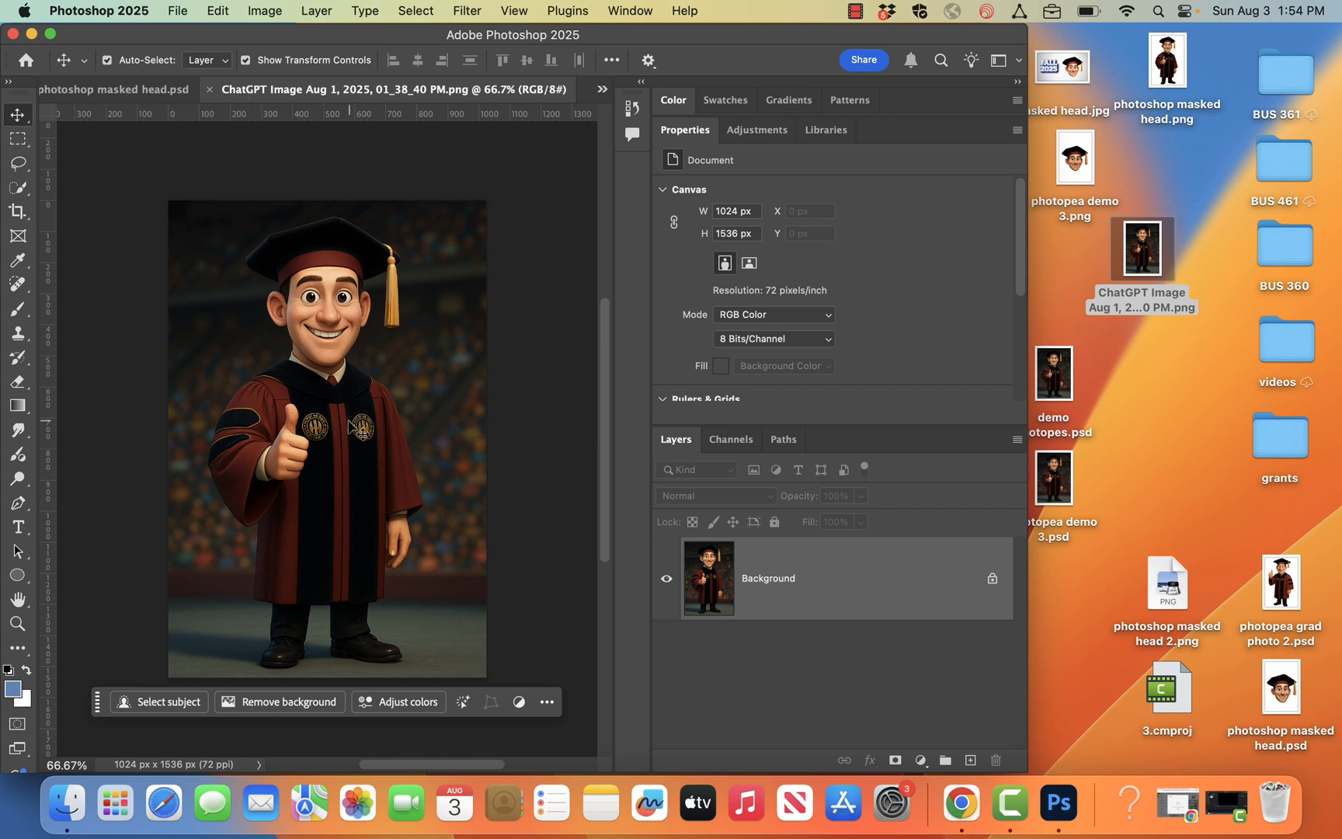
pyautogui.click(276, 704)
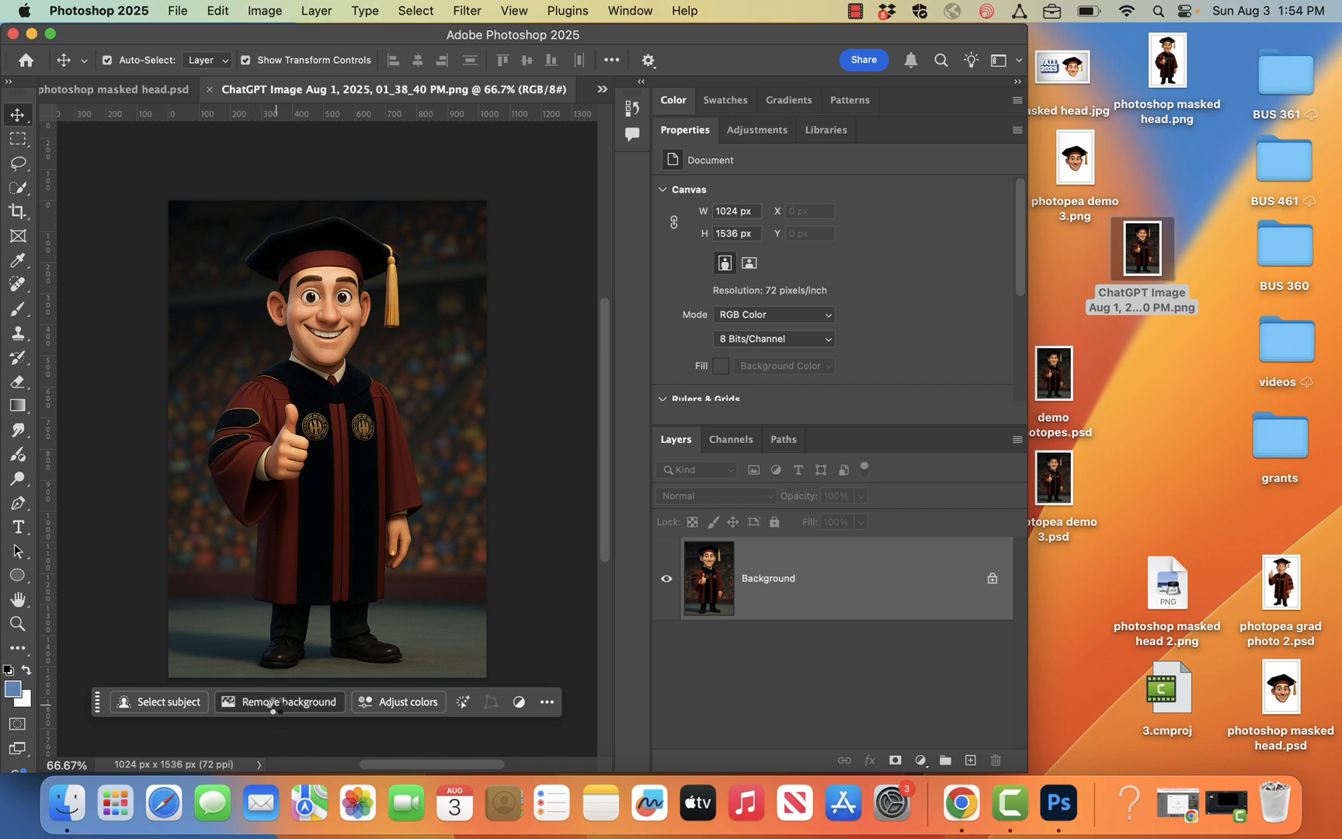
pyautogui.click(276, 704)
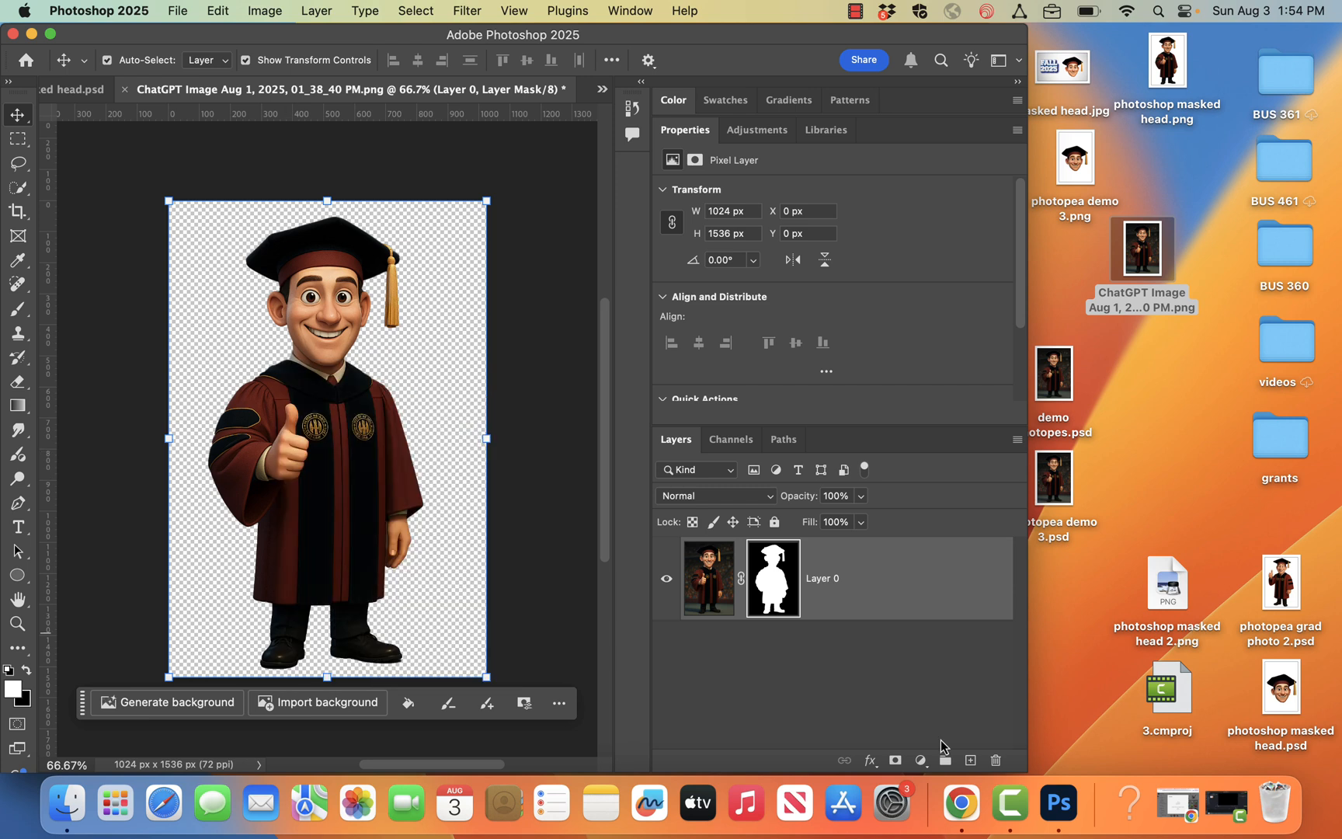
# Add a new layer, stamp the visible cut-out figure onto it, and hide Layer 0.
pyautogui.click(970, 760)
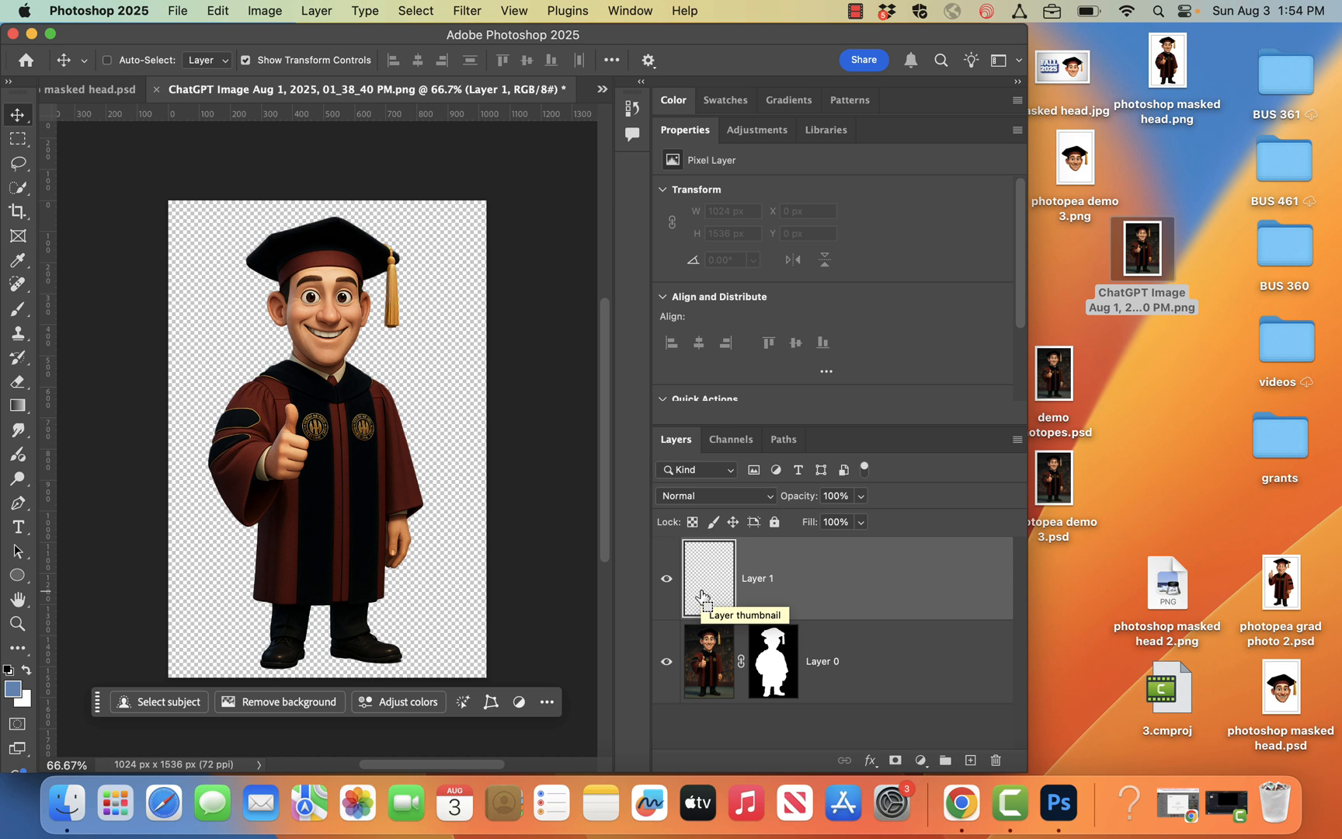
pyautogui.press('super+alt+shift+e')
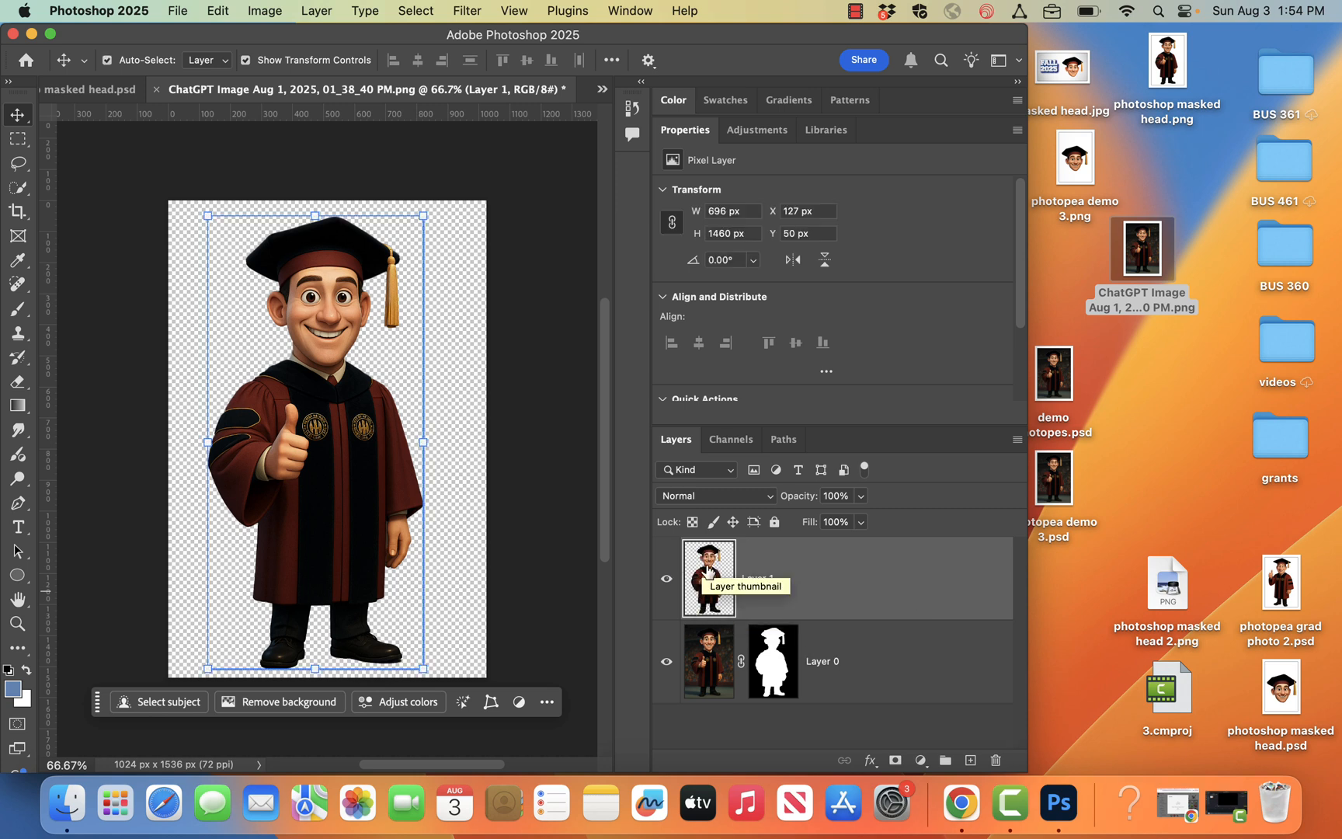
pyautogui.click(667, 662)
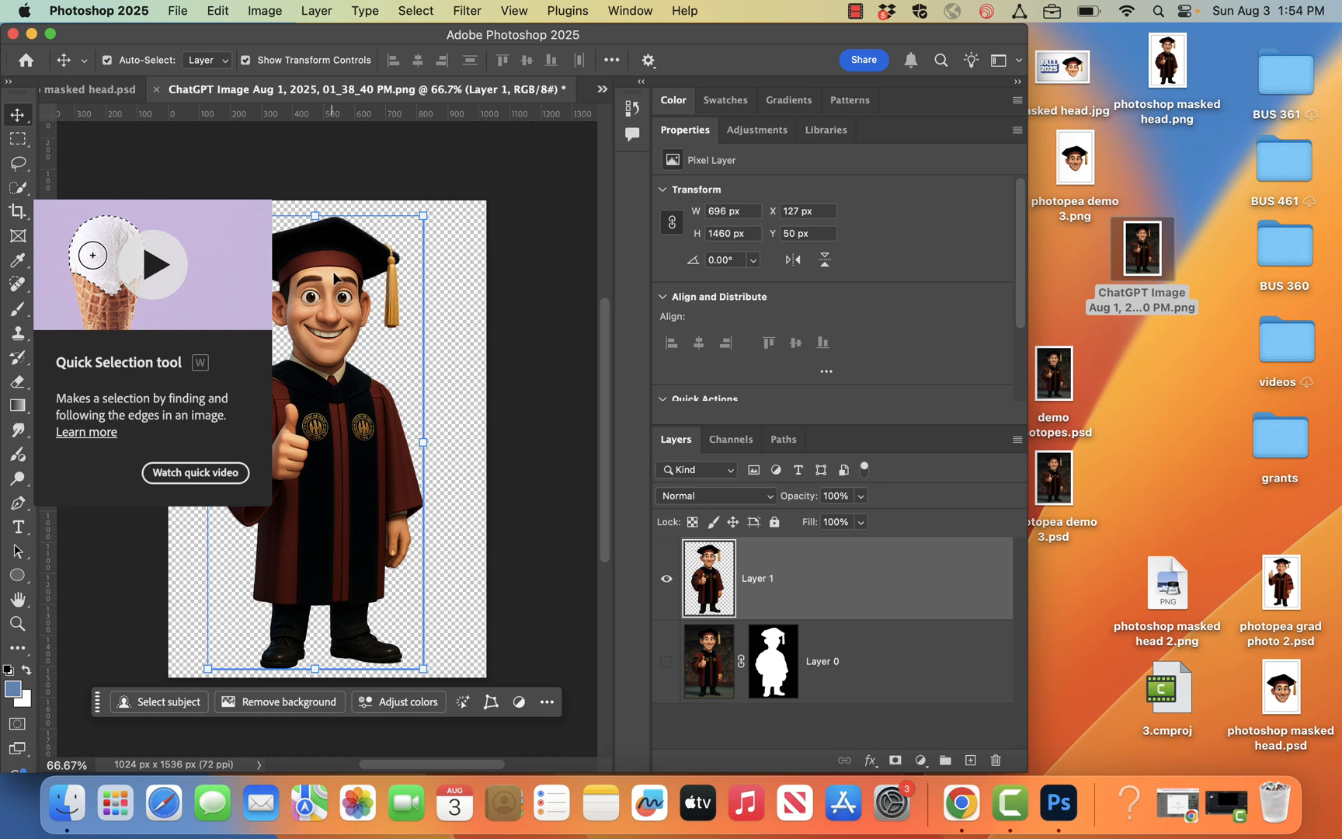
# Select the cap and upper face on Layer 1 using the Quick Selection tool with a 70 px brush.
pyautogui.click(321, 175)
pyautogui.click(331, 230)
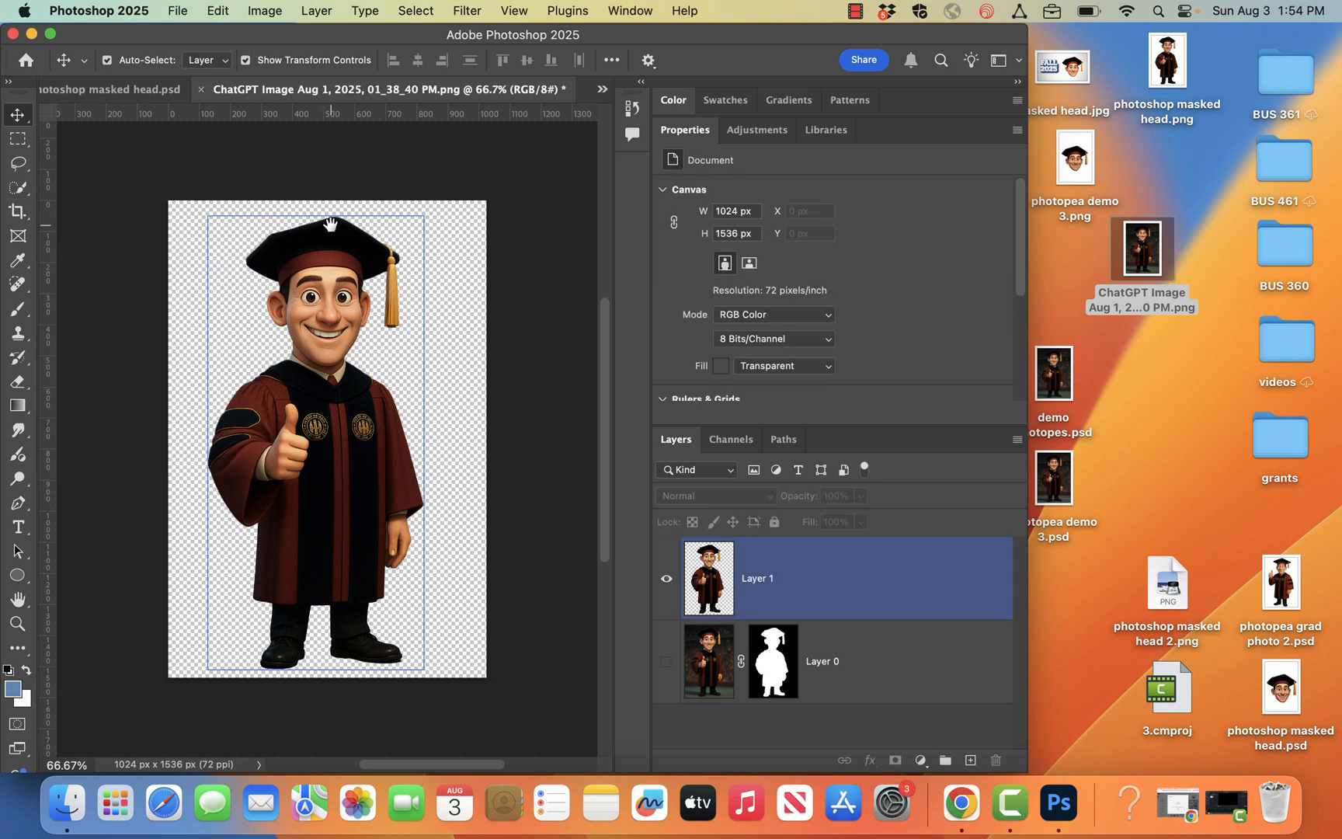
pyautogui.click(332, 243)
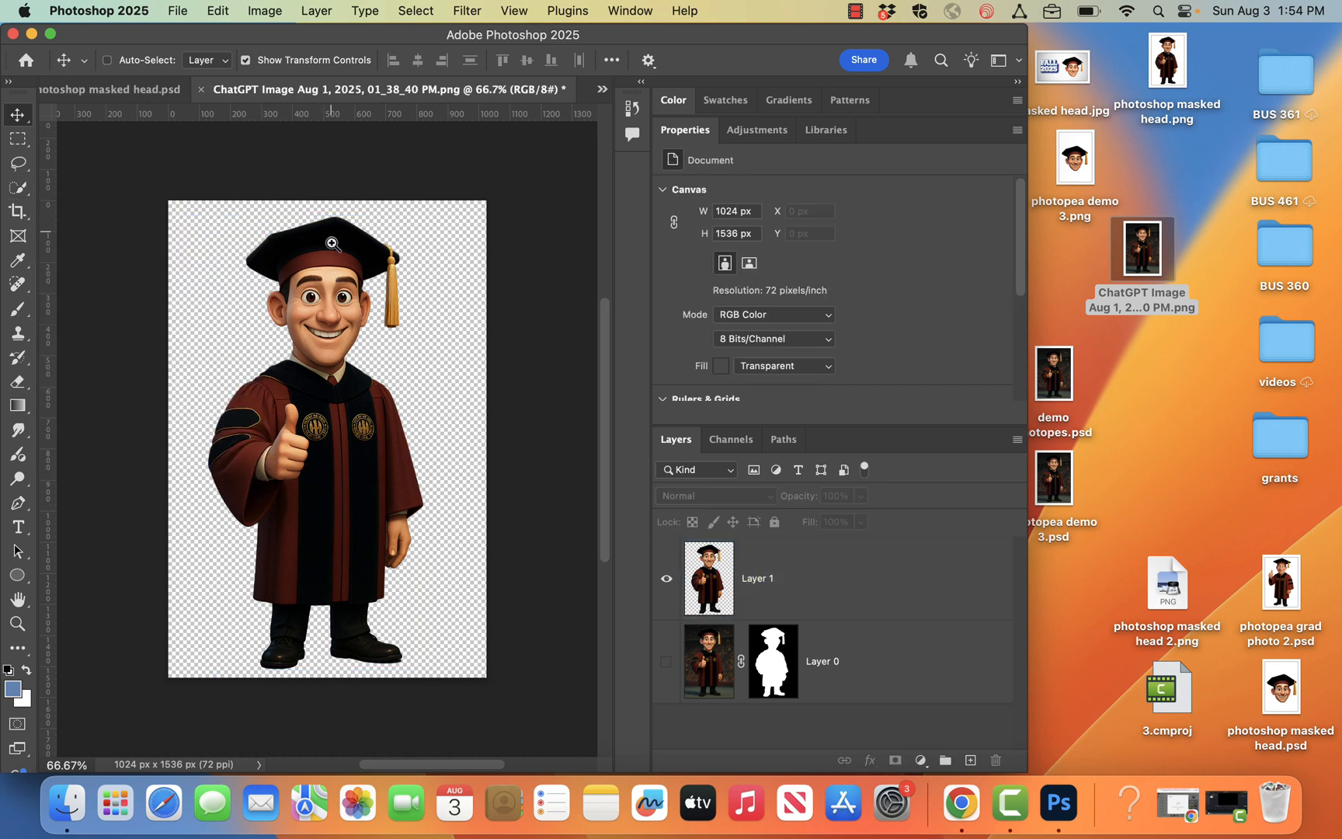
pyautogui.click(332, 304)
pyautogui.click(332, 304)
pyautogui.keyDown('super'); pyautogui.click(332, 304); pyautogui.keyUp('super')
pyautogui.scroll(5, 332, 304)
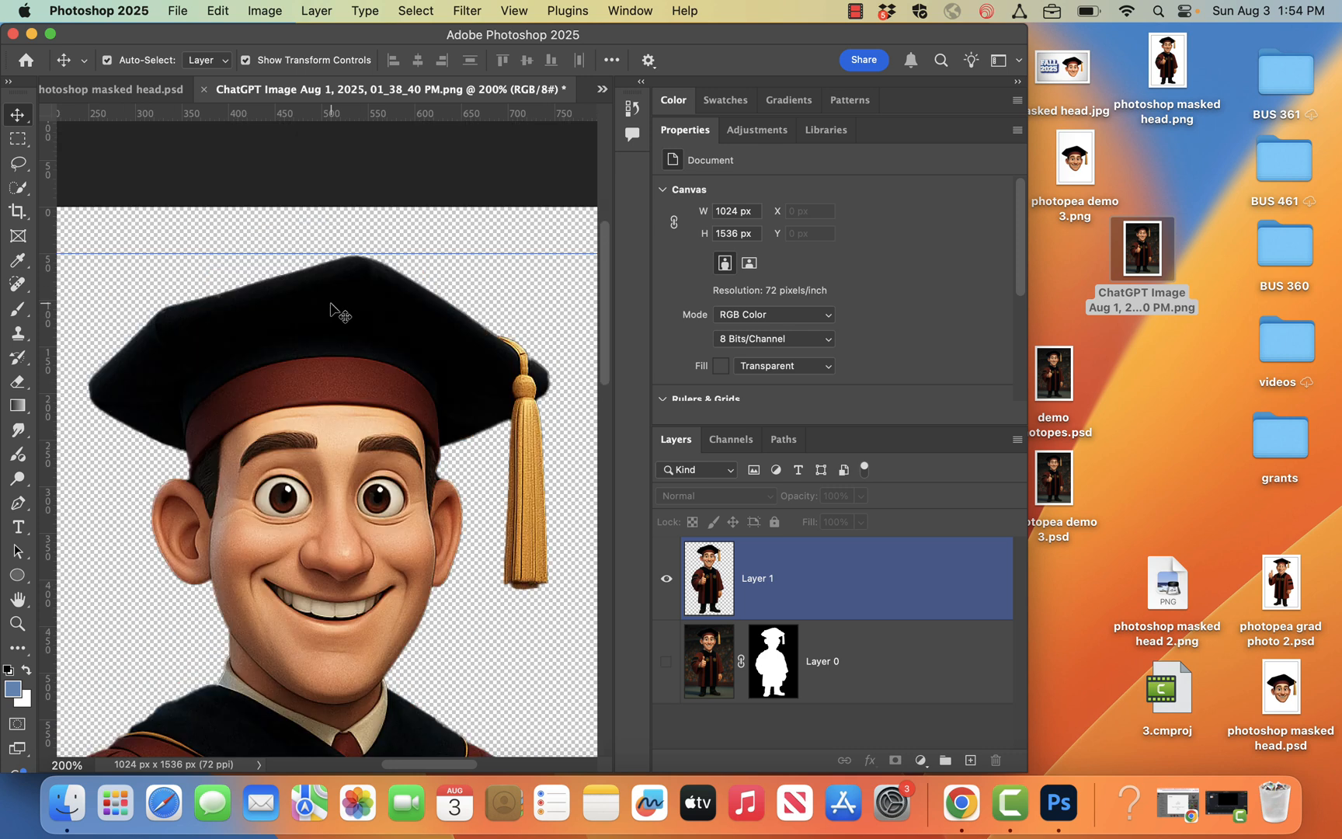
pyautogui.click(75, 308)
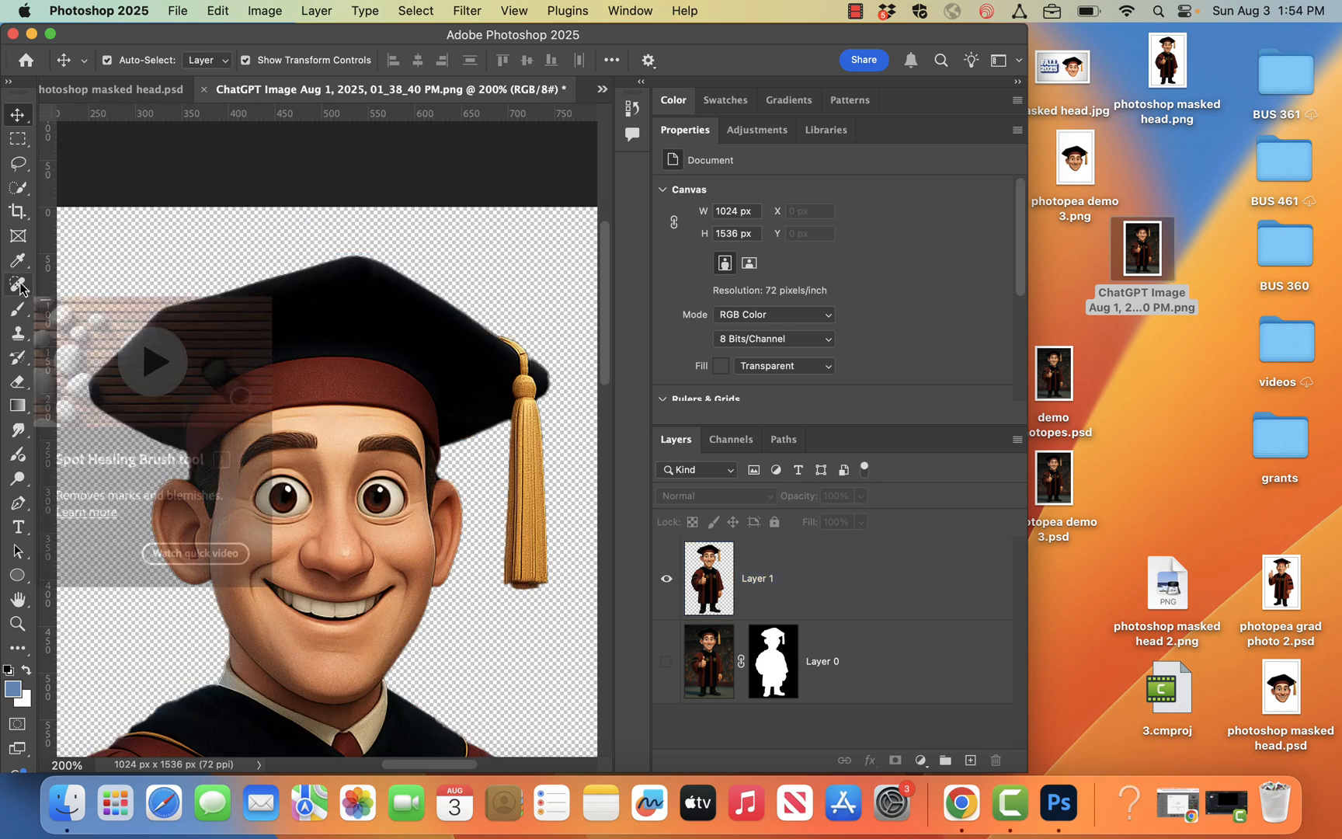
pyautogui.click(19, 200)
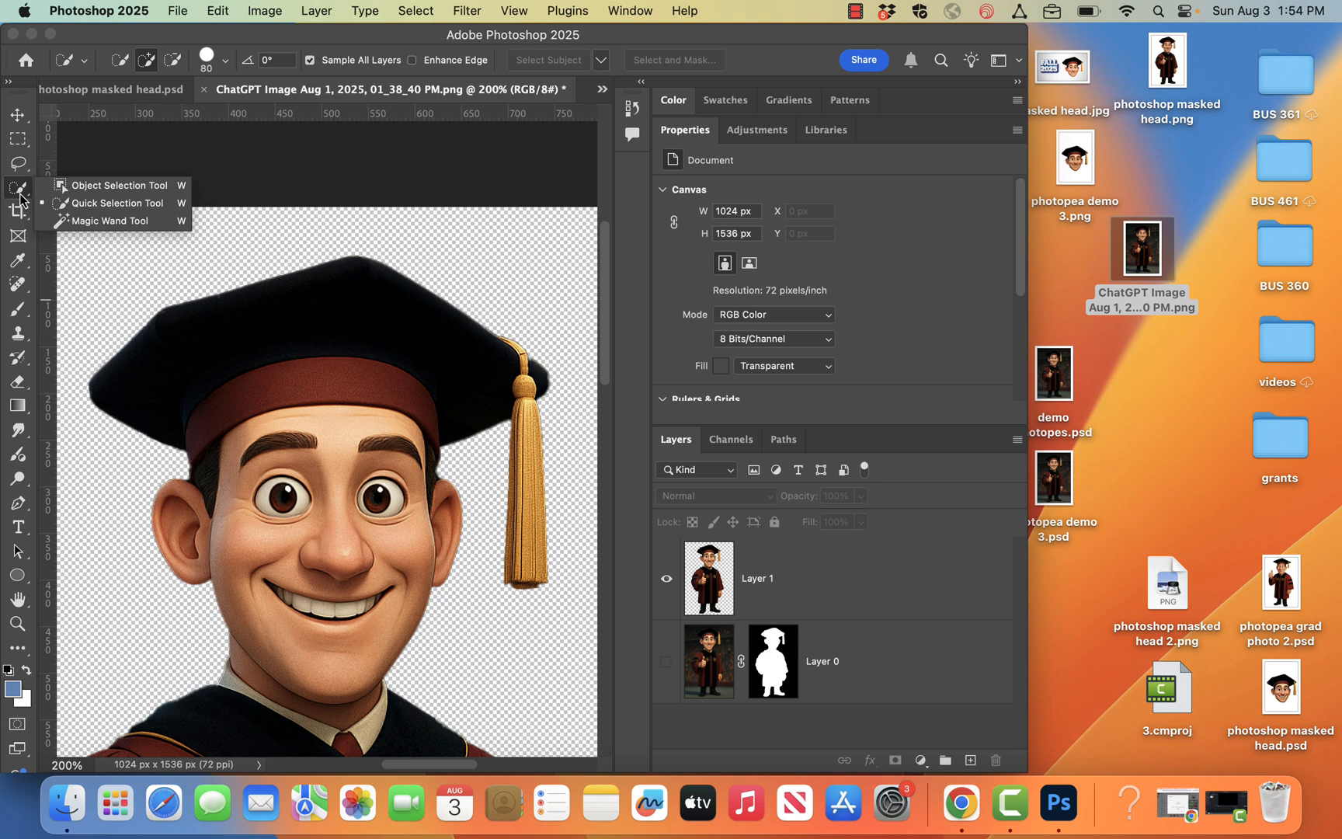
pyautogui.click(67, 207)
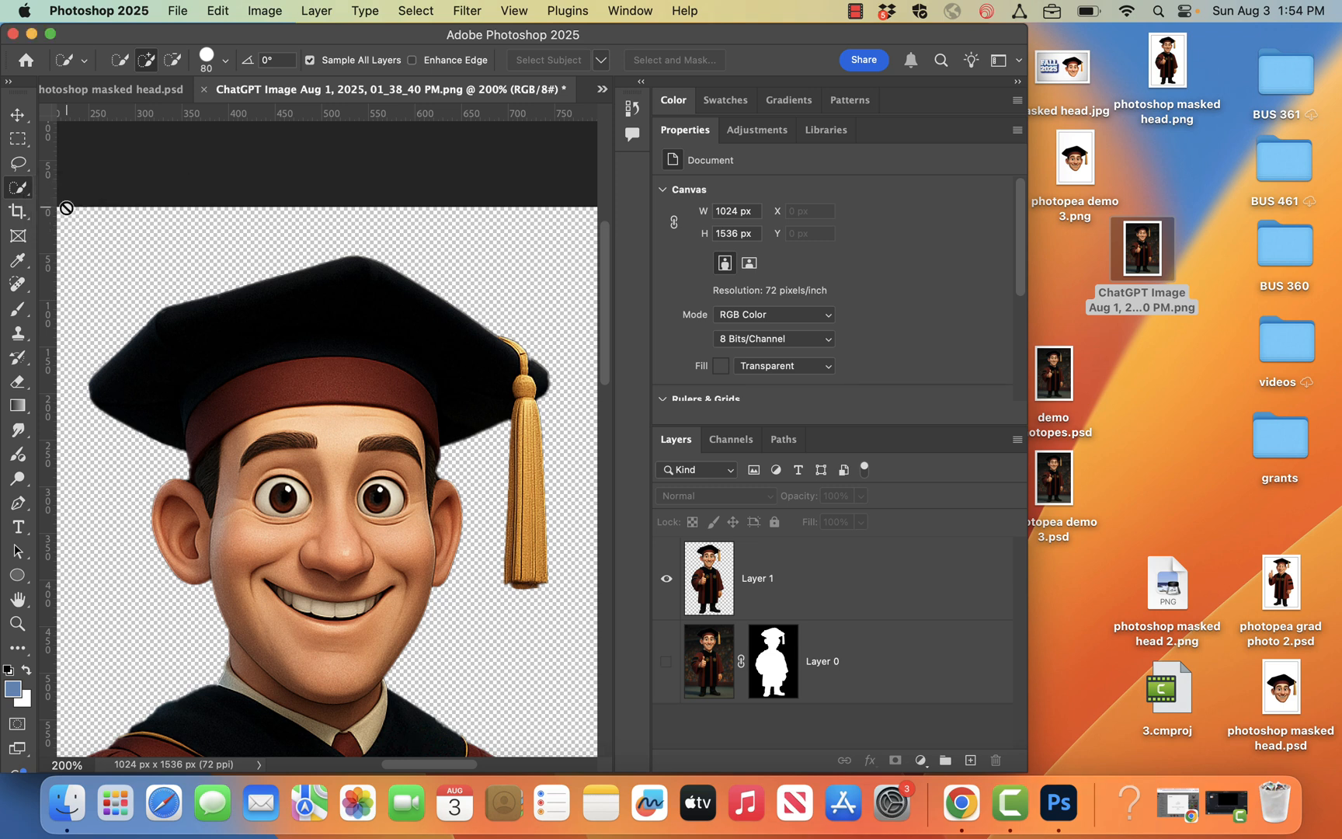
pyautogui.click(718, 595)
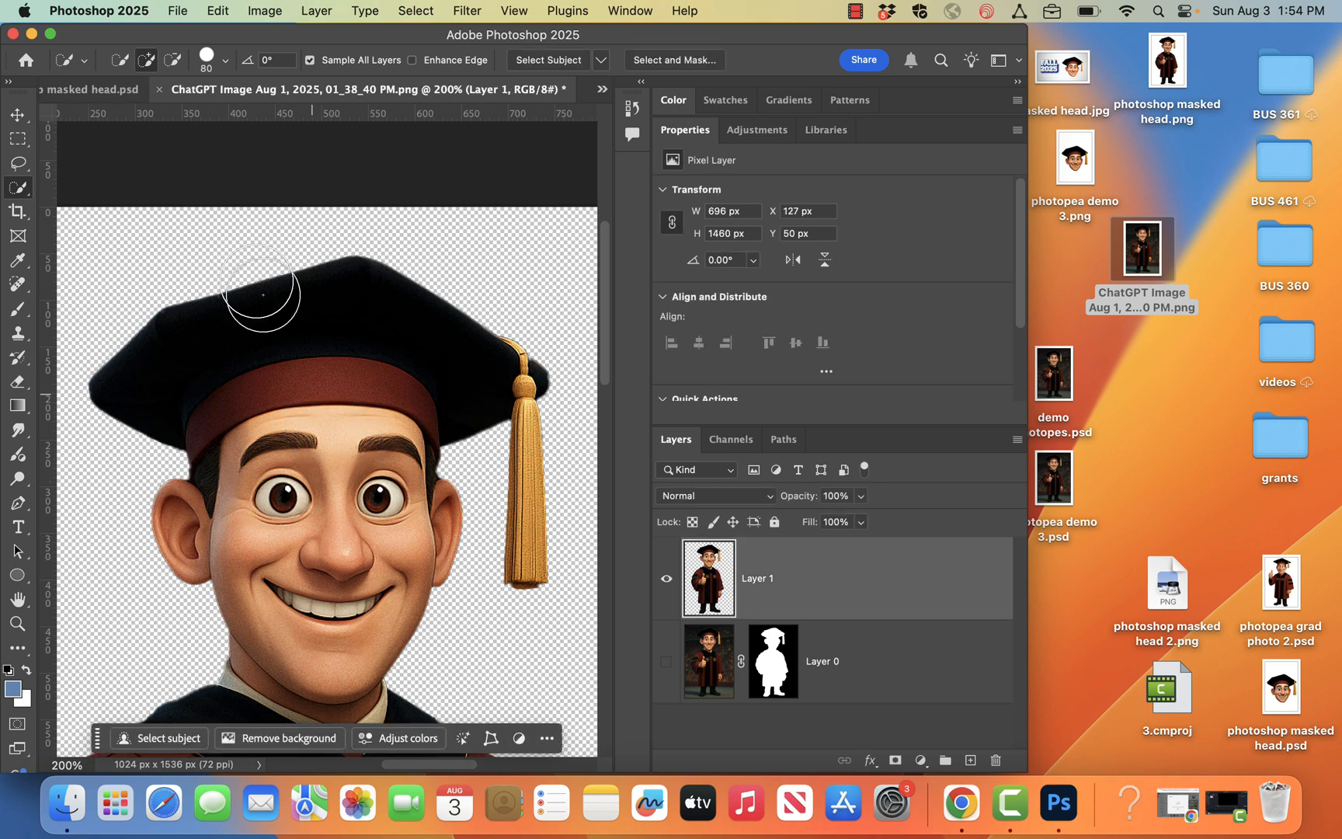
pyautogui.press('[')
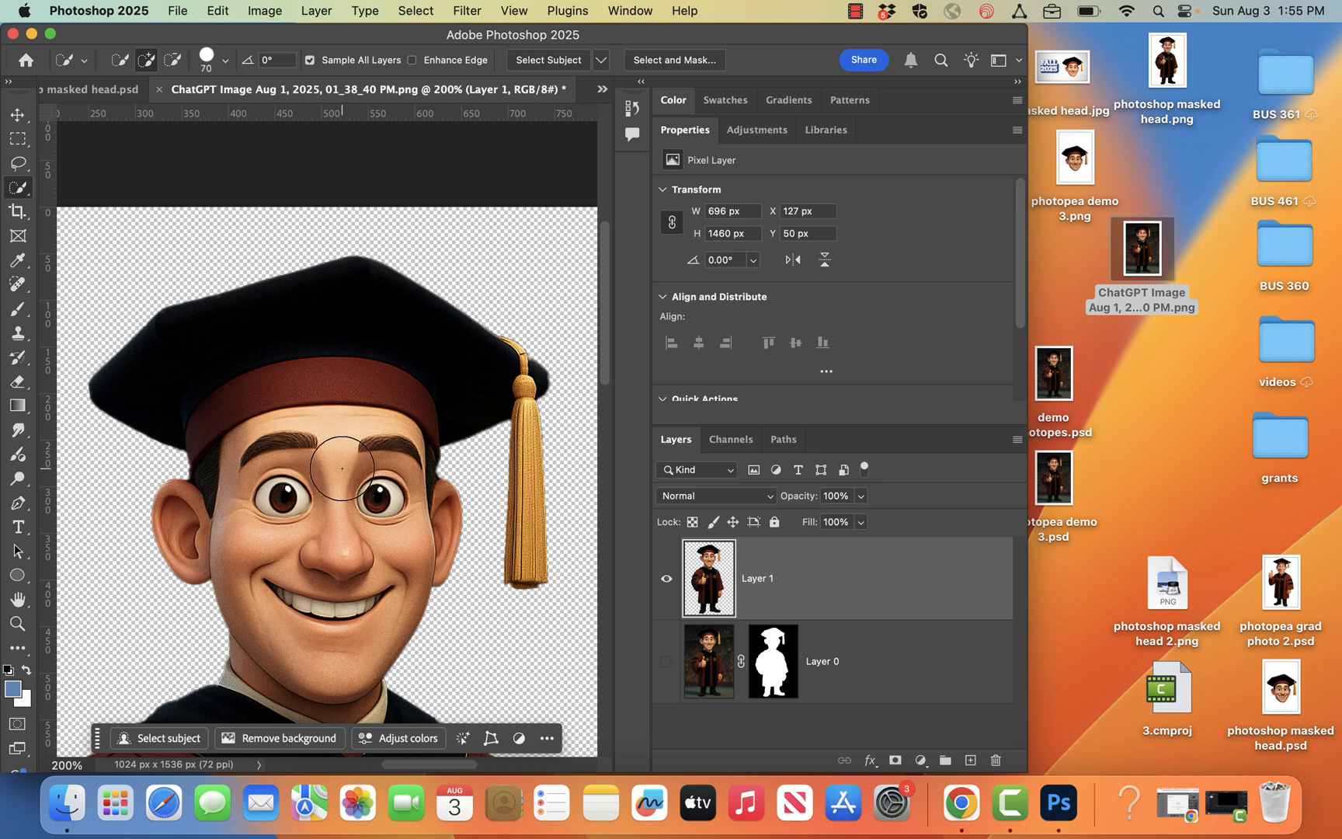
pyautogui.moveTo(335, 446)
pyautogui.mouseDown()
pyautogui.moveTo(333, 482)
pyautogui.moveTo(342, 424)
pyautogui.moveTo(301, 364)
pyautogui.mouseUp()
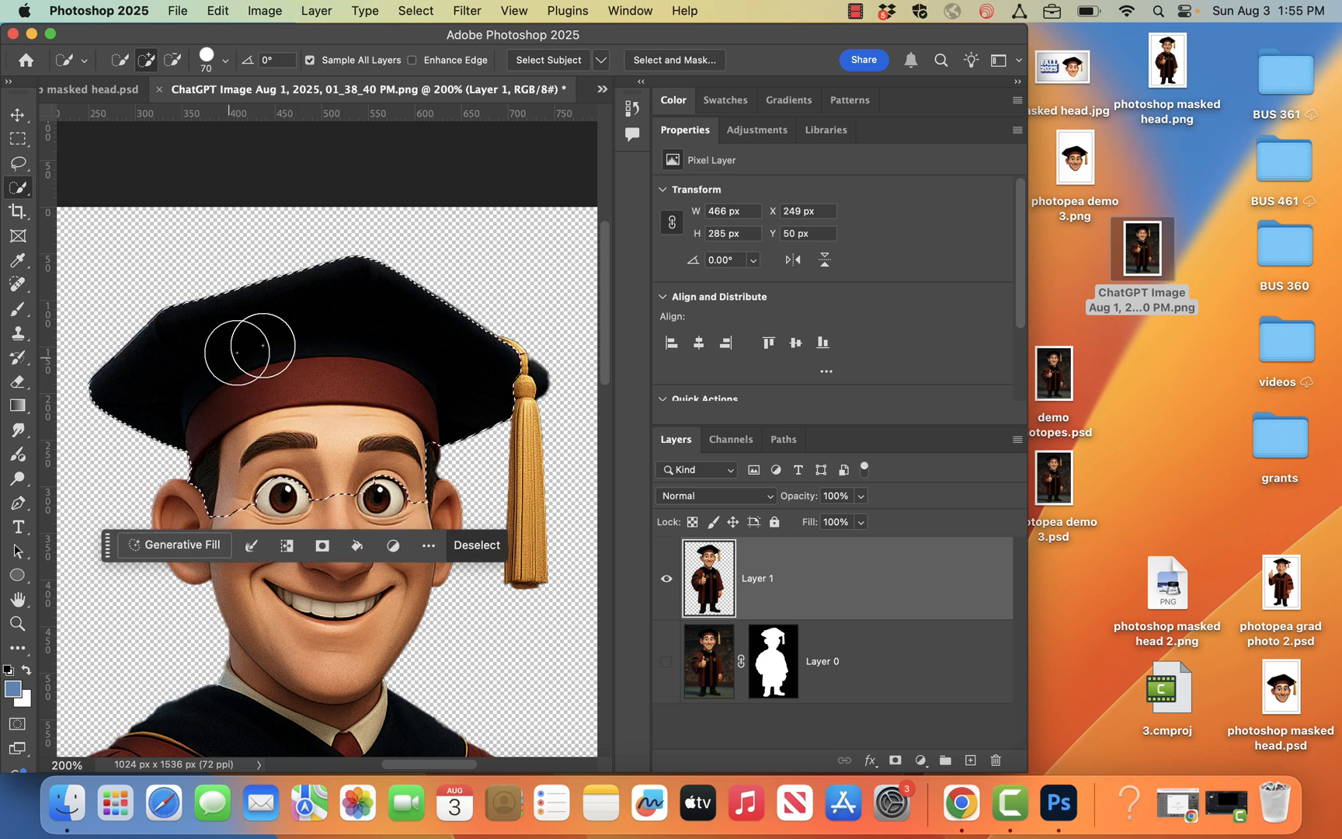
# Add the cap's remaining corner and the gold tassel to the selection, reducing the brush to 25 px for the fine areas.
pyautogui.click(490, 382)
pyautogui.press('[')
pyautogui.press('[')
pyautogui.press('[')
pyautogui.press('[')
pyautogui.press('[')
pyautogui.press('[')
pyautogui.press('[')
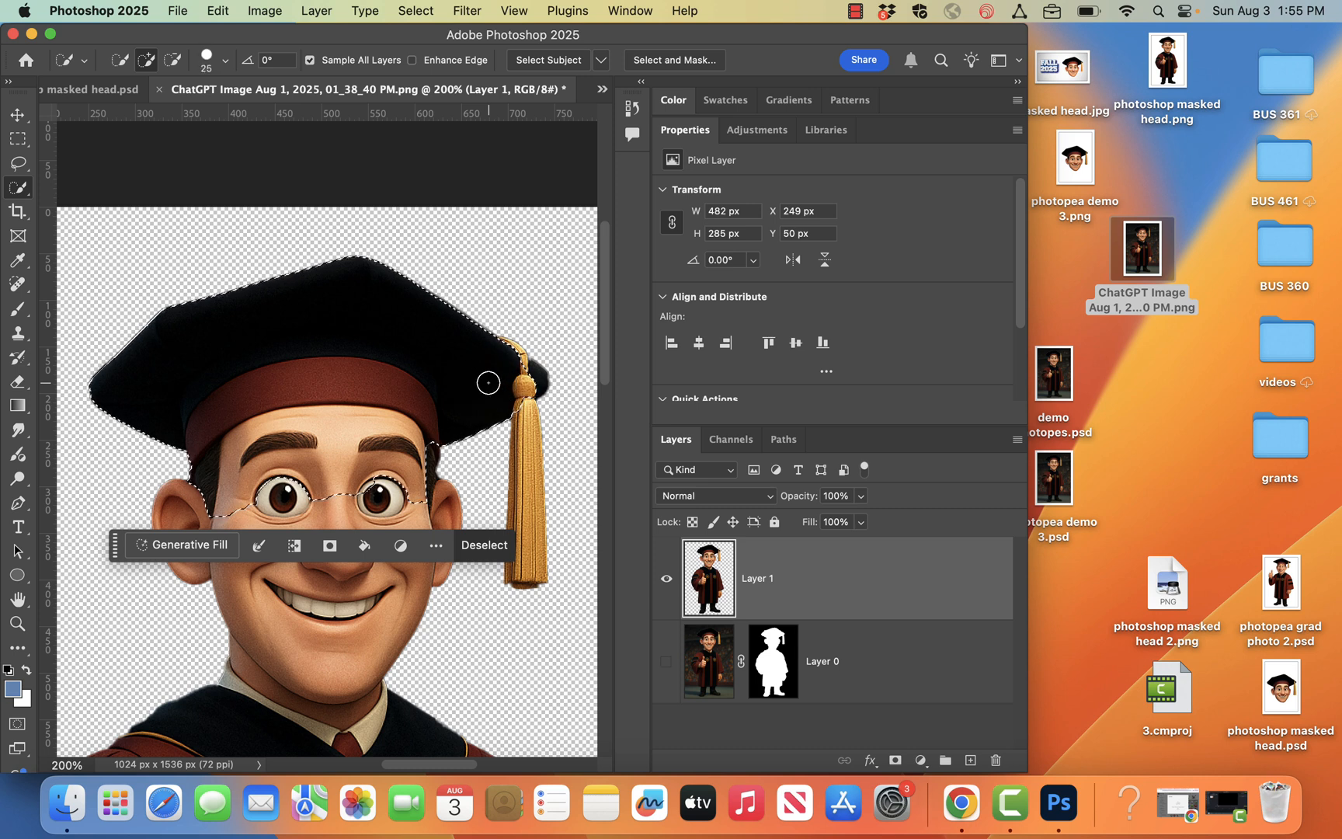
pyautogui.click(535, 371)
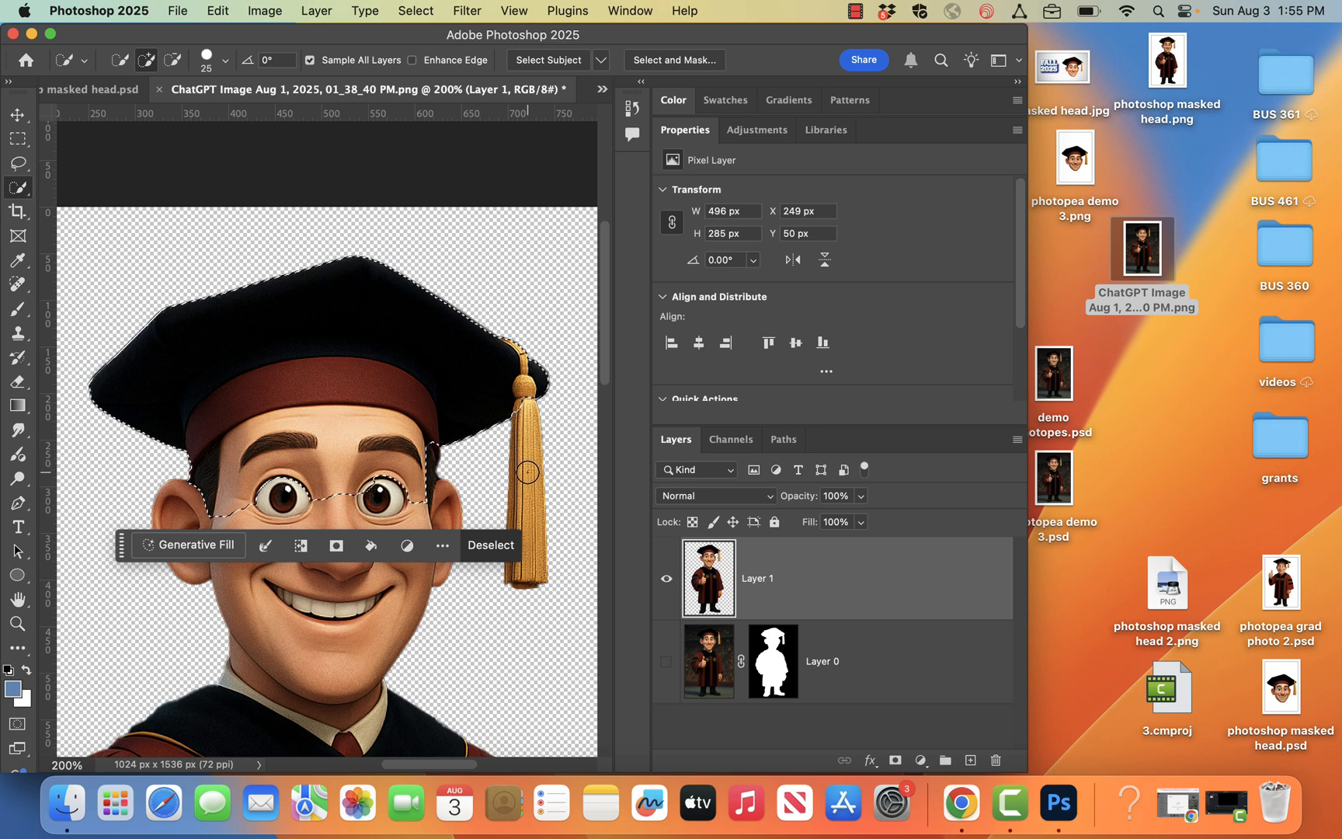
pyautogui.click(527, 473)
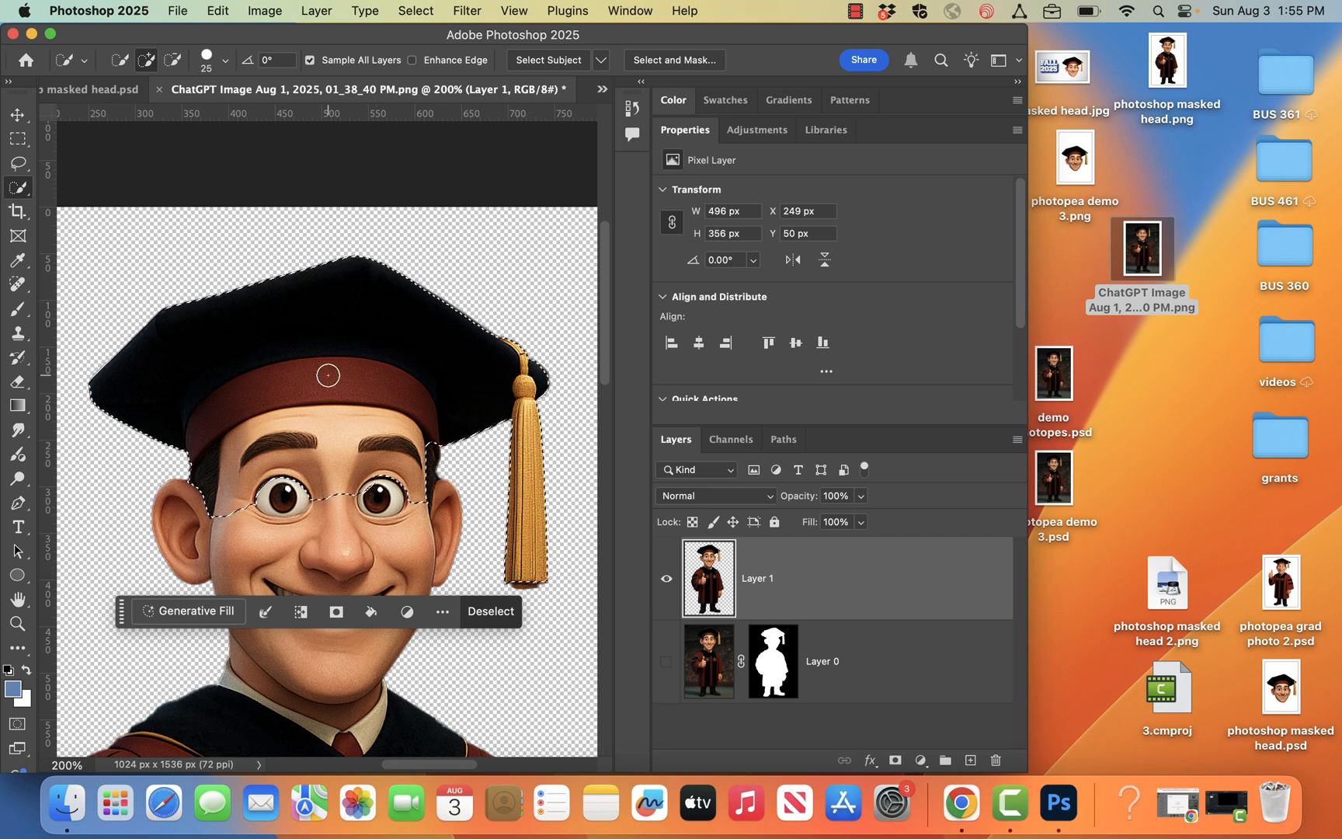
# Extend the selection over the rest of the face, including both ears and the chin.
pyautogui.scroll(-5, 327, 376)
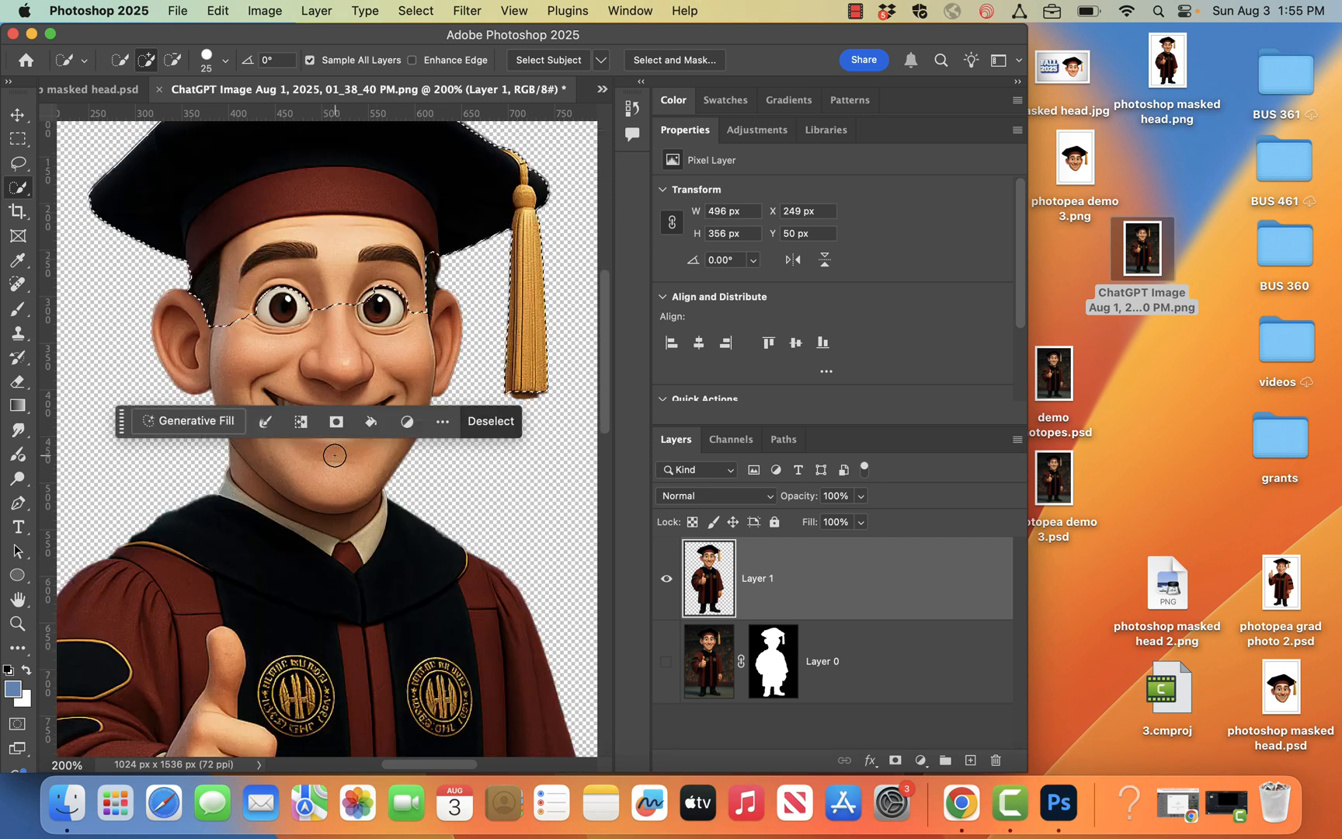
pyautogui.click(429, 269)
pyautogui.click(420, 310)
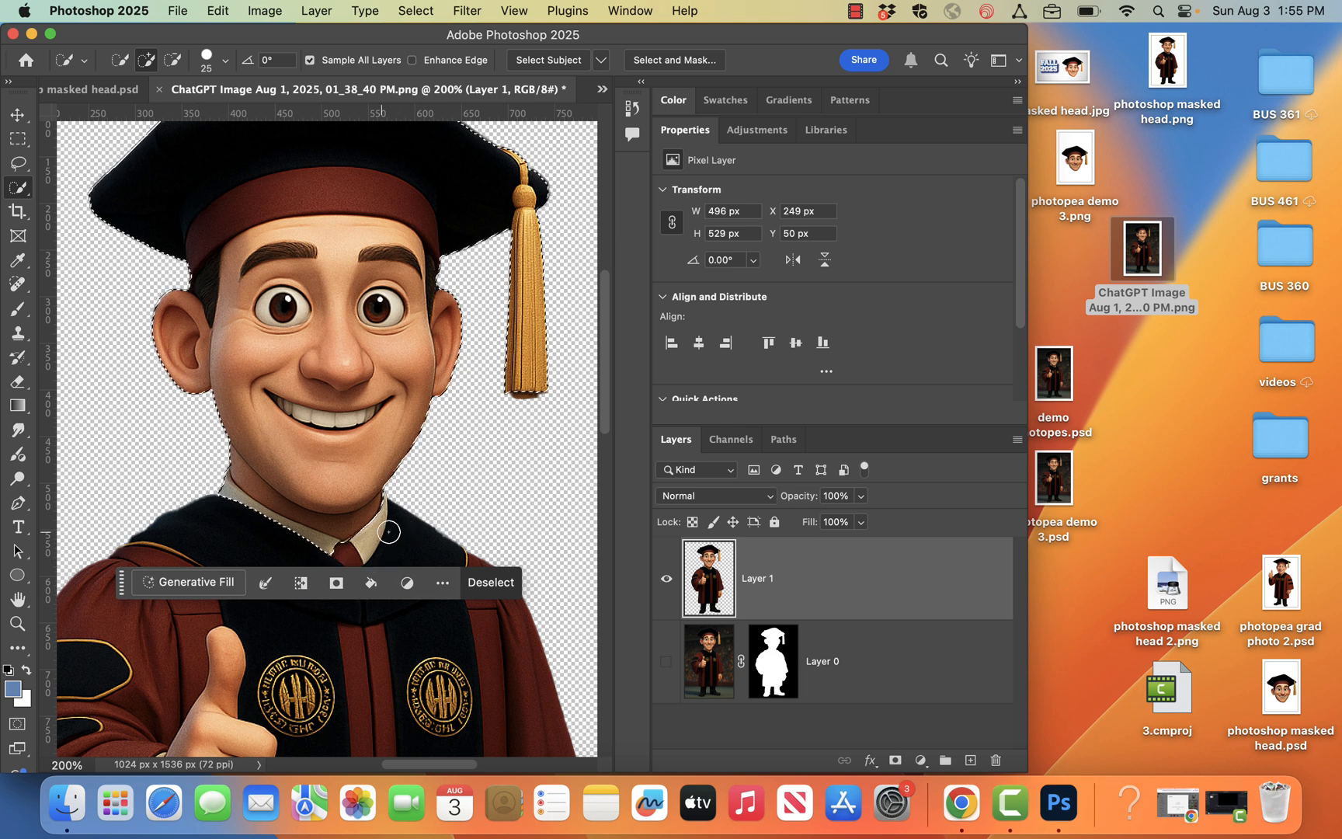
# Subtract the shirt collar and neck from the selection, then restore the chin edge so the selection follows the jawline.
pyautogui.press('alt')
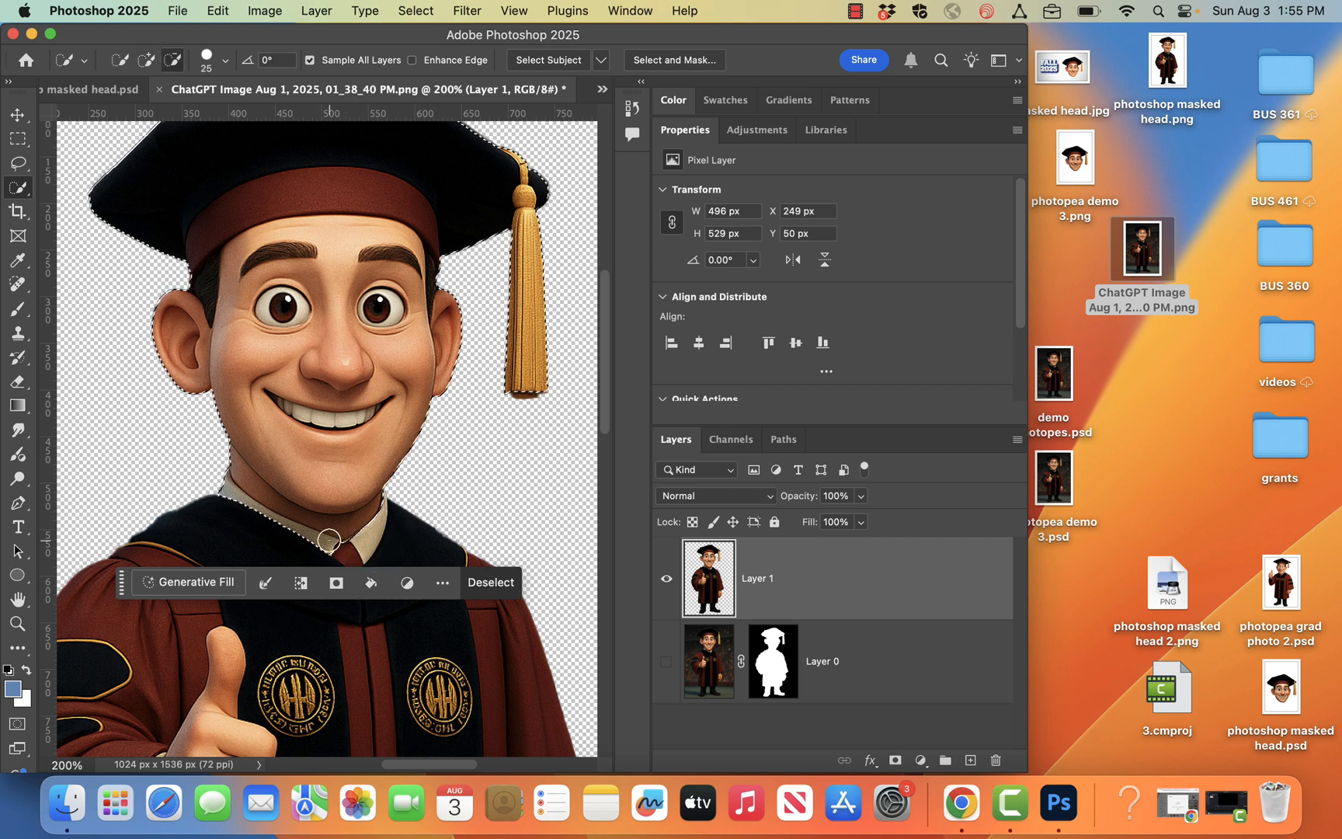
pyautogui.keyDown('alt'); pyautogui.click(232, 508); pyautogui.keyUp('alt')
pyautogui.moveTo(251, 501)
pyautogui.mouseDown()
pyautogui.moveTo(299, 527)
pyautogui.moveTo(355, 531)
pyautogui.moveTo(380, 515)
pyautogui.mouseUp()
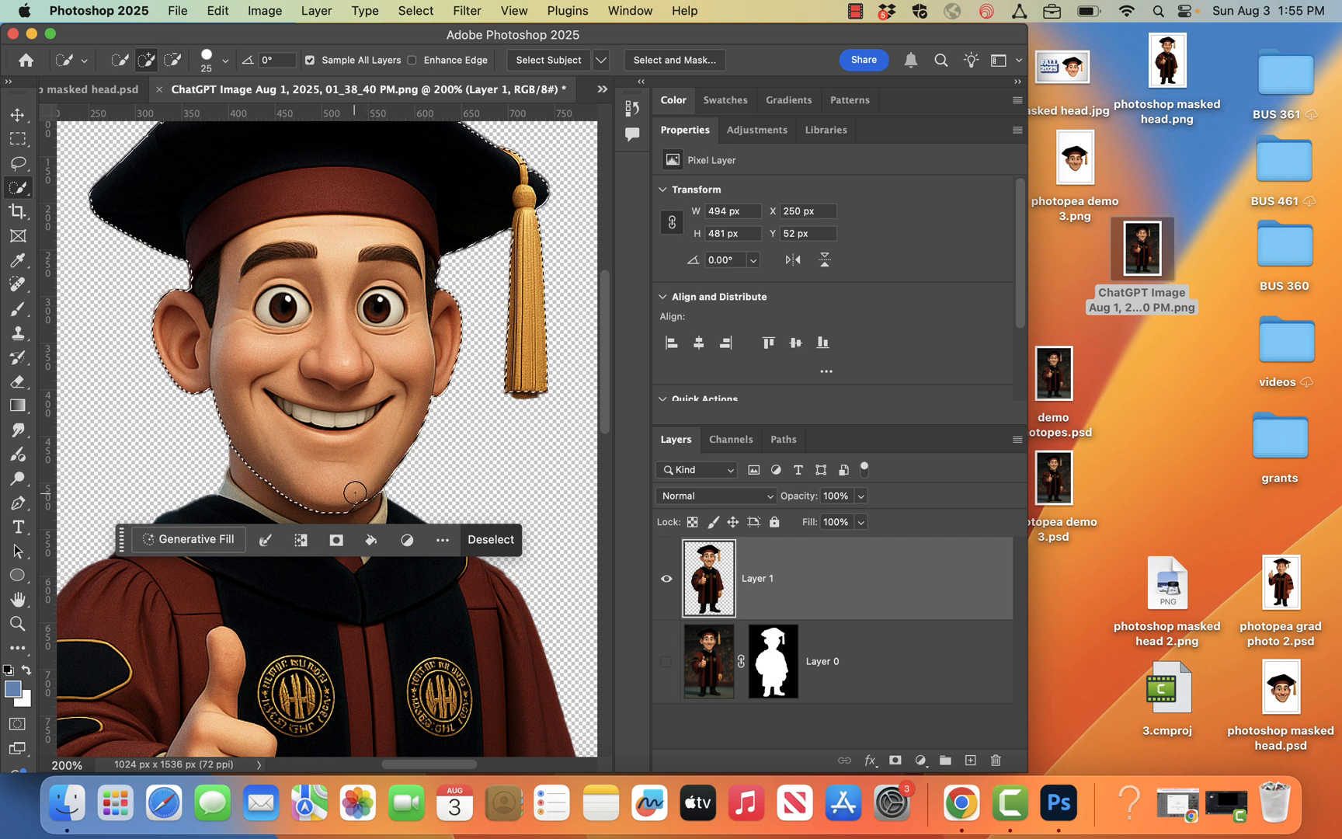
pyautogui.moveTo(360, 495); pyautogui.dragTo(369, 490)
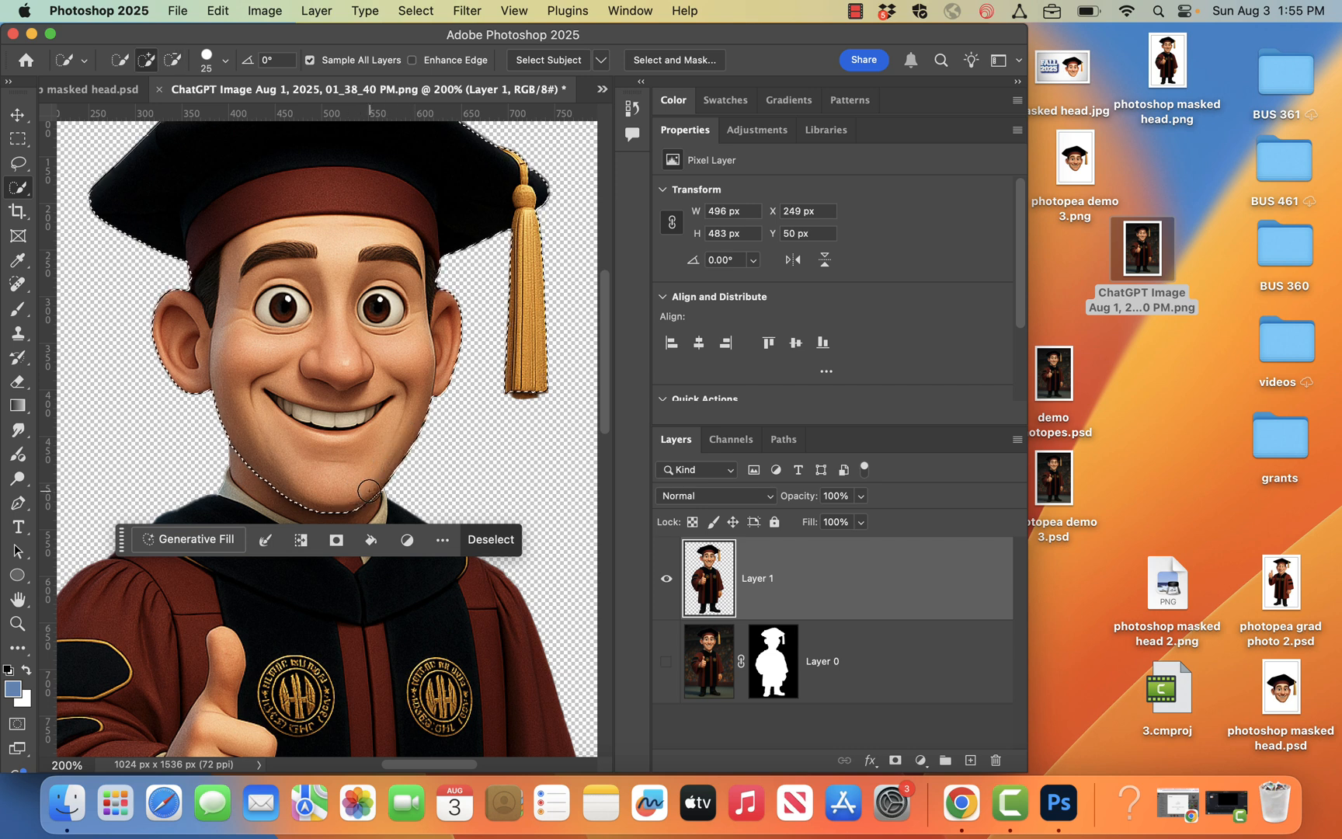
# Add a layer mask to Layer 1 from the head selection and check the whole masked head.
pyautogui.scroll(-5, 369, 490)
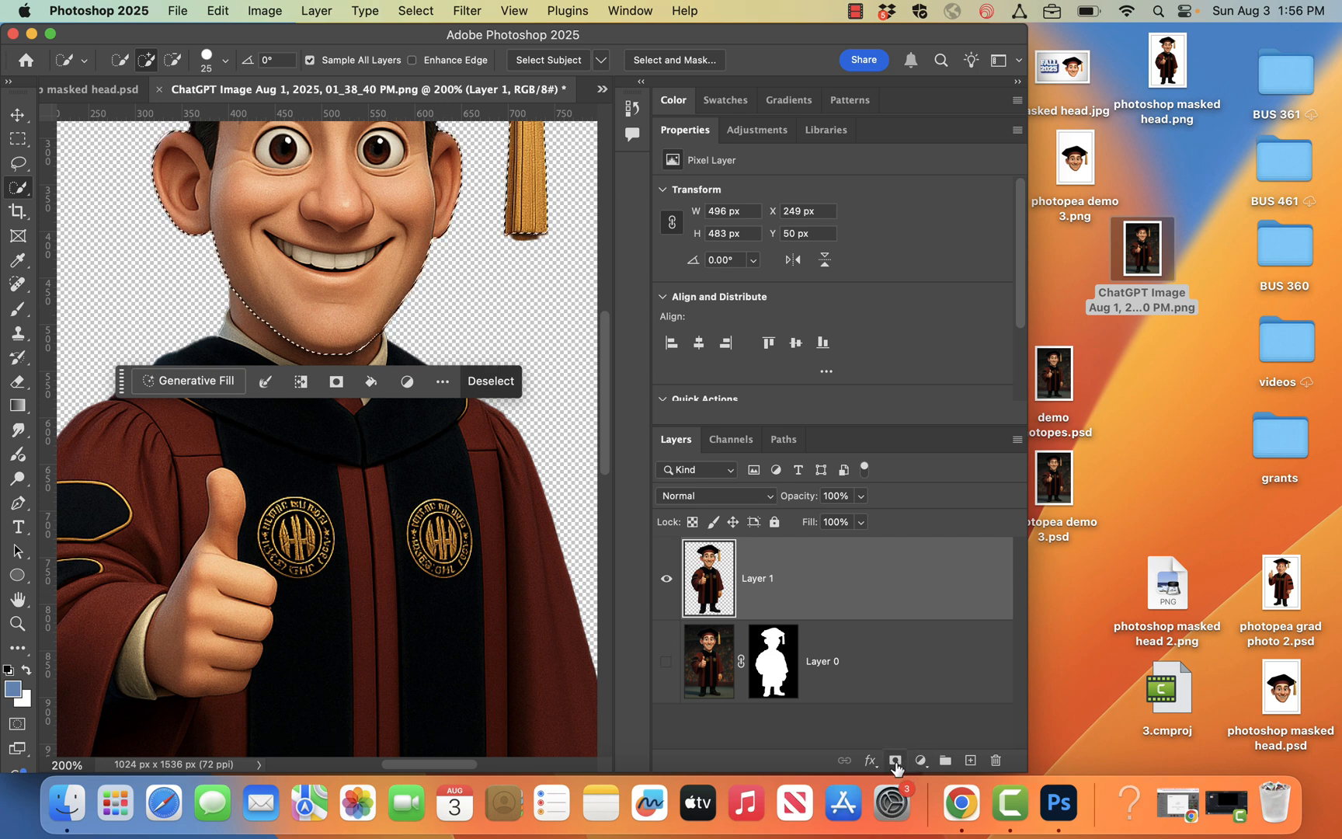
pyautogui.click(339, 389)
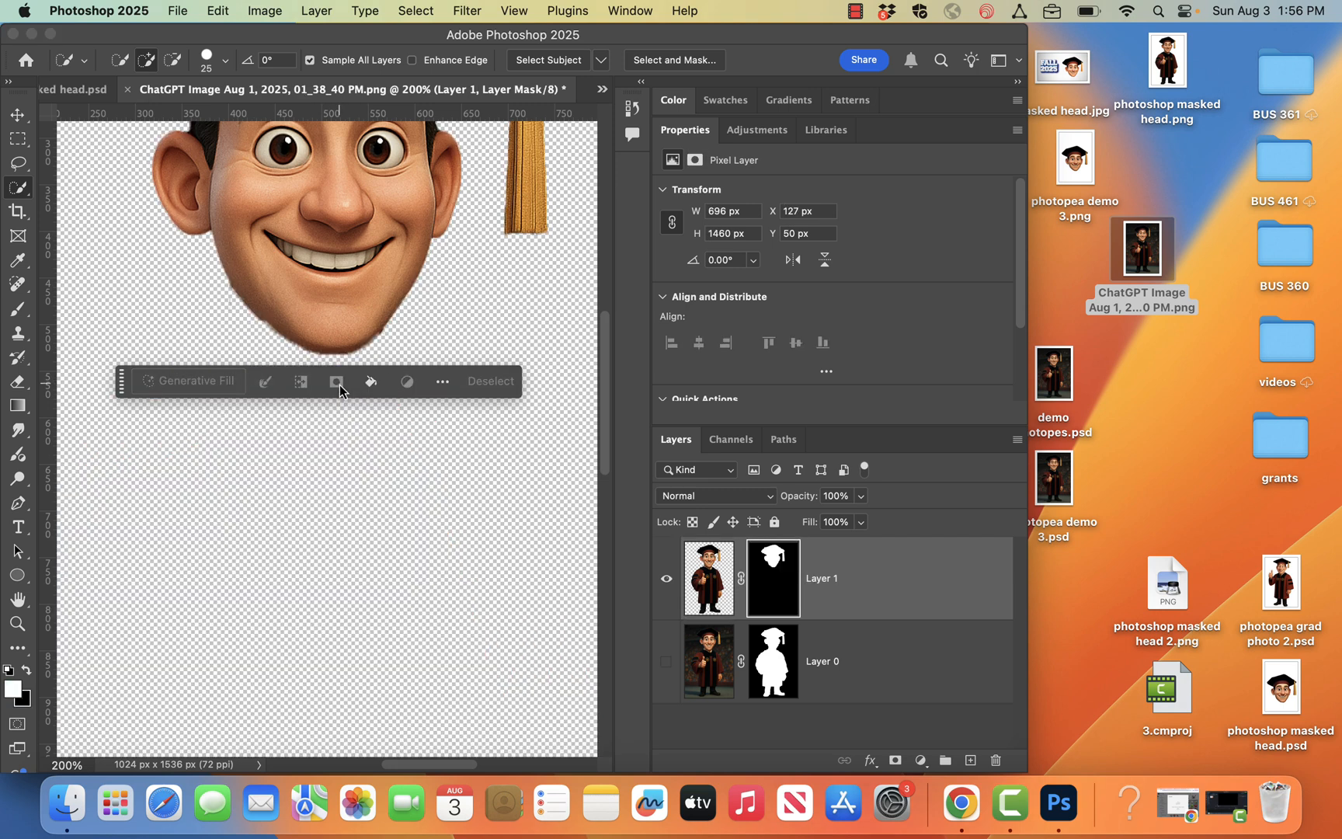
pyautogui.scroll(5, 340, 384)
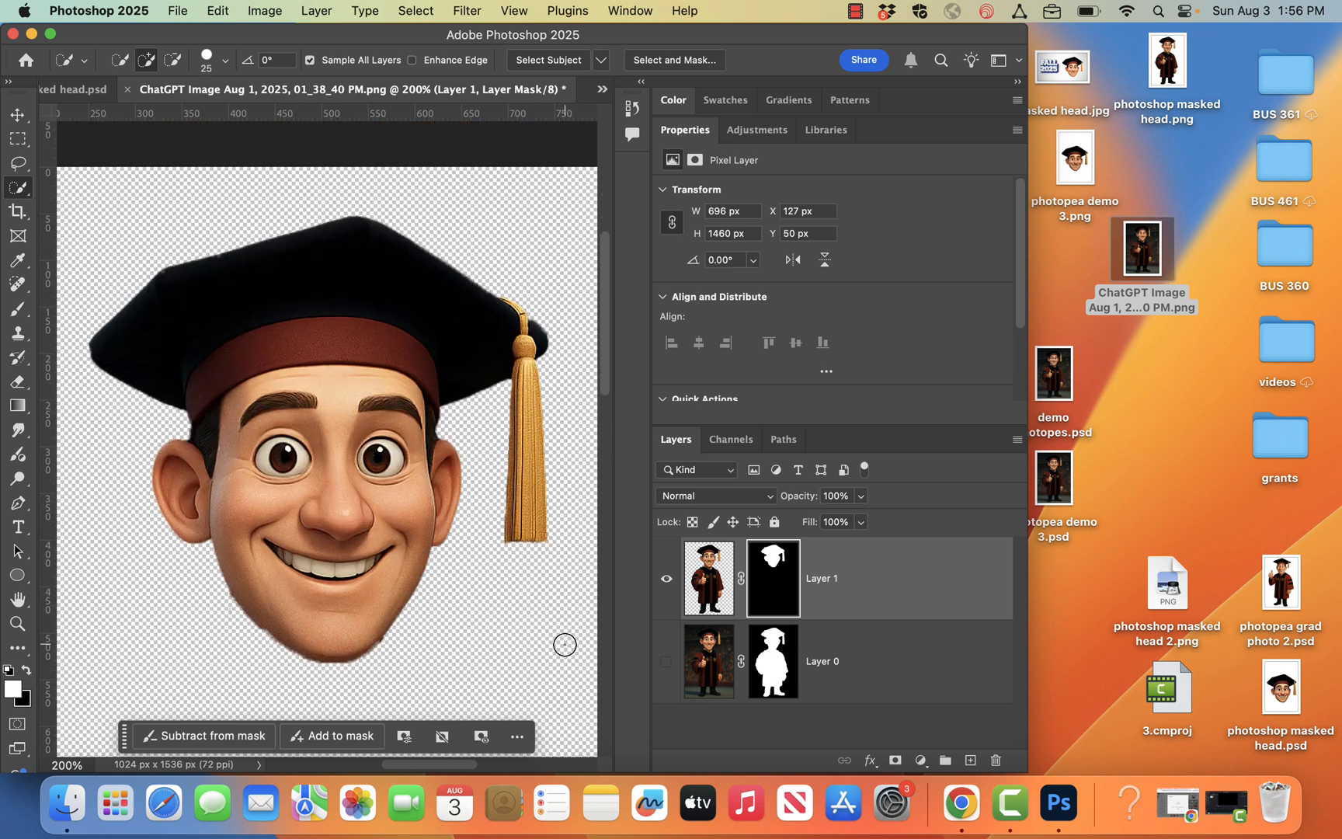
# Inspect Layer 1's mask on its own, return to the image, and set up an 80 px black brush for mask clean-up.
pyautogui.keyDown('alt'); pyautogui.click(780, 597); pyautogui.keyUp('alt')
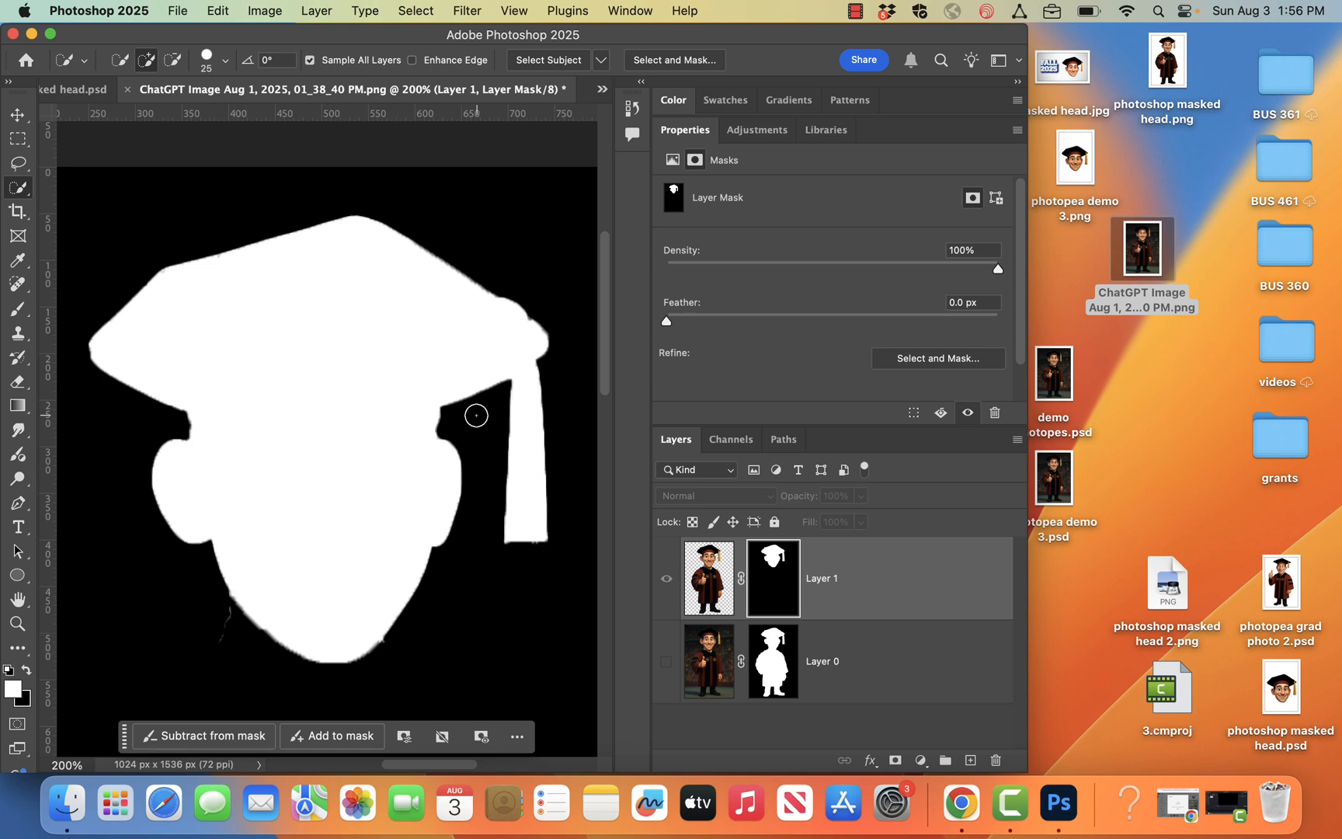
pyautogui.keyDown('alt'); pyautogui.click(765, 581); pyautogui.keyUp('alt')
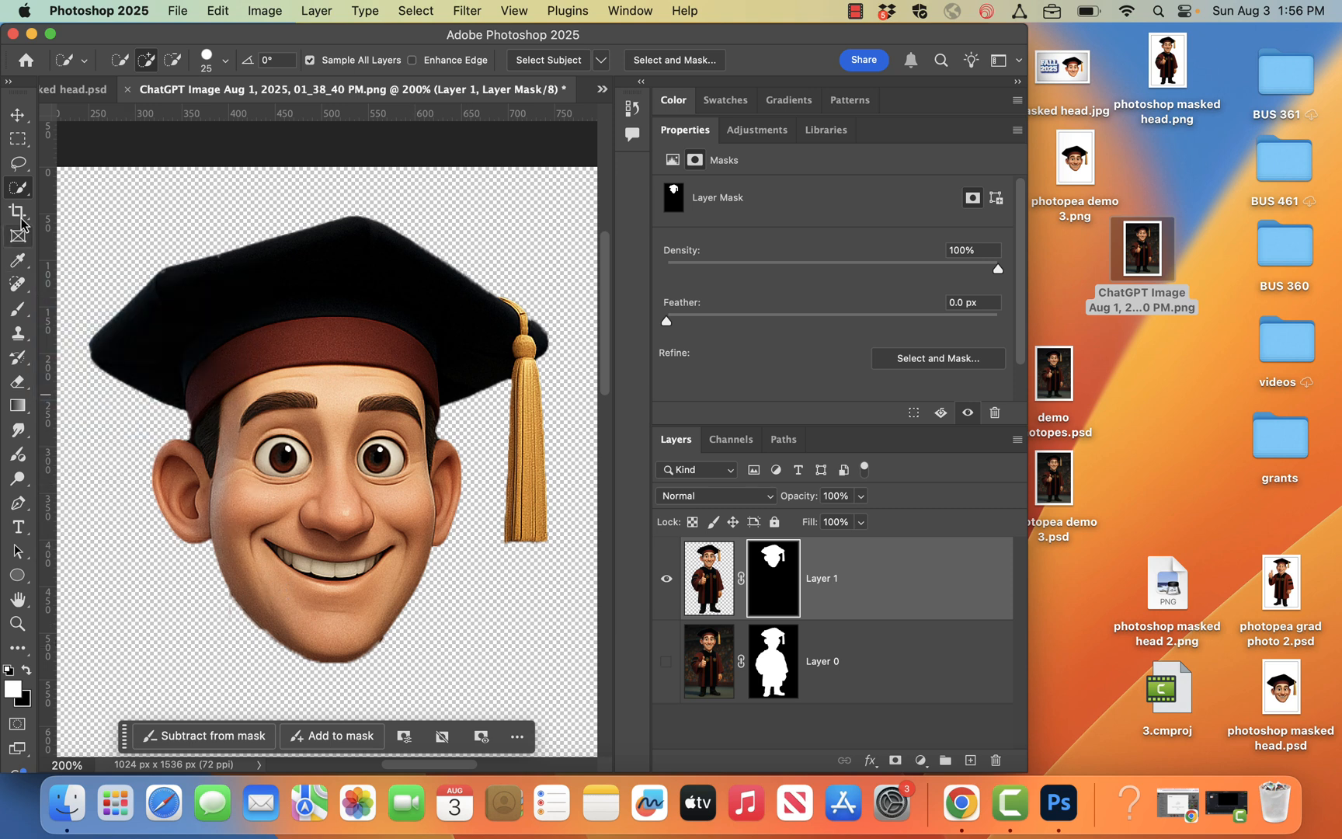
pyautogui.click(17, 311)
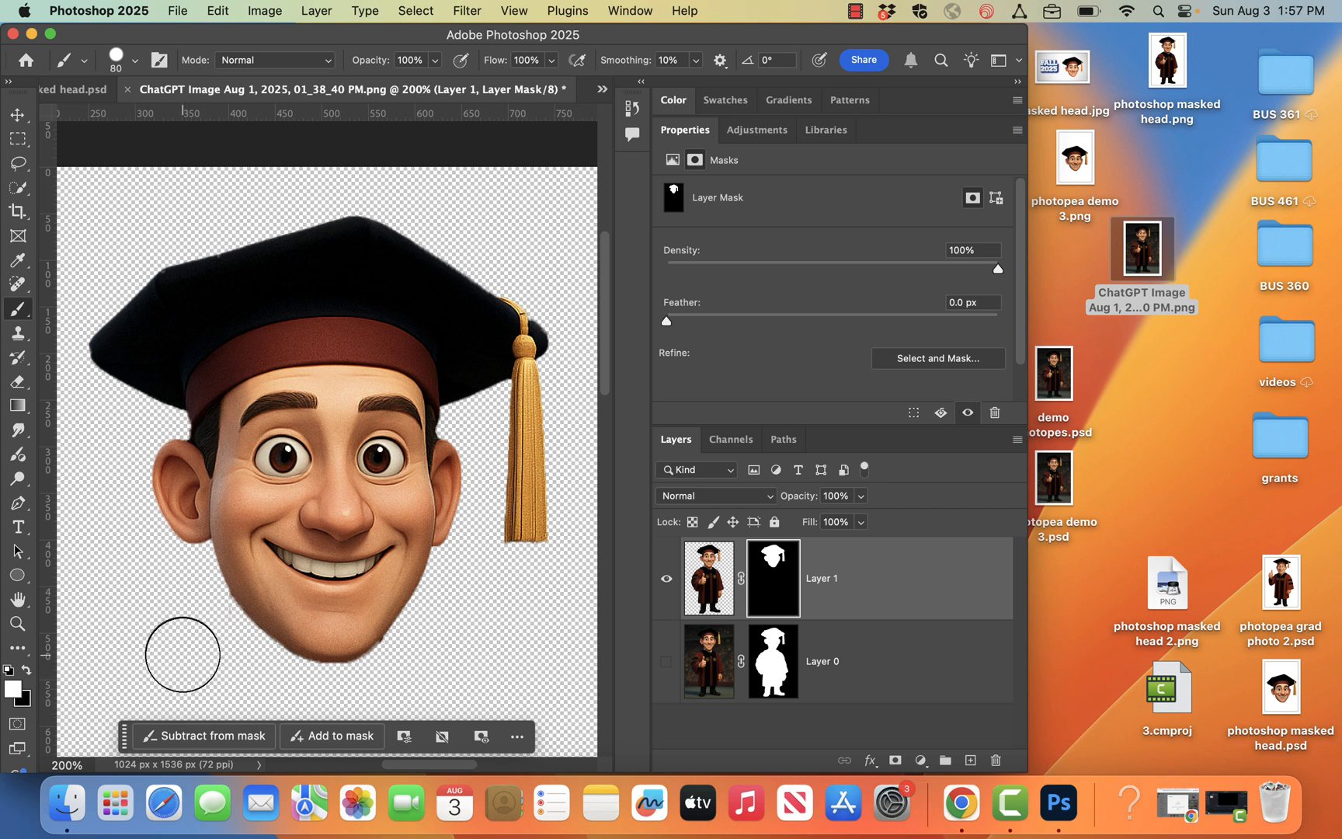
pyautogui.press('x')
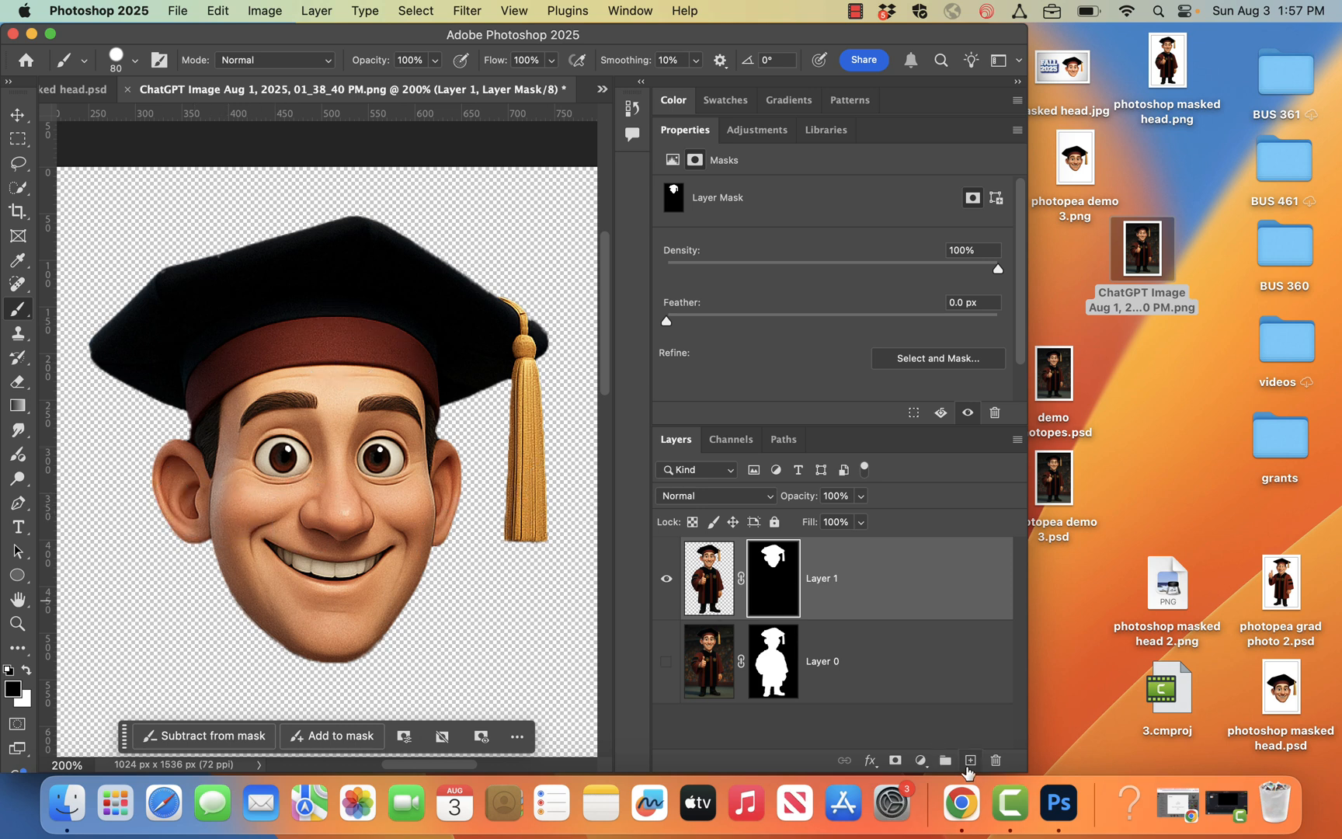
# Add a new layer, stamp the visible masked head onto it, and hide Layer 1.
pyautogui.click(971, 761)
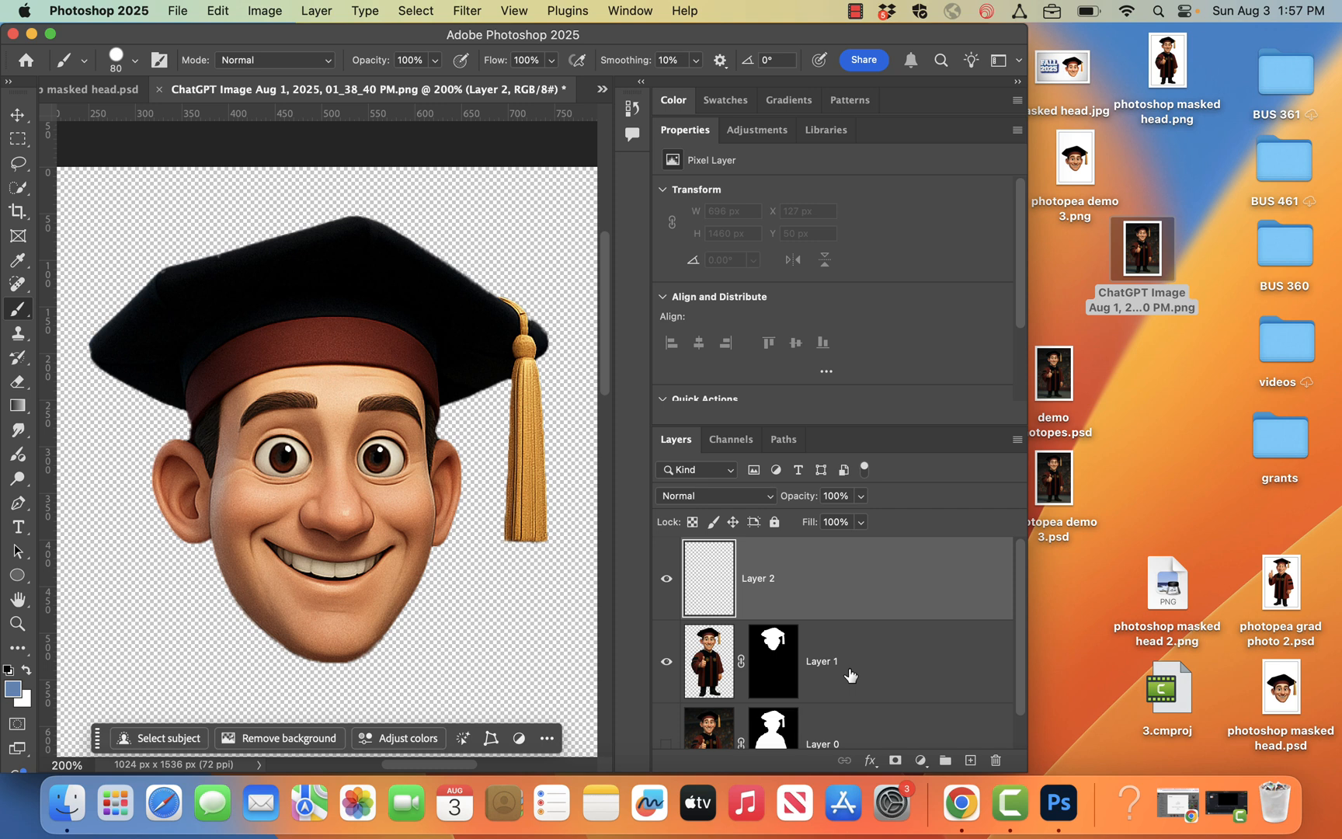
pyautogui.press('super+alt+shift+e')
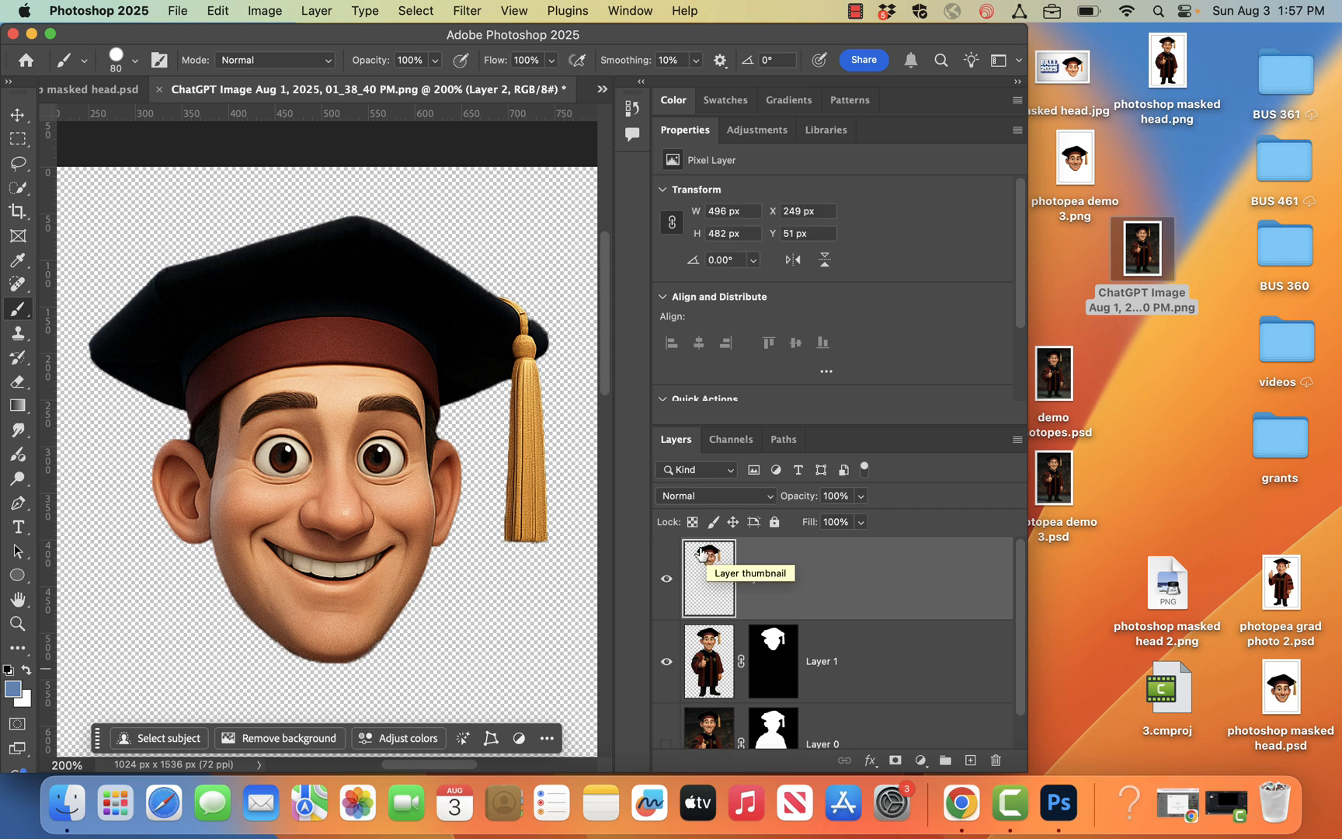
pyautogui.click(666, 663)
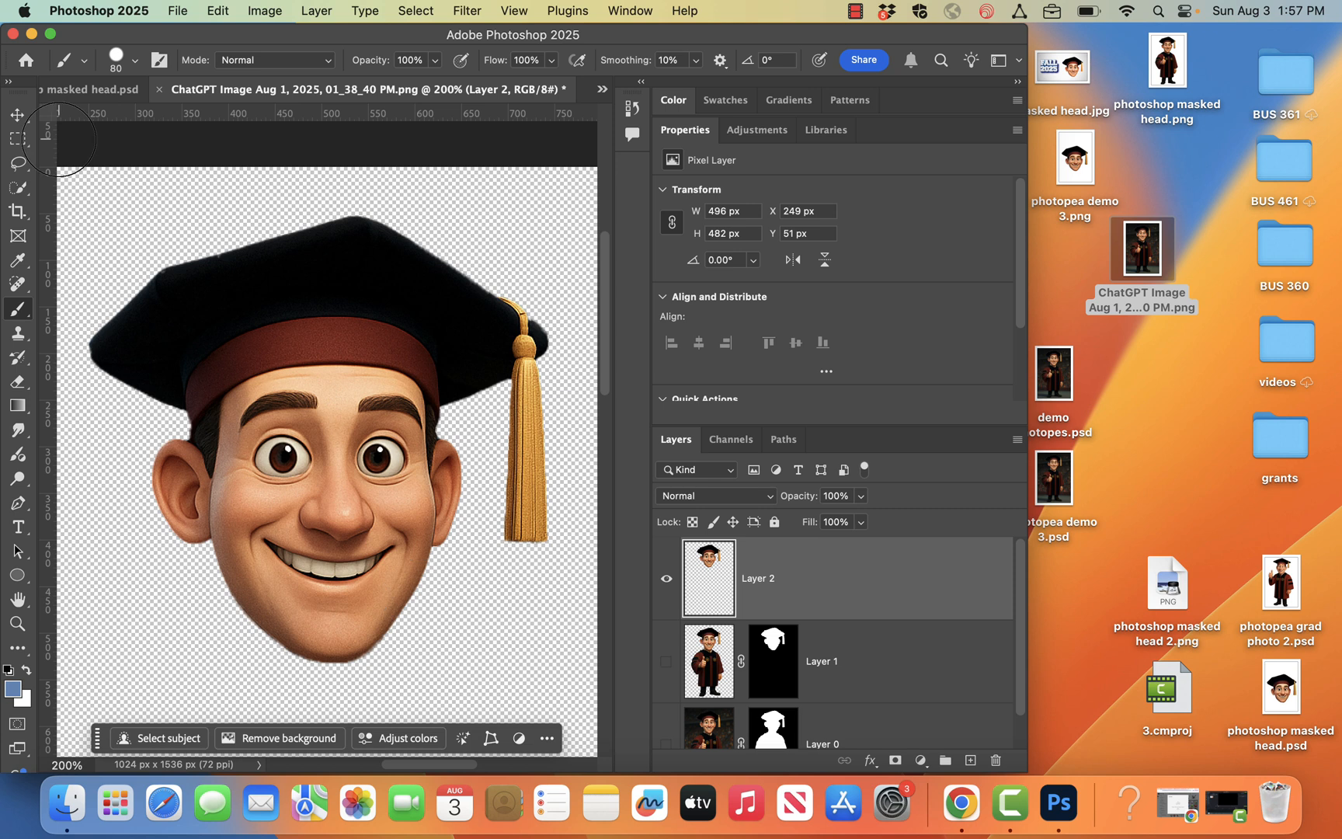
# Centre the stamped head on the canvas, scale it up proportionally to about 181%, and deselect the layer.
pyautogui.click(14, 116)
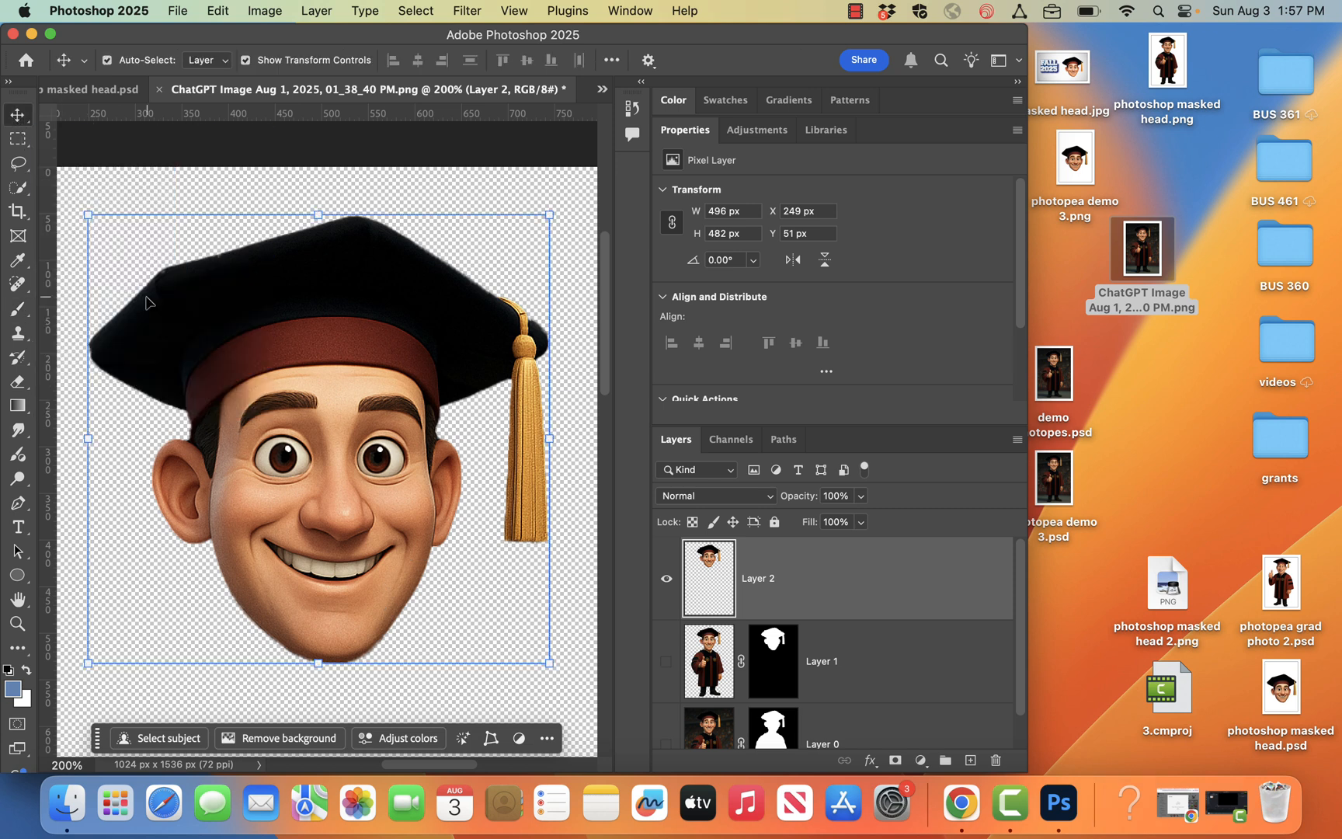
pyautogui.press('super+0')
pyautogui.moveTo(333, 237); pyautogui.dragTo(338, 421)
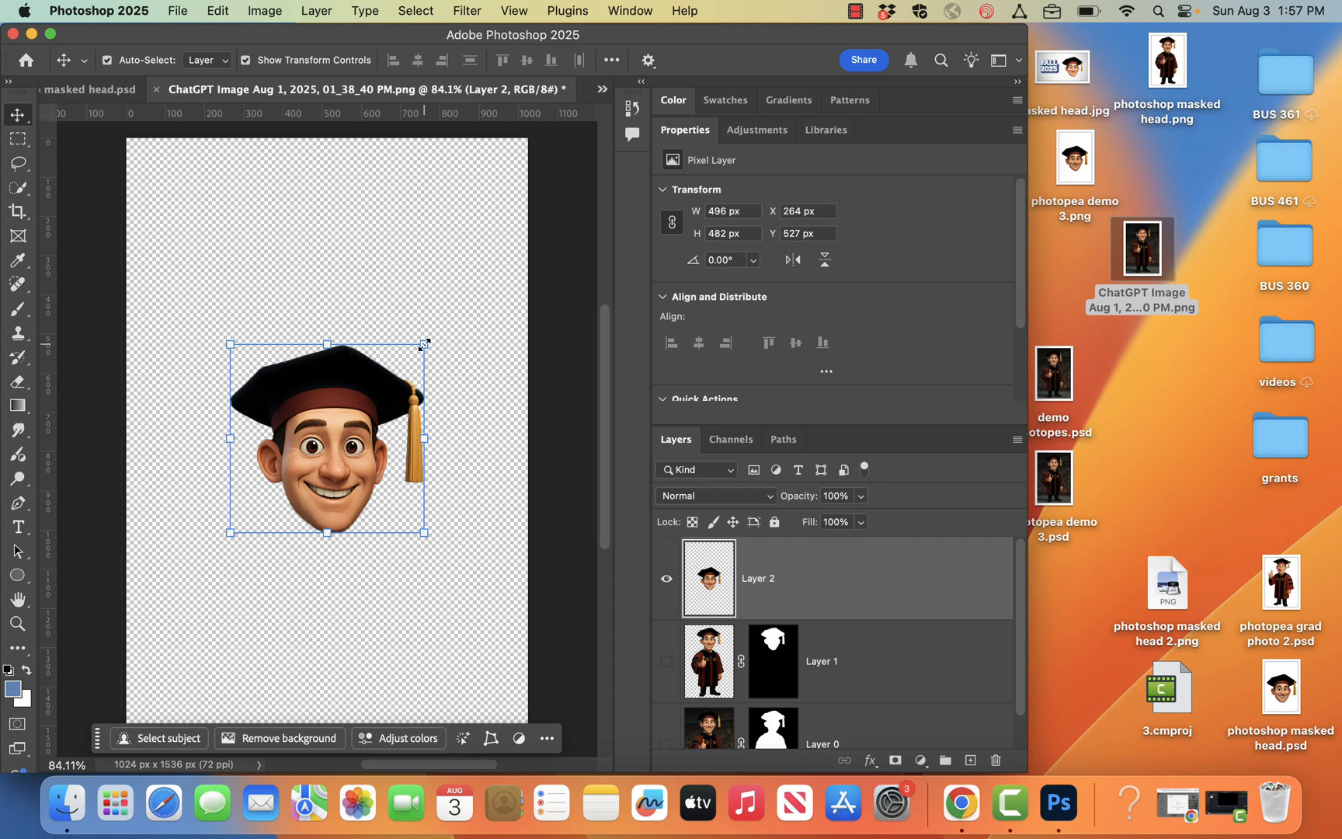
pyautogui.moveTo(425, 344); pyautogui.dragTo(497, 261)
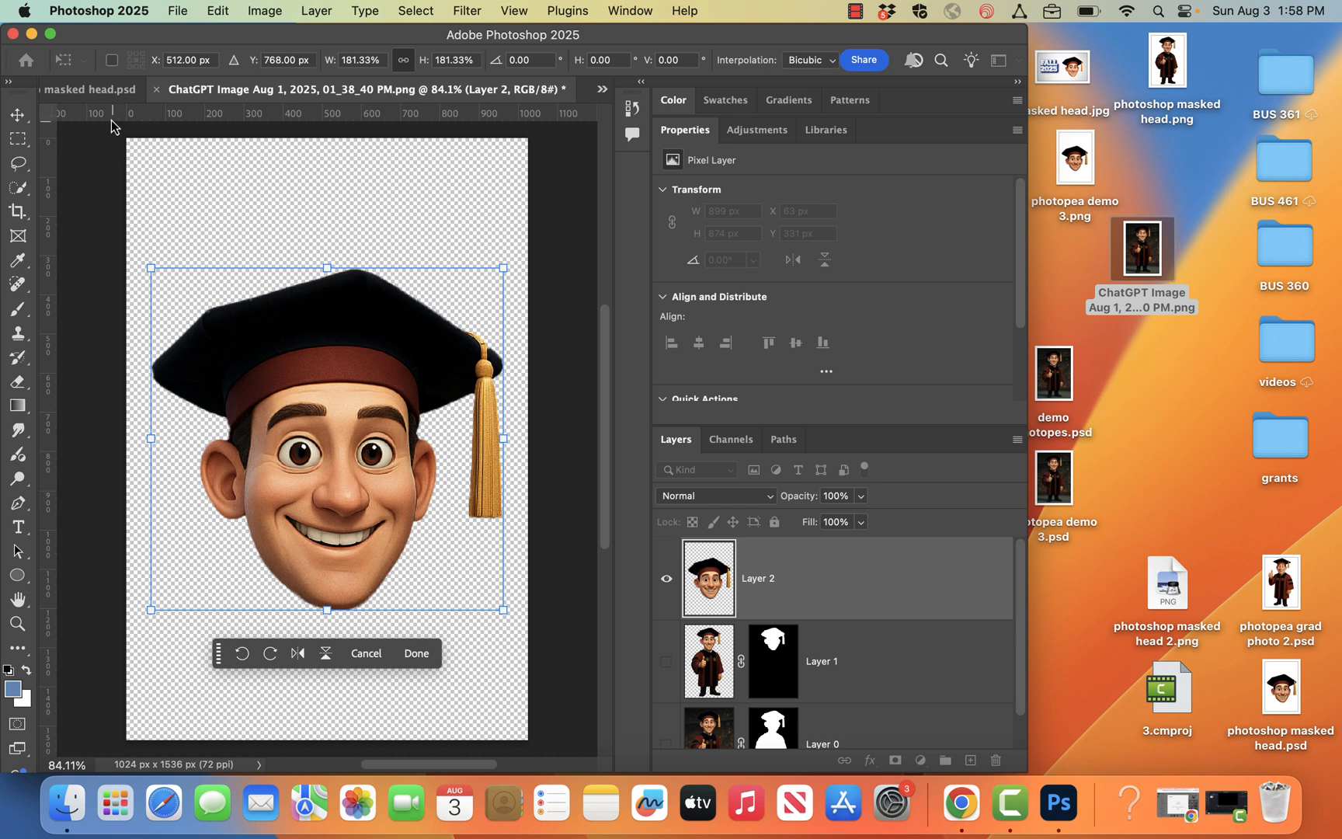
pyautogui.click(17, 115)
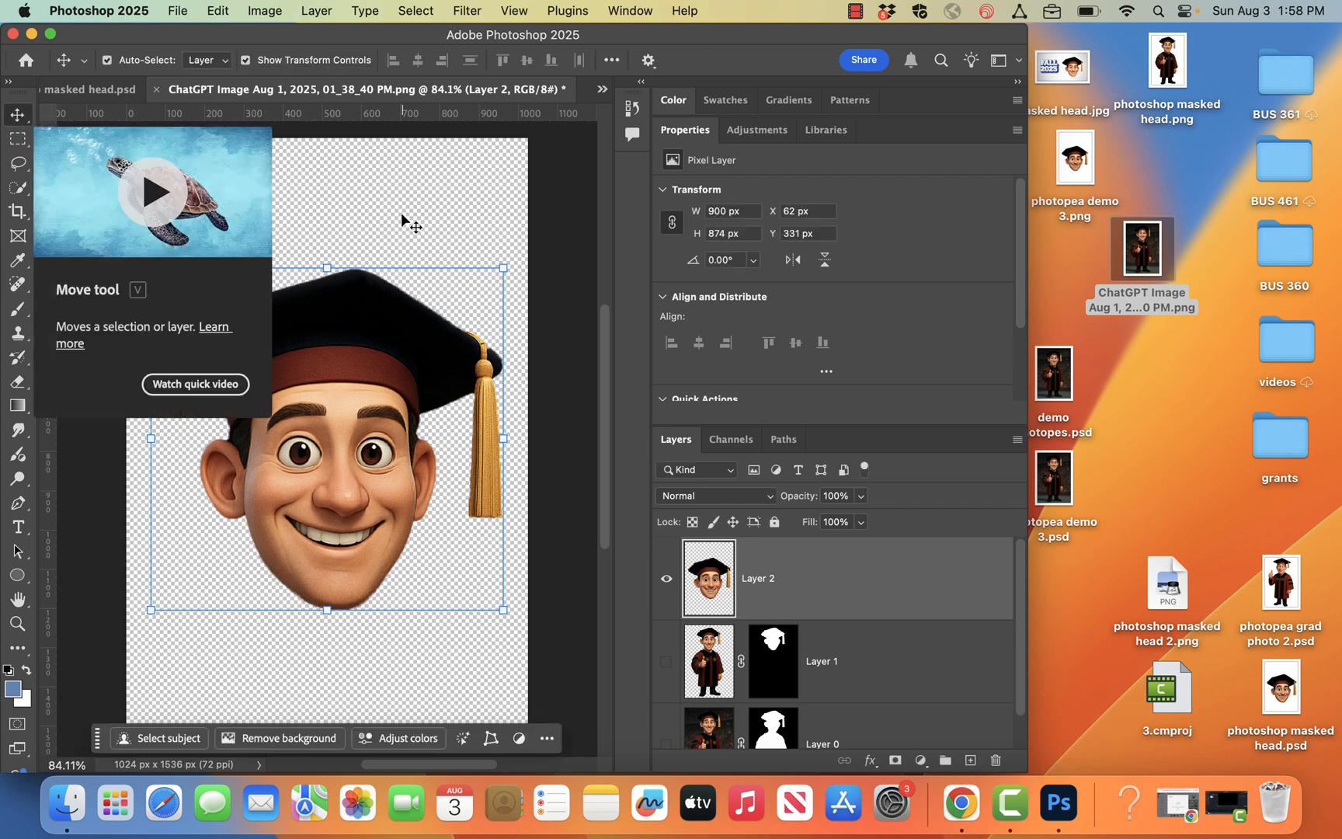
pyautogui.click(402, 222)
# Save the document to the desktop in Photoshop format as demo 3 photoshop.psd.
pyautogui.click(181, 9)
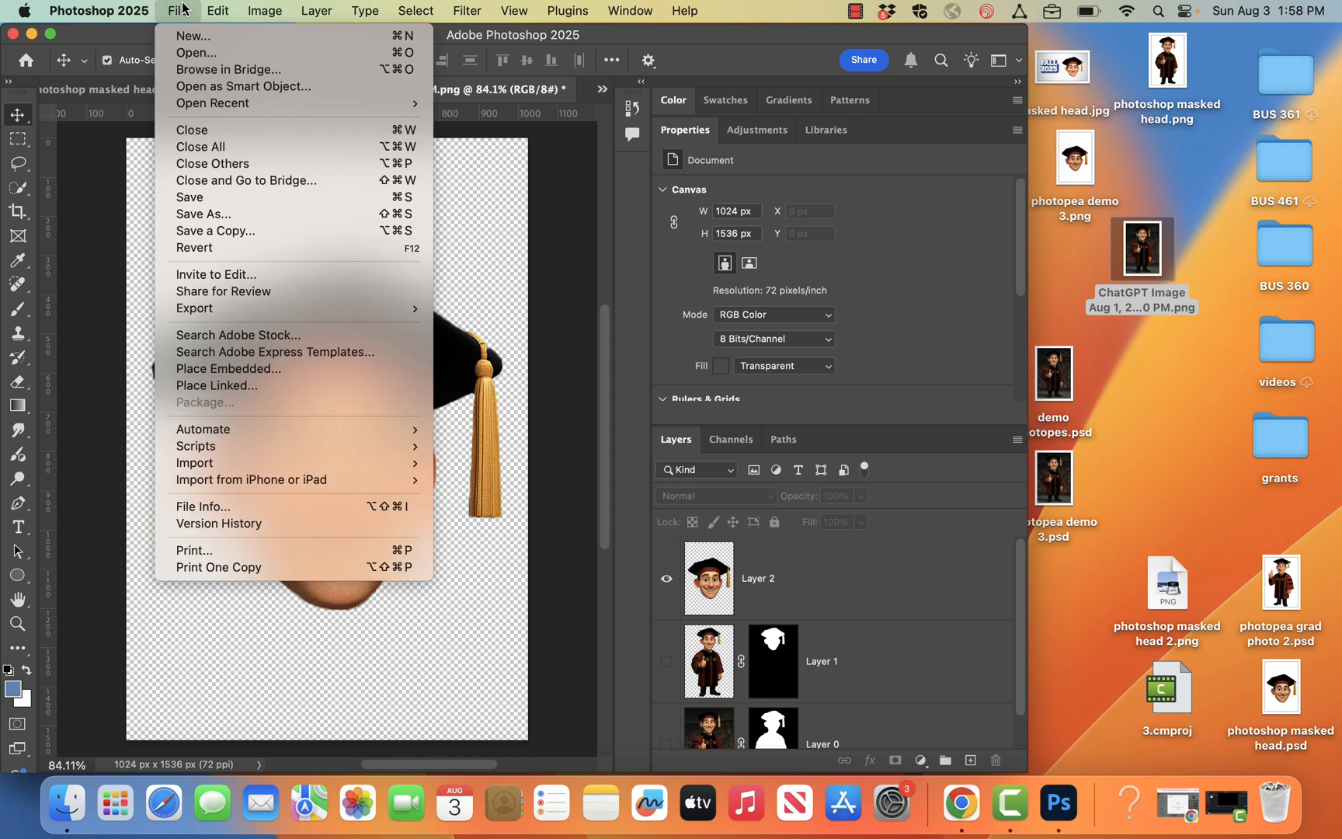
pyautogui.click(220, 221)
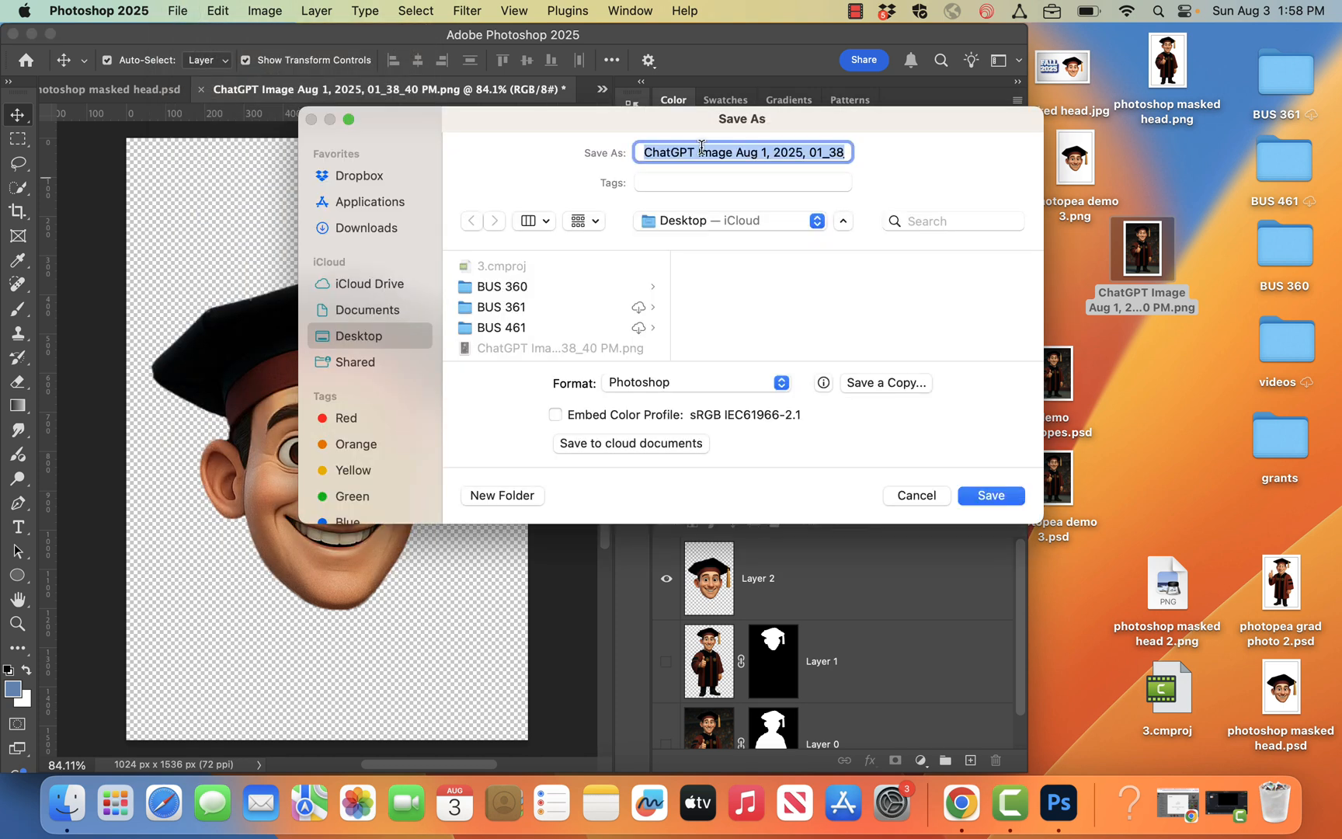
pyautogui.write('demo')
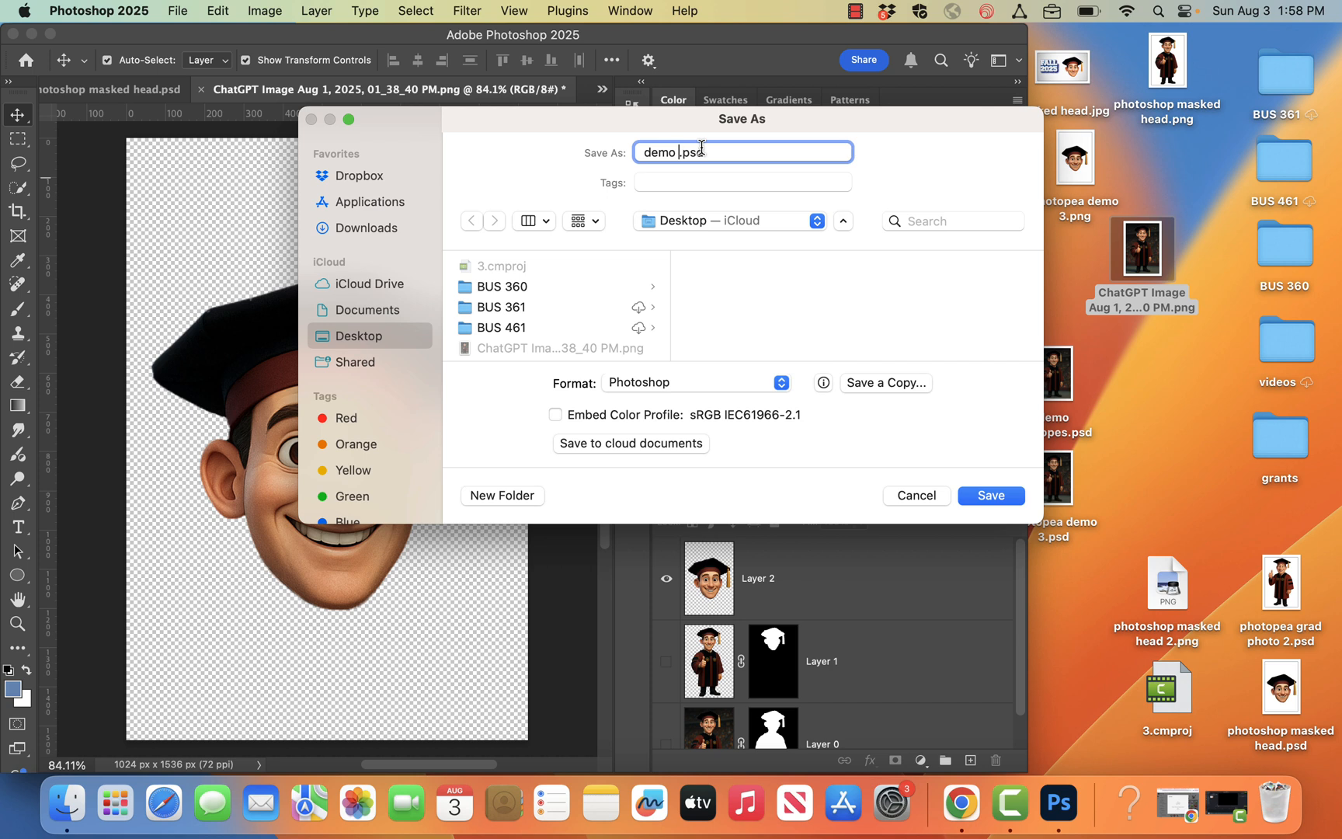
pyautogui.write(' 3 photoshop')
pyautogui.press('Return')
pyautogui.press('Return')
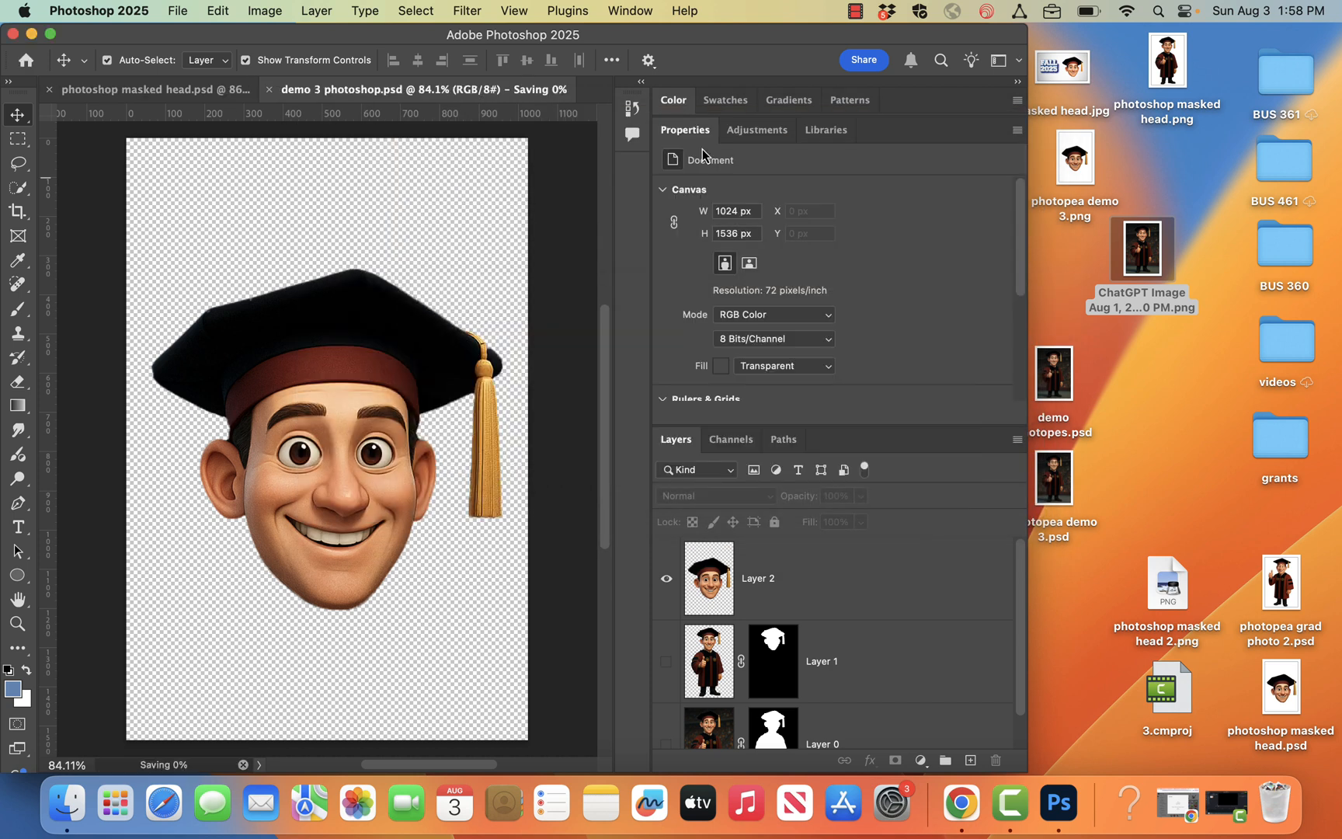
# Quick-export the masked head as a PNG named demo 3 photoshop to the desktop.
pyautogui.click(474, 11)
pyautogui.moveTo(178, 11)
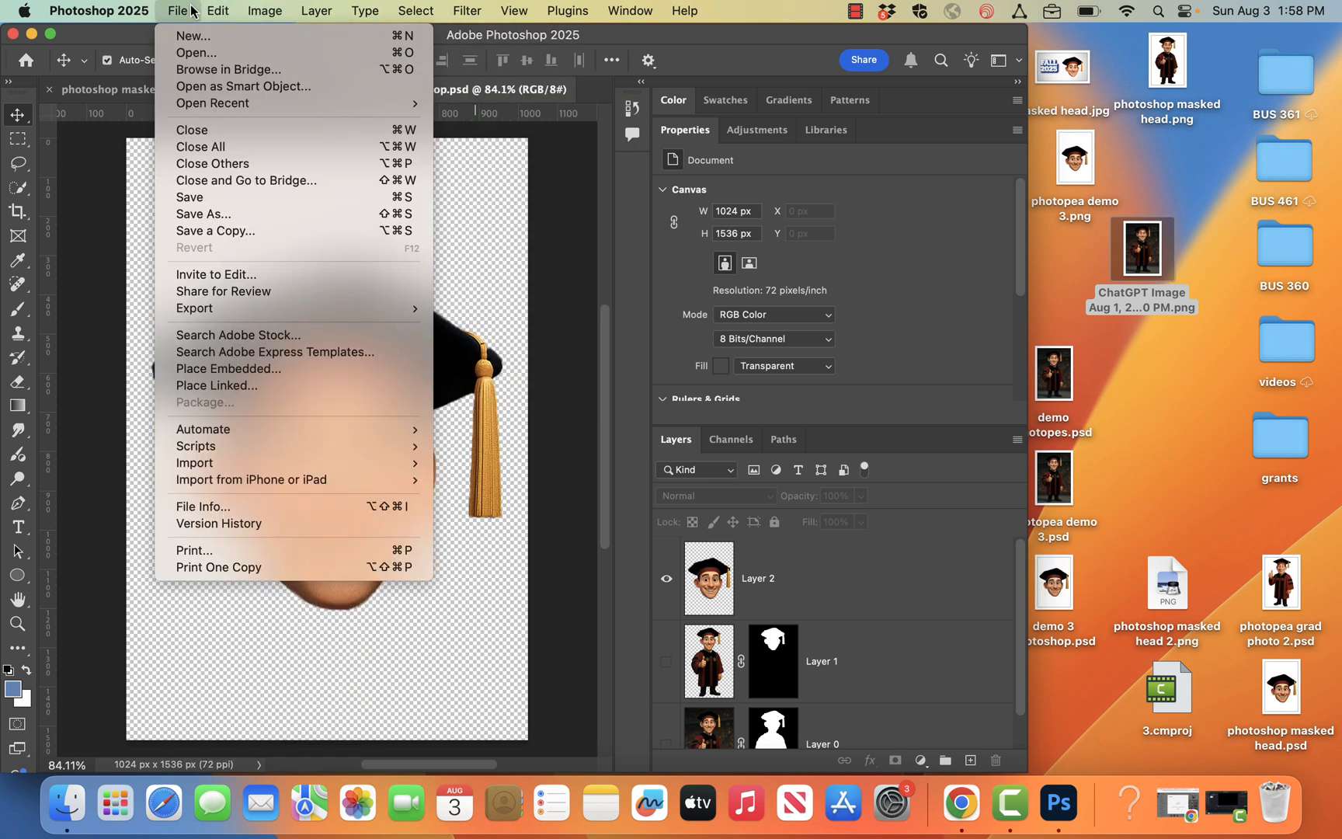
pyautogui.moveTo(247, 312)
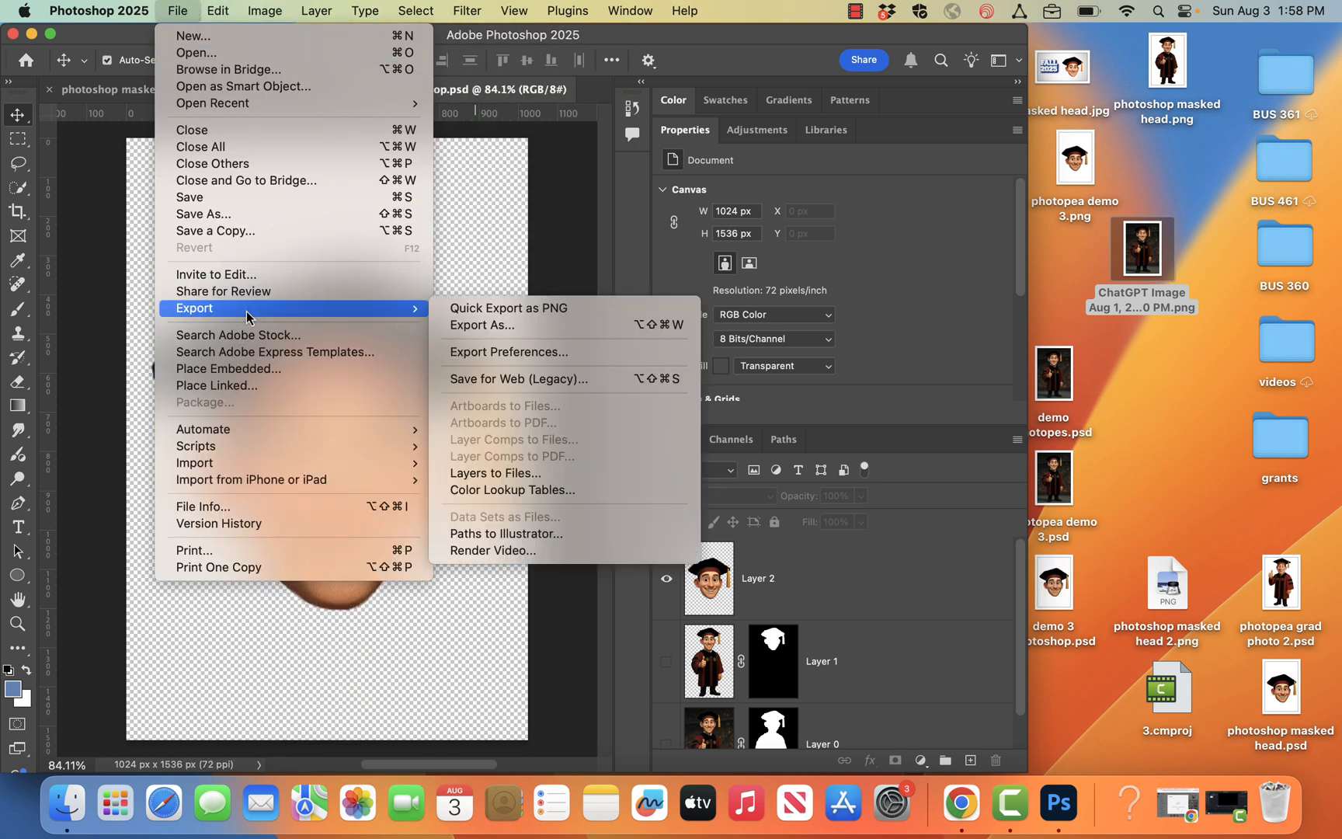
pyautogui.click(462, 309)
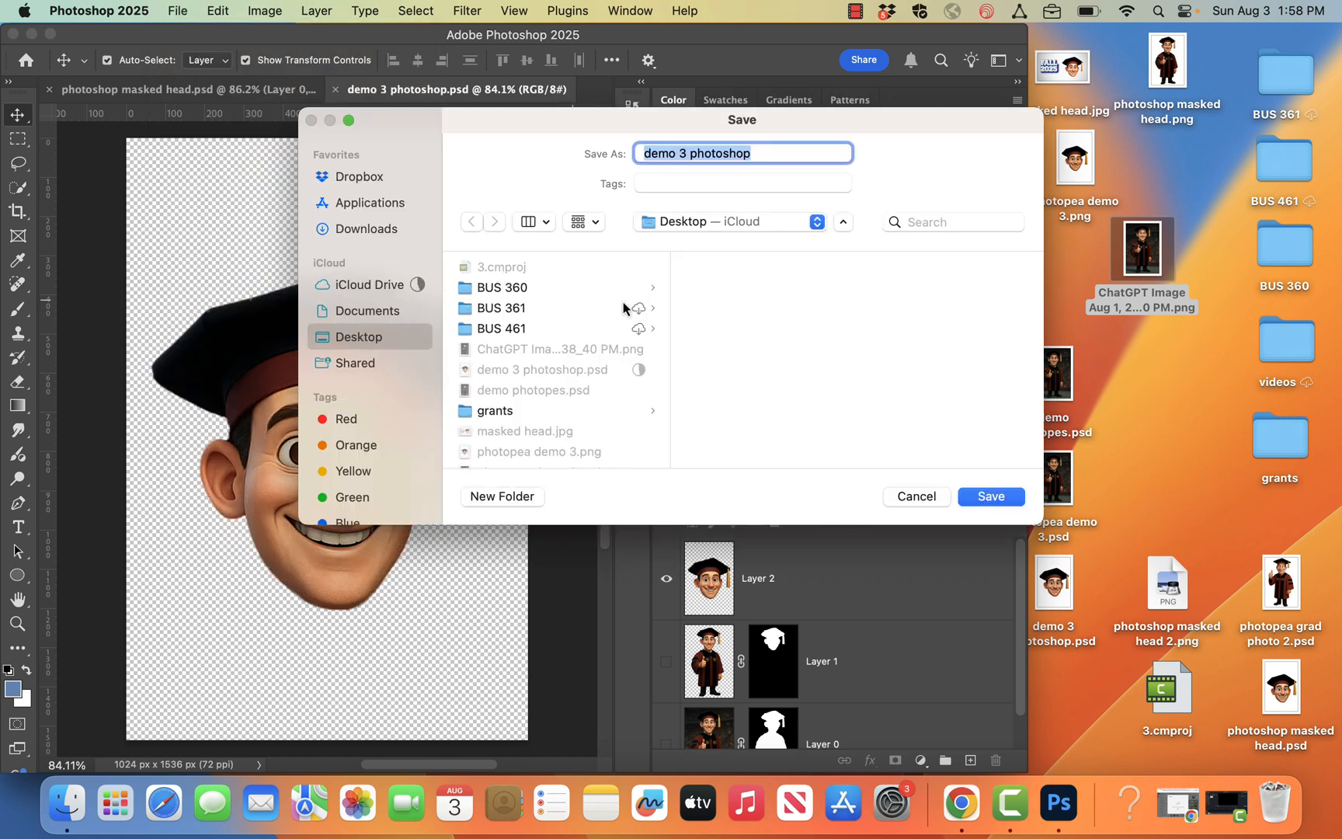
pyautogui.click(991, 497)
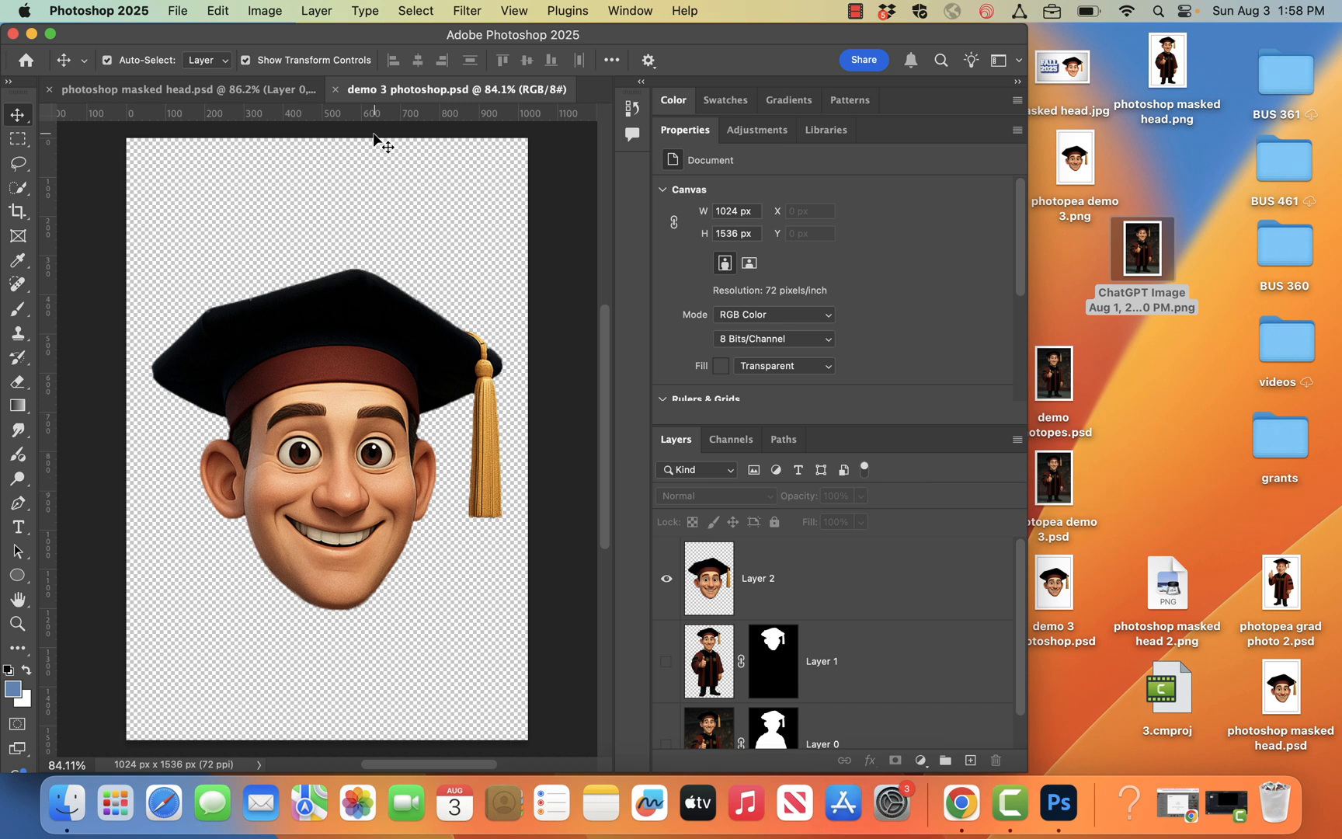
# Minimize Photoshop, switch to Canva in the browser, and create a new 1920 × 1080 px design.
pyautogui.click(33, 35)
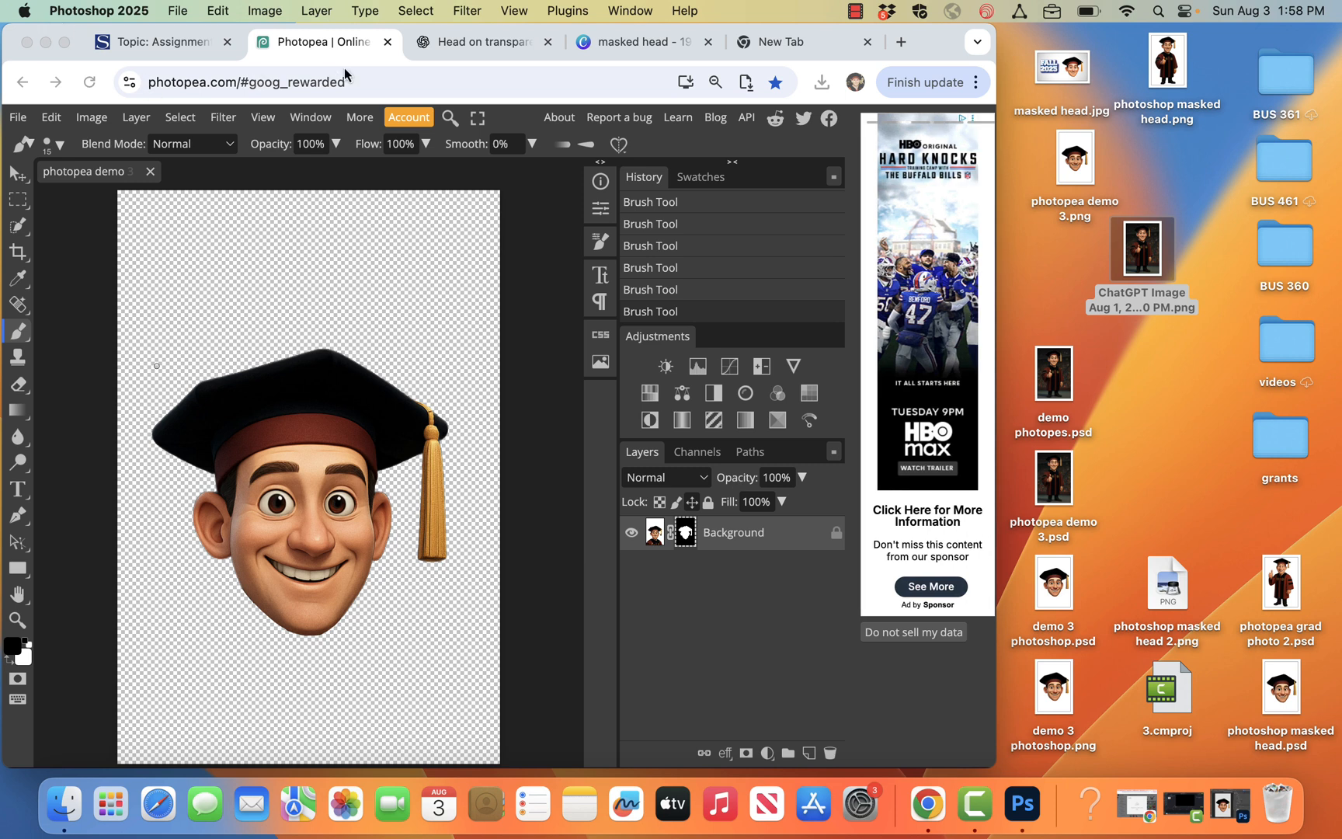
pyautogui.click(666, 43)
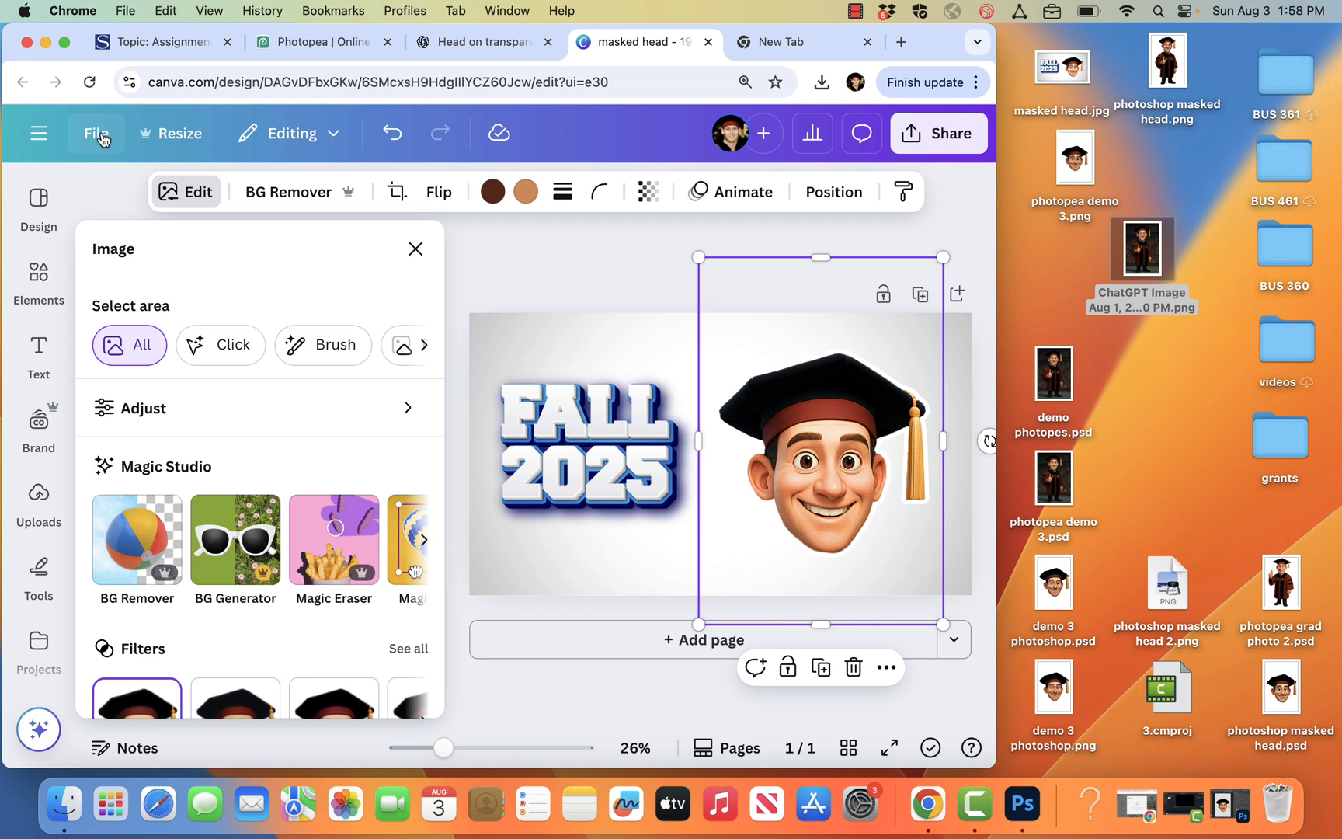
pyautogui.click(39, 133)
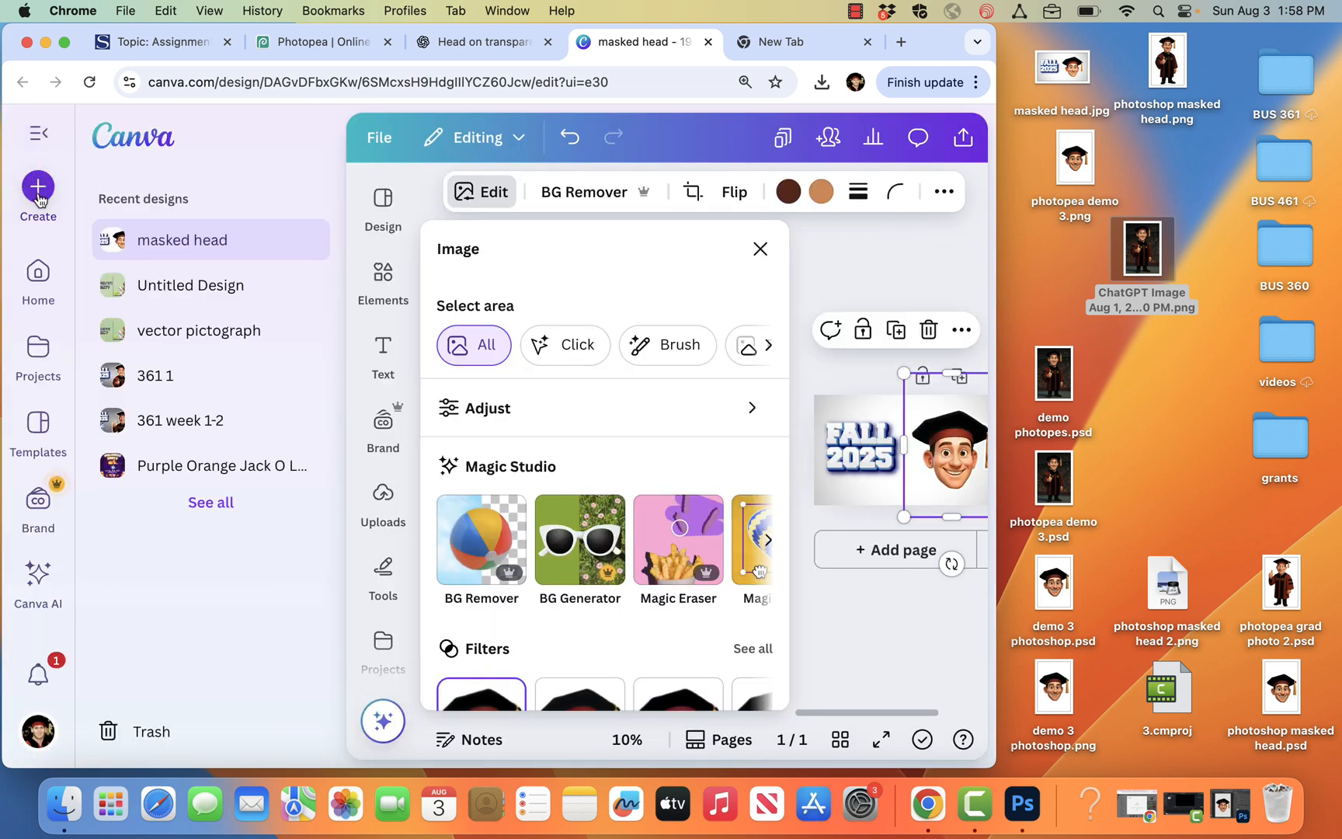
pyautogui.click(38, 187)
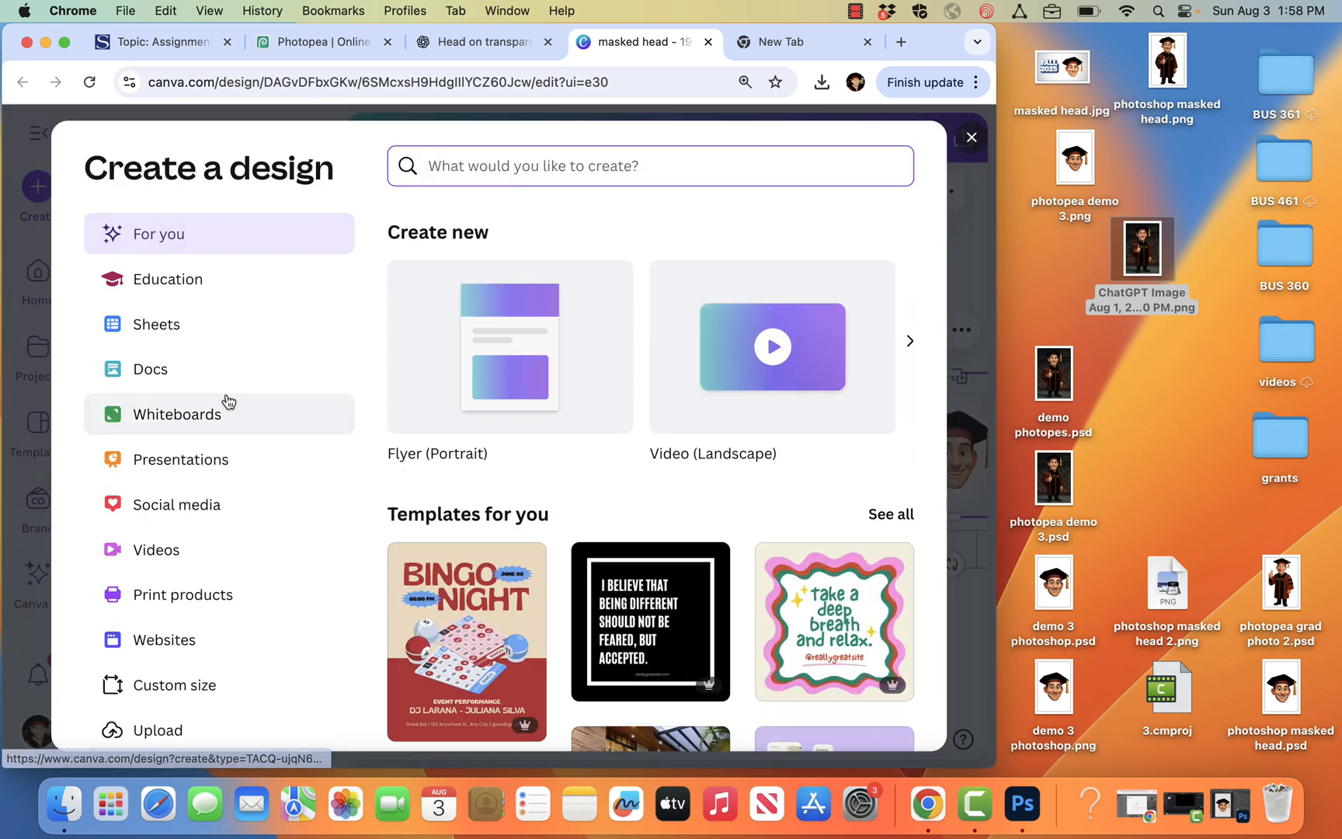
pyautogui.click(183, 687)
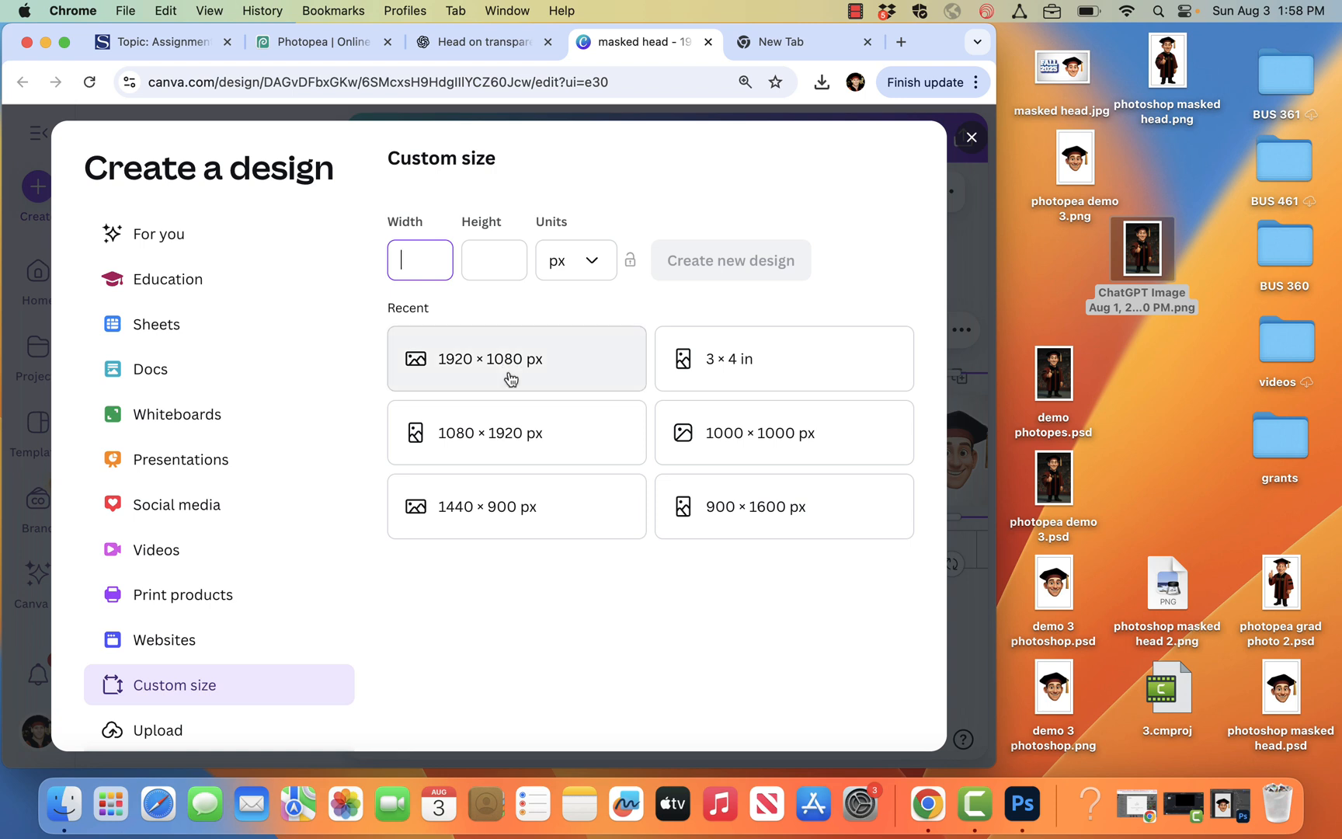
pyautogui.click(511, 379)
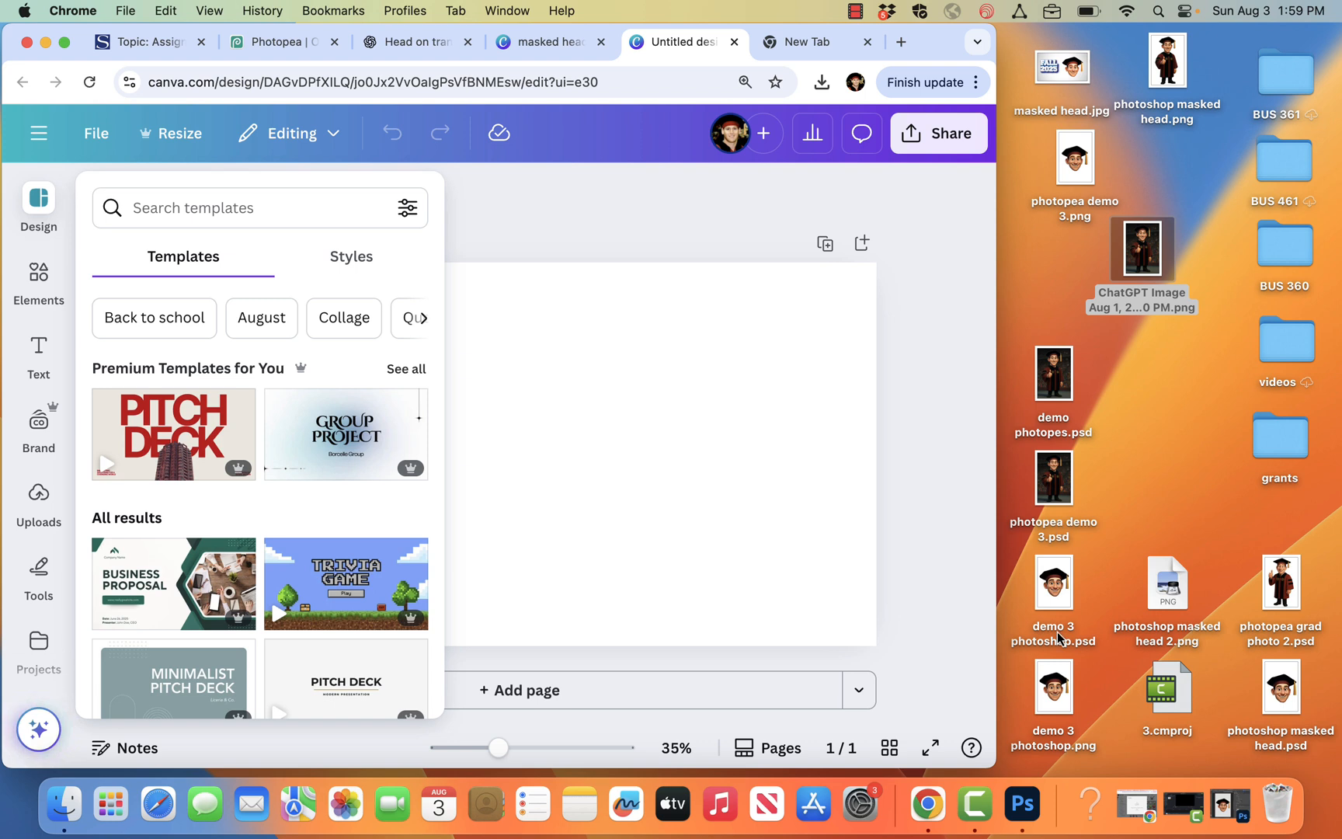
# Place demo 3 photoshop.png from the desktop on the page and enlarge the head to fill most of the right half.
pyautogui.moveTo(1056, 669); pyautogui.dragTo(723, 405)
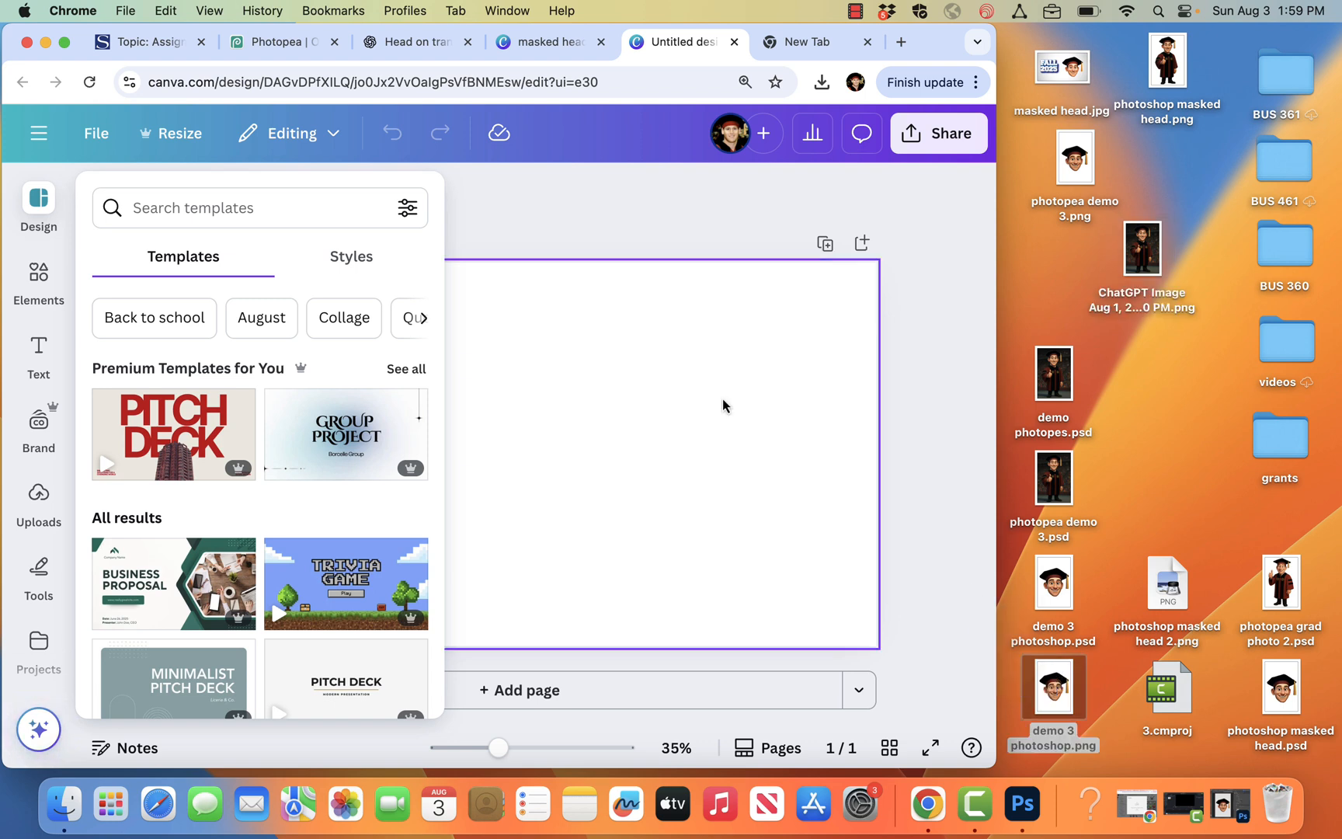
pyautogui.moveTo(552, 451); pyautogui.dragTo(635, 450)
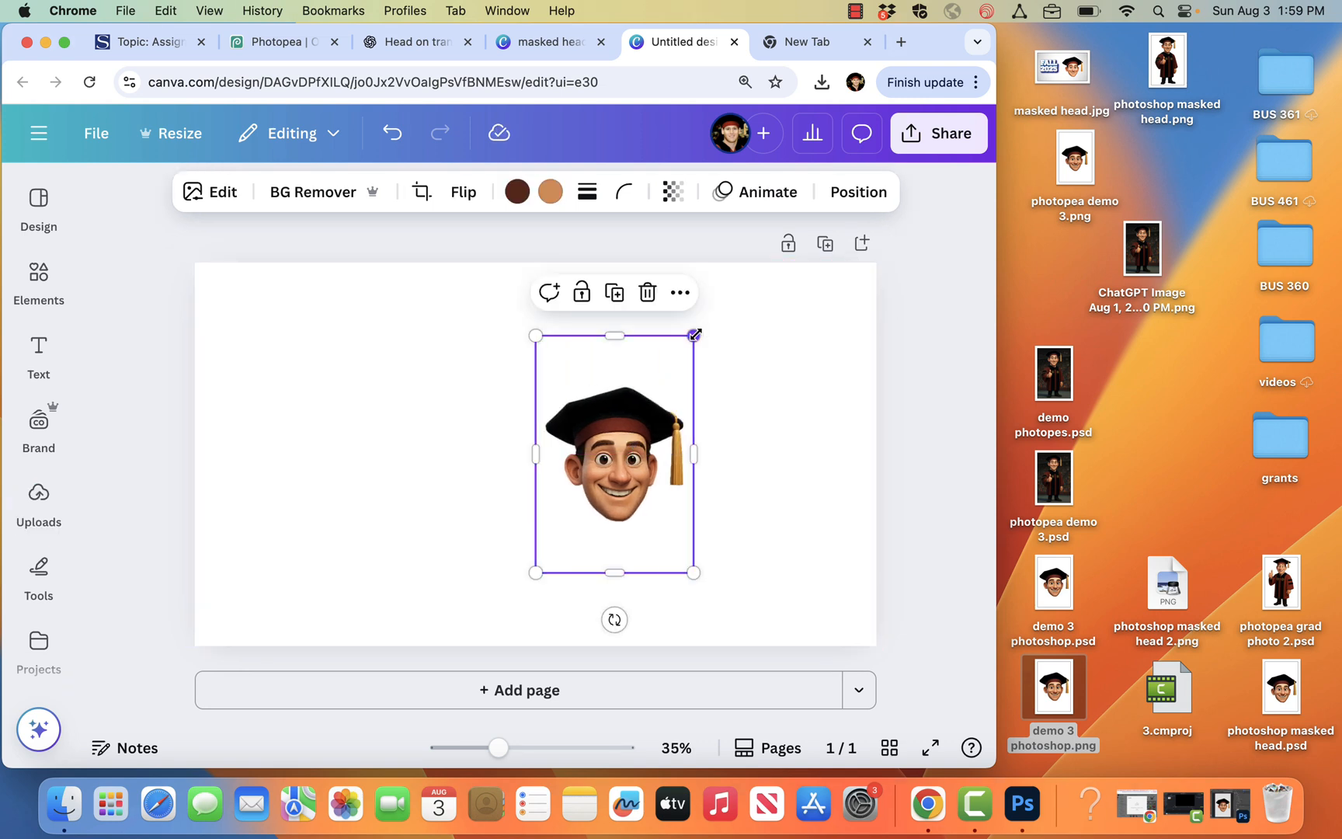
pyautogui.moveTo(694, 335); pyautogui.dragTo(862, 226)
pyautogui.moveTo(696, 401); pyautogui.dragTo(757, 403)
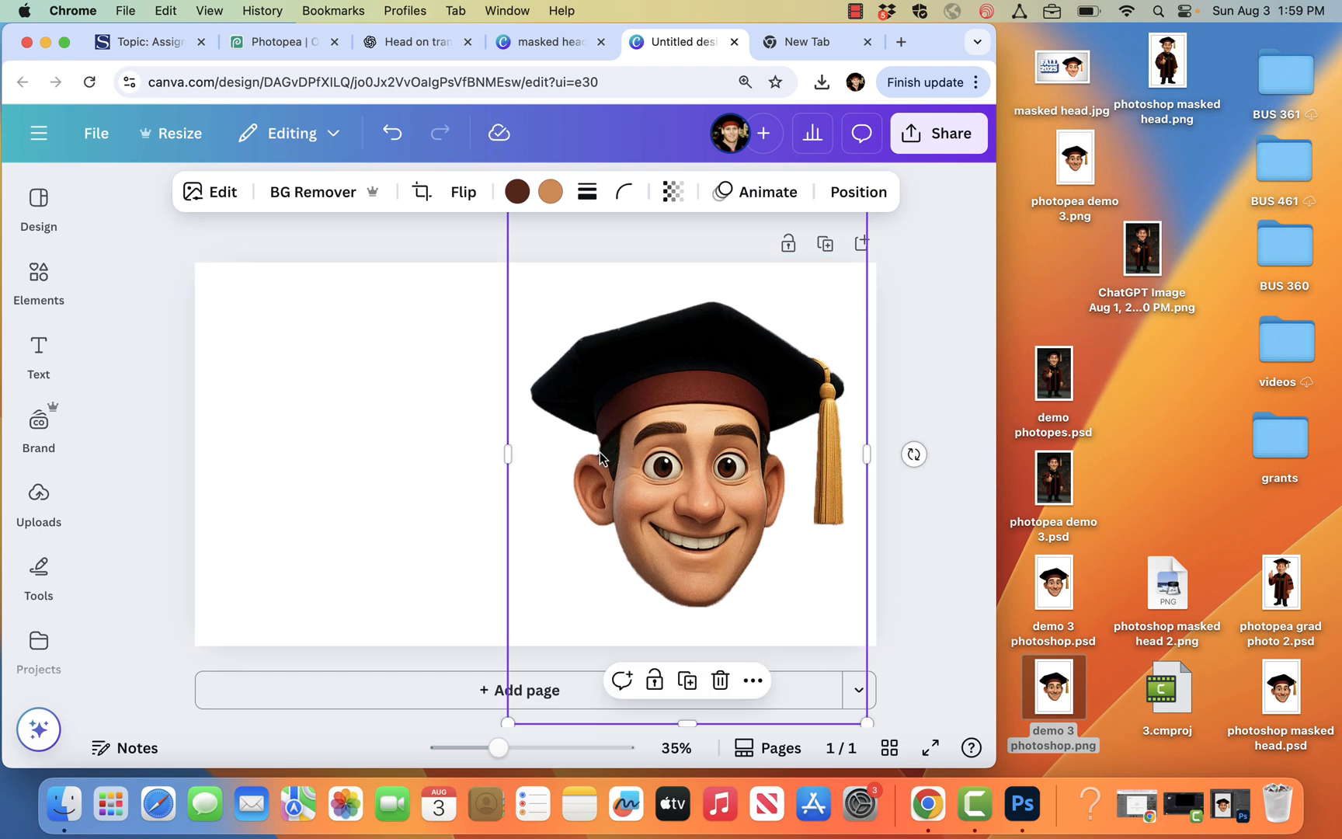
pyautogui.moveTo(619, 457); pyautogui.dragTo(620, 465)
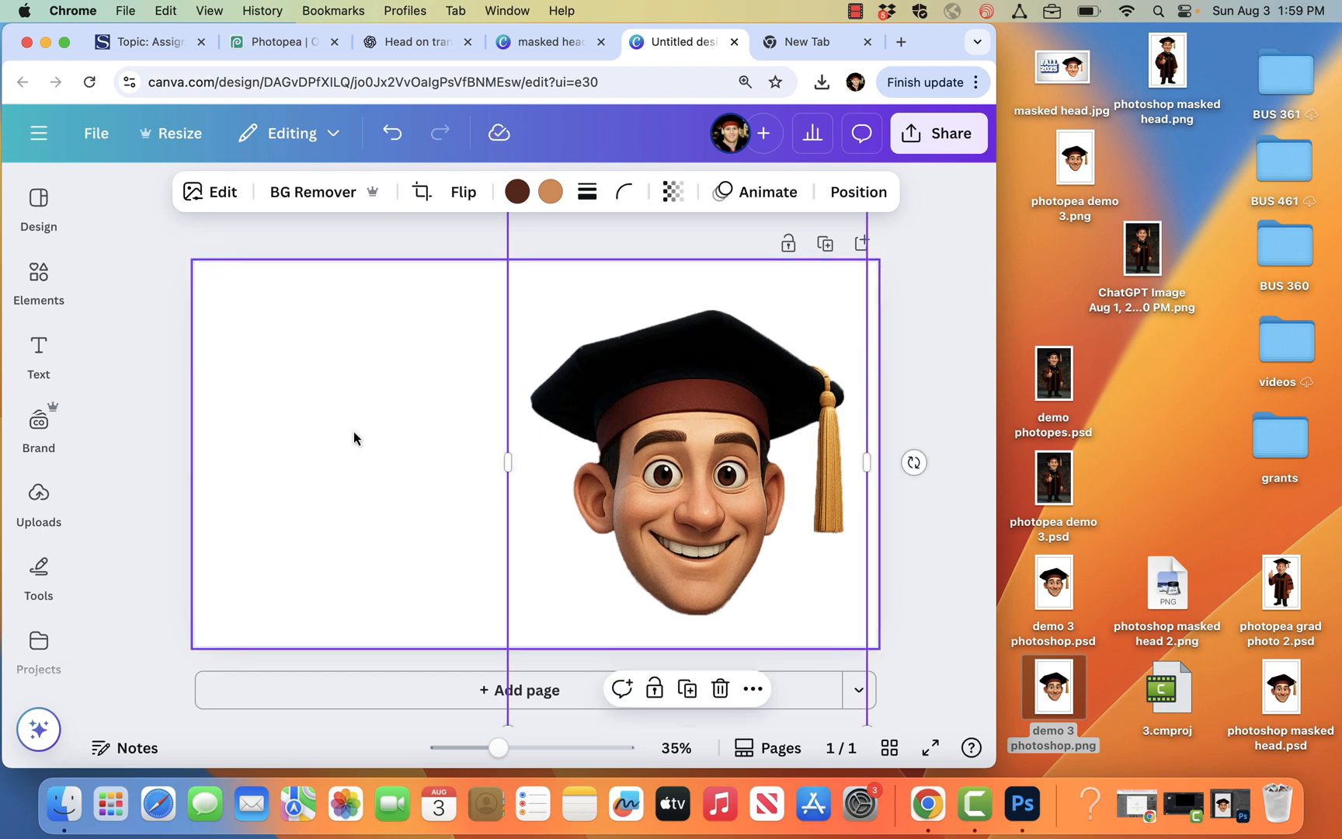
# Adjust the head image's light settings to Brightness 12 and Shadows 26.
pyautogui.click(116, 373)
pyautogui.click(652, 472)
pyautogui.click(222, 192)
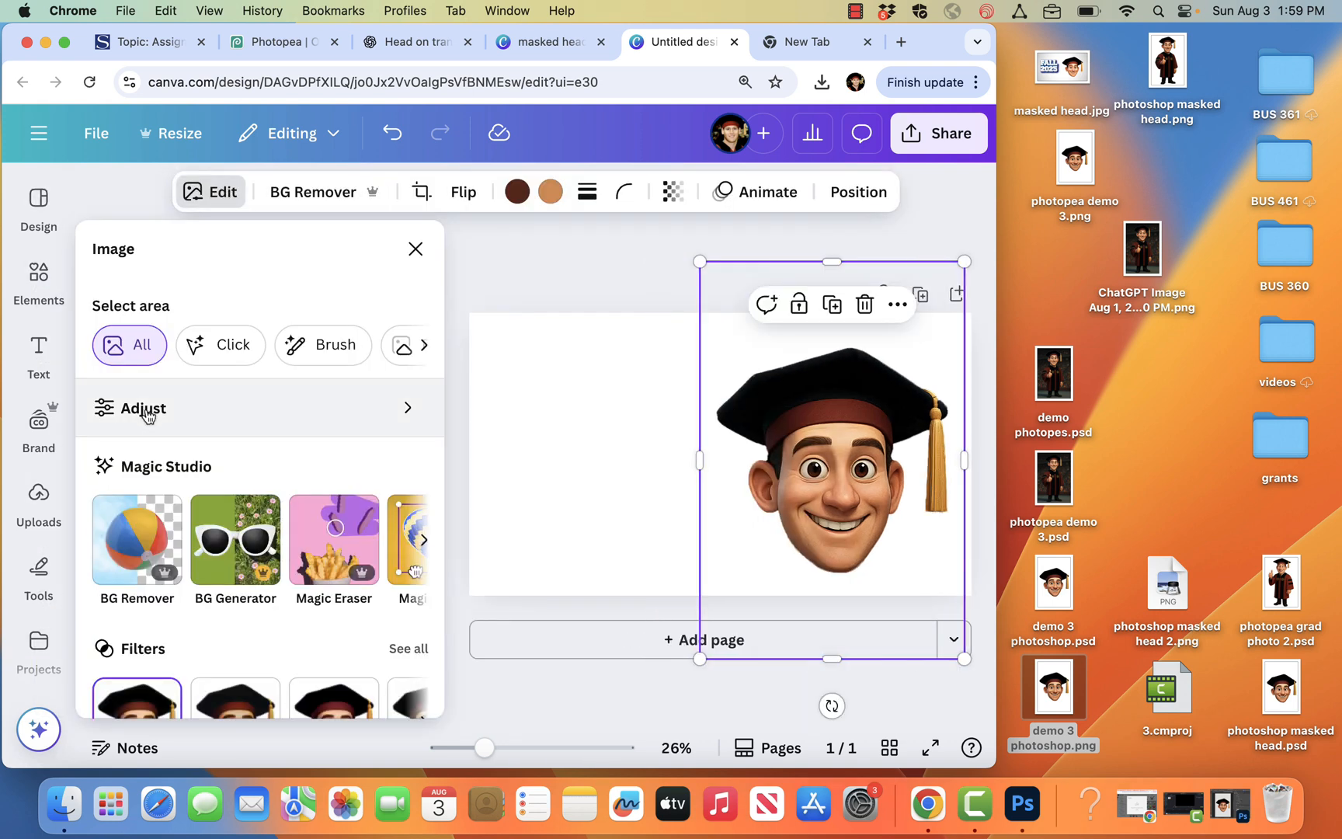
pyautogui.click(145, 411)
pyautogui.scroll(-3, 233, 559)
pyautogui.moveTo(237, 561); pyautogui.dragTo(250, 573)
pyautogui.scroll(-4, 249, 608)
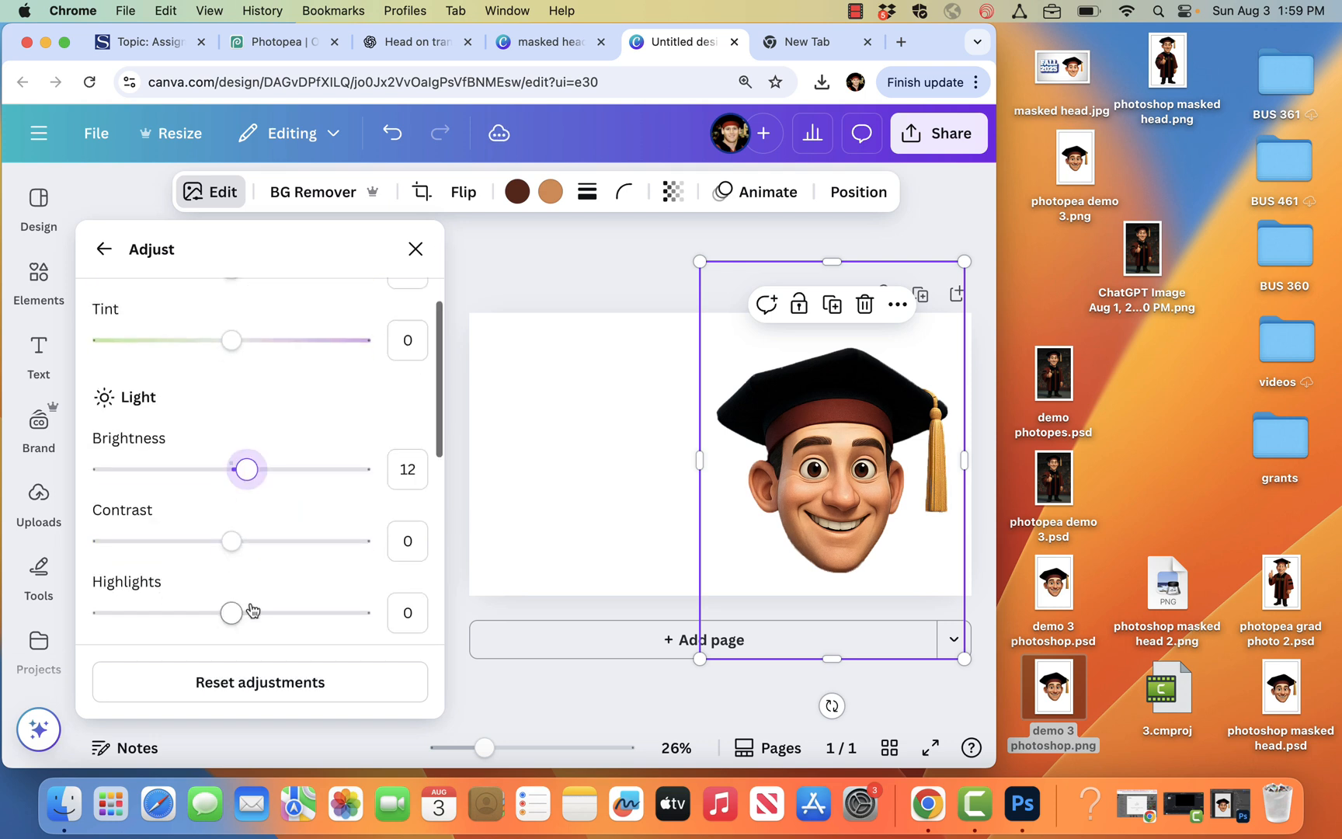
pyautogui.moveTo(237, 637); pyautogui.dragTo(266, 637)
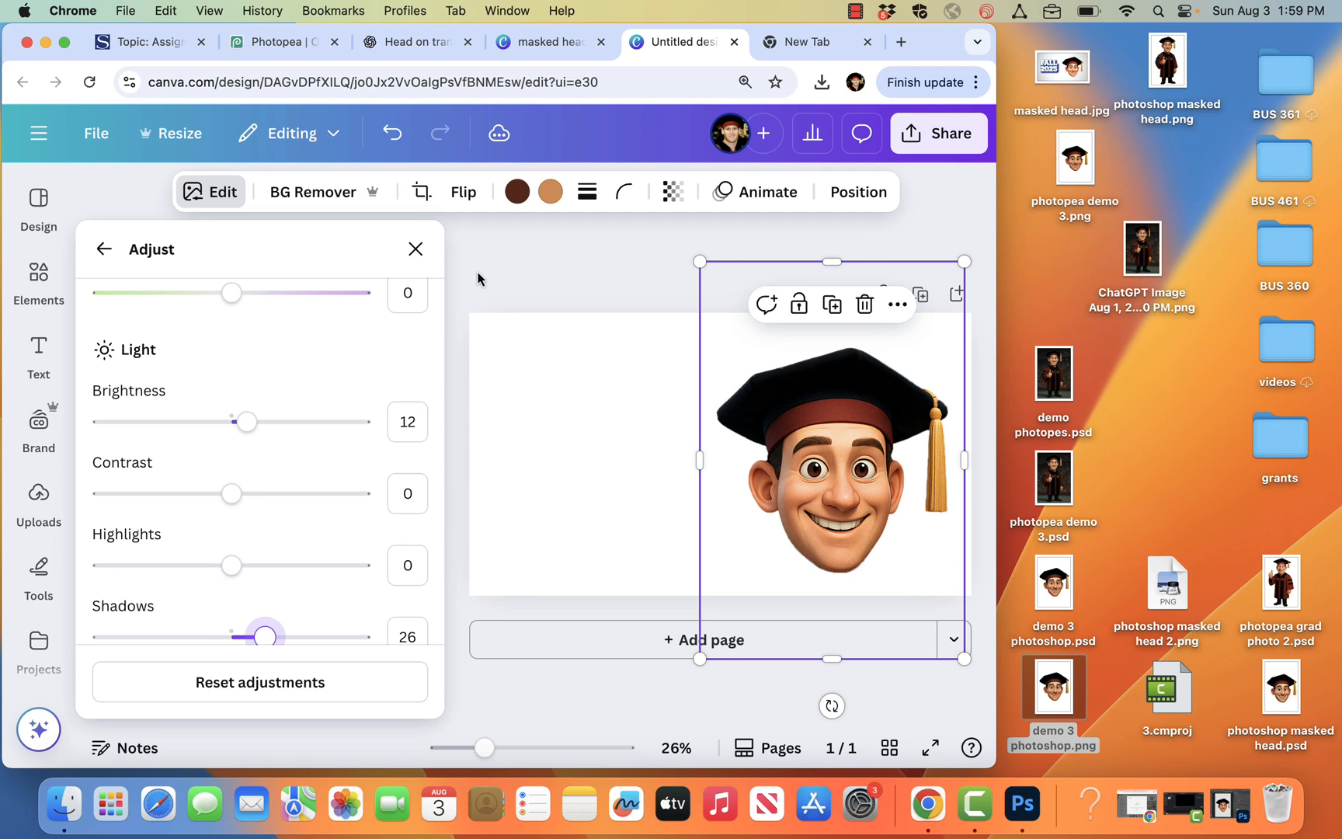
pyautogui.click(103, 249)
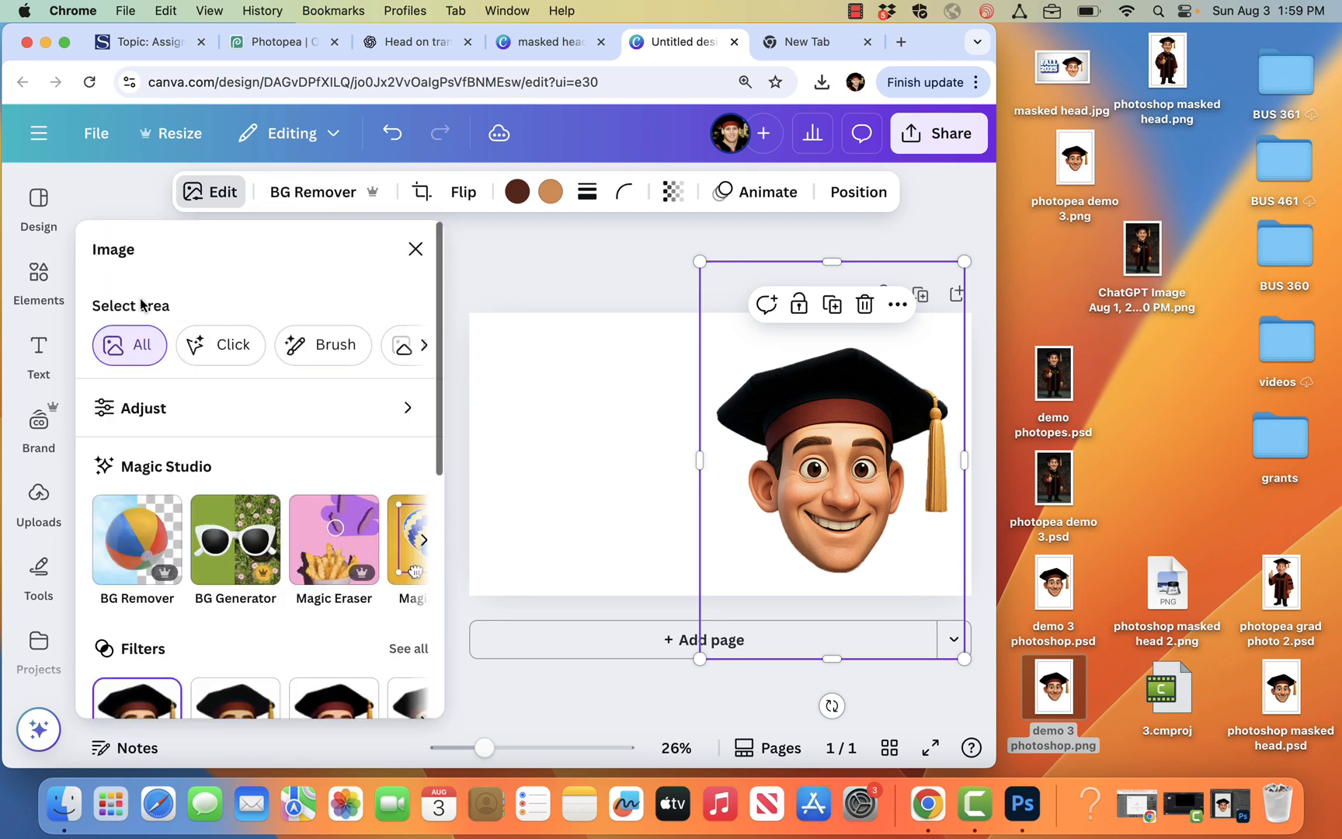
# Apply the Outline shadow effect to the head image and set its color to white, #FFFFFF.
pyautogui.scroll(-2, 159, 603)
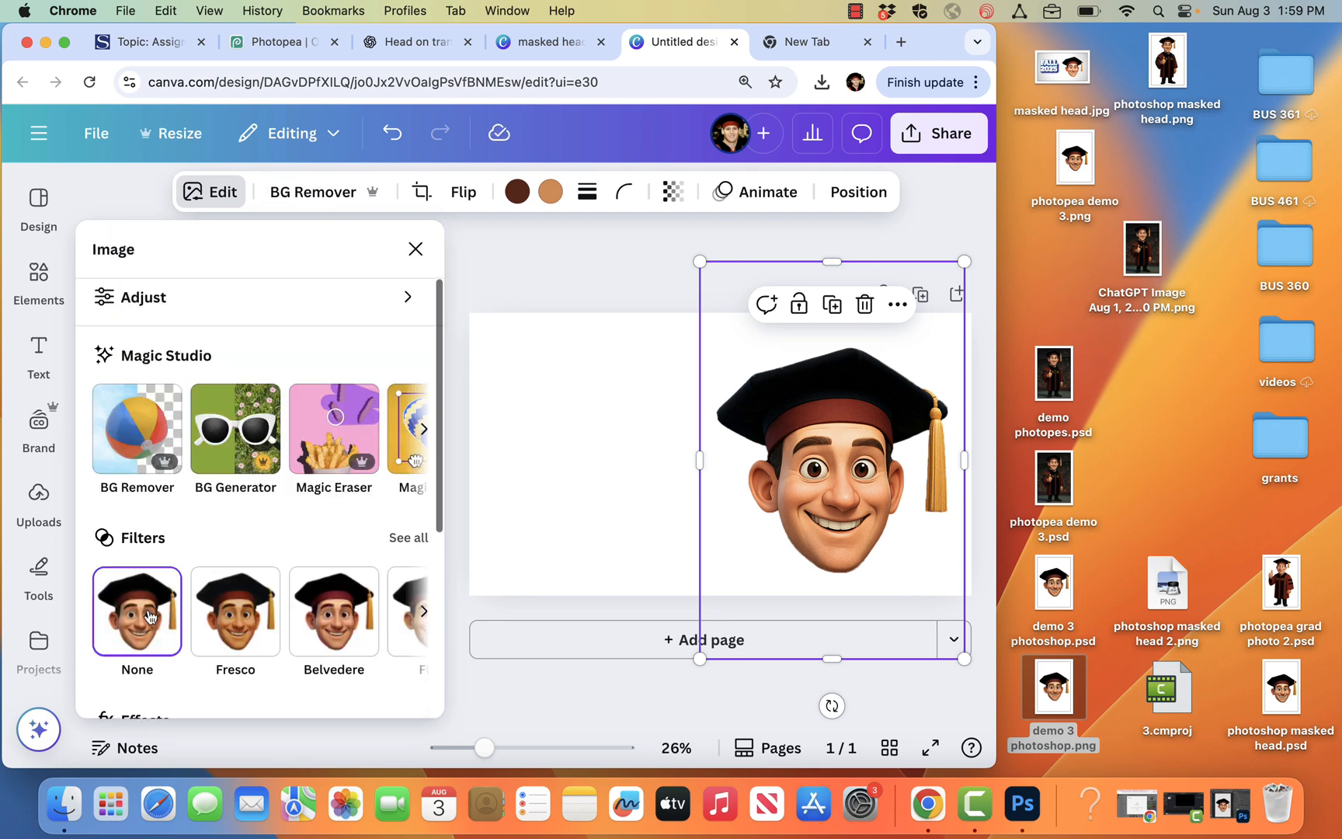
pyautogui.scroll(-3, 152, 618)
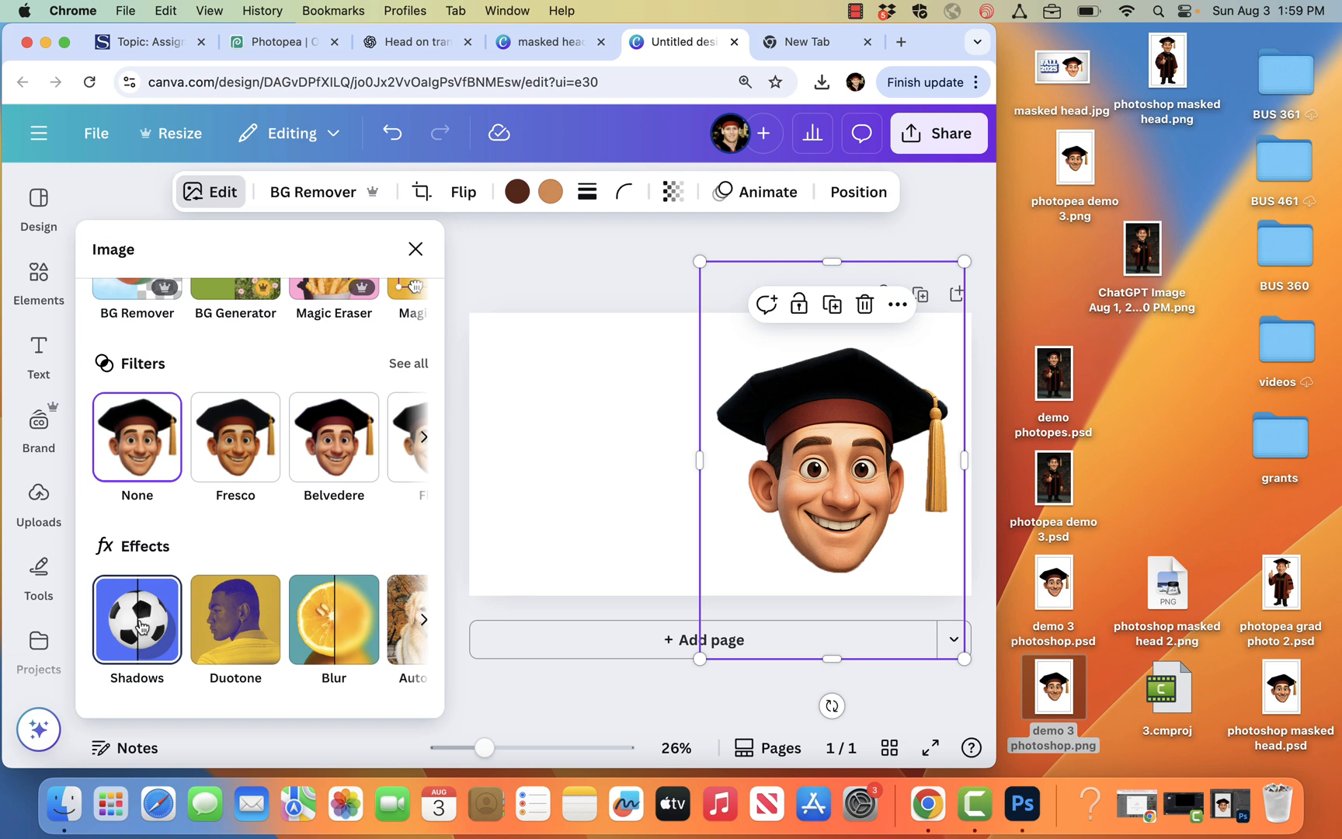
pyautogui.click(140, 626)
pyautogui.click(377, 497)
pyautogui.scroll(-2, 383, 589)
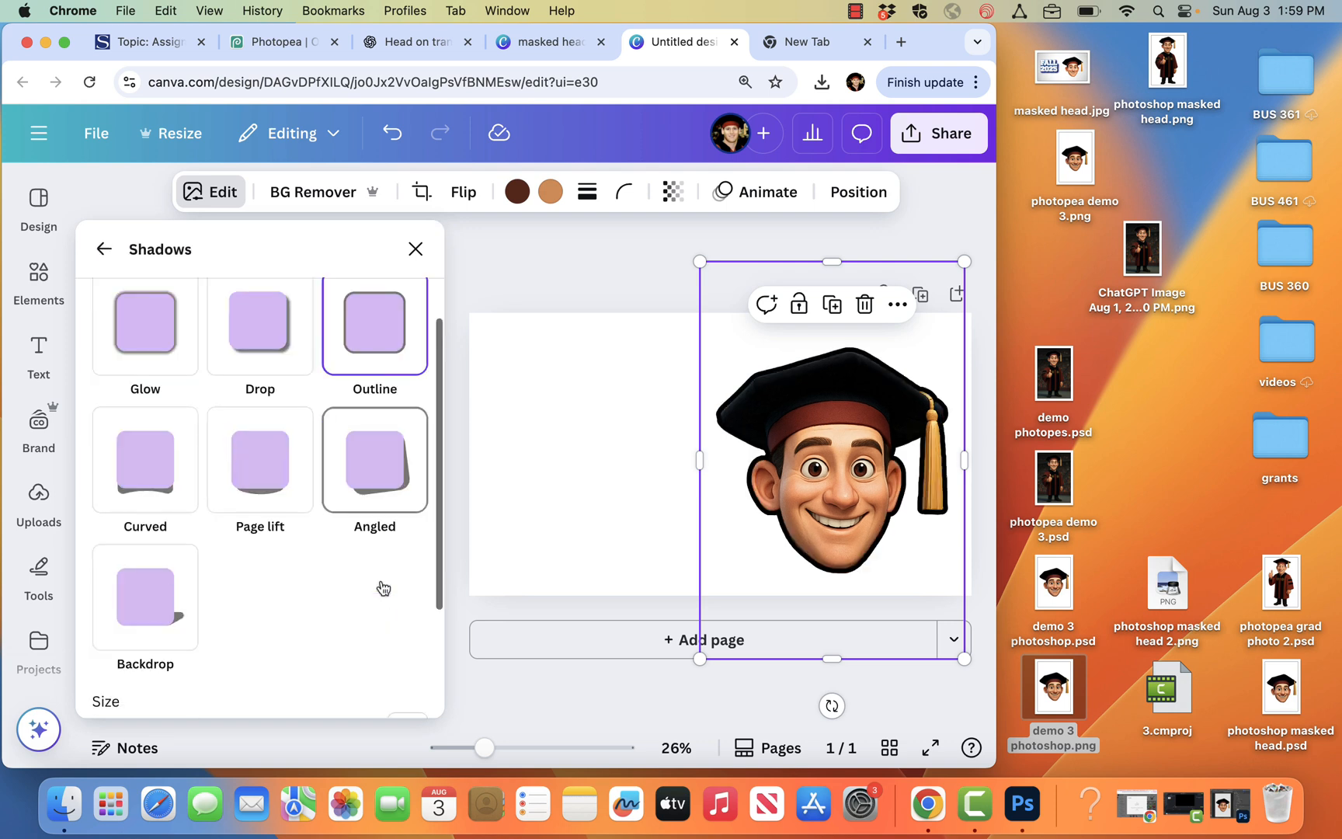
pyautogui.scroll(-3, 383, 588)
pyautogui.click(411, 606)
pyautogui.moveTo(426, 439); pyautogui.dragTo(411, 347)
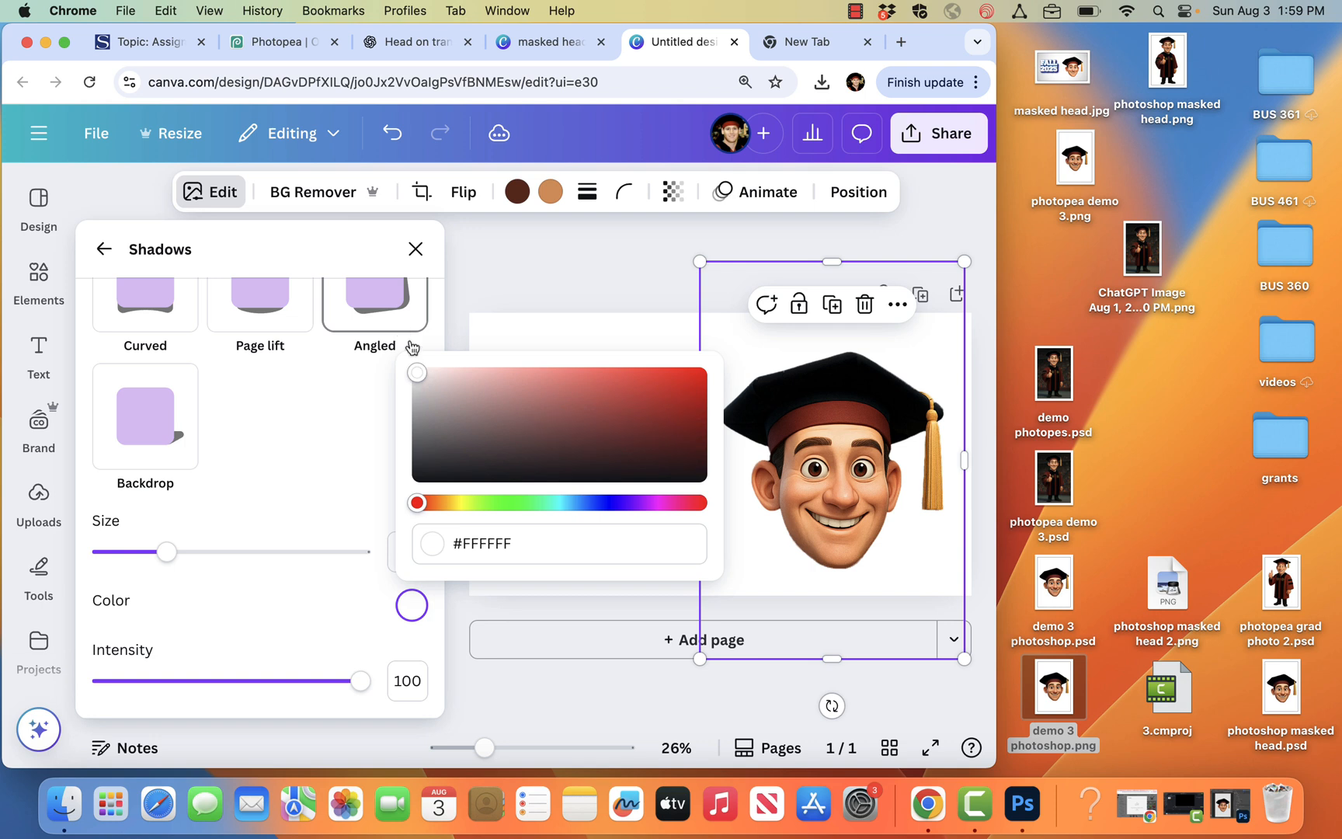
pyautogui.click(560, 267)
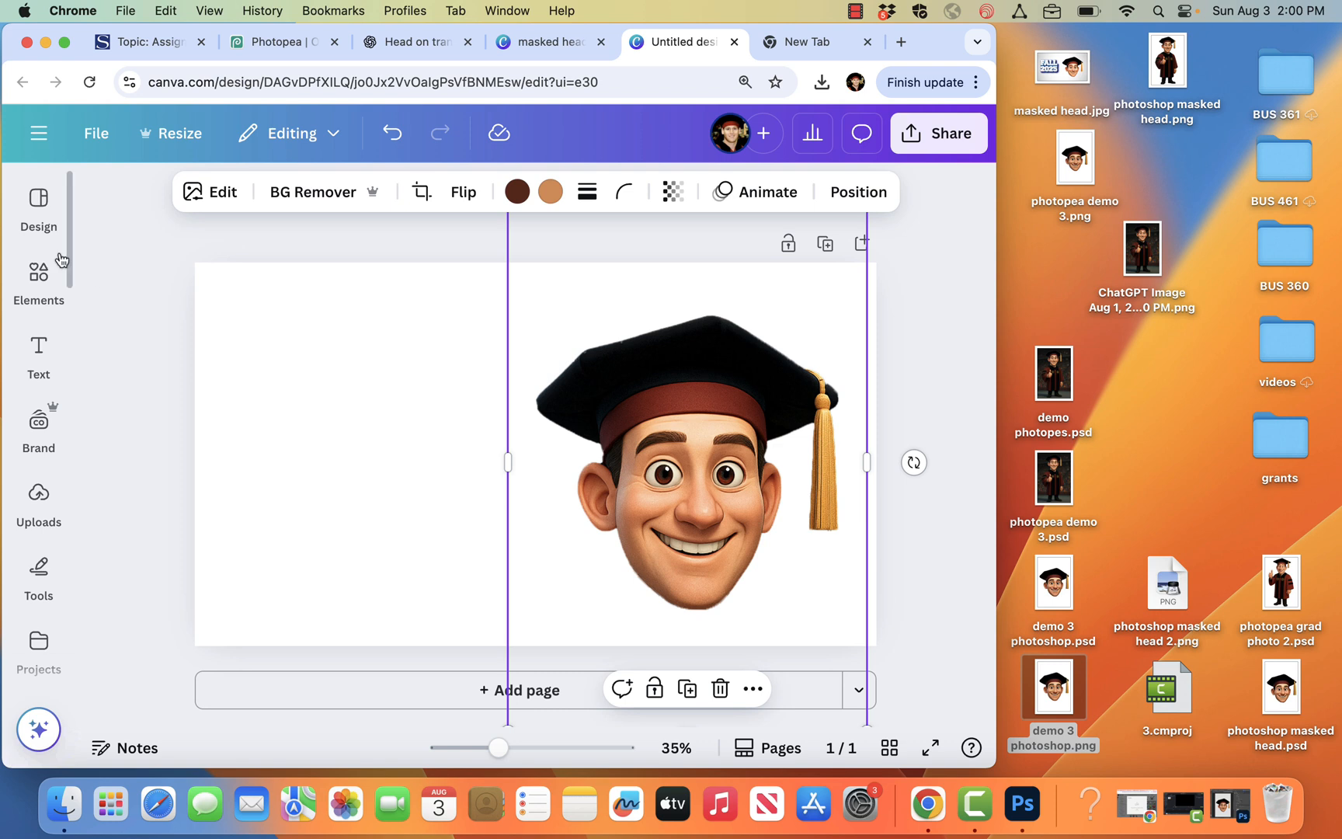
# Search the elements for "radial gradient gray" and show all photo results.
pyautogui.click(37, 278)
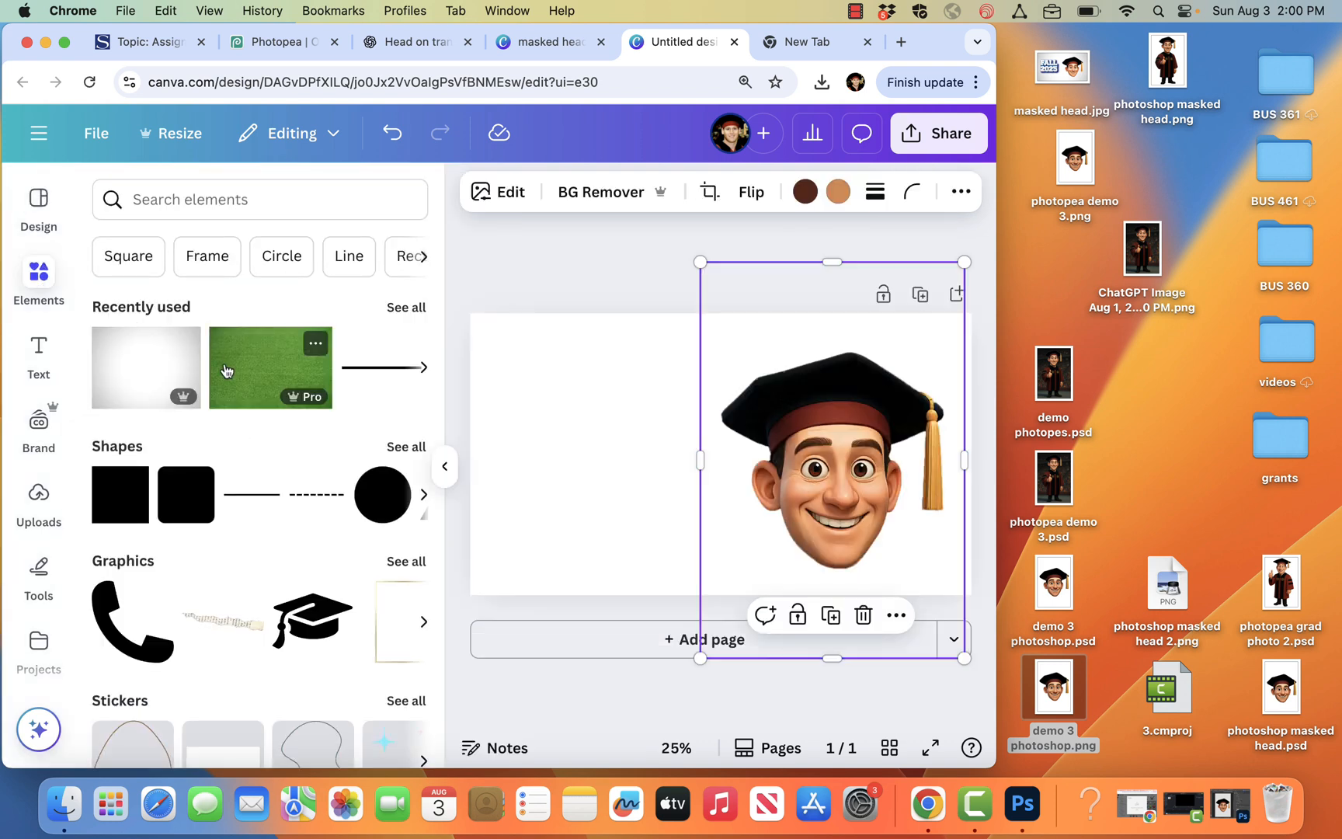
pyautogui.click(203, 208)
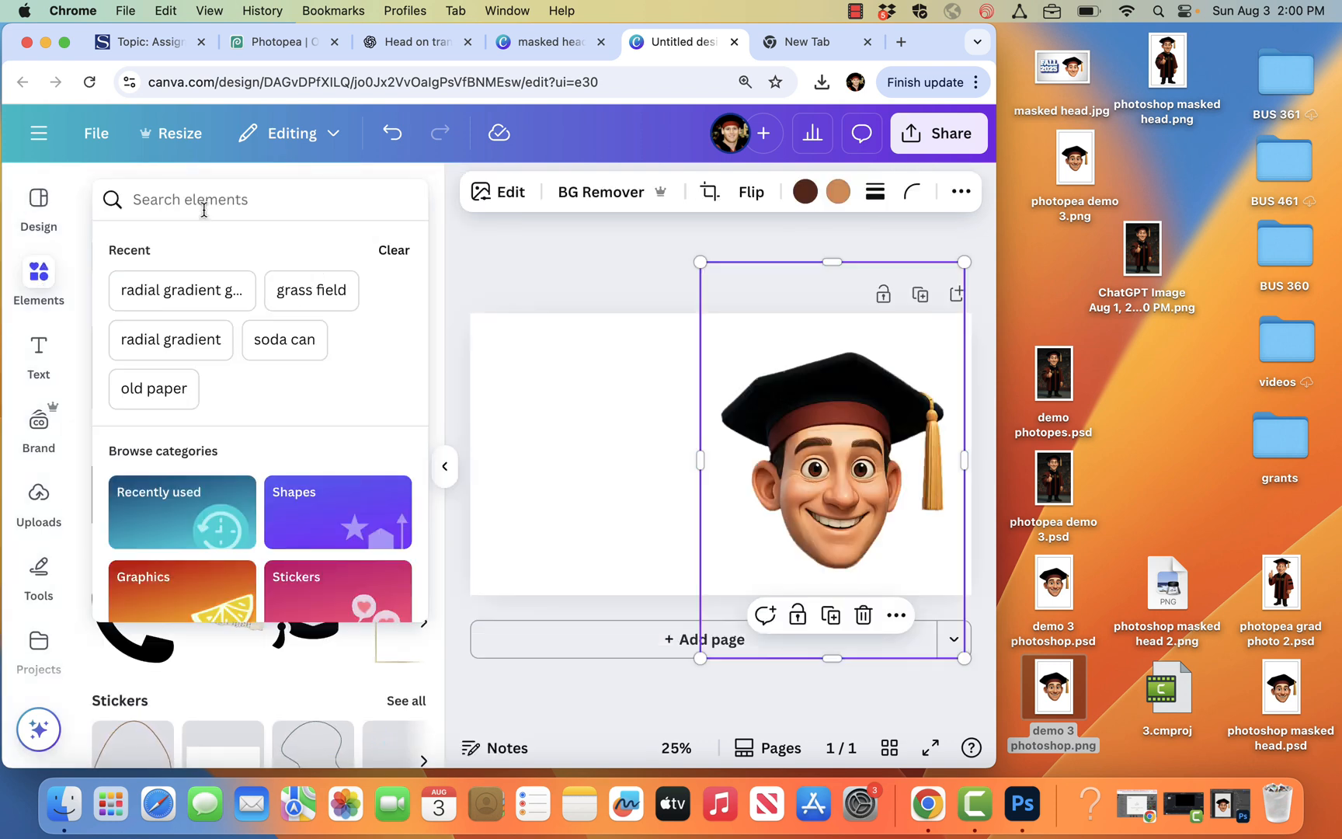
pyautogui.write('radial gradient gra')
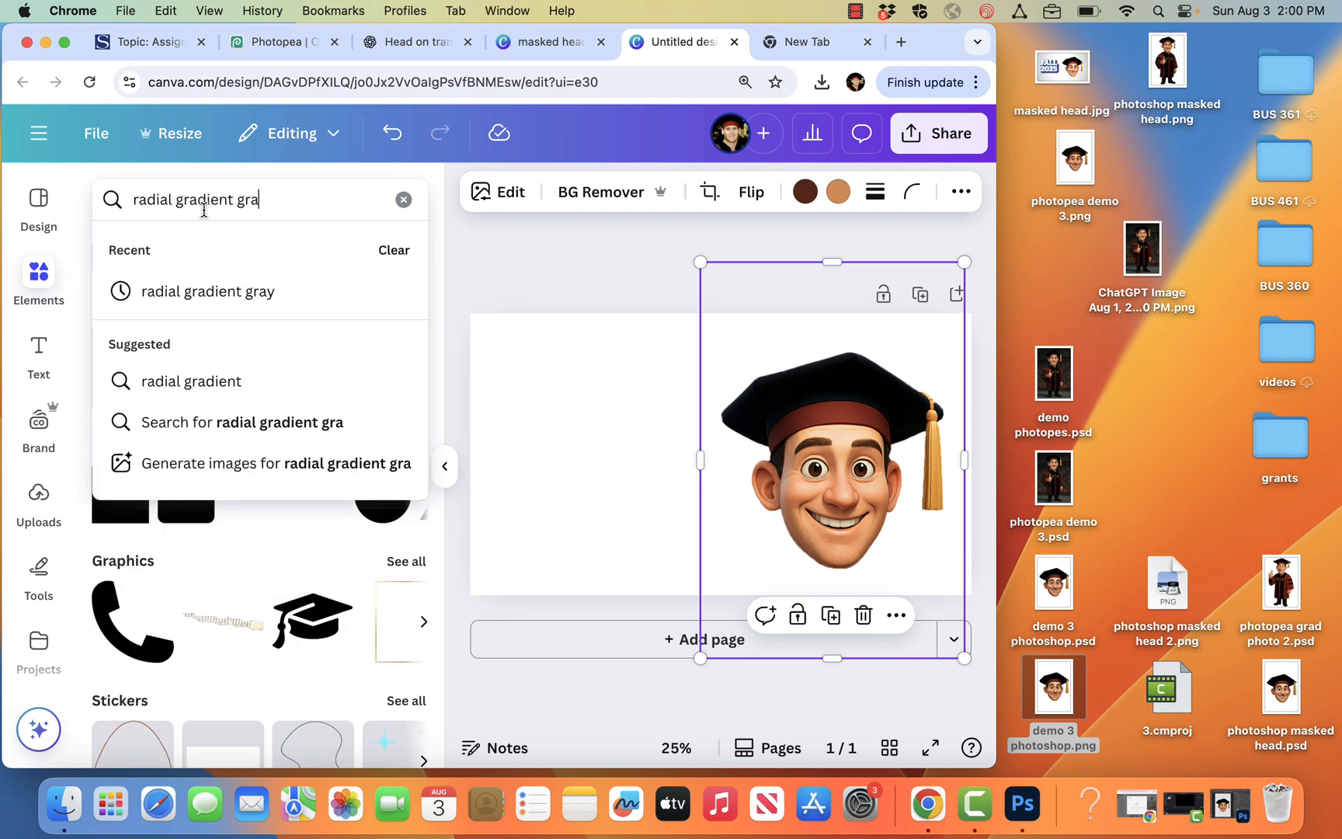
pyautogui.write('y')
pyautogui.press('Return')
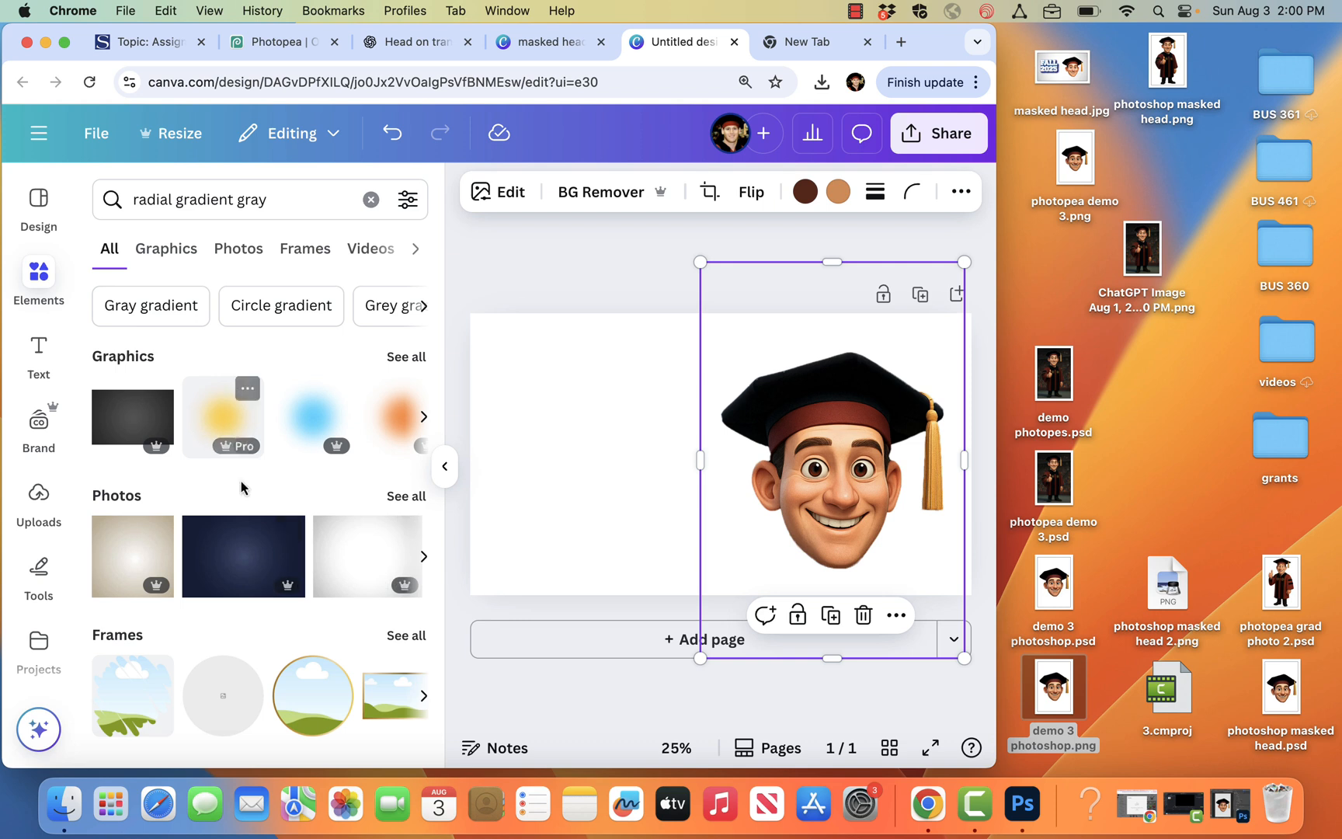
pyautogui.click(395, 498)
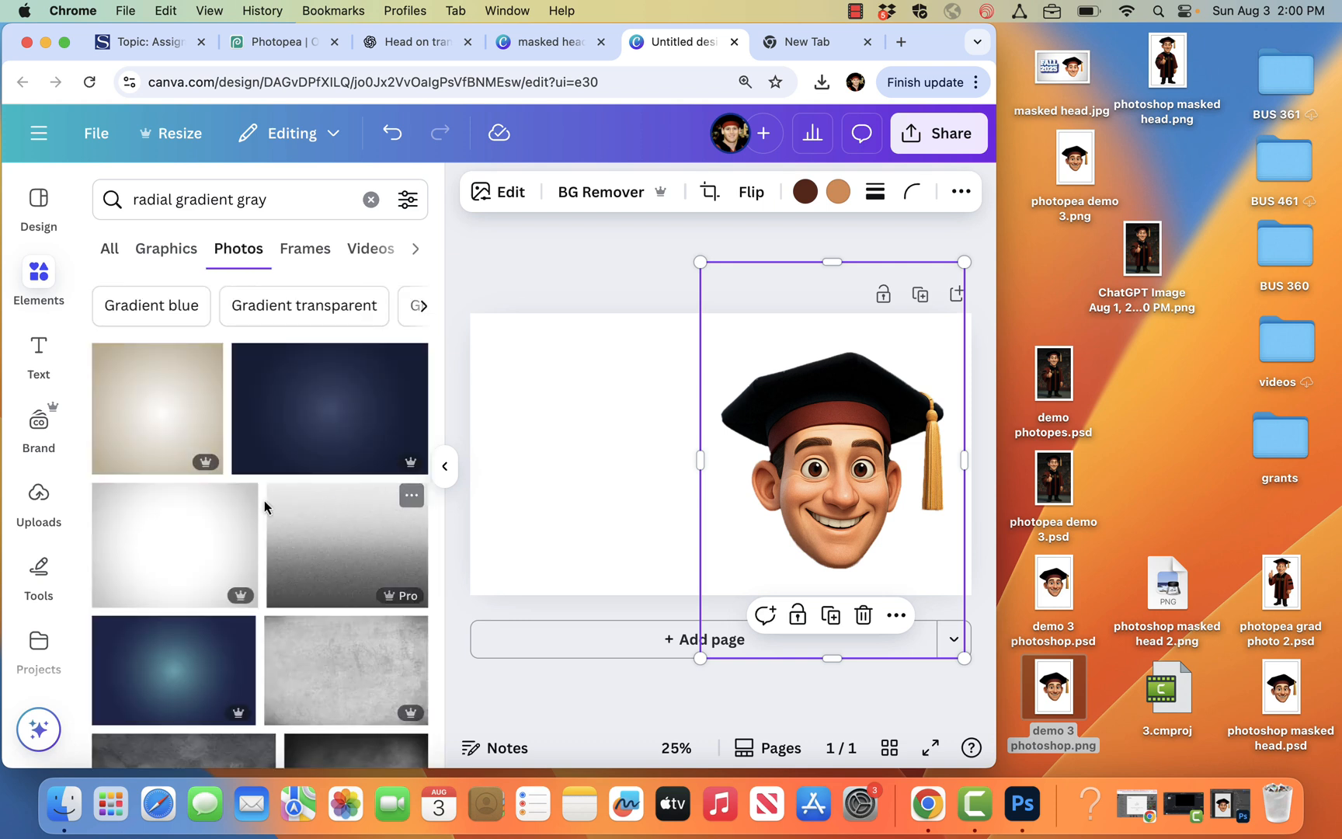
# Fill the page with the white-to-gray radial gradient photo and send it to the back, behind the head.
pyautogui.scroll(-1, 264, 506)
pyautogui.moveTo(189, 500); pyautogui.dragTo(545, 326)
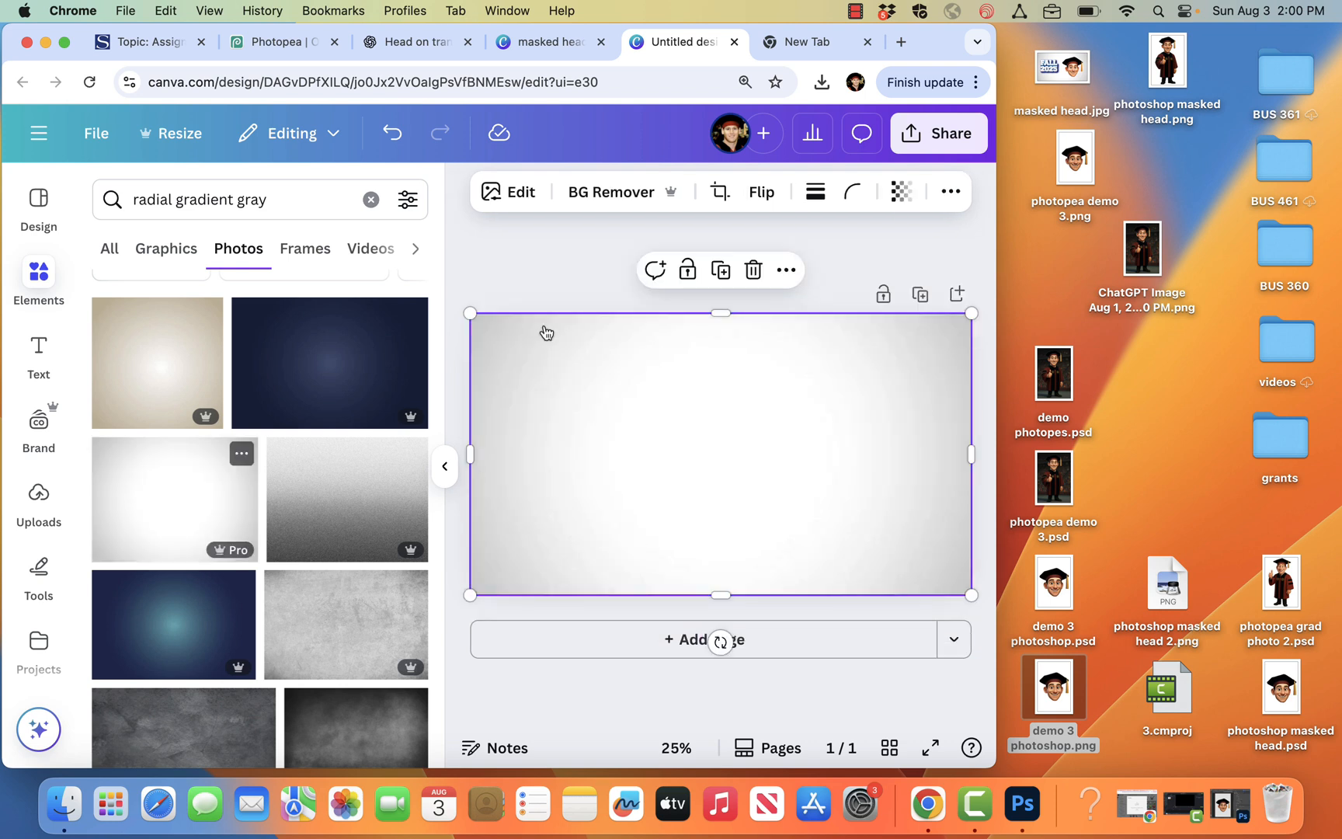
pyautogui.rightClick(590, 439)
pyautogui.moveTo(638, 383)
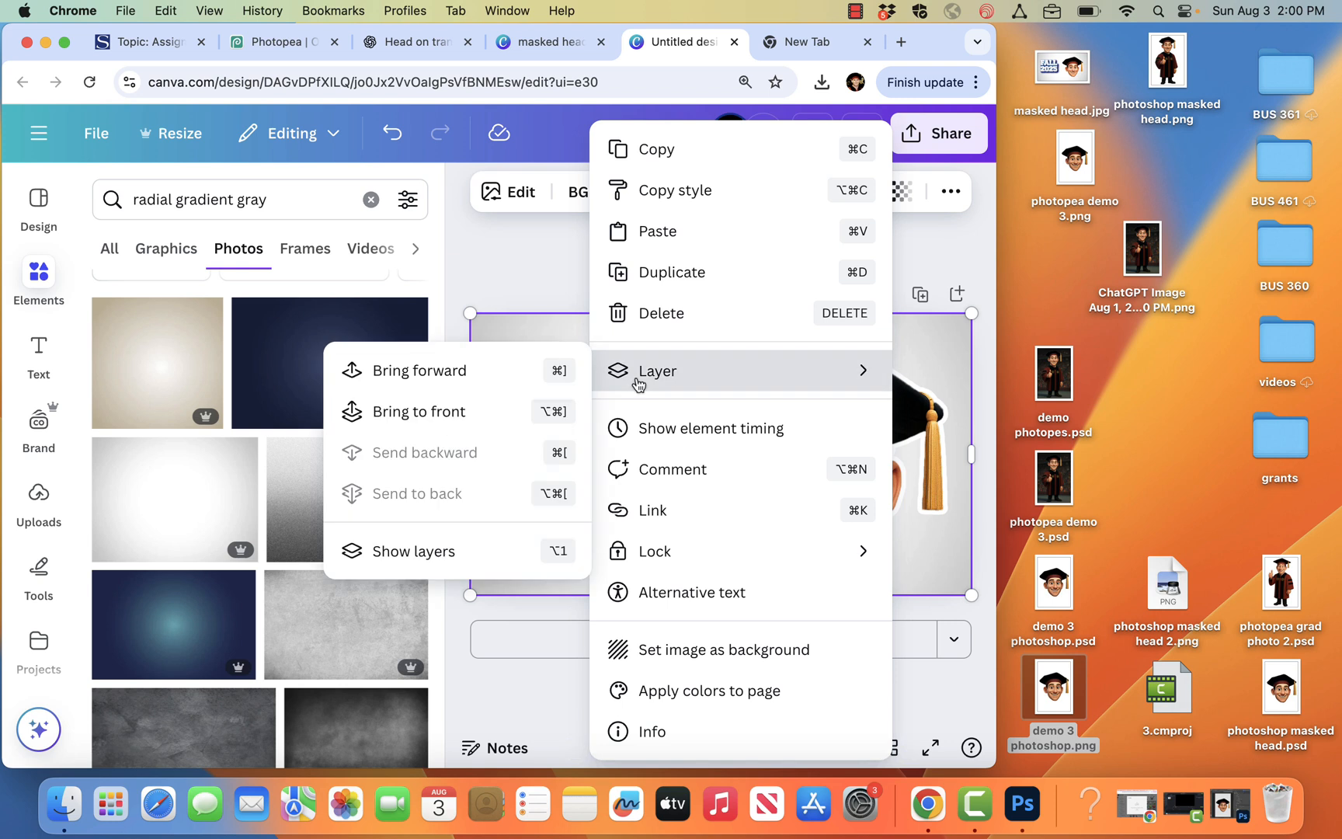
pyautogui.click(510, 255)
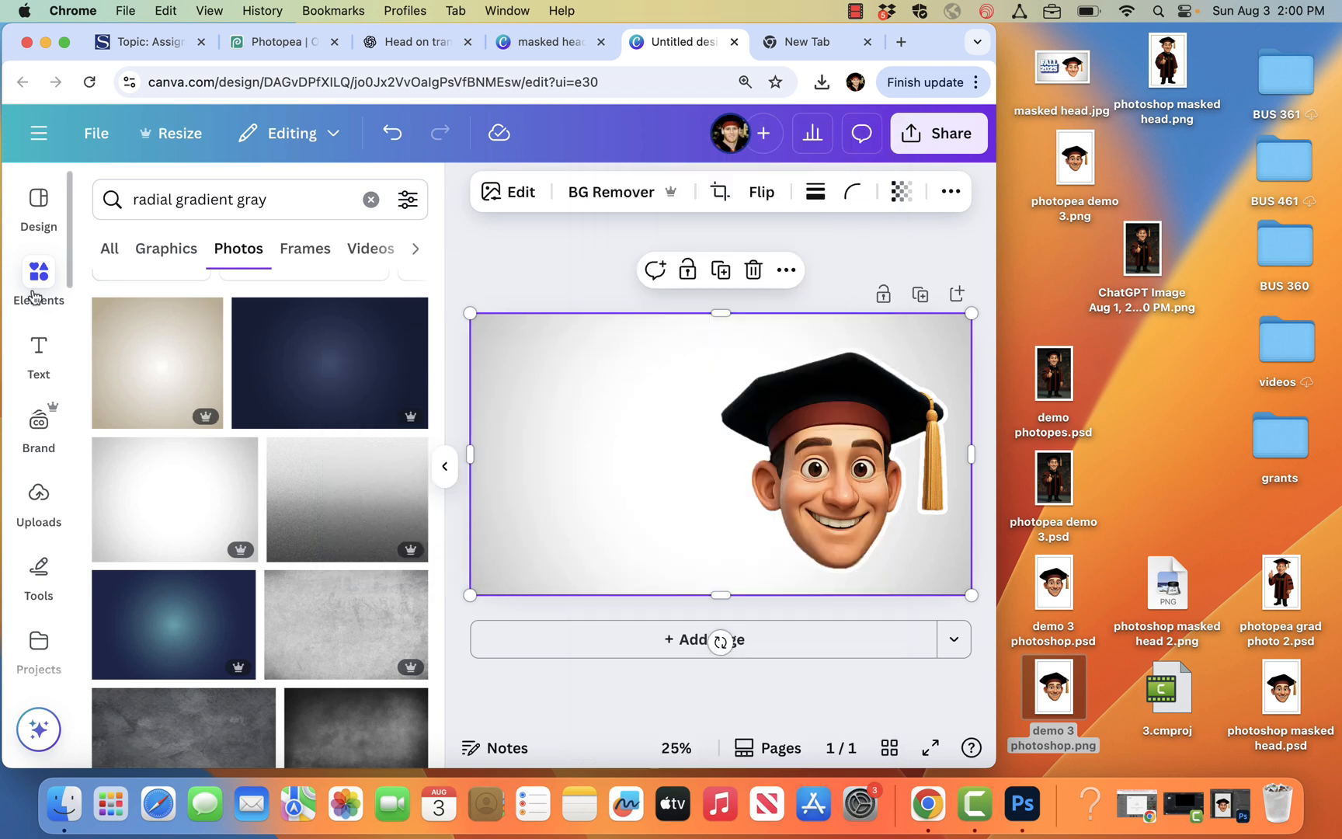
# Browse the Canva apps for text styling and open the Text Studio Maker app.
pyautogui.scroll(-2, 47, 583)
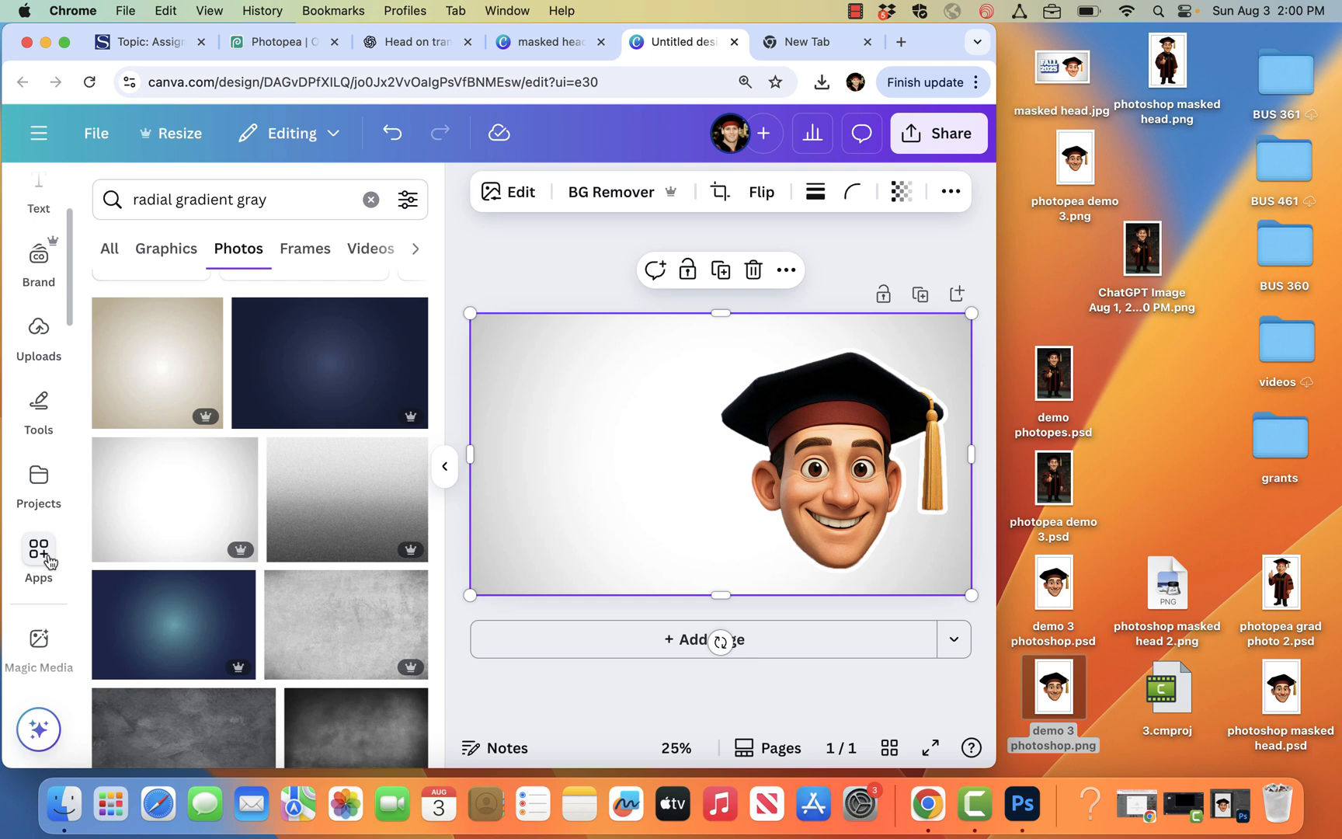
pyautogui.click(43, 555)
pyautogui.click(424, 318)
pyautogui.click(424, 317)
pyautogui.click(424, 318)
pyautogui.click(423, 317)
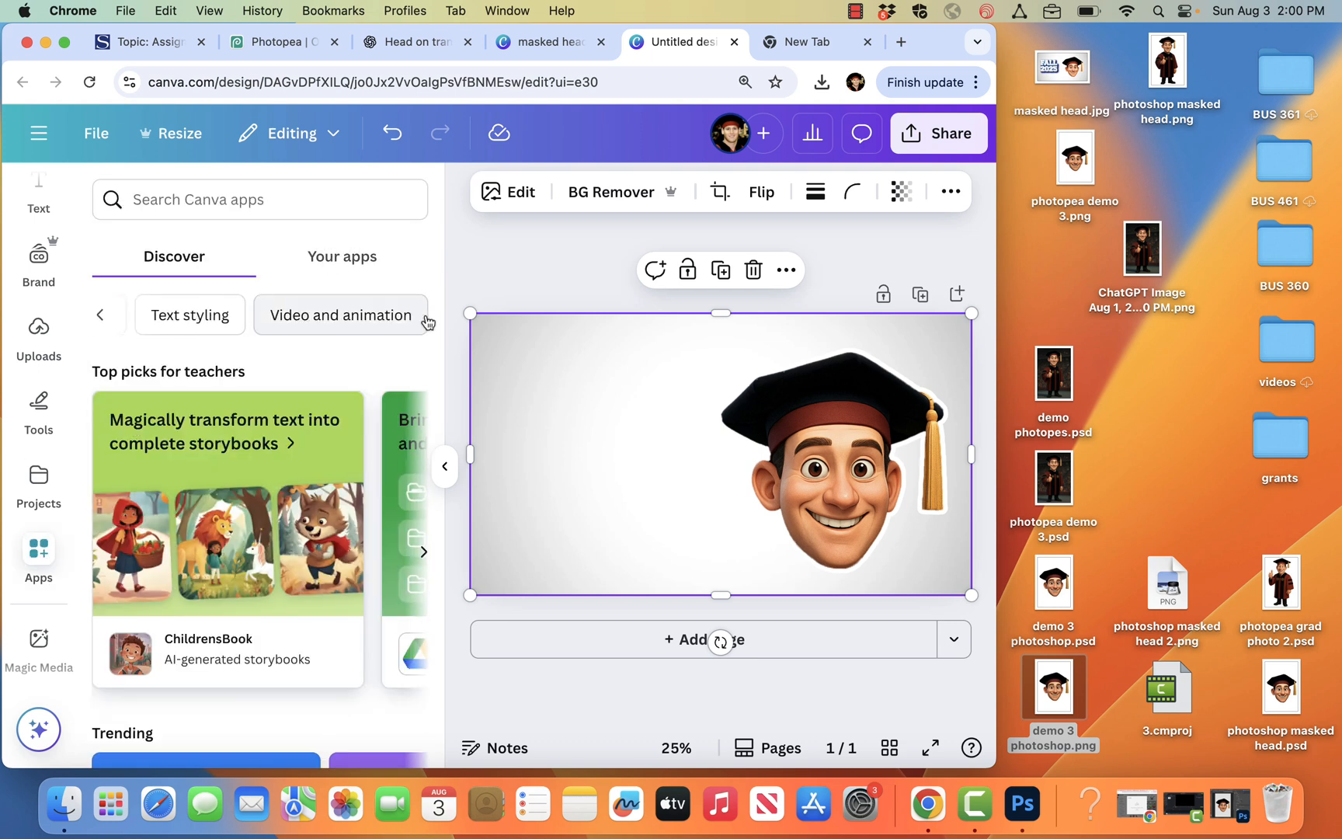
pyautogui.click(192, 321)
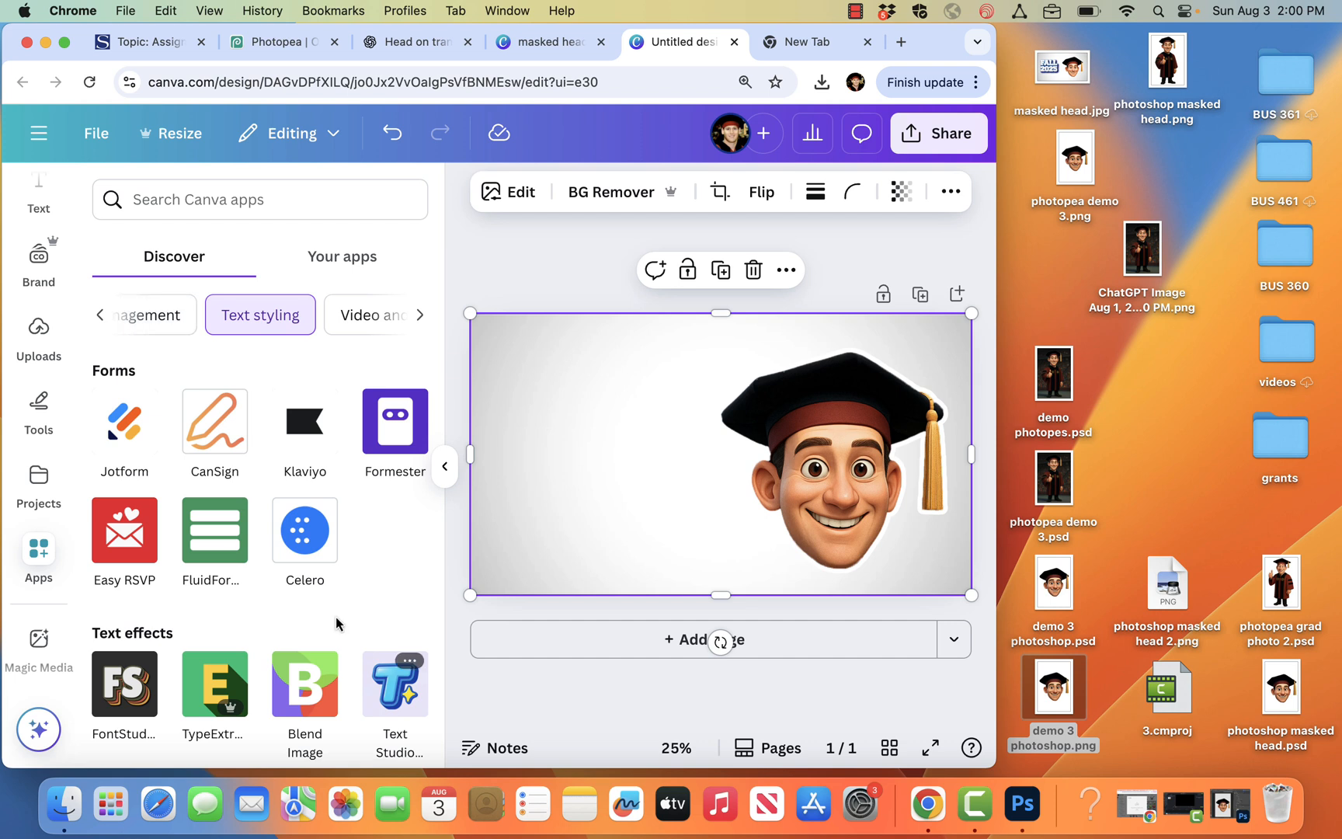
pyautogui.click(400, 708)
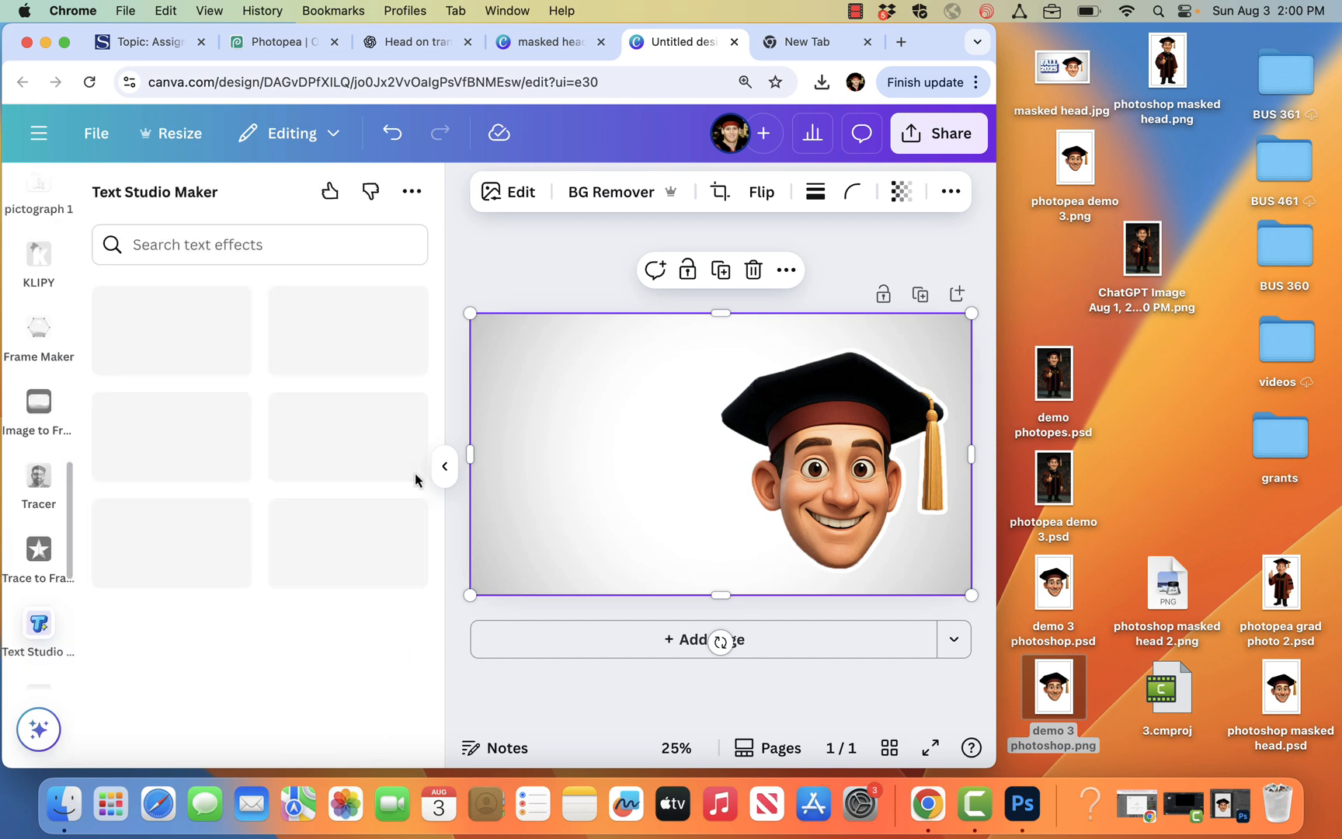
# Search the text effects for "blue" and choose the Clean 3D style.
pyautogui.click(226, 233)
pyautogui.write('blue')
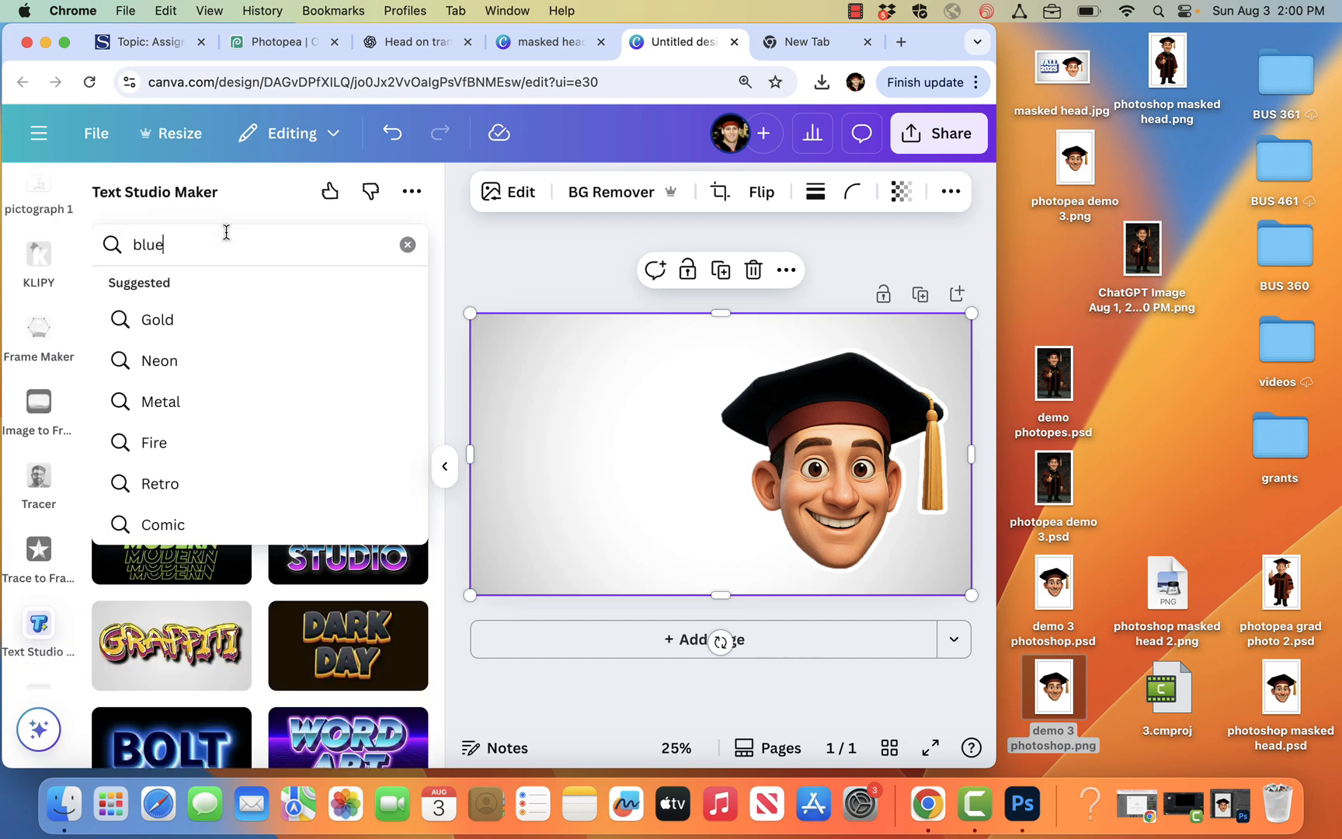
pyautogui.press('Return')
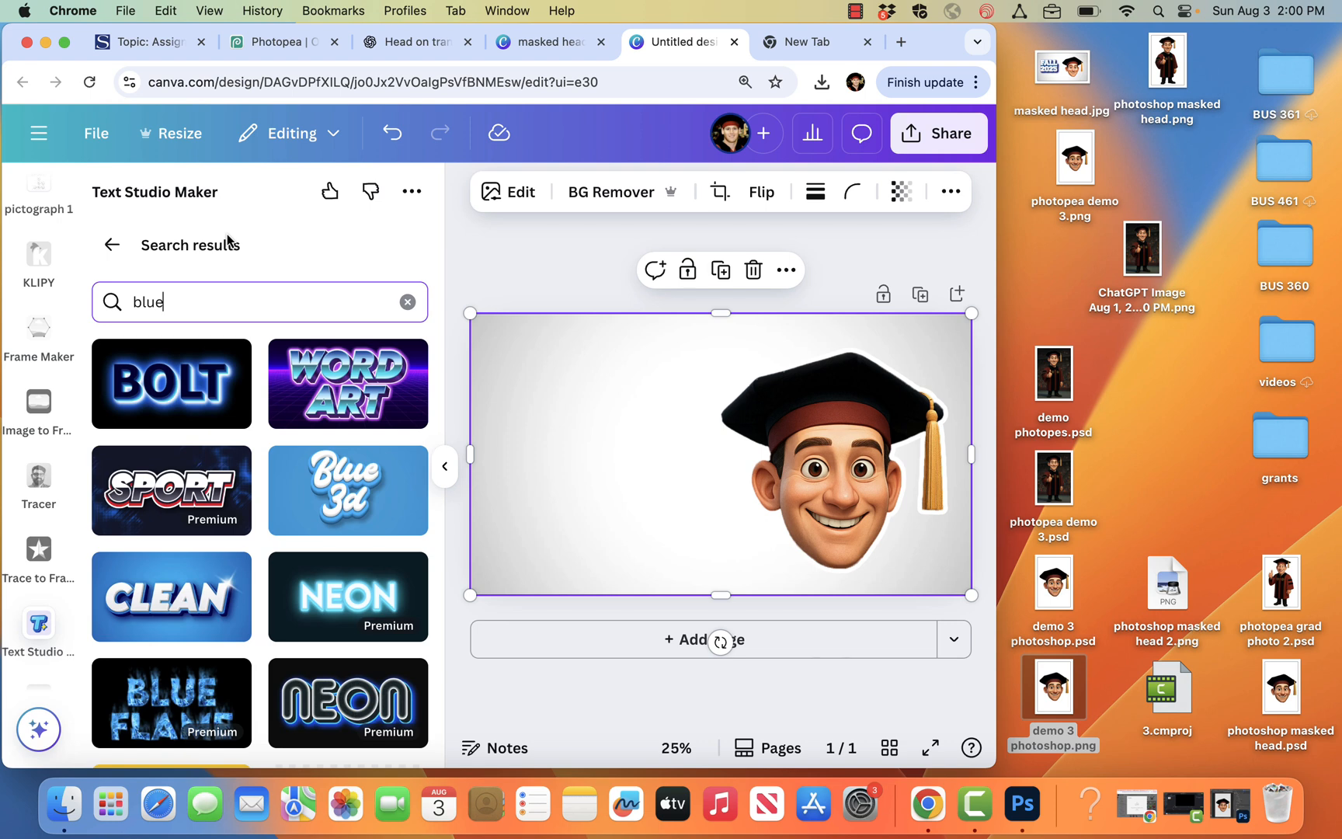
pyautogui.click(177, 598)
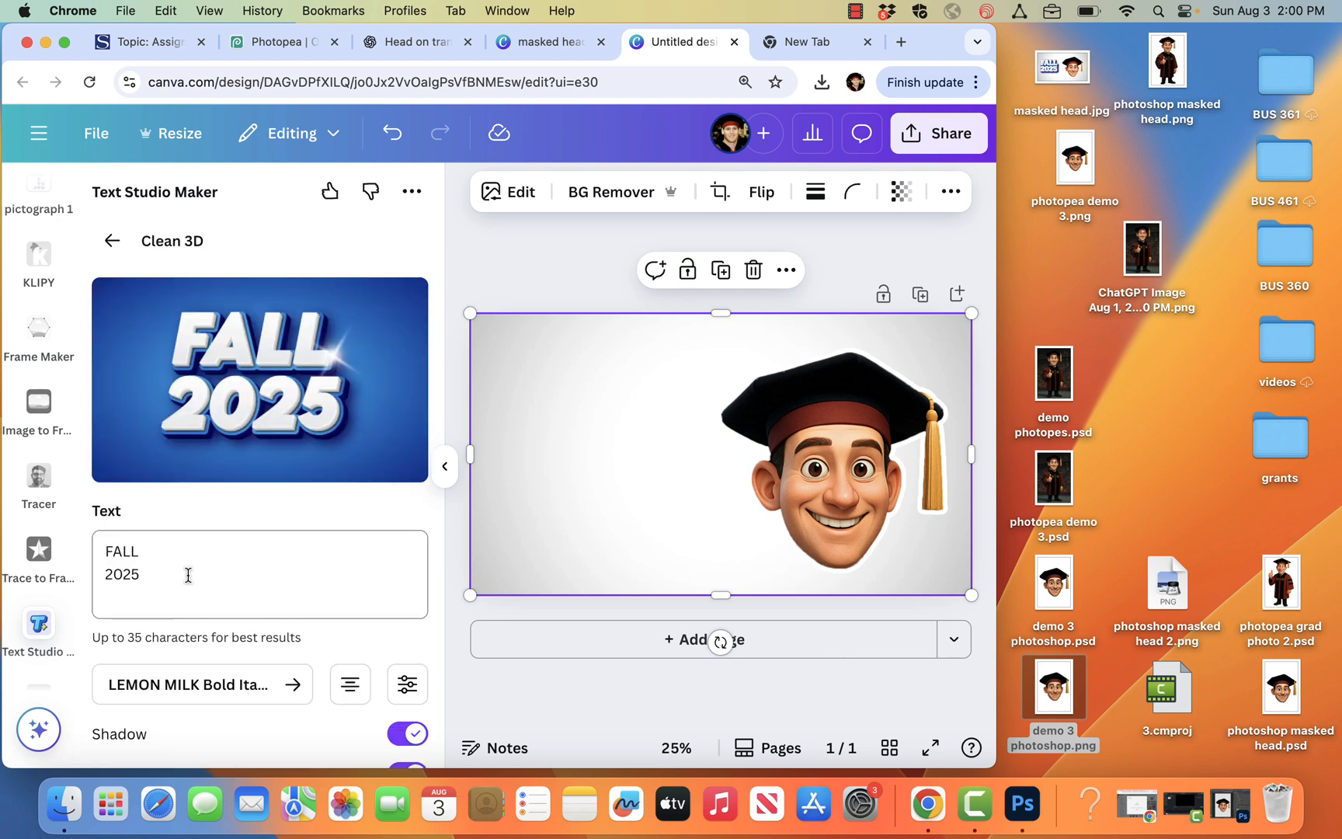
# Search the effect's fonts for "college" and set the text font to CollegiateBlackFLF Regular.
pyautogui.scroll(-2, 192, 604)
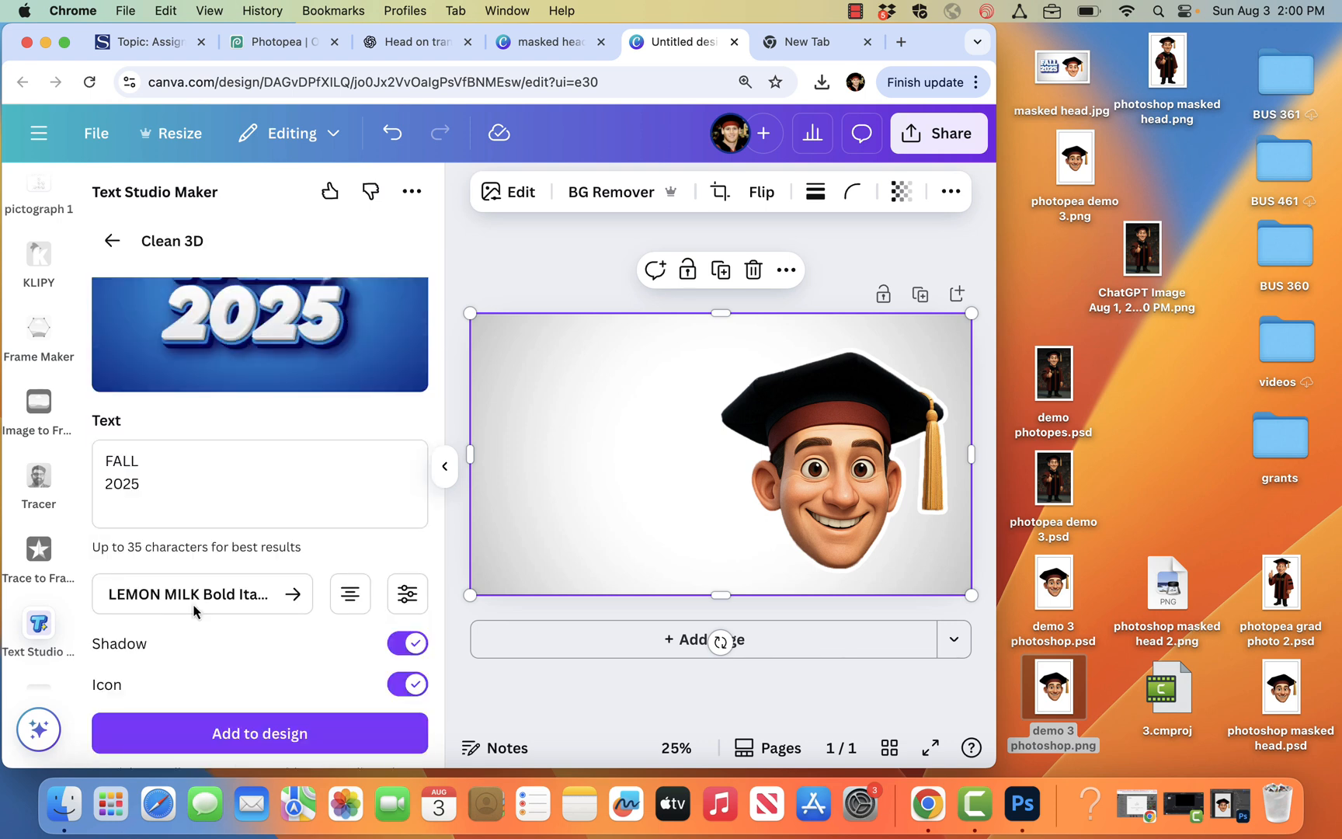
pyautogui.click(192, 604)
pyautogui.write('d')
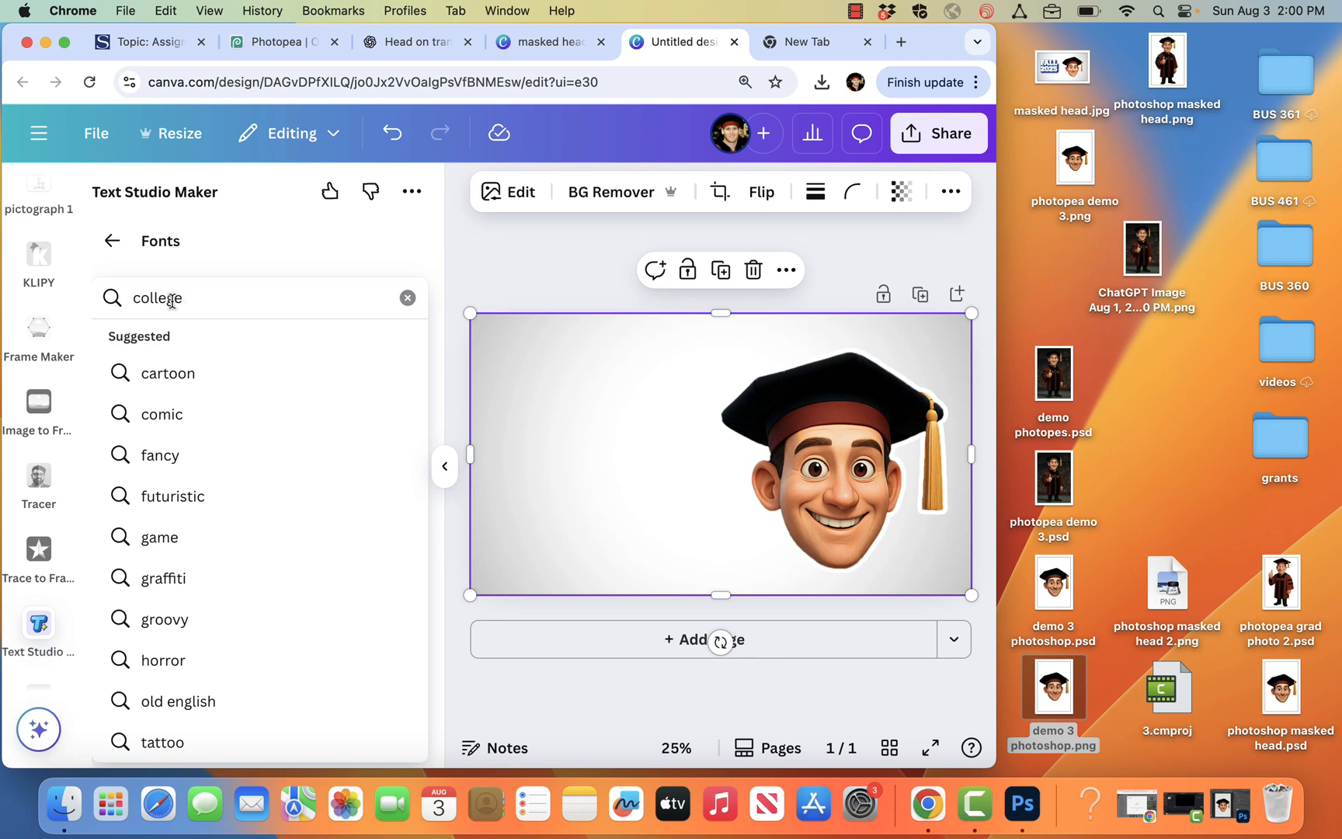
pyautogui.write('ollege')
pyautogui.press('Return')
pyautogui.scroll(-5, 193, 524)
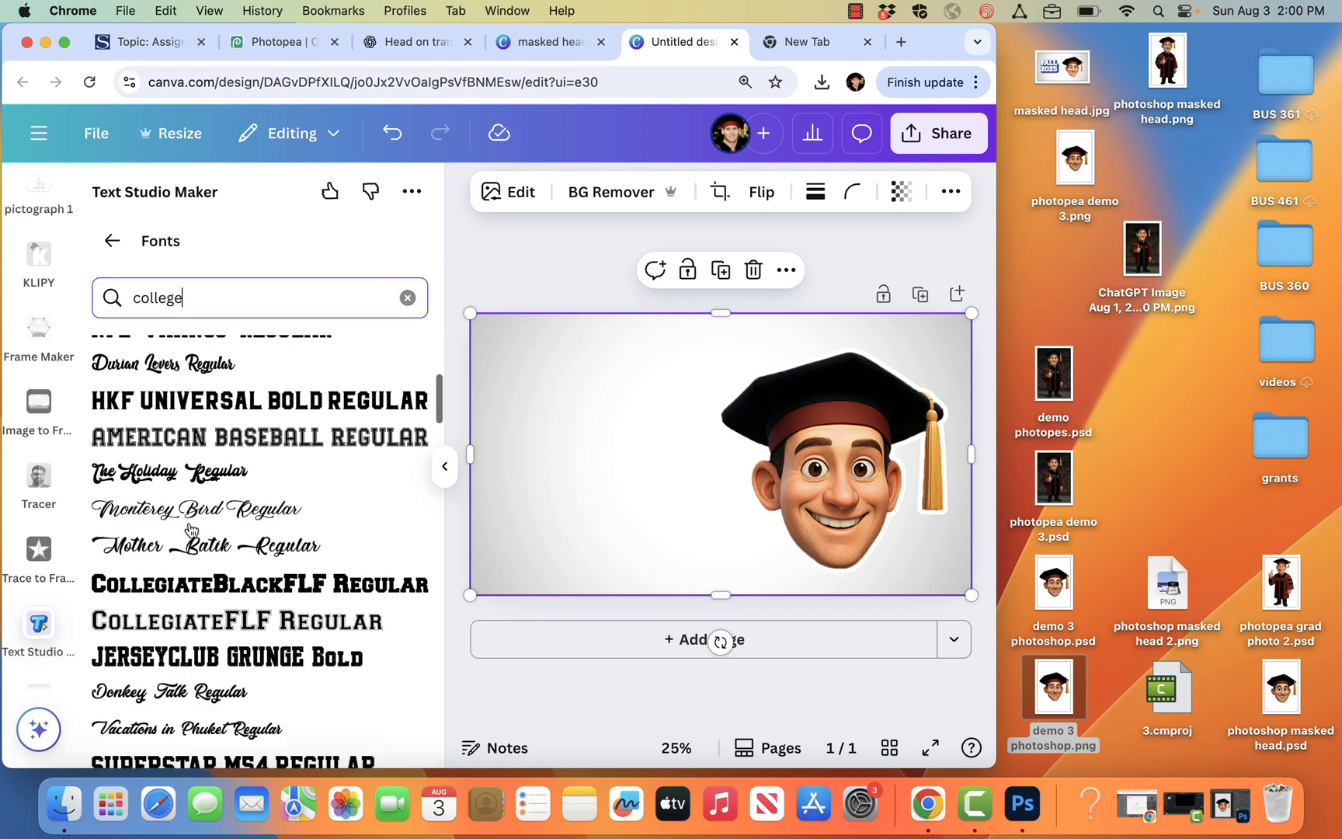
pyautogui.click(193, 587)
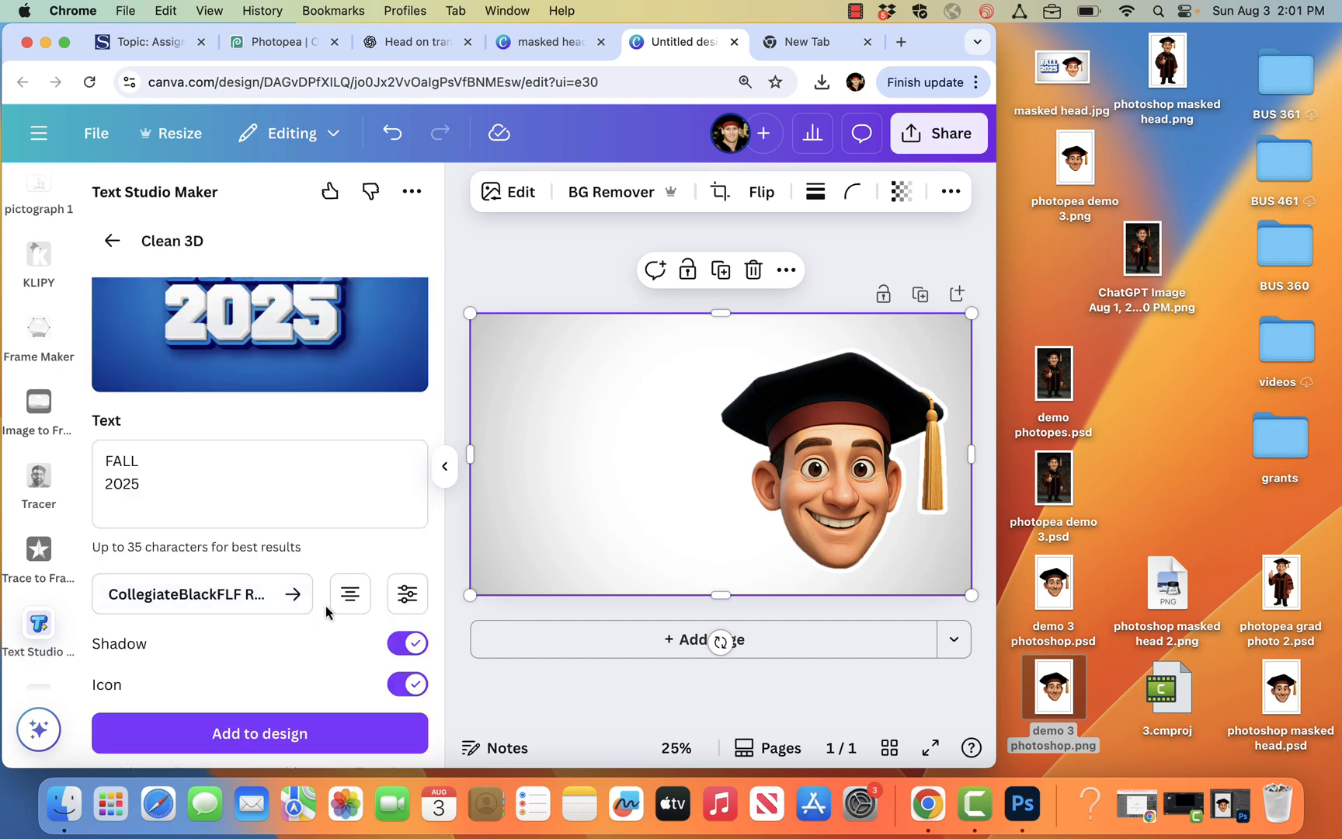
# Turn off the effect's icon, add the FALL 2025 text to the design, and place it enlarged beside the graduate's head.
pyautogui.click(408, 685)
pyautogui.click(389, 742)
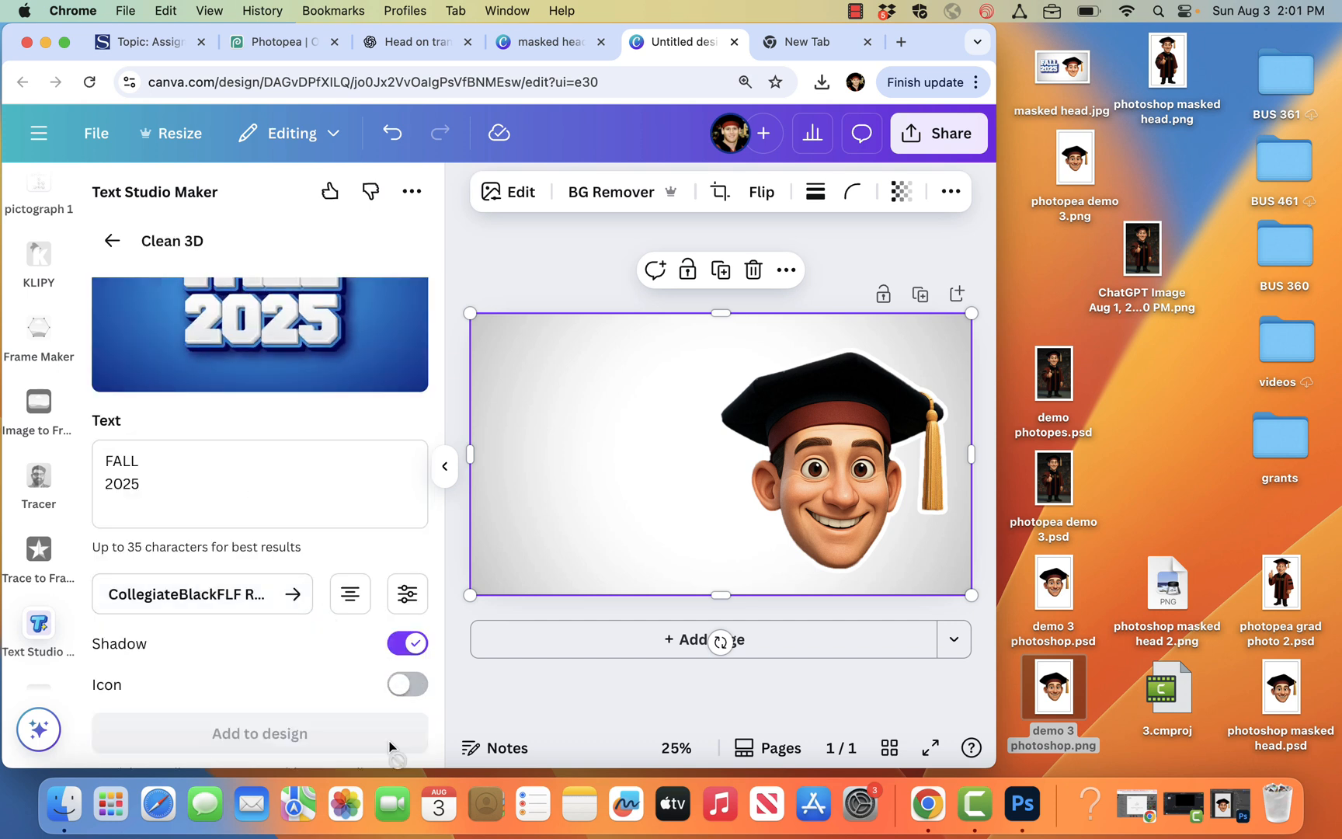
pyautogui.moveTo(720, 466); pyautogui.dragTo(579, 462)
pyautogui.moveTo(686, 376); pyautogui.dragTo(716, 348)
pyautogui.click(713, 270)
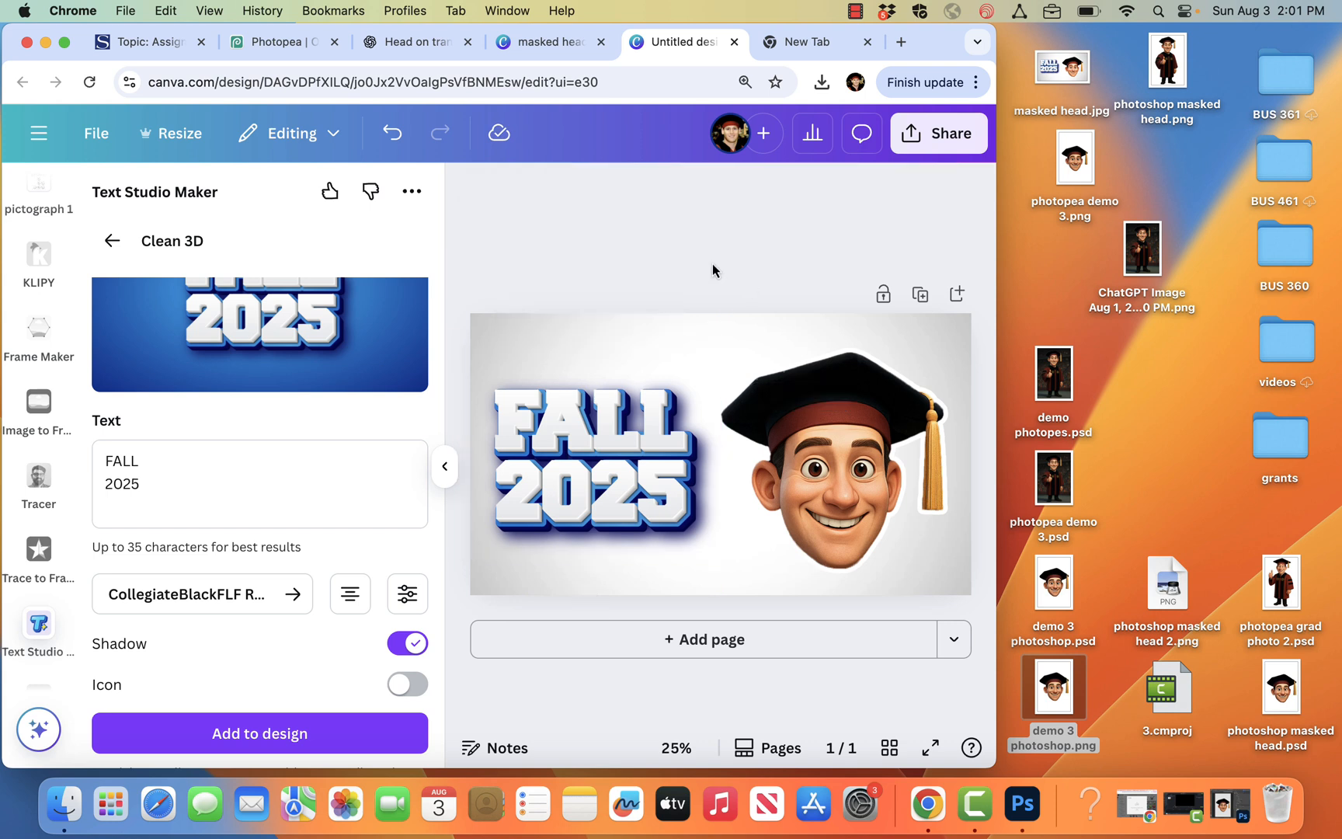
# Download the design as a PNG at 1,920 × 1,080 px.
pyautogui.click(964, 136)
pyautogui.click(624, 559)
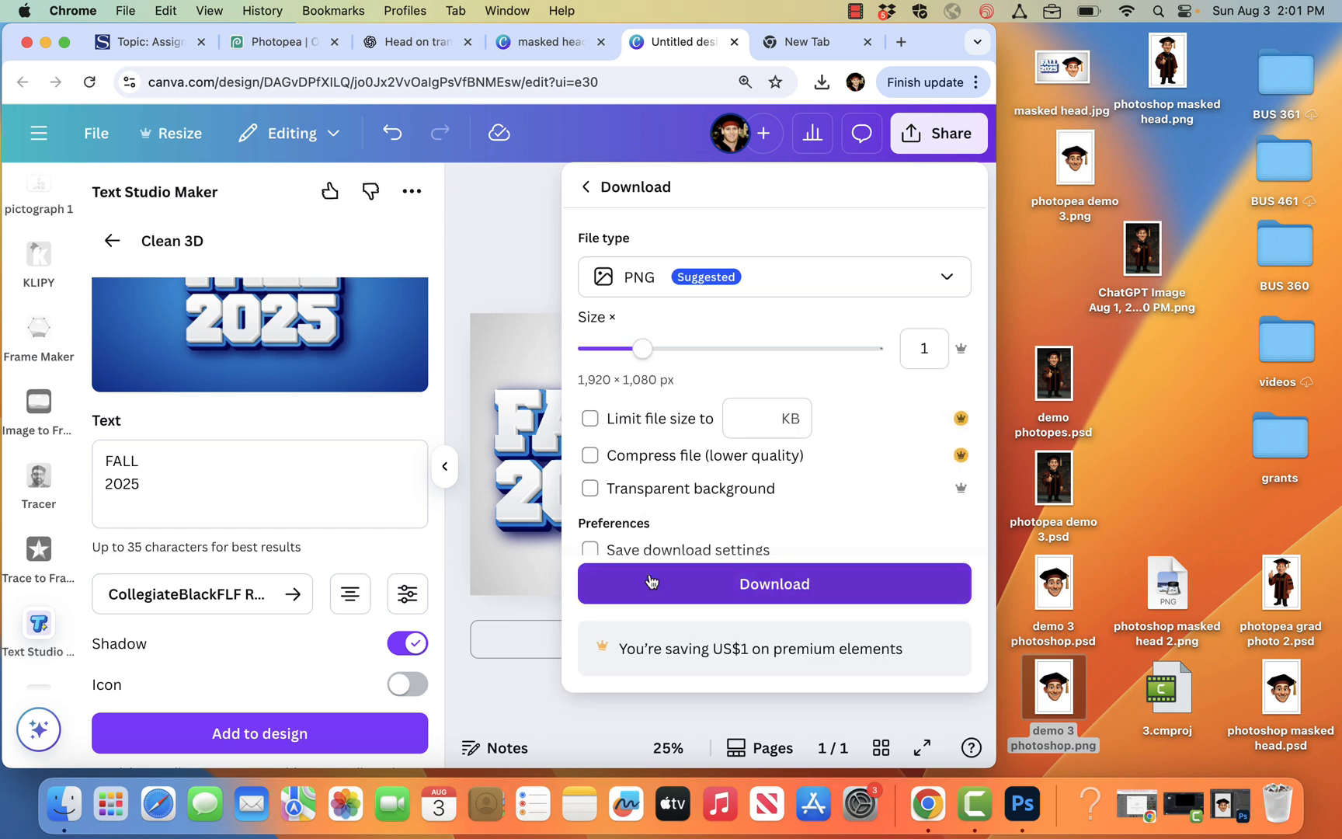
pyautogui.click(651, 583)
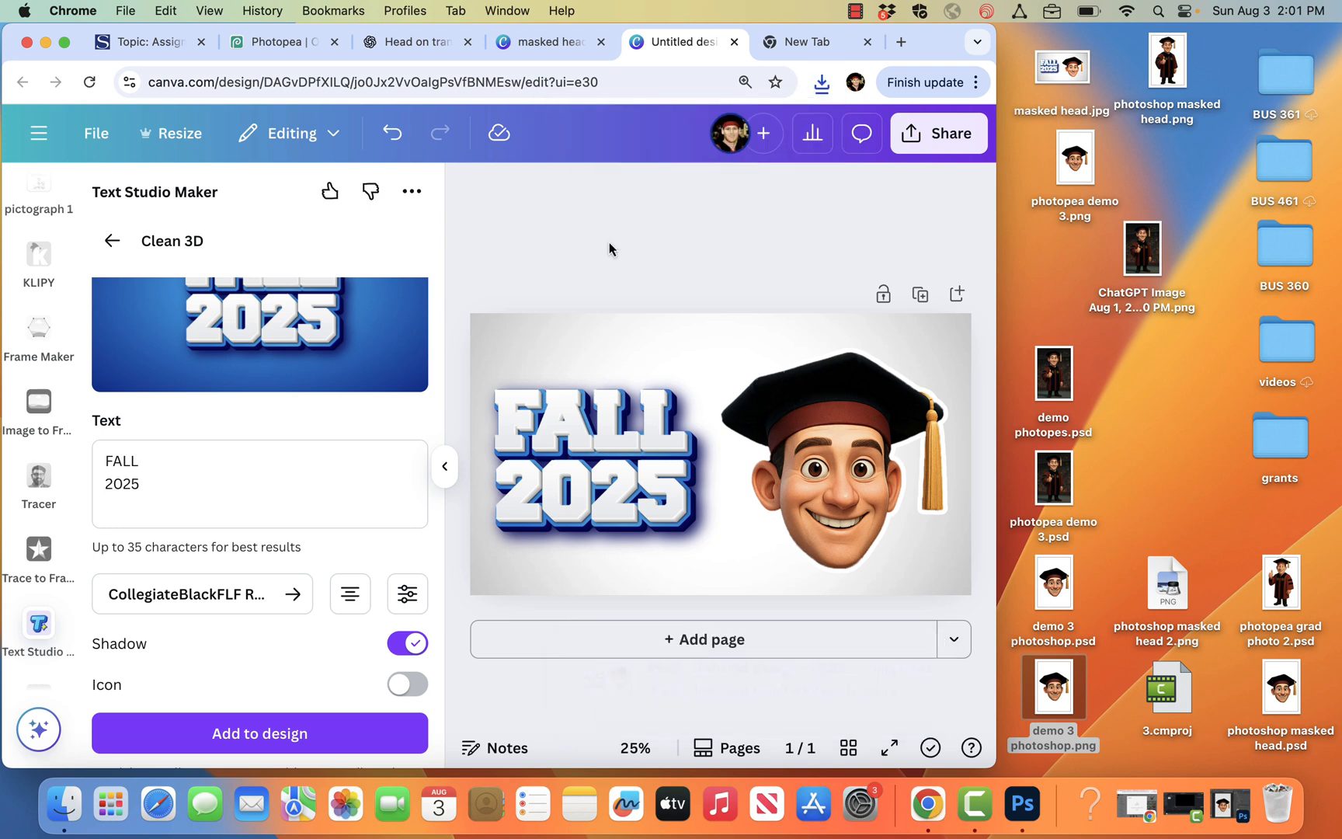
# Download the design again as a JPG at 1,920 × 1,080 px.
pyautogui.click(930, 134)
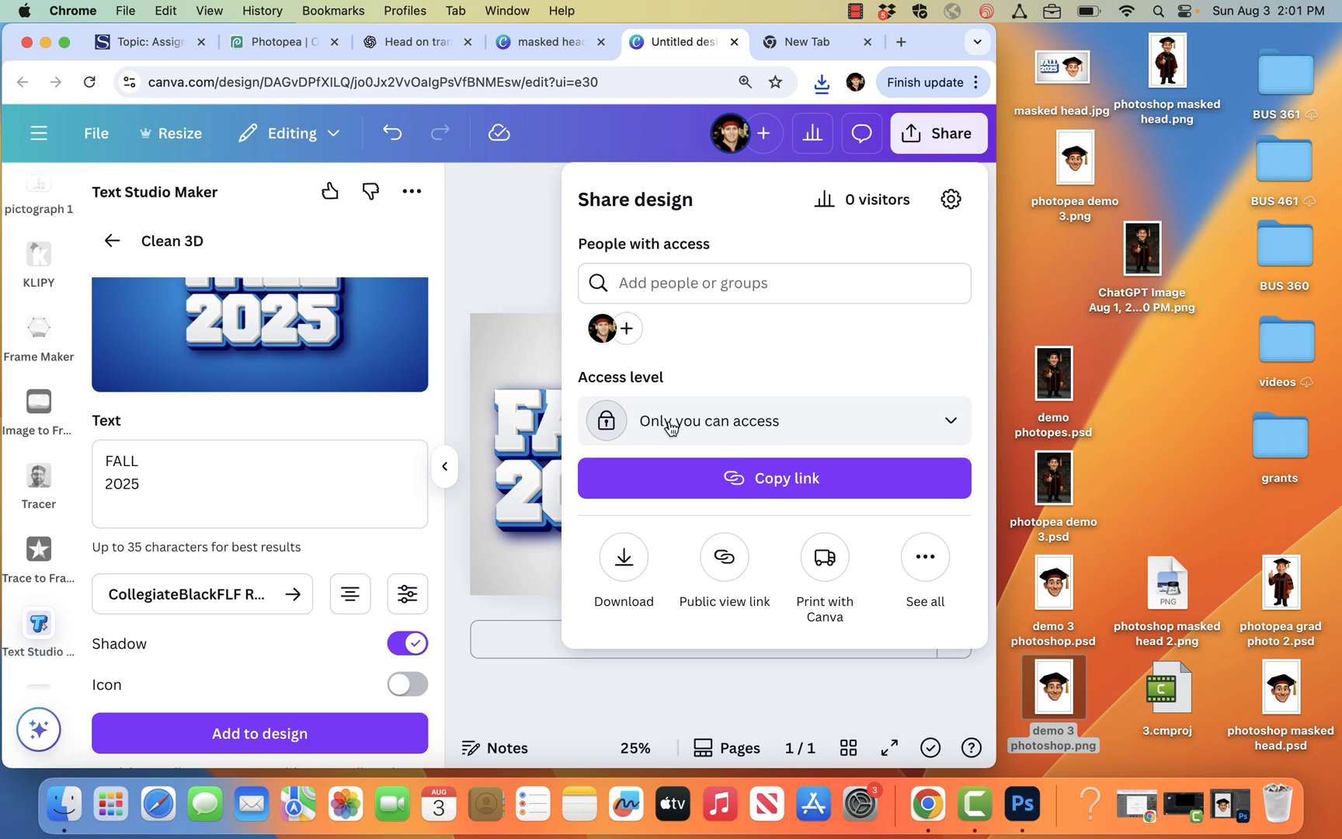
pyautogui.click(625, 556)
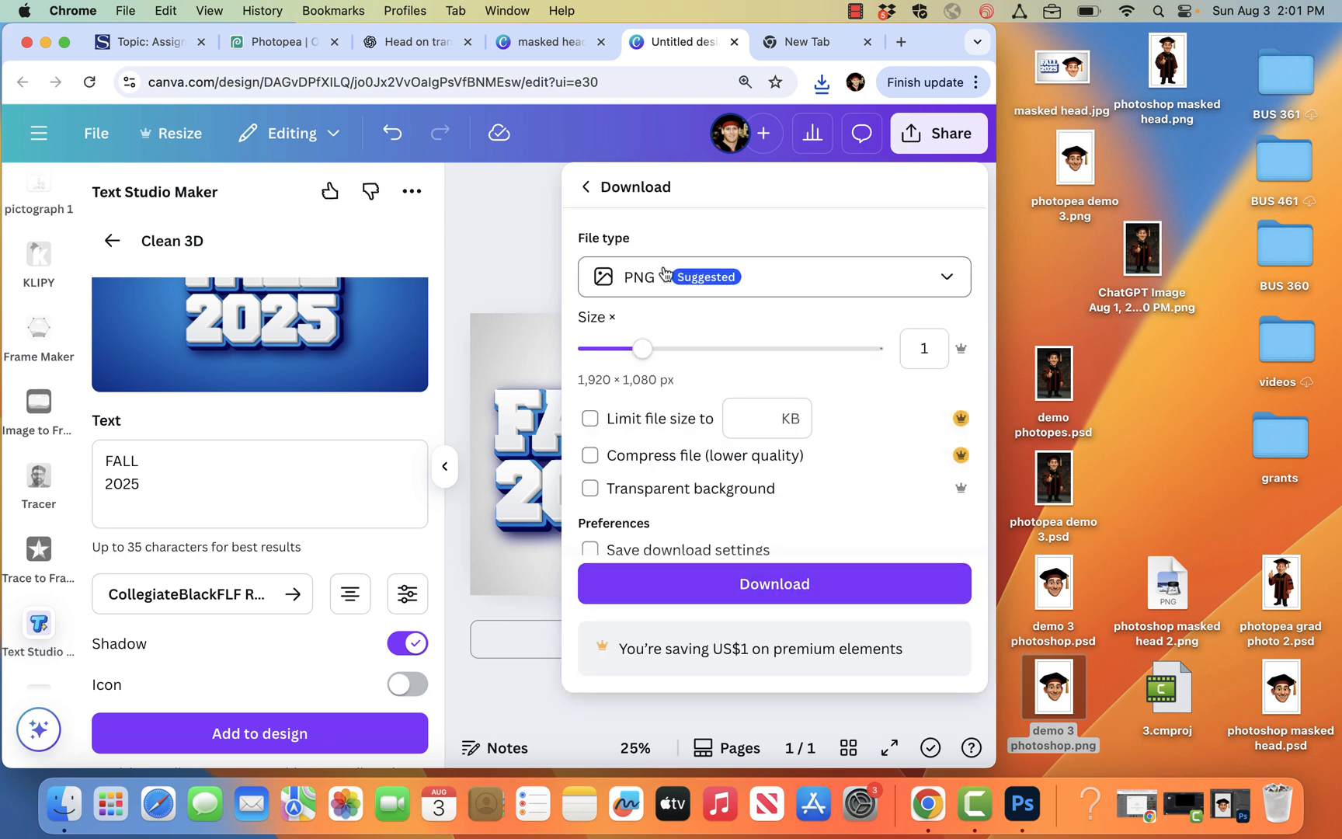
pyautogui.click(662, 276)
pyautogui.click(654, 348)
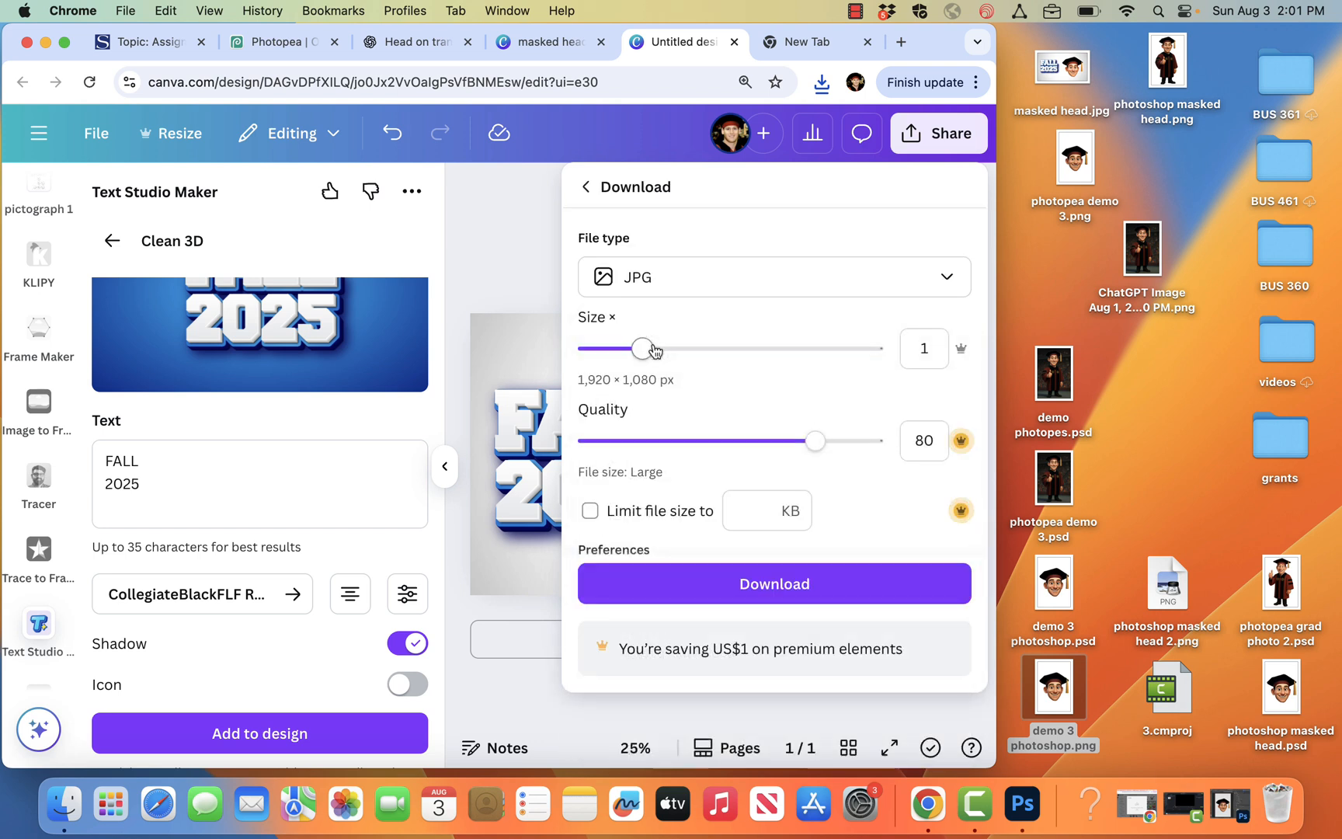
pyautogui.click(805, 592)
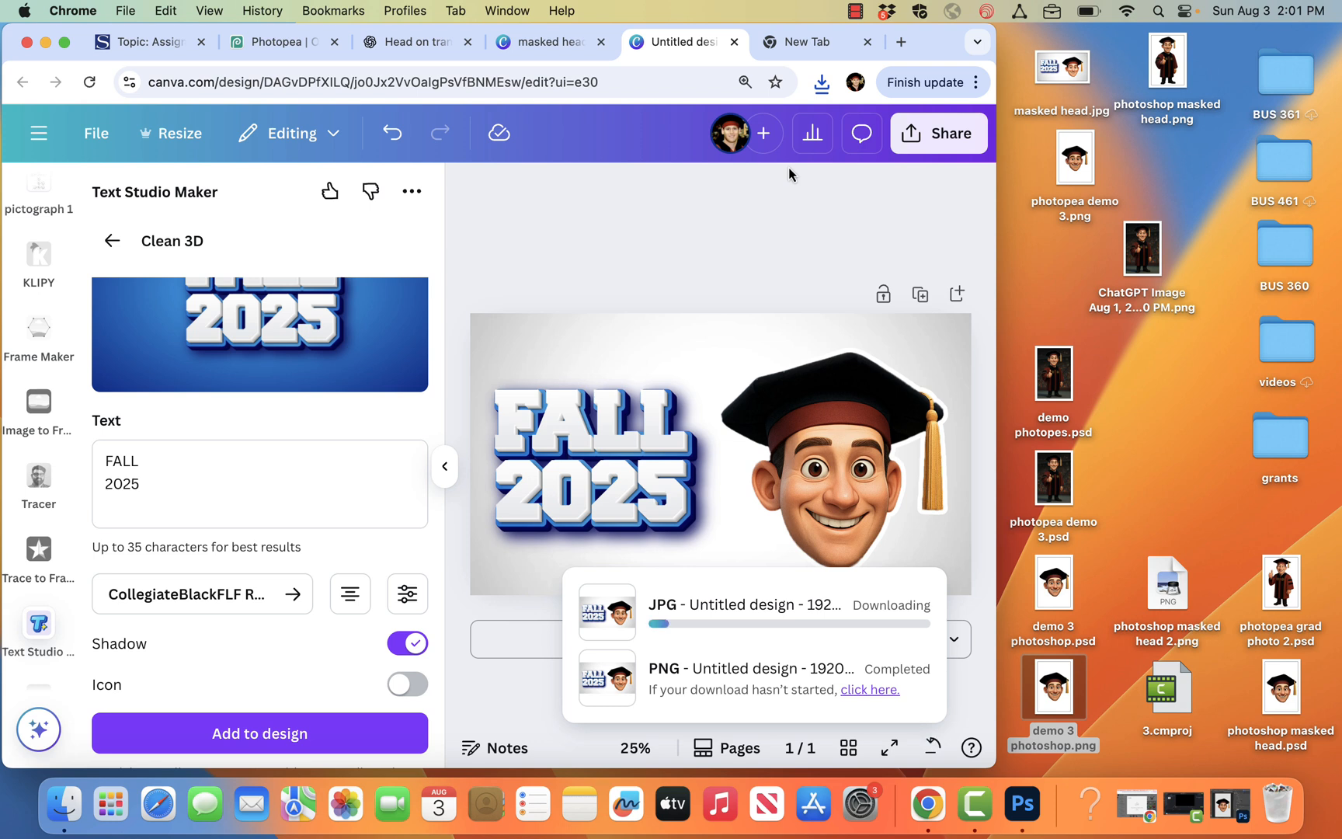
# Place the downloaded Untitled design.jpg on the desktop, view it in Preview, and close it.
pyautogui.click(823, 82)
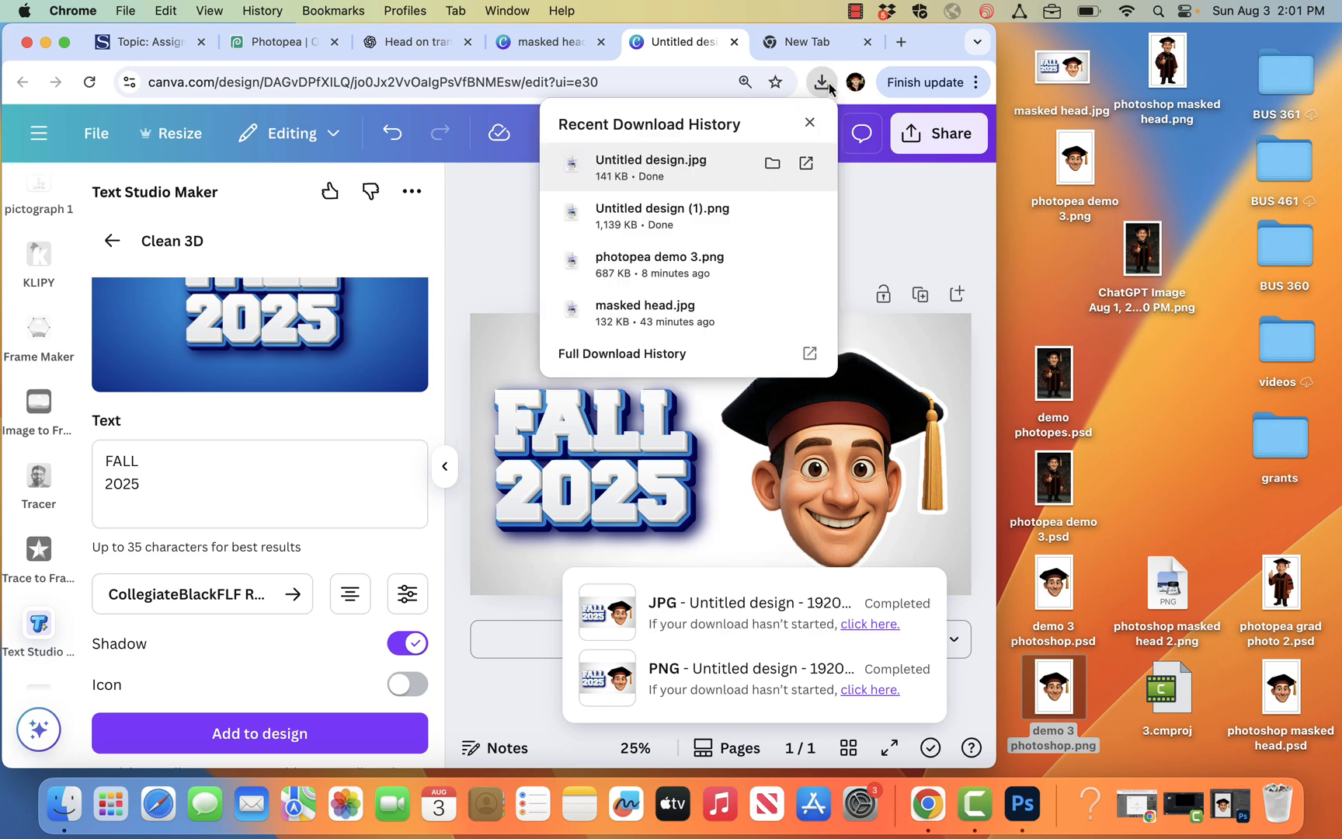
pyautogui.moveTo(642, 177); pyautogui.dragTo(1186, 414)
pyautogui.doubleClick(1185, 414)
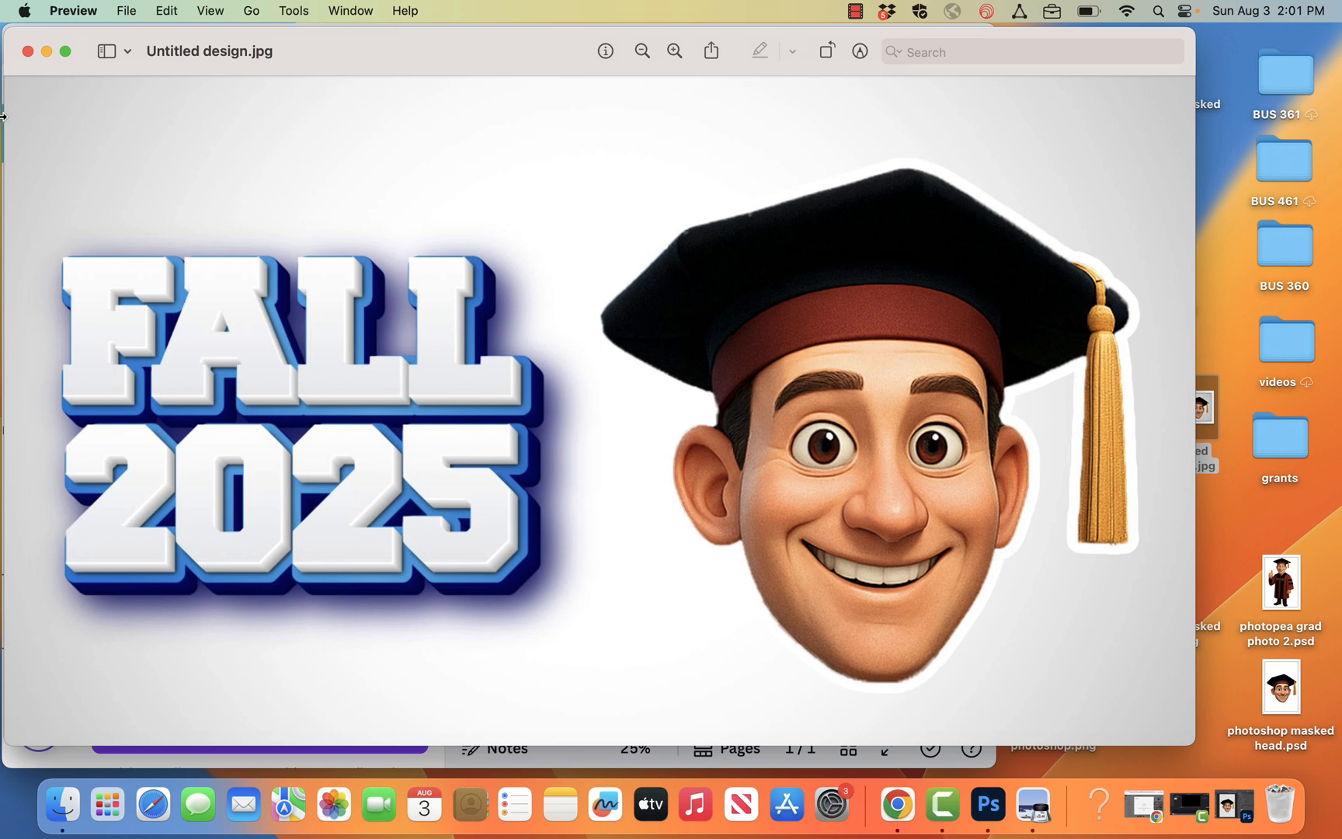
pyautogui.click(28, 51)
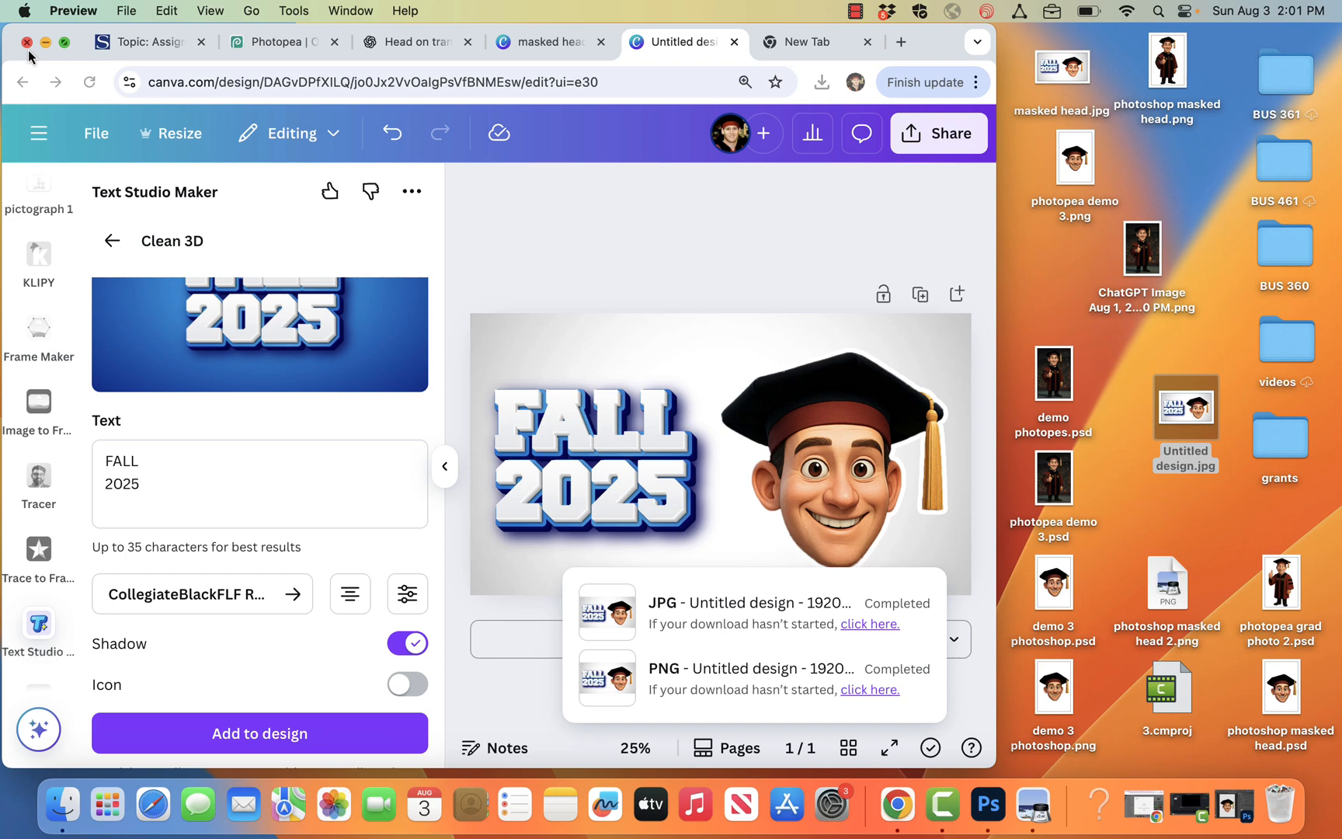